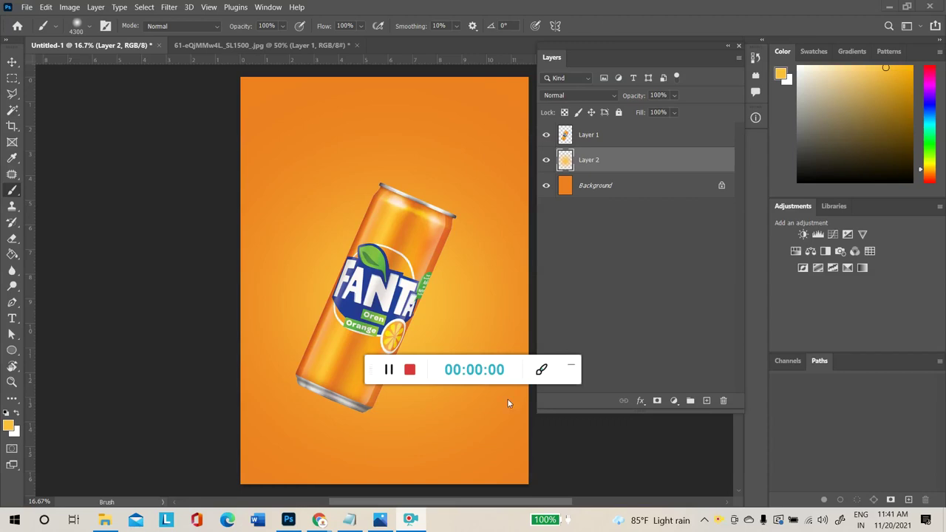
Add a new empty layer above Layer 2
{"action": "left_click", "coordinate": [571, 366]}
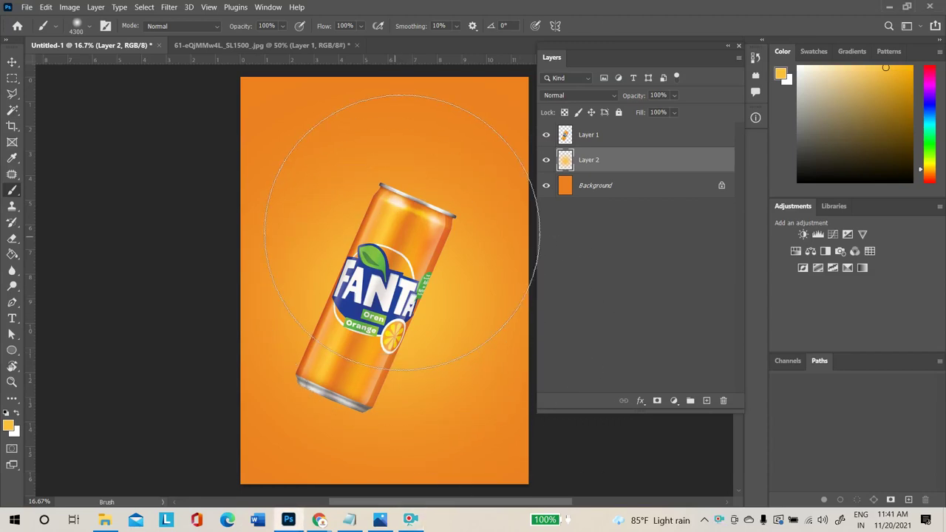
{"action": "left_click", "coordinate": [10, 62]}
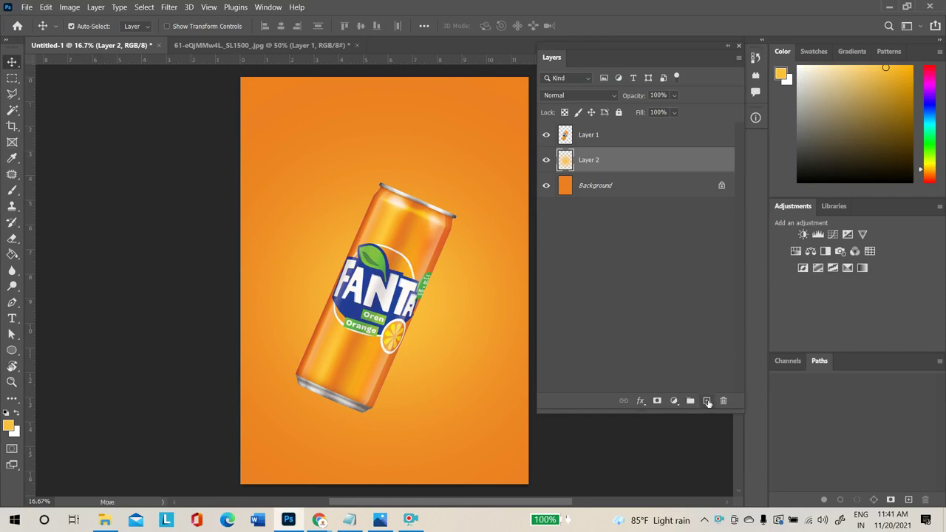
{"action": "left_click", "coordinate": [708, 401]}
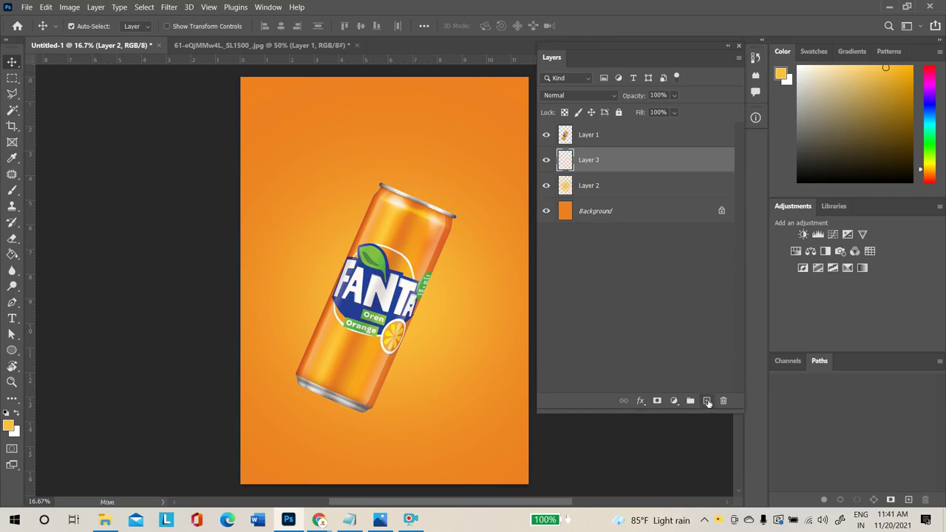
Set the foreground colour to dark brown hex 1a1302 and pick the Brush tool
{"action": "left_click", "coordinate": [7, 429]}
{"action": "type", "text": "1a1302"}
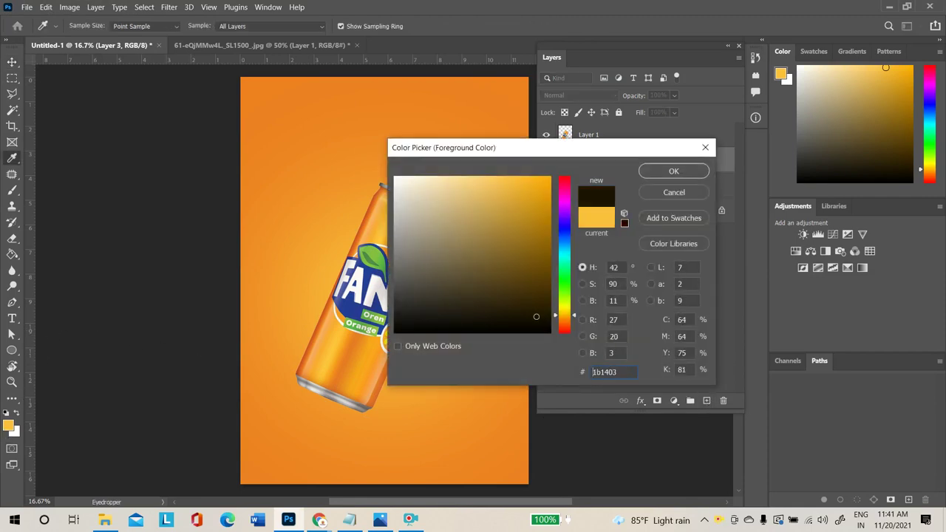
{"action": "left_click", "coordinate": [674, 171]}
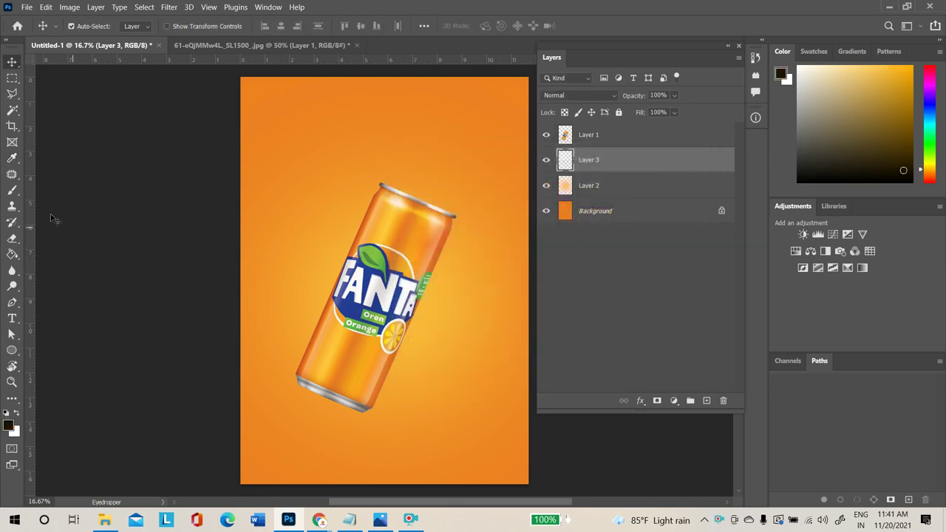
{"action": "left_click", "coordinate": [12, 189]}
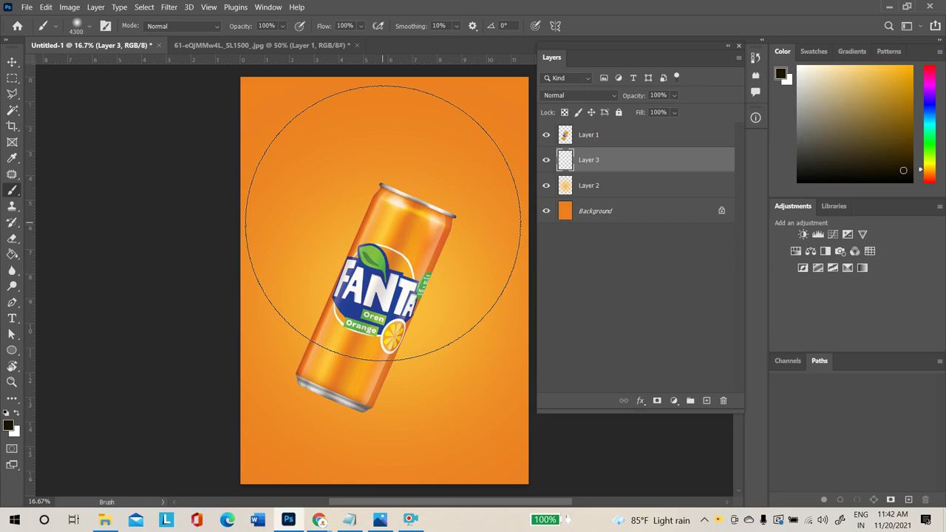
{"action": "key", "text": "F5"}
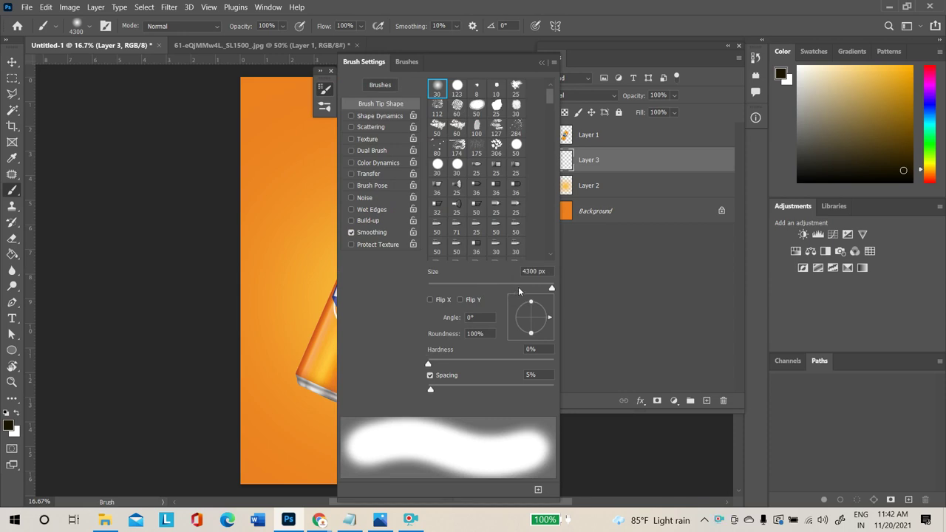
Shape the 4300 px soft brush to 27% roundness at 67°, then paint a shadow behind the can
{"action": "left_click_drag", "start_coordinate": [531, 303], "coordinate": [530, 318]}
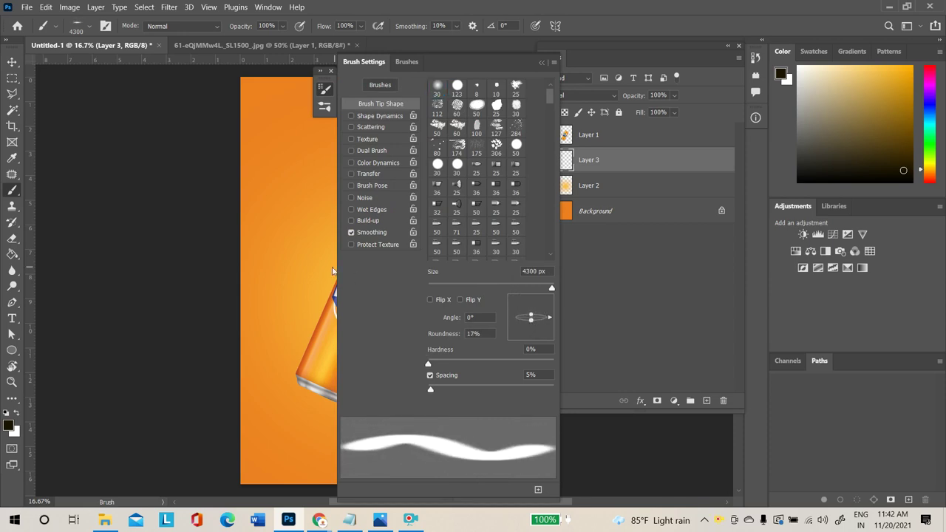
{"action": "mouse_move", "coordinate": [436, 59]}
{"action": "left_mouse_down"}
{"action": "mouse_move", "coordinate": [381, 80]}
{"action": "mouse_move", "coordinate": [182, 96]}
{"action": "mouse_move", "coordinate": [122, 83]}
{"action": "left_mouse_up"}
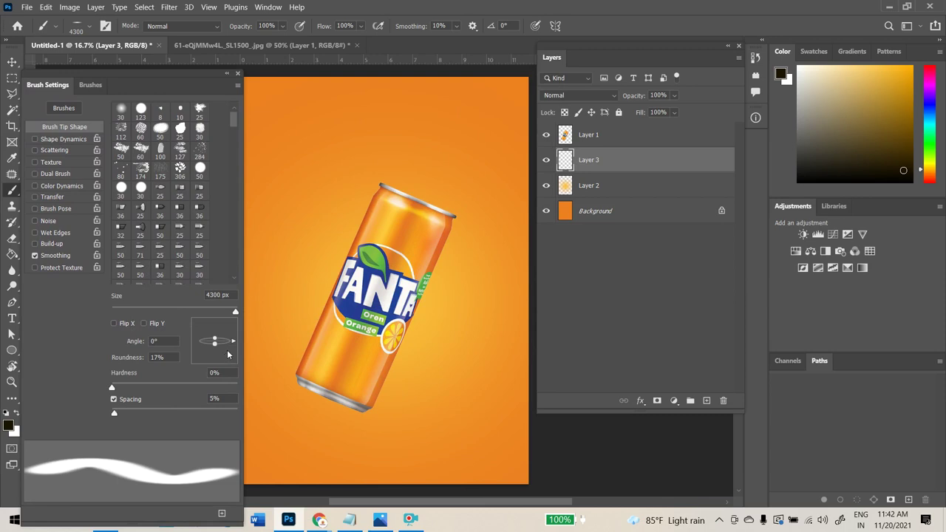
{"action": "left_click_drag", "start_coordinate": [235, 343], "coordinate": [233, 327]}
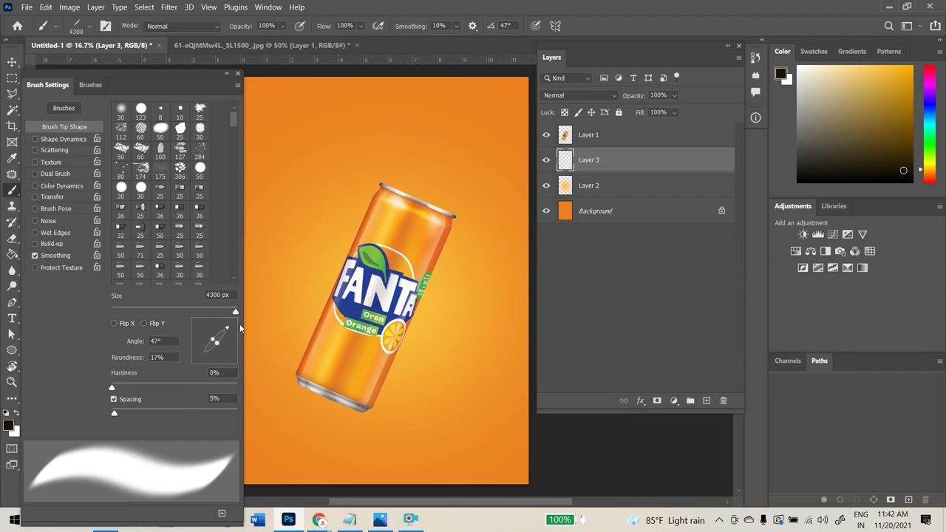
{"action": "left_click_drag", "start_coordinate": [230, 333], "coordinate": [224, 326]}
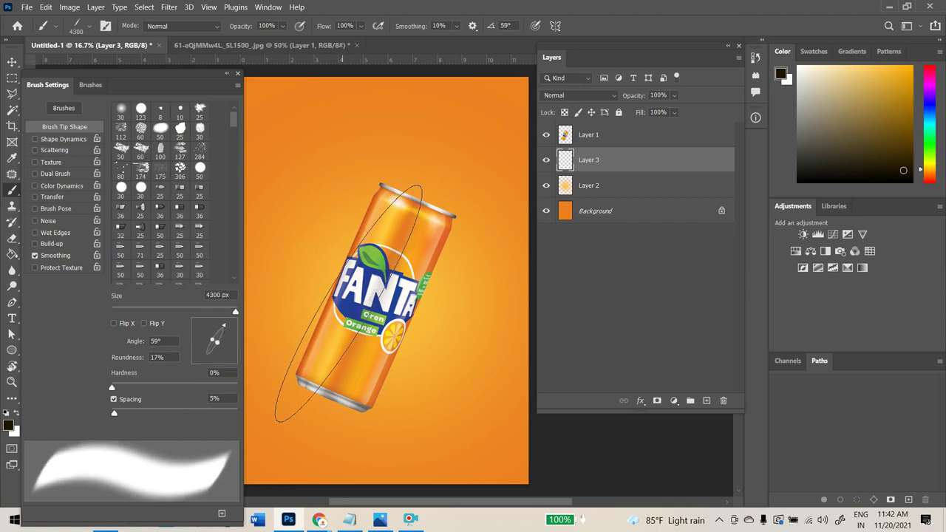
{"action": "left_click_drag", "start_coordinate": [217, 345], "coordinate": [220, 345]}
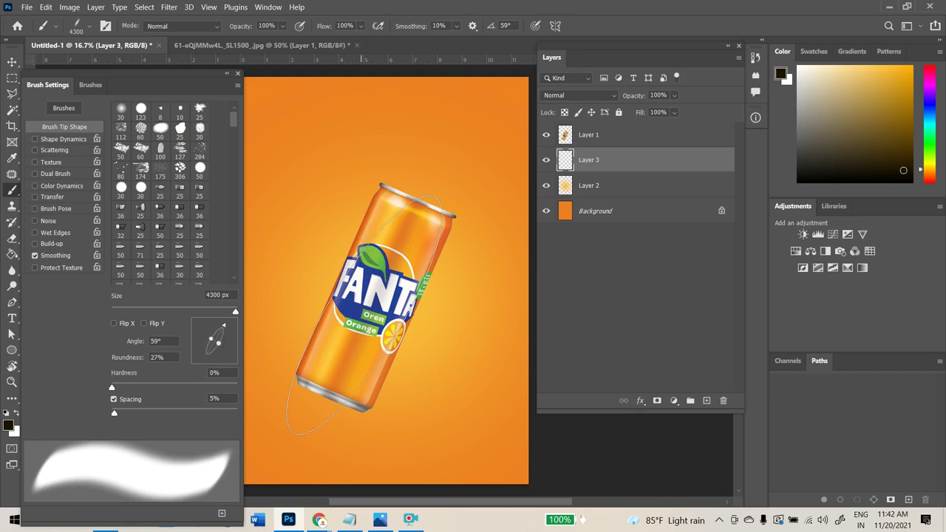
{"action": "left_click_drag", "start_coordinate": [224, 330], "coordinate": [222, 328]}
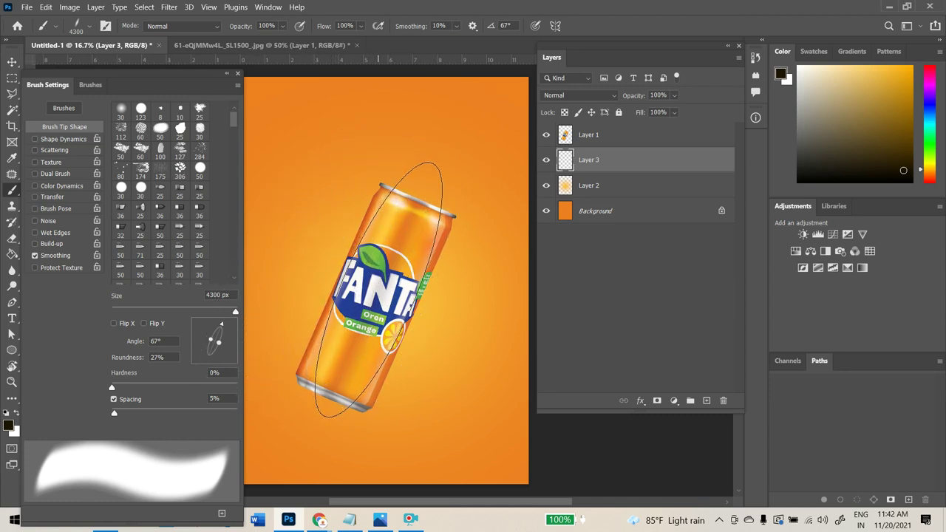
{"action": "mouse_move", "coordinate": [380, 290]}
{"action": "left_mouse_down"}
{"action": "mouse_move", "coordinate": [274, 454]}
{"action": "mouse_move", "coordinate": [211, 452]}
{"action": "left_mouse_up"}
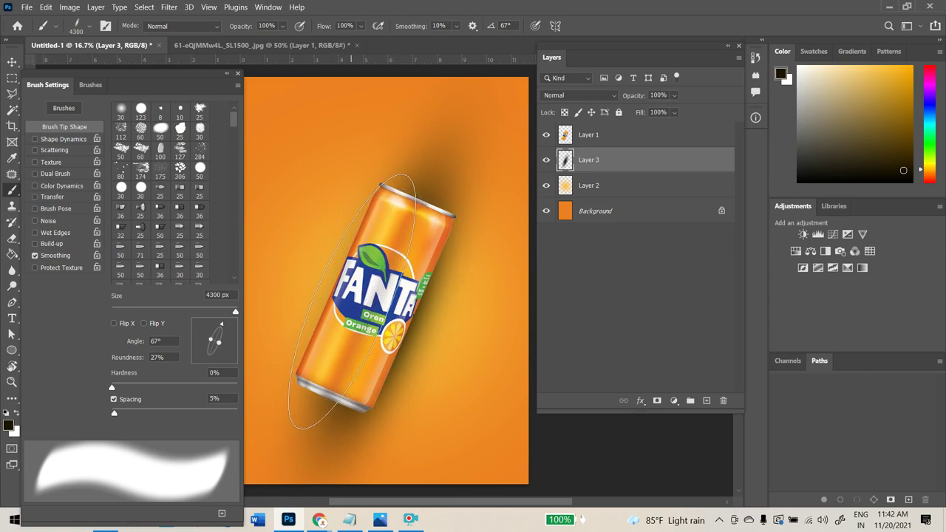
{"action": "left_click", "coordinate": [238, 74]}
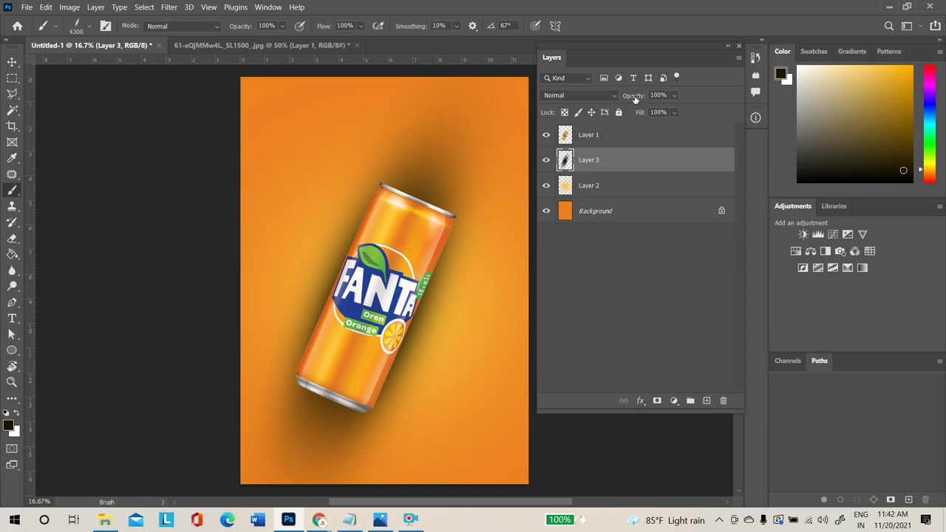
Lower Layer 3's opacity to 12% so only a faint shadow remains
{"action": "left_click", "coordinate": [676, 95]}
{"action": "left_click_drag", "start_coordinate": [660, 108], "coordinate": [655, 112]}
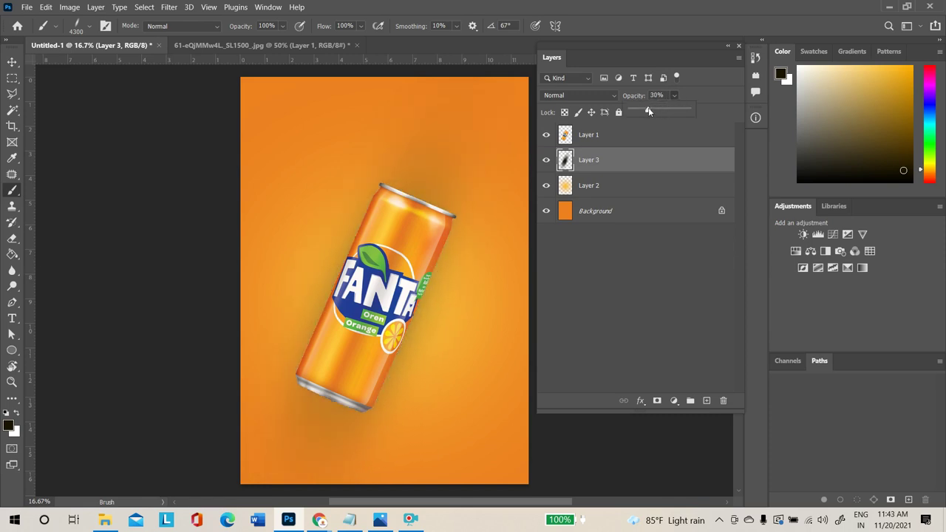
{"action": "left_click", "coordinate": [575, 153]}
{"action": "left_click", "coordinate": [675, 96]}
{"action": "left_click_drag", "start_coordinate": [668, 110], "coordinate": [669, 112]}
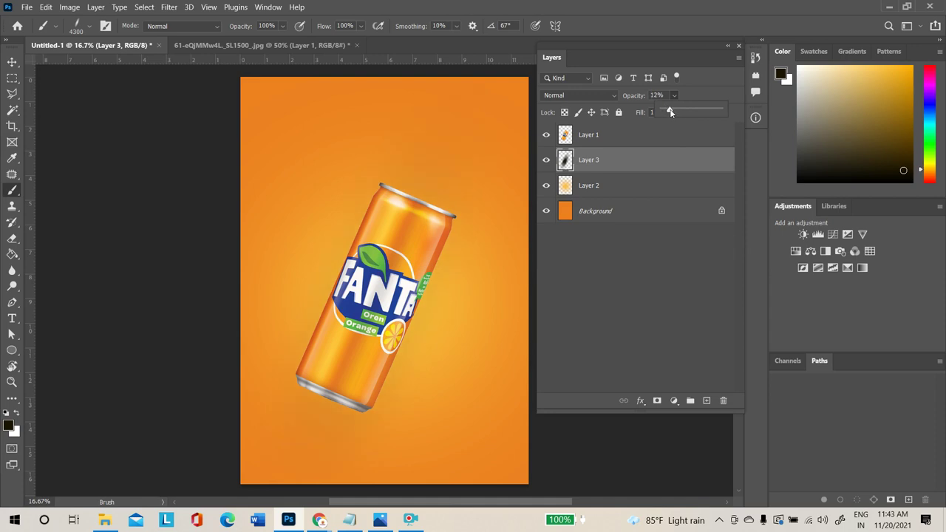
{"action": "left_click", "coordinate": [603, 4]}
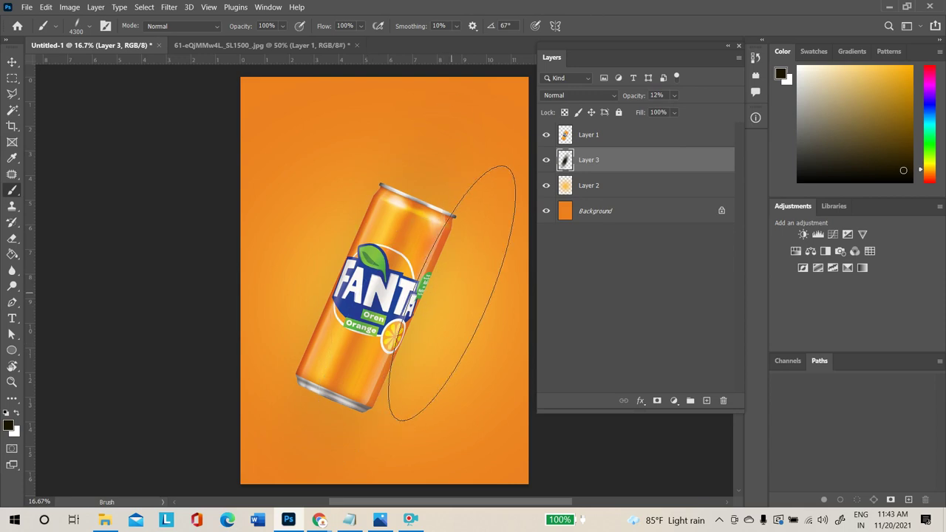
{"action": "left_click", "coordinate": [12, 61]}
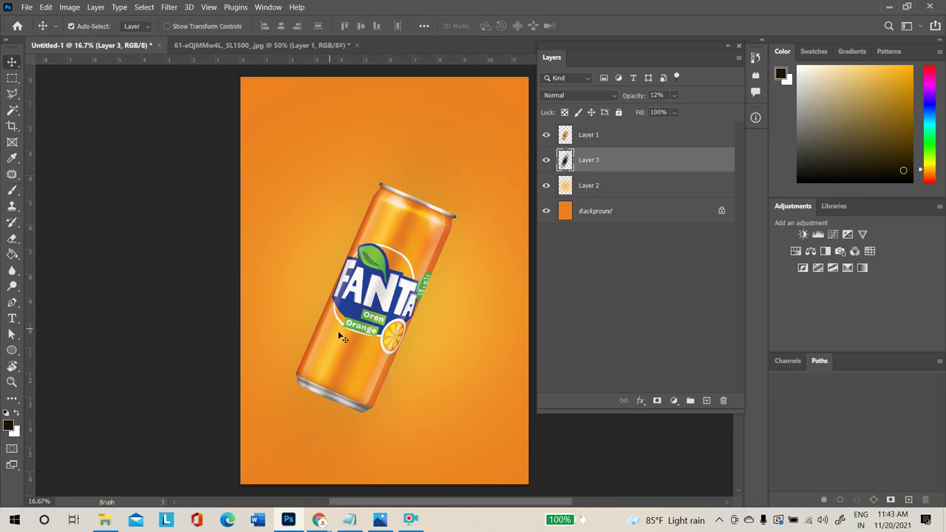
Open the transparent png orange juice splash from the desktop in Photoshop
{"action": "left_click", "coordinate": [890, 6]}
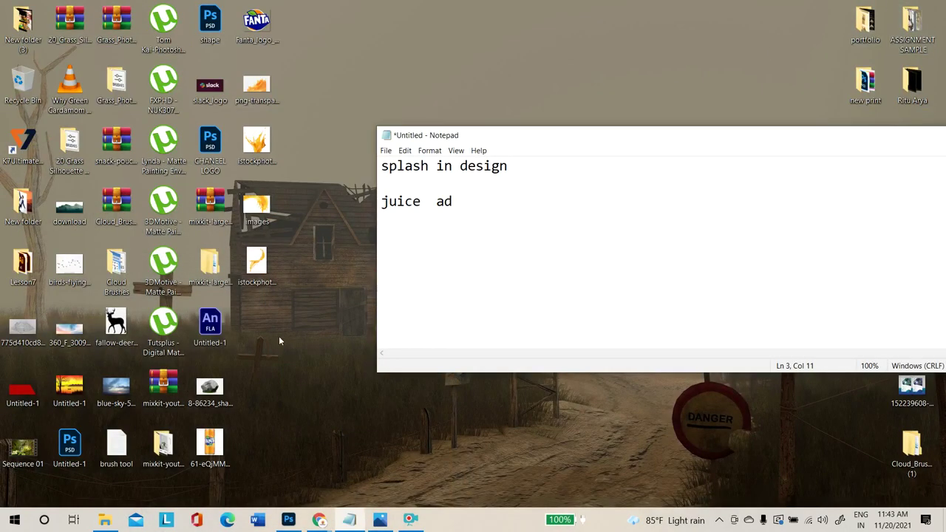
{"action": "left_click", "coordinate": [288, 520]}
{"action": "left_click", "coordinate": [298, 48]}
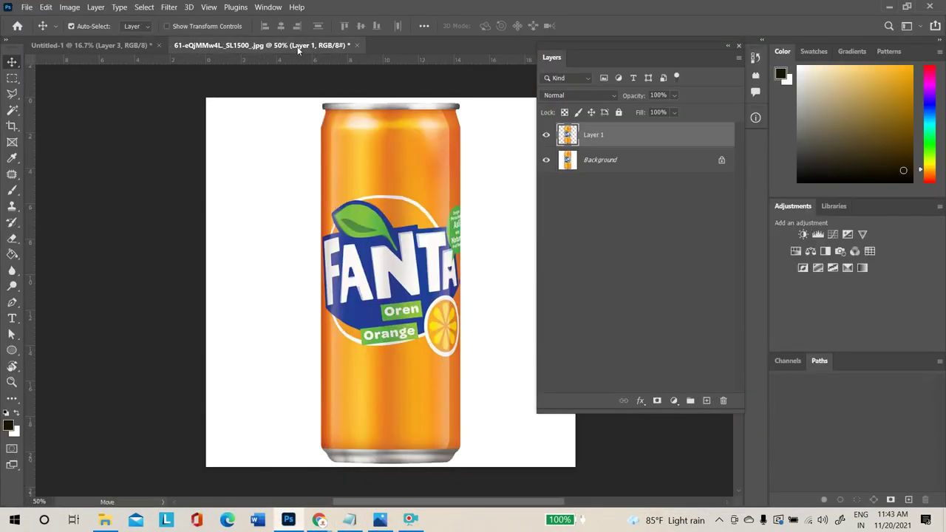
{"action": "left_click", "coordinate": [889, 7]}
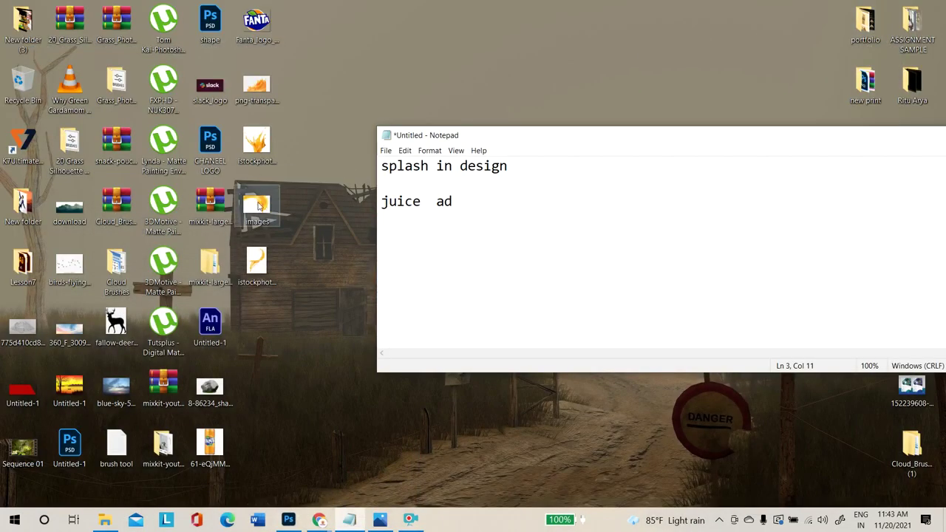
{"action": "left_click_drag", "start_coordinate": [258, 89], "coordinate": [407, 47]}
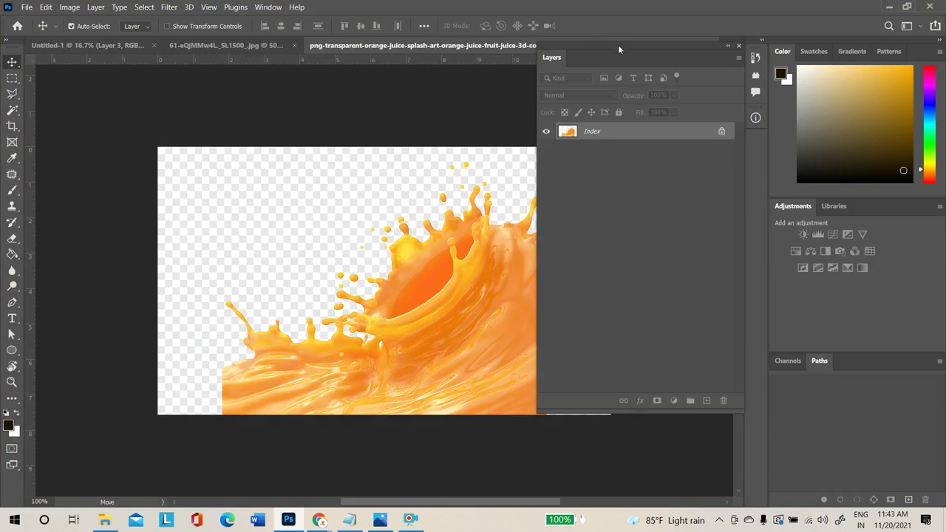
{"action": "left_click_drag", "start_coordinate": [619, 49], "coordinate": [705, 79]}
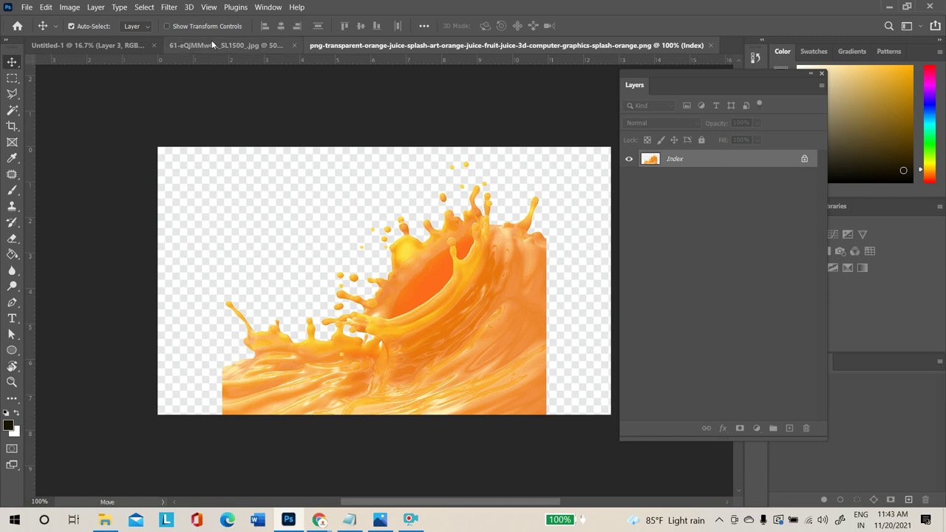
Convert the splash image from Indexed to RGB colour mode
{"action": "left_click", "coordinate": [74, 7]}
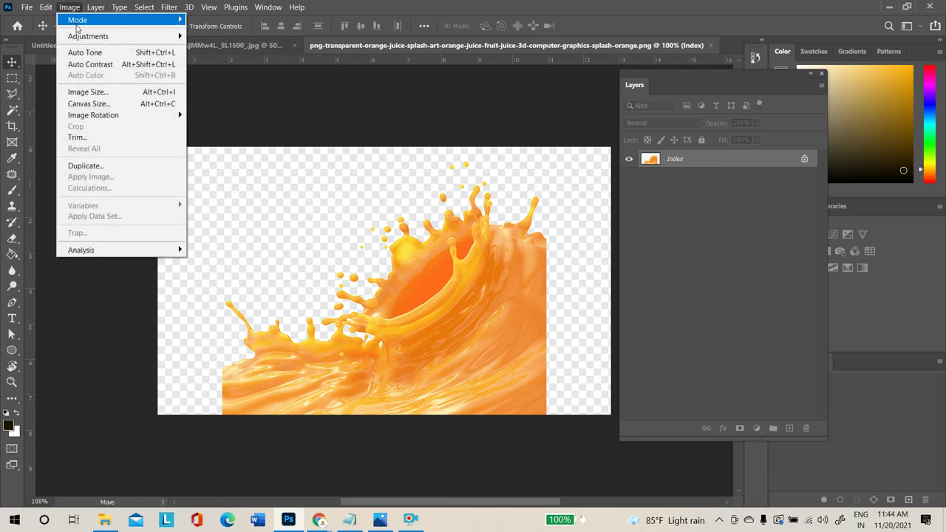
{"action": "mouse_move", "coordinate": [81, 26]}
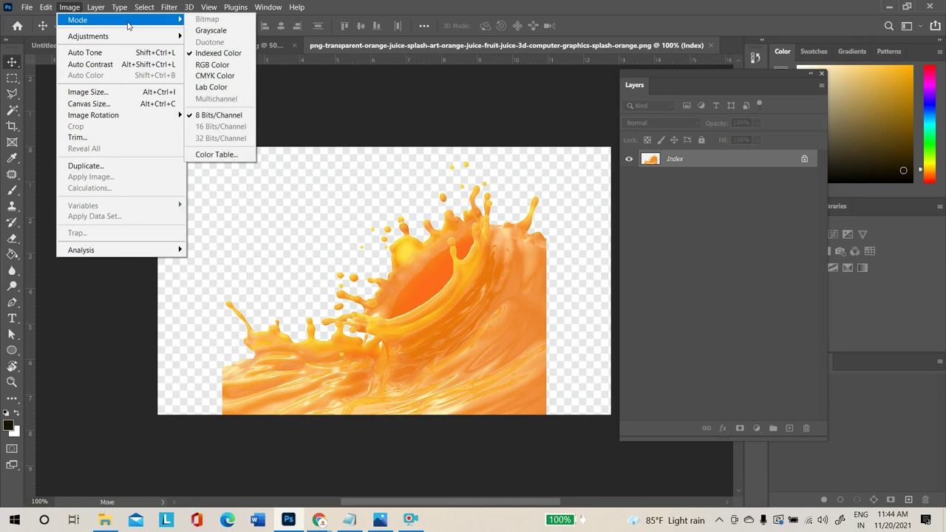
{"action": "left_click", "coordinate": [222, 65]}
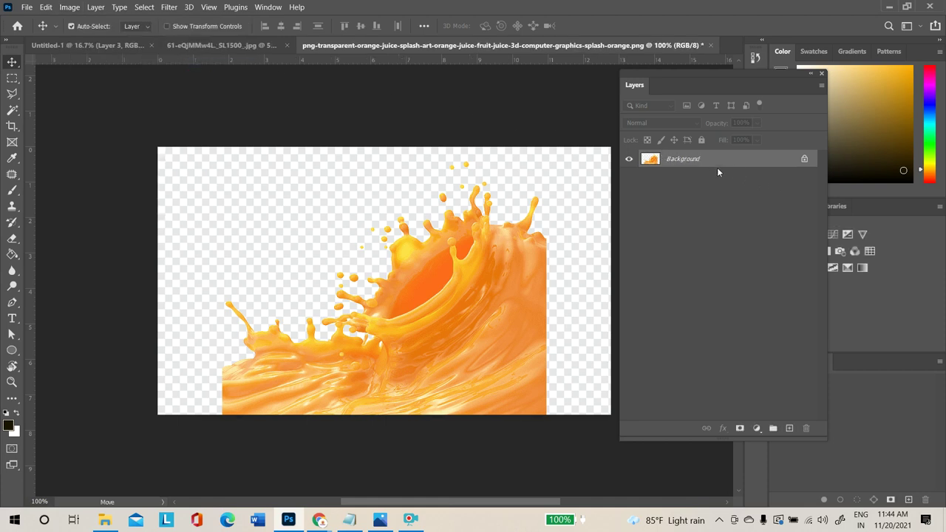
Select the splash by inverting the transparent area, copy it to a layer, and drag it into Untitled-1
{"action": "left_click", "coordinate": [12, 109]}
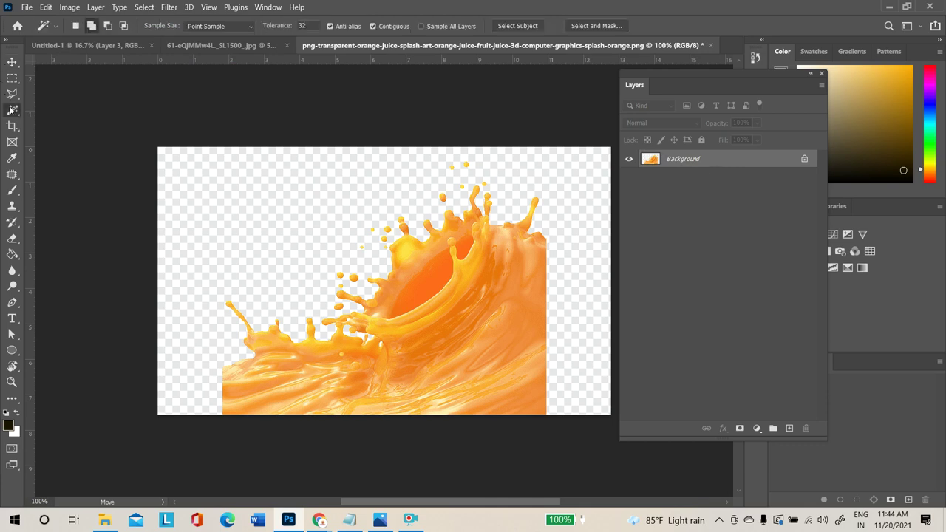
{"action": "left_click", "coordinate": [524, 195]}
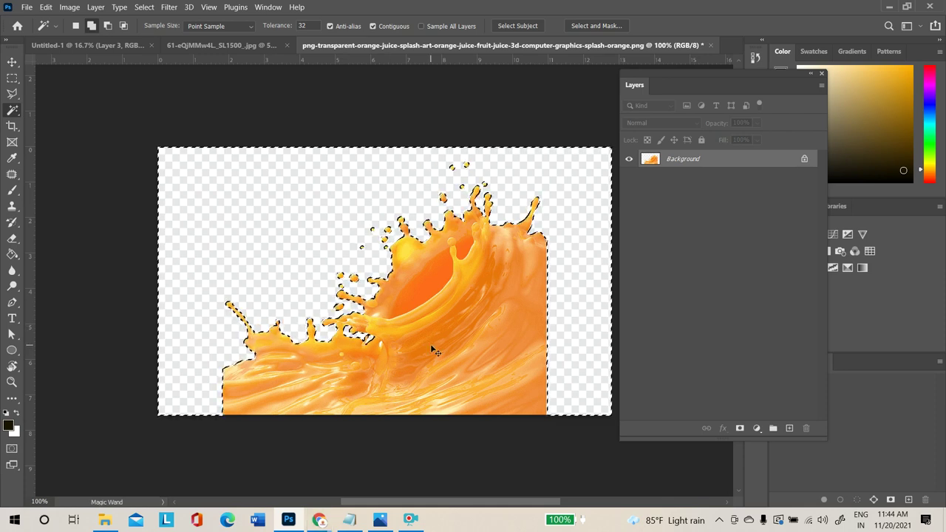
{"action": "key", "text": "shift+ctrl+i"}
{"action": "key", "text": "ctrl+j"}
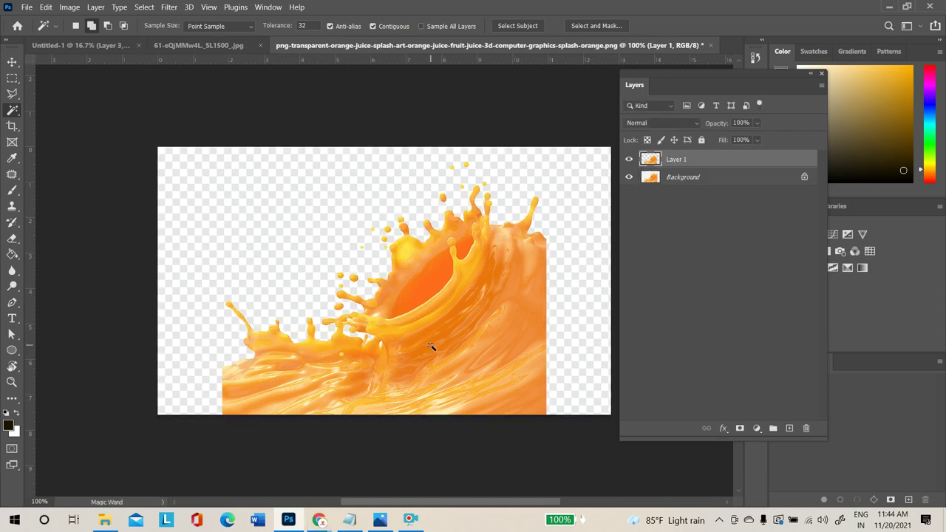
{"action": "left_click", "coordinate": [12, 62]}
{"action": "left_click_drag", "start_coordinate": [427, 316], "coordinate": [289, 196]}
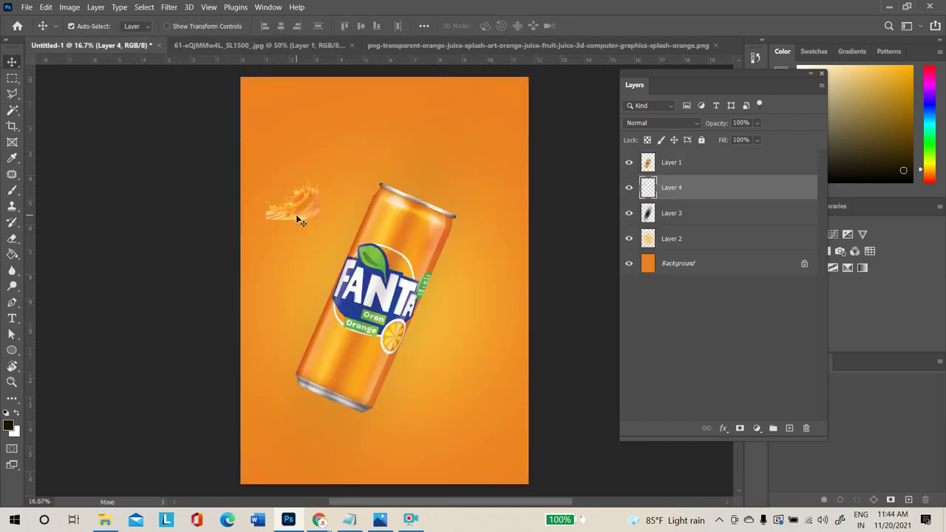
Flip the splash horizontally, enlarge it, rotate it to about 174° and place it beneath the can
{"action": "key", "text": "ctrl+t"}
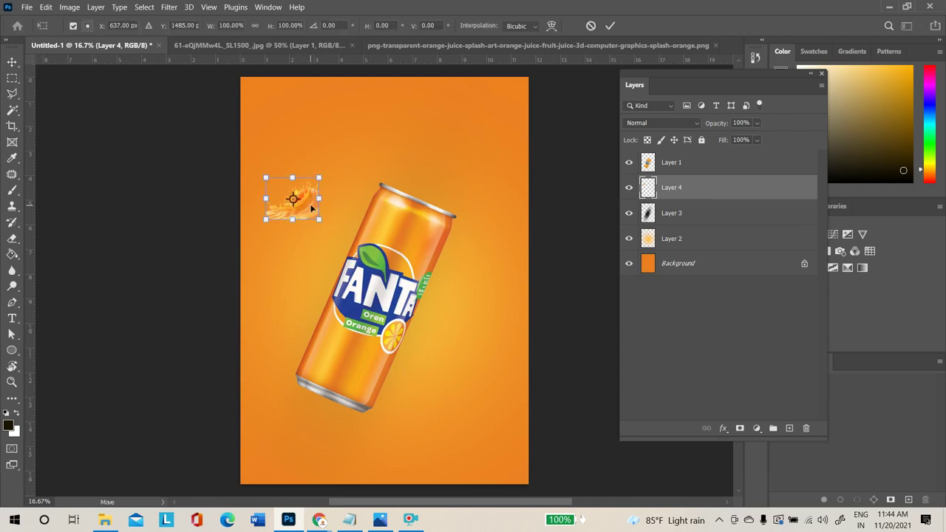
{"action": "right_click", "coordinate": [311, 209]}
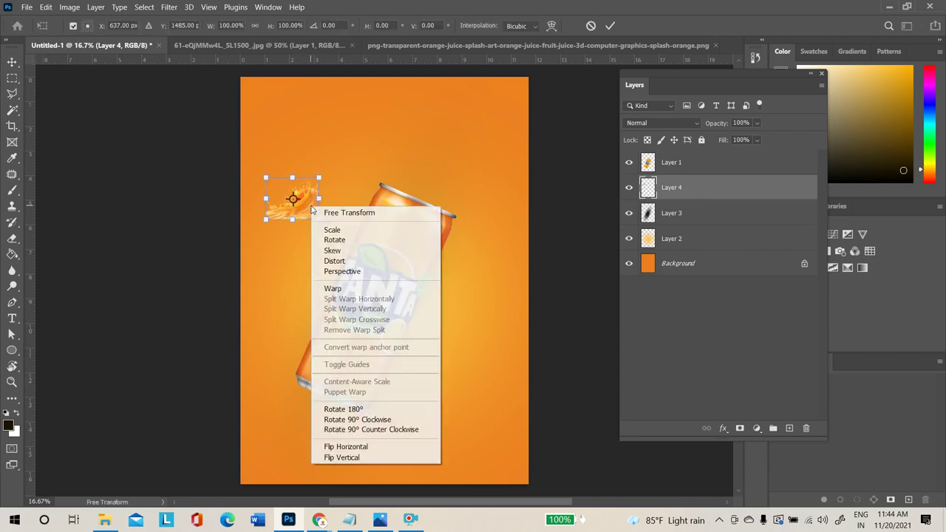
{"action": "left_click", "coordinate": [355, 447]}
{"action": "left_click_drag", "start_coordinate": [318, 218], "coordinate": [383, 273]}
{"action": "left_click_drag", "start_coordinate": [316, 256], "coordinate": [355, 473]}
{"action": "left_click_drag", "start_coordinate": [427, 350], "coordinate": [513, 281]}
{"action": "left_click_drag", "start_coordinate": [440, 406], "coordinate": [480, 391]}
{"action": "left_click_drag", "start_coordinate": [554, 235], "coordinate": [533, 221]}
{"action": "left_click_drag", "start_coordinate": [472, 425], "coordinate": [473, 425]}
{"action": "key", "text": "Return"}
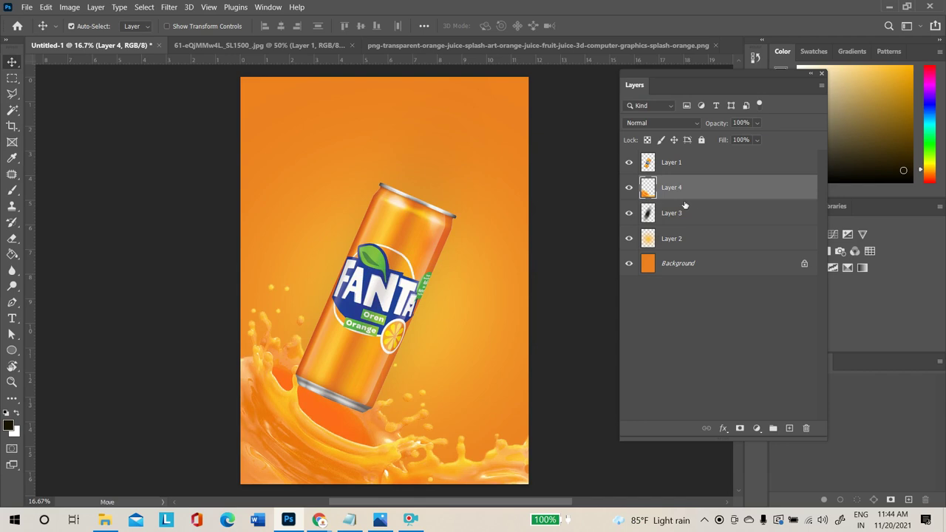
{"action": "left_click", "coordinate": [664, 171]}
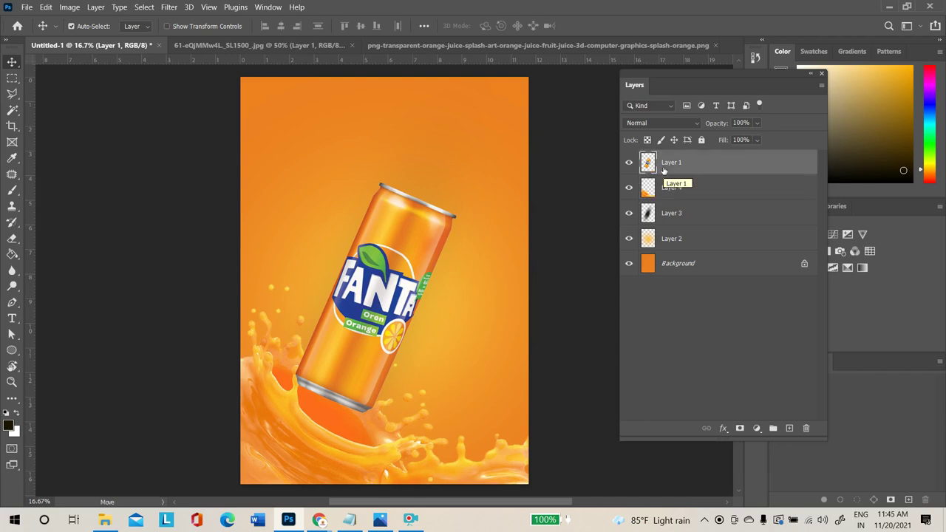
Enlarge, slightly tilt and reposition the can together with its shadow on Layer 3
{"action": "left_click", "coordinate": [630, 163]}
{"action": "left_click", "coordinate": [629, 163]}
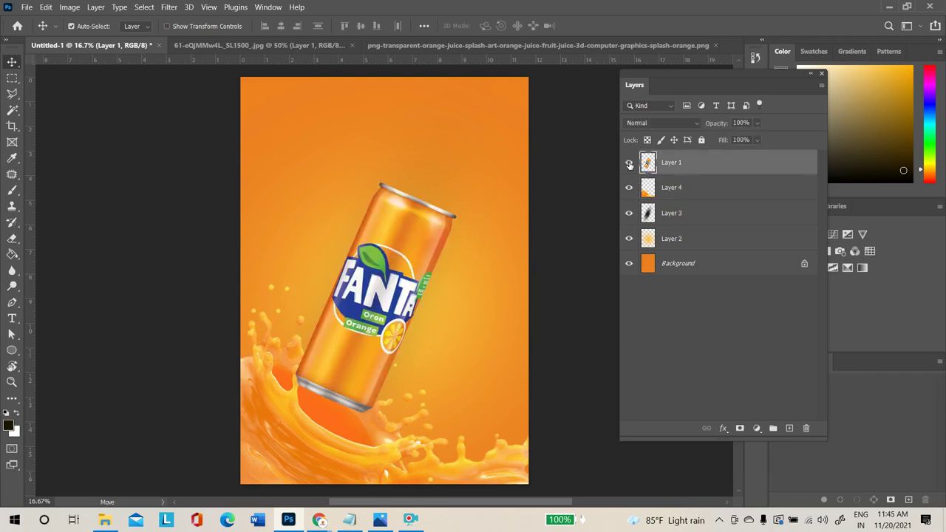
{"action": "left_click", "coordinate": [666, 213]}
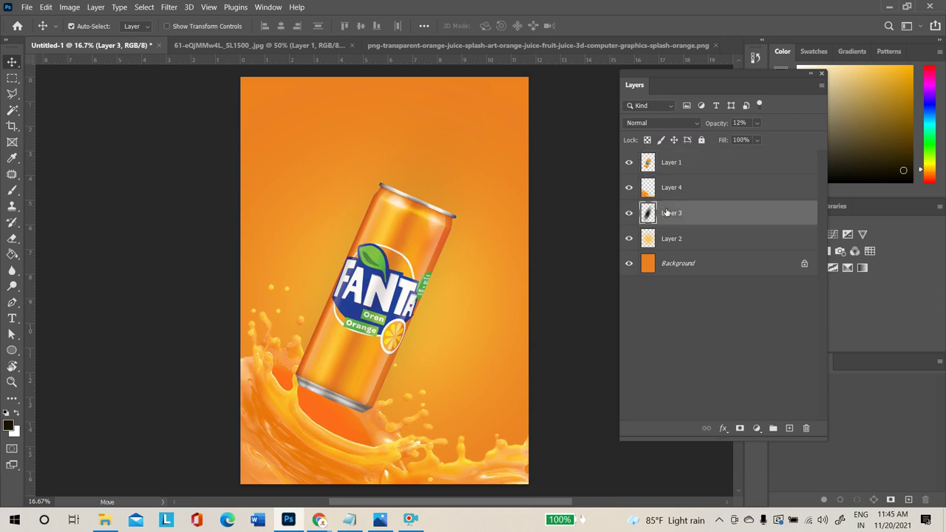
{"action": "left_click", "coordinate": [677, 162], "text": "ctrl"}
{"action": "left_click_drag", "start_coordinate": [410, 244], "coordinate": [405, 271]}
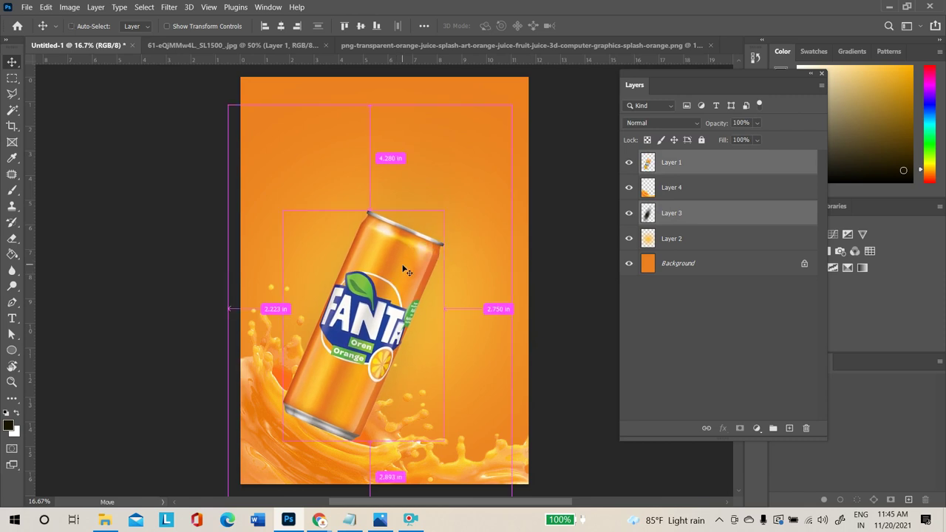
{"action": "key", "text": "ctrl+t"}
{"action": "left_click_drag", "start_coordinate": [526, 94], "coordinate": [600, 91]}
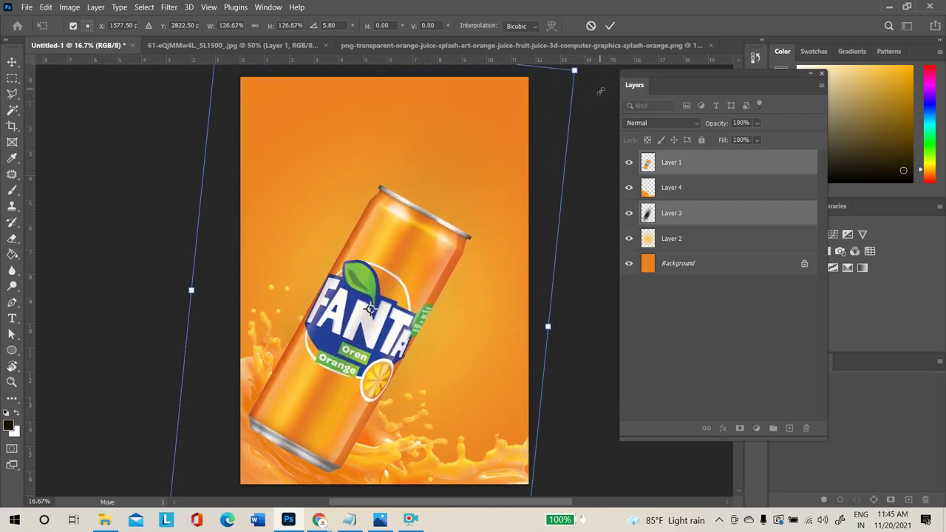
{"action": "left_click_drag", "start_coordinate": [435, 263], "coordinate": [456, 252]}
{"action": "key", "text": "Return"}
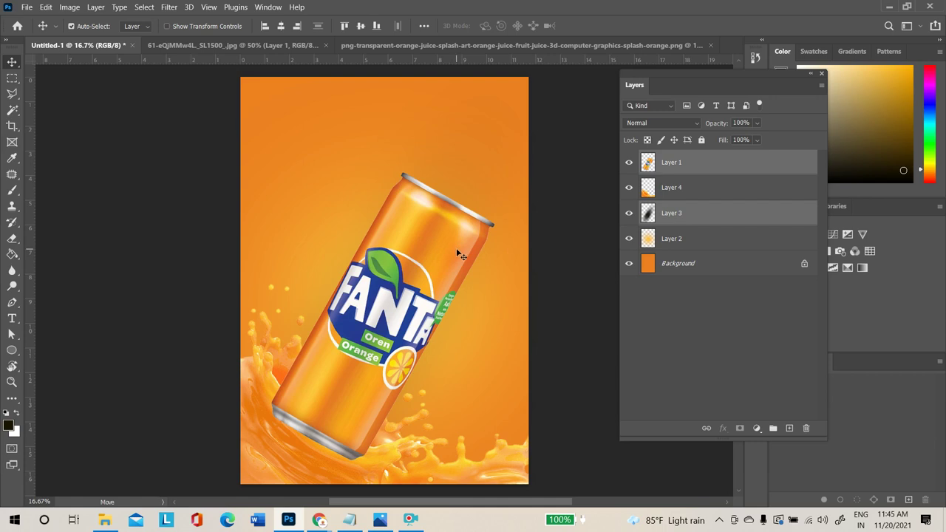
Hide Layer 1's can so the juice splash underneath is visible
{"action": "left_click", "coordinate": [684, 166]}
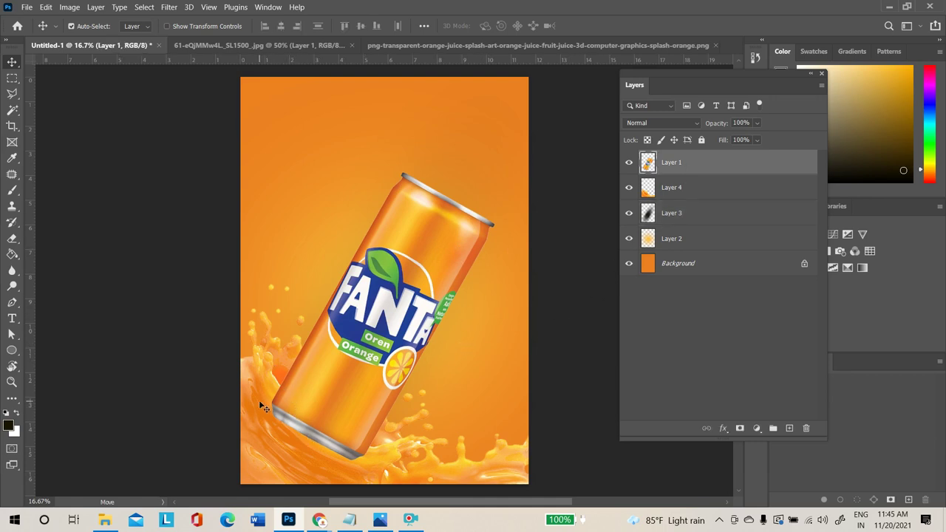
{"action": "scroll", "coordinate": [260, 405], "scroll_direction": "up", "scroll_amount": 1}
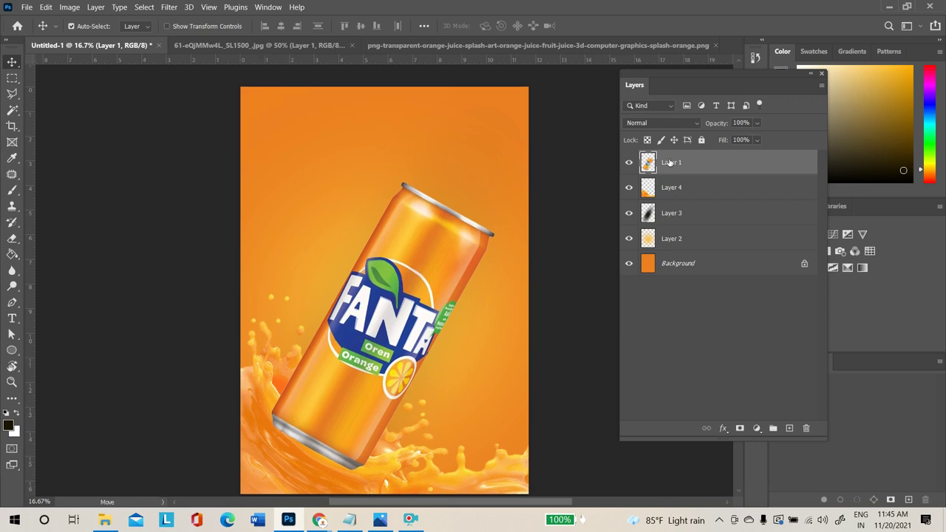
{"action": "left_click", "coordinate": [628, 162]}
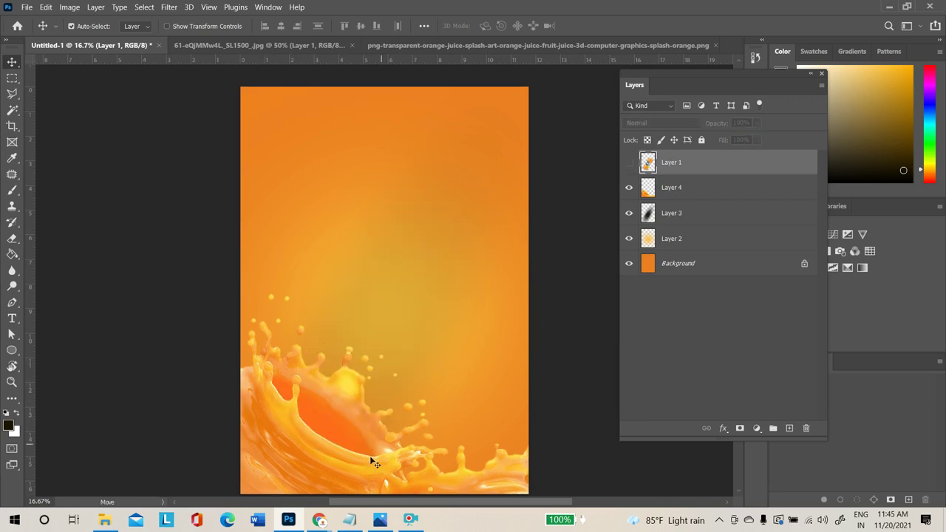
{"action": "left_click", "coordinate": [629, 163]}
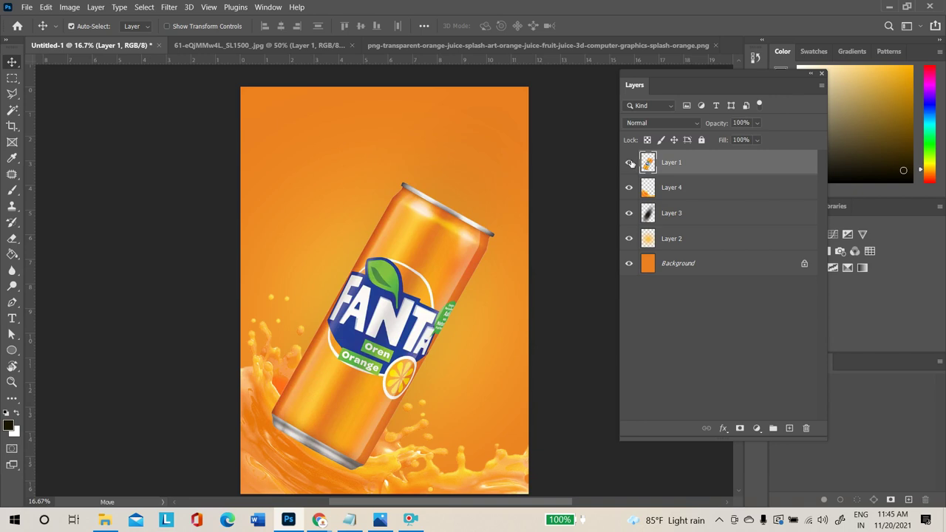
{"action": "left_click", "coordinate": [629, 163]}
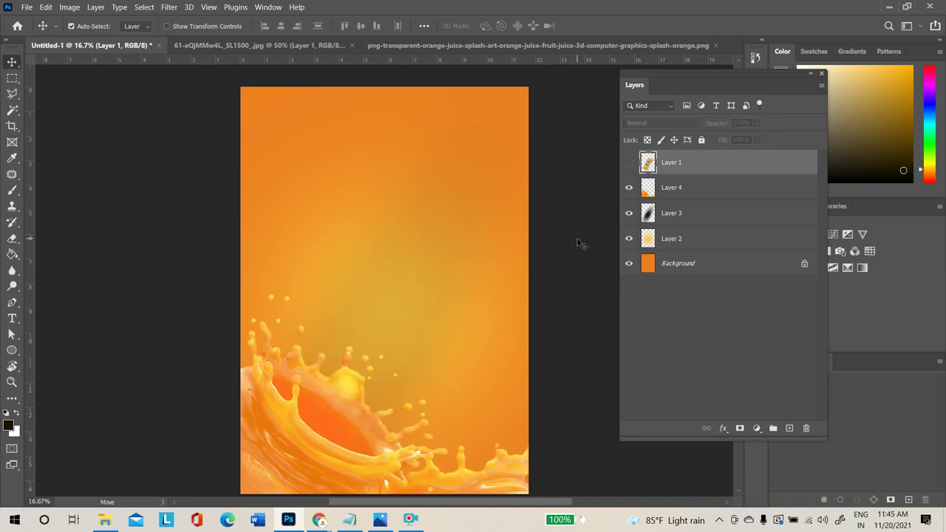
{"action": "scroll", "coordinate": [507, 382], "scroll_direction": "up", "scroll_amount": 2}
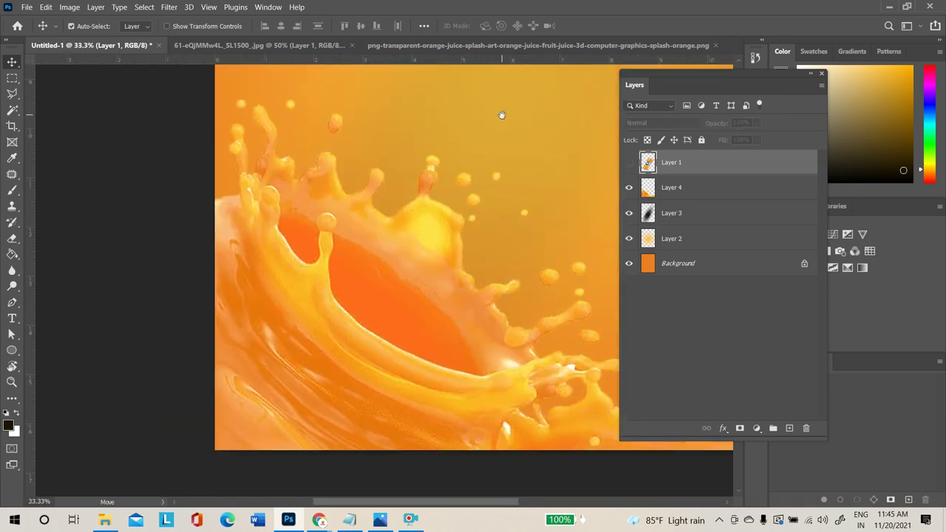
{"action": "key", "text": "p"}
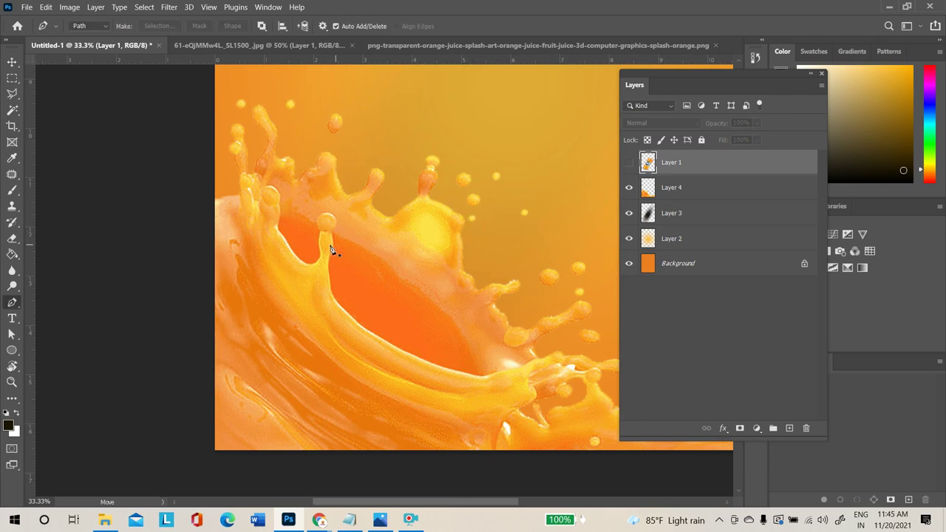
Trace a pen path from the splash tip down along the front wave's inner rim
{"action": "left_click", "coordinate": [256, 206]}
{"action": "left_click", "coordinate": [265, 184]}
{"action": "left_click_drag", "start_coordinate": [269, 188], "coordinate": [272, 213]}
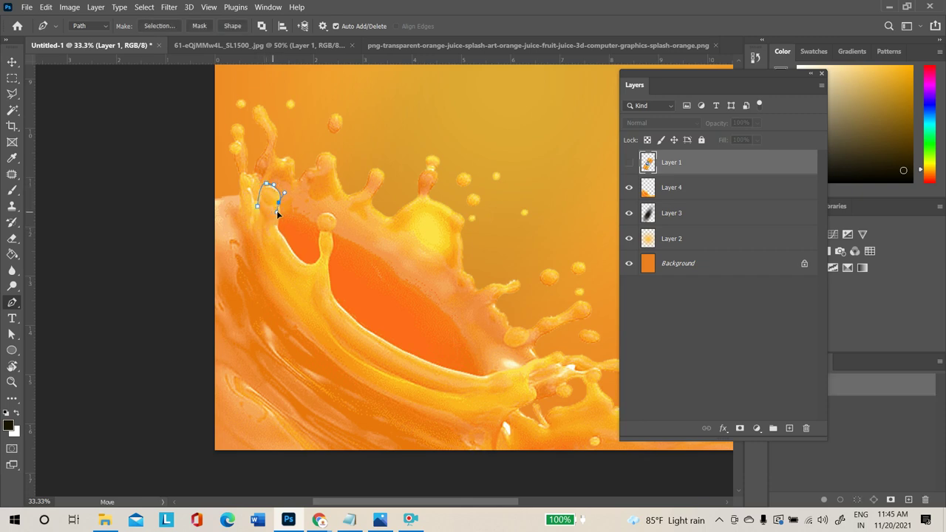
{"action": "left_click_drag", "start_coordinate": [278, 225], "coordinate": [327, 234]}
{"action": "mouse_move", "coordinate": [321, 236]}
{"action": "left_mouse_down"}
{"action": "mouse_move", "coordinate": [321, 218]}
{"action": "mouse_move", "coordinate": [323, 252]}
{"action": "left_mouse_up"}
{"action": "left_click_drag", "start_coordinate": [333, 252], "coordinate": [327, 260]}
{"action": "left_click", "coordinate": [329, 291]}
{"action": "left_click", "coordinate": [333, 298]}
{"action": "left_click_drag", "start_coordinate": [399, 347], "coordinate": [503, 365]}
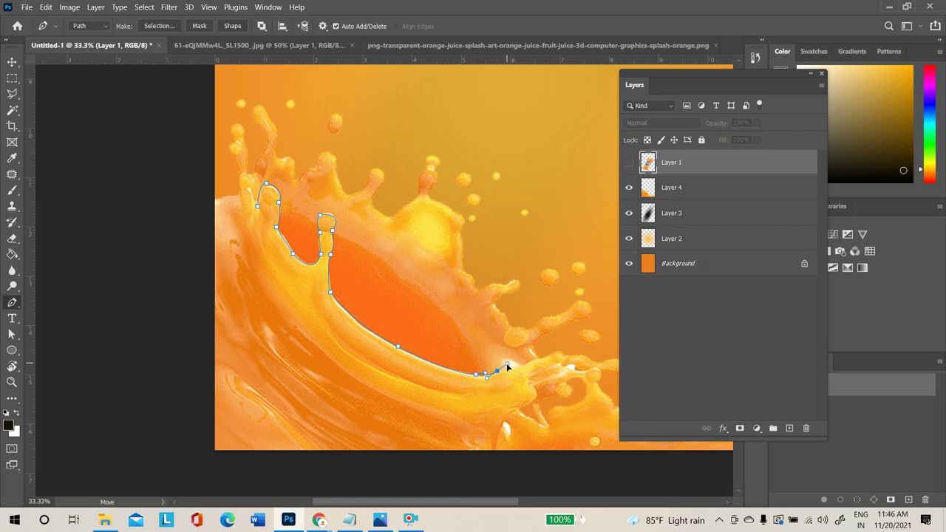
Close the path along the bottom and left side and convert it into a selection
{"action": "left_click", "coordinate": [627, 163]}
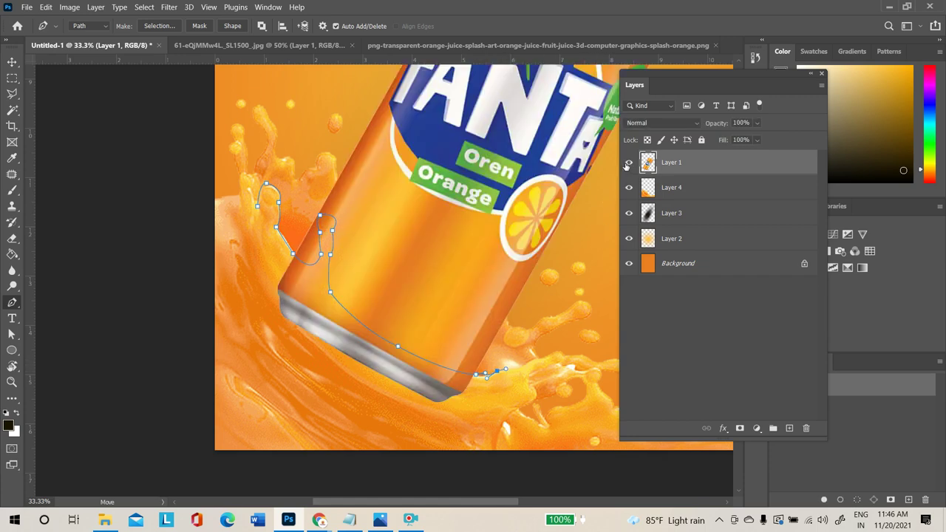
{"action": "left_click", "coordinate": [628, 163]}
{"action": "left_click", "coordinate": [508, 407]}
{"action": "left_click_drag", "start_coordinate": [402, 439], "coordinate": [349, 431]}
{"action": "left_click_drag", "start_coordinate": [287, 431], "coordinate": [273, 423]}
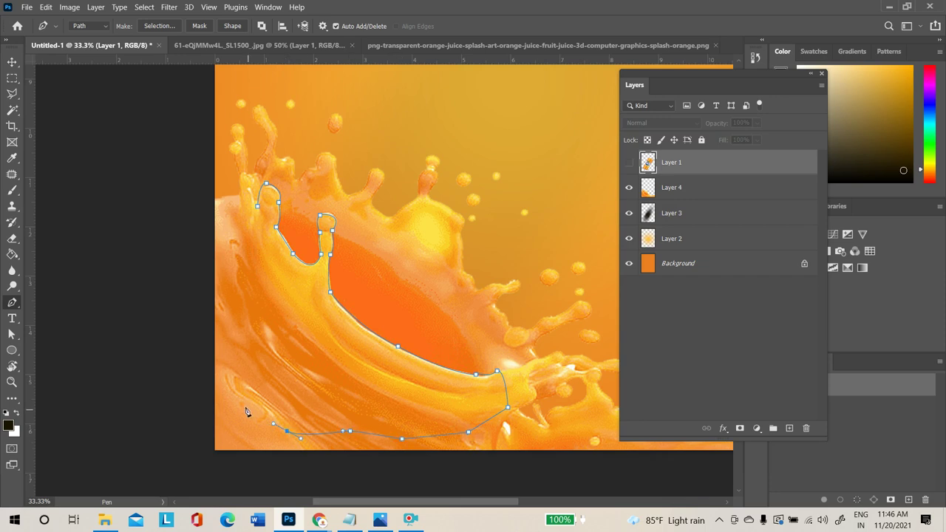
{"action": "left_click_drag", "start_coordinate": [236, 318], "coordinate": [241, 297]}
{"action": "left_click_drag", "start_coordinate": [259, 209], "coordinate": [310, 210]}
{"action": "left_click", "coordinate": [630, 162]}
{"action": "key", "text": "ctrl+Return"}
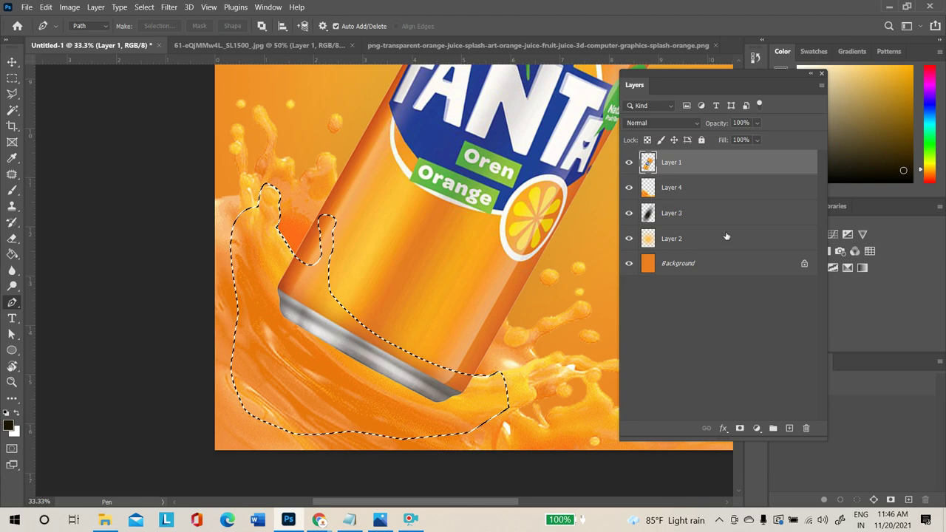
Copy the selected wave from Layer 4 to a new Layer 5 placed above the can
{"action": "left_click", "coordinate": [673, 189]}
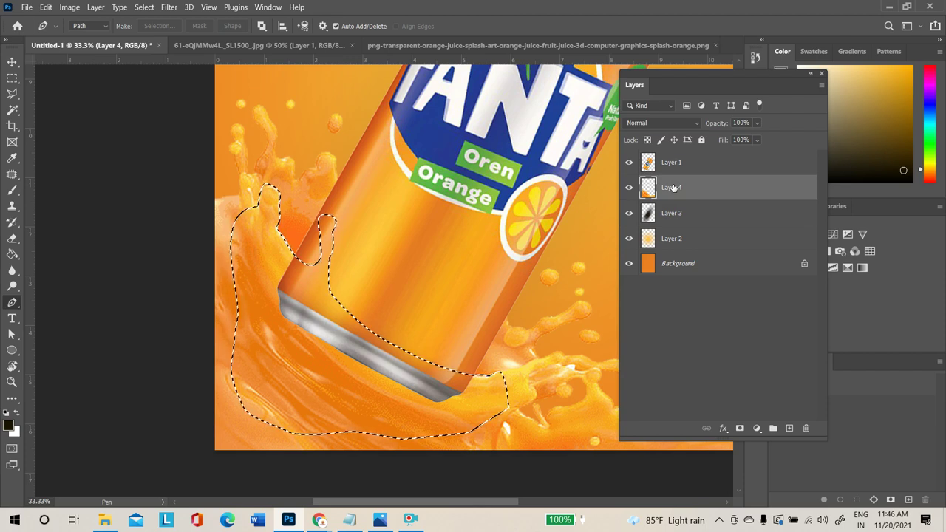
{"action": "key", "text": "ctrl+j"}
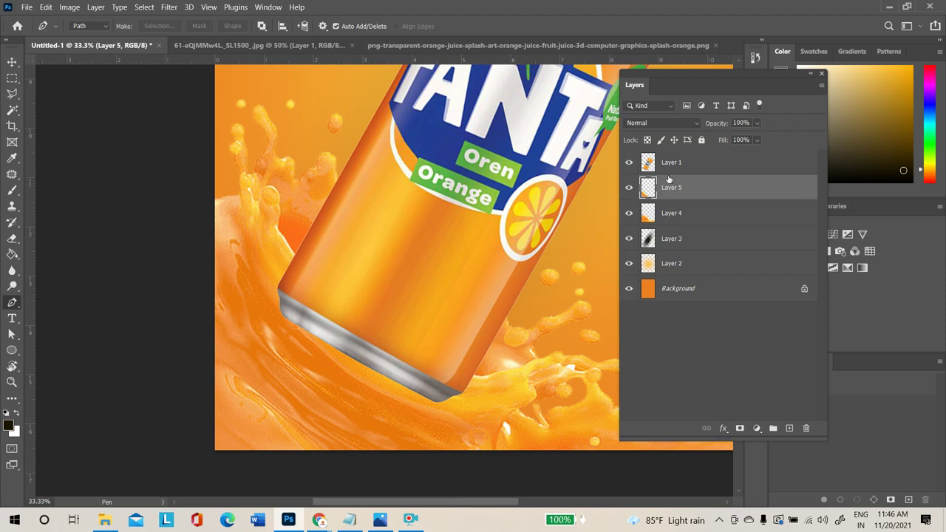
{"action": "left_click_drag", "start_coordinate": [666, 184], "coordinate": [669, 154]}
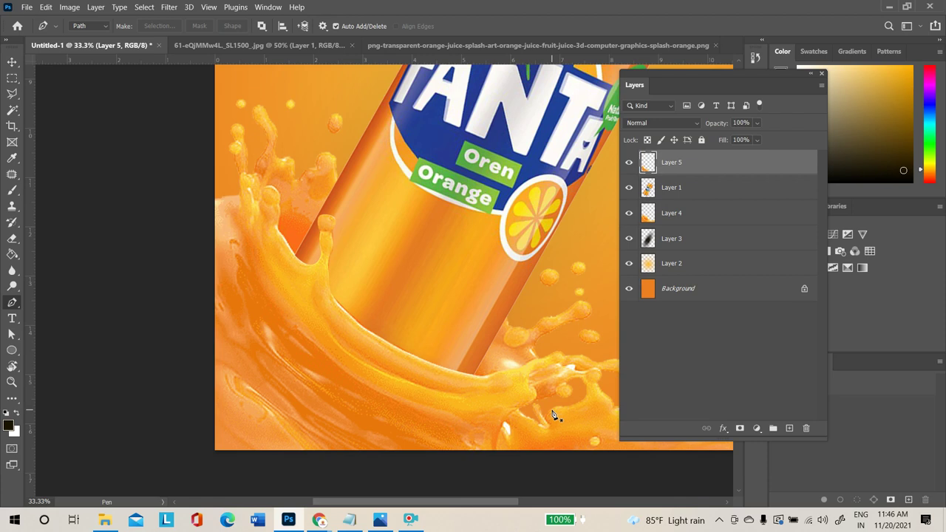
{"action": "key", "text": "ctrl+minus"}
{"action": "key", "text": "ctrl+minus"}
{"action": "key", "text": "ctrl+minus"}
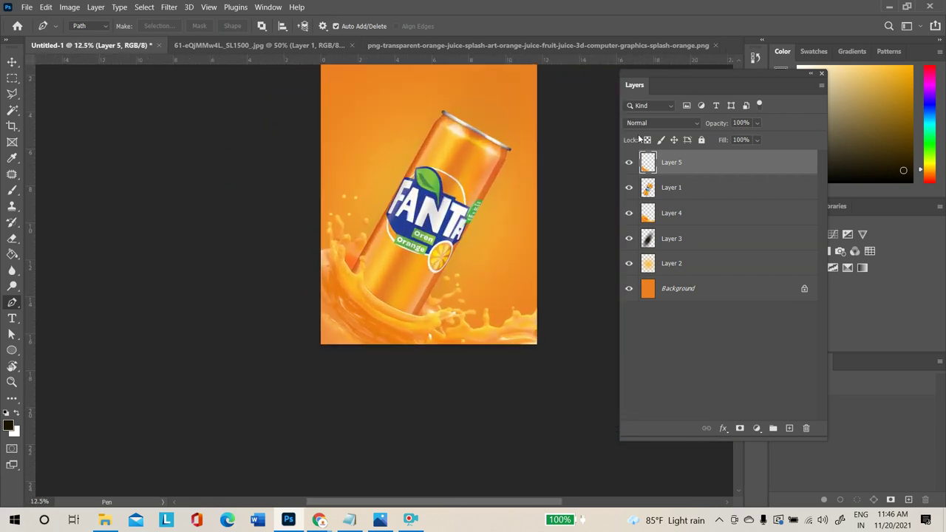
{"action": "left_click", "coordinate": [629, 162]}
{"action": "left_click", "coordinate": [629, 162]}
{"action": "scroll", "coordinate": [378, 236], "scroll_direction": "up", "scroll_amount": 2}
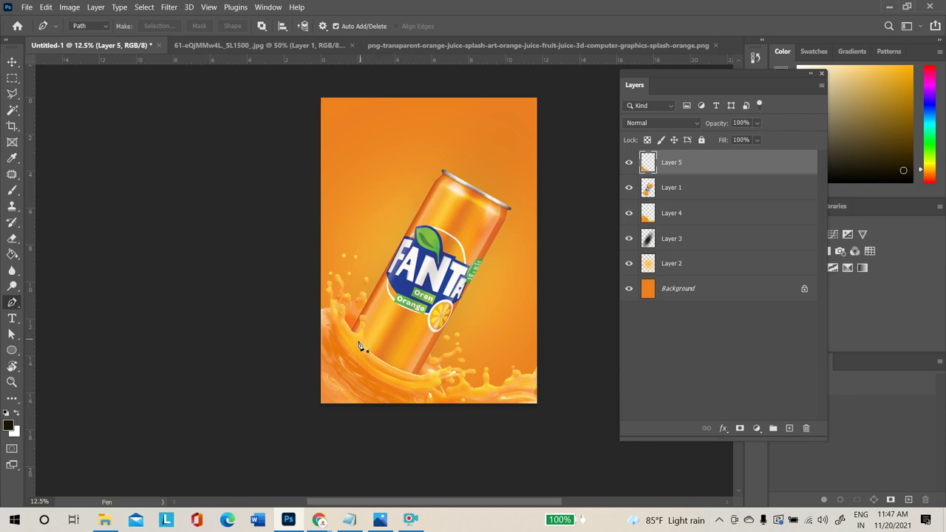
{"action": "left_click", "coordinate": [889, 6]}
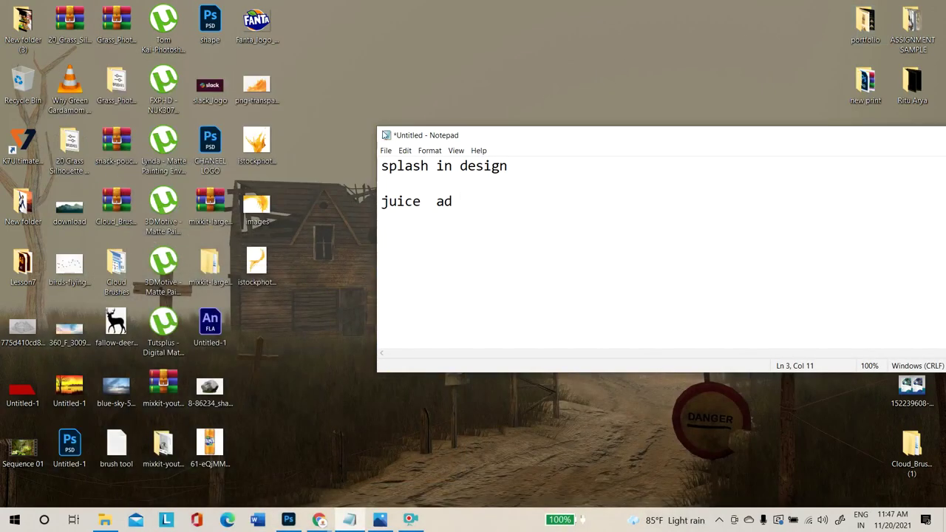
{"action": "left_click_drag", "start_coordinate": [266, 167], "coordinate": [730, 39]}
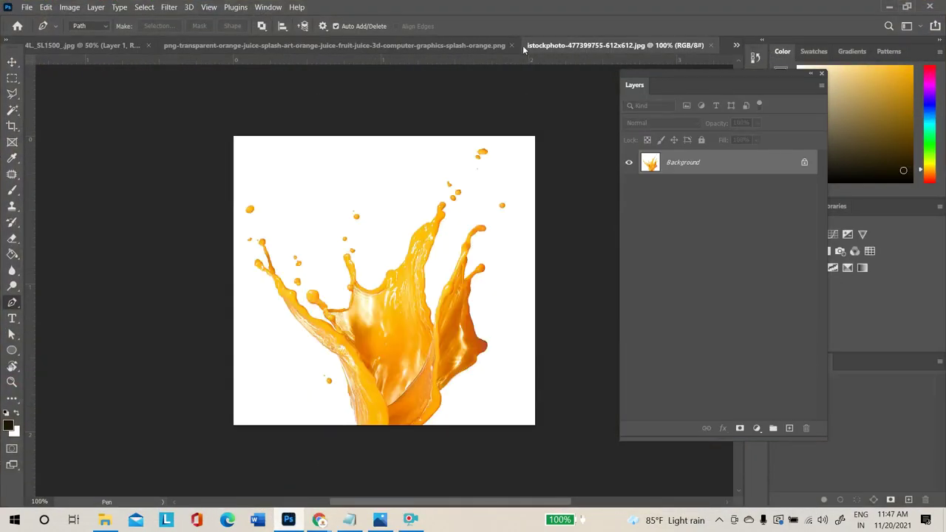
{"action": "left_click", "coordinate": [512, 45]}
Close the unused transparent image and copy the crown splash, without its white background, onto its own layer
{"action": "left_click", "coordinate": [493, 204]}
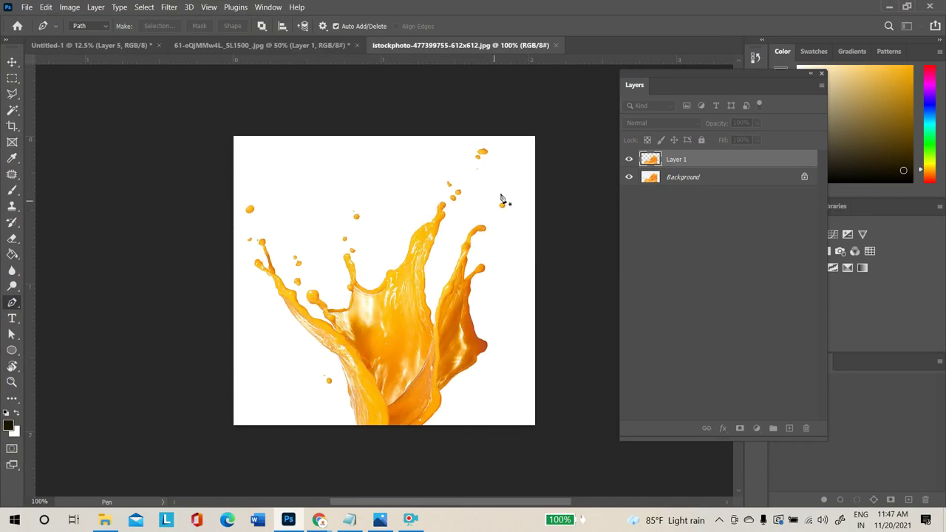
{"action": "left_click", "coordinate": [12, 109]}
{"action": "left_click", "coordinate": [264, 164]}
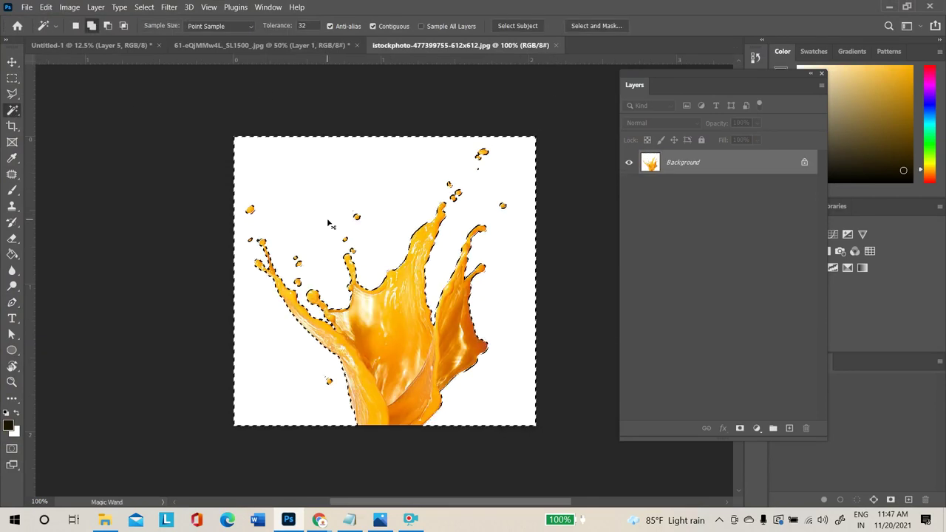
{"action": "key", "text": "ctrl+shift+i"}
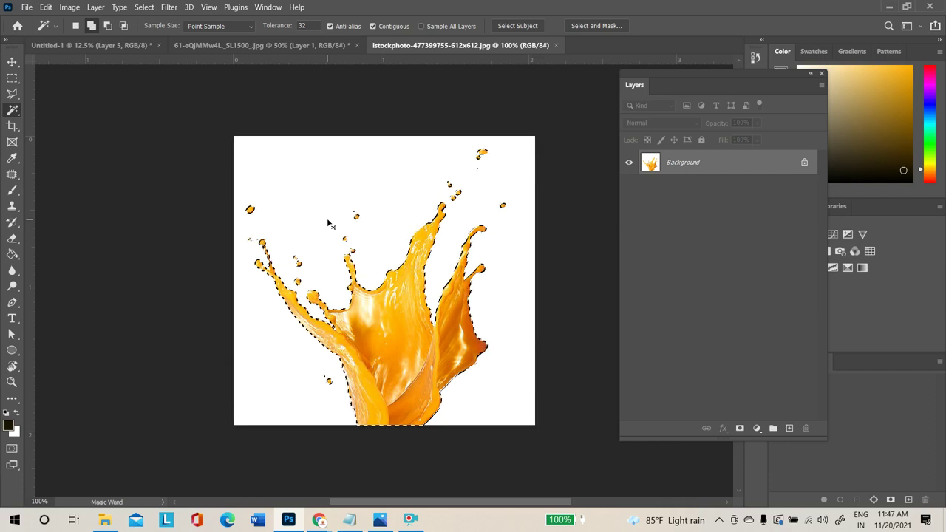
{"action": "key", "text": "ctrl+j"}
Bring the splash into the Fanta ad, enlarge it about 392% and tilt it 39.52° over the can top
{"action": "key", "text": "v"}
{"action": "left_click_drag", "start_coordinate": [283, 296], "coordinate": [355, 161]}
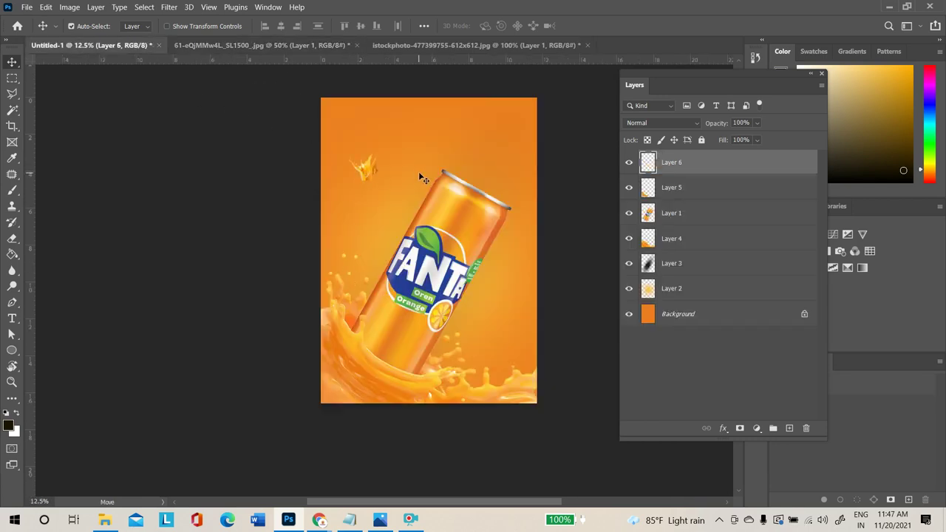
{"action": "key", "text": "ctrl+t"}
{"action": "left_click_drag", "start_coordinate": [380, 145], "coordinate": [405, 72]}
{"action": "left_click_drag", "start_coordinate": [385, 144], "coordinate": [493, 110]}
{"action": "left_click_drag", "start_coordinate": [556, 118], "coordinate": [495, 192]}
{"action": "key", "text": "Return"}
{"action": "key", "text": "ctrl+plus"}
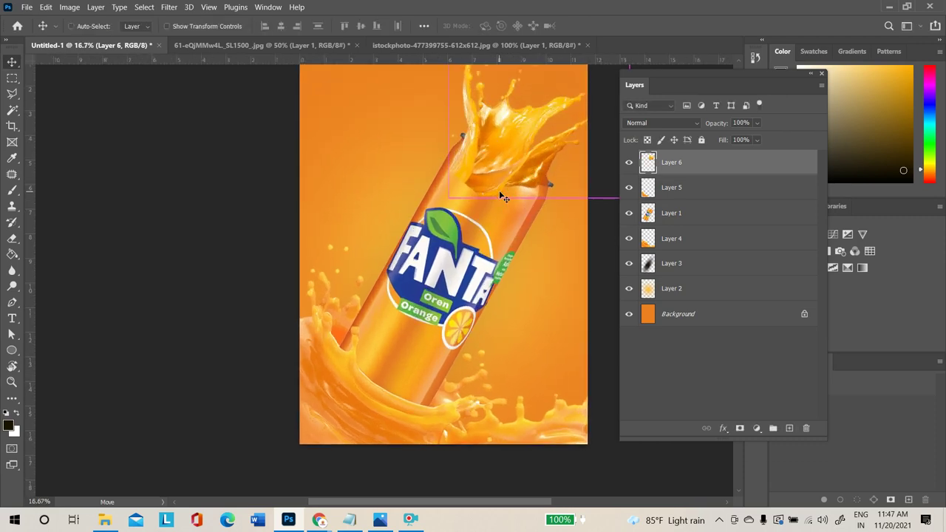
{"action": "key", "text": "ctrl+plus"}
{"action": "key", "text": "ctrl+plus"}
{"action": "left_click_drag", "start_coordinate": [564, 114], "coordinate": [394, 279]}
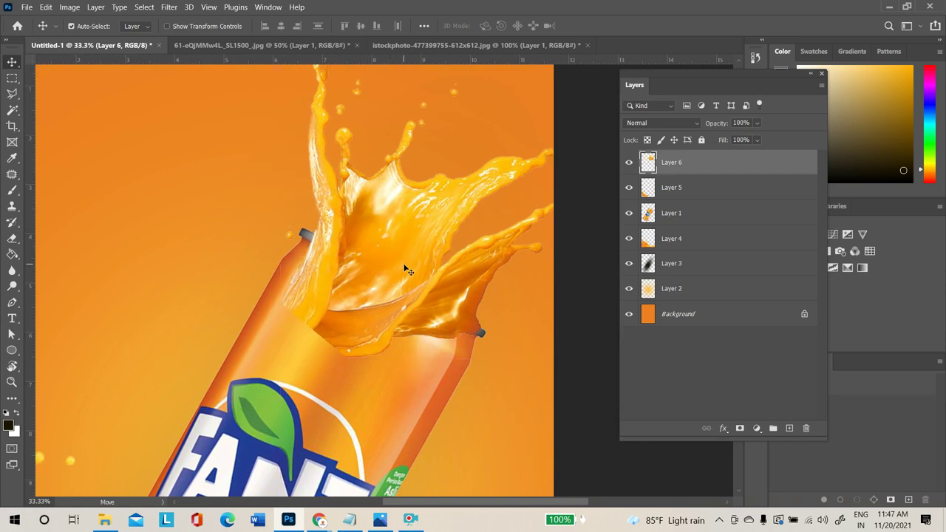
Add a mask to Layer 6 and paint black with a reset soft brush over the can's rim
{"action": "left_click", "coordinate": [740, 429]}
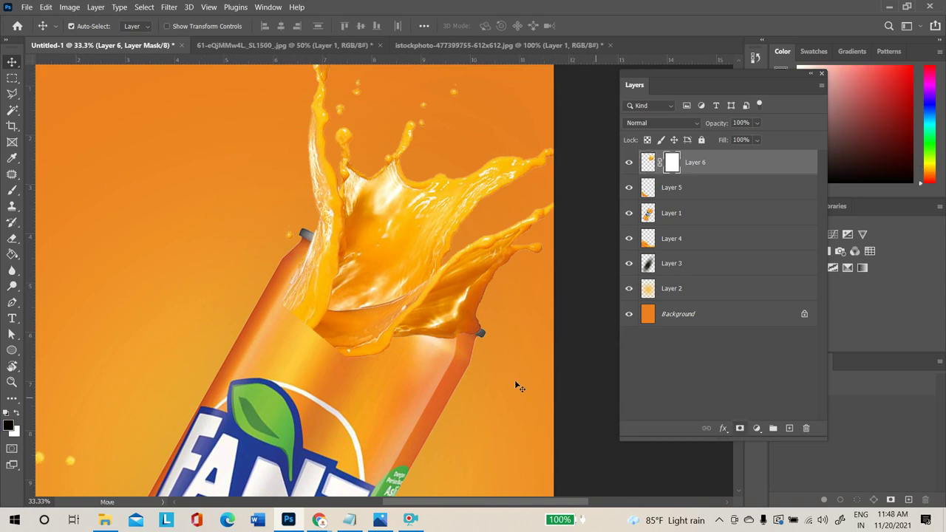
{"action": "left_click", "coordinate": [12, 190]}
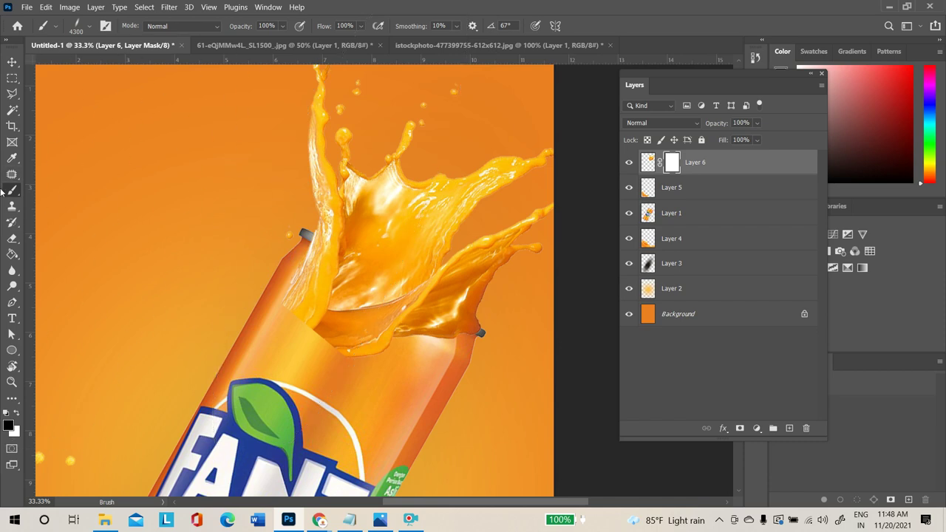
{"action": "right_click", "coordinate": [46, 26]}
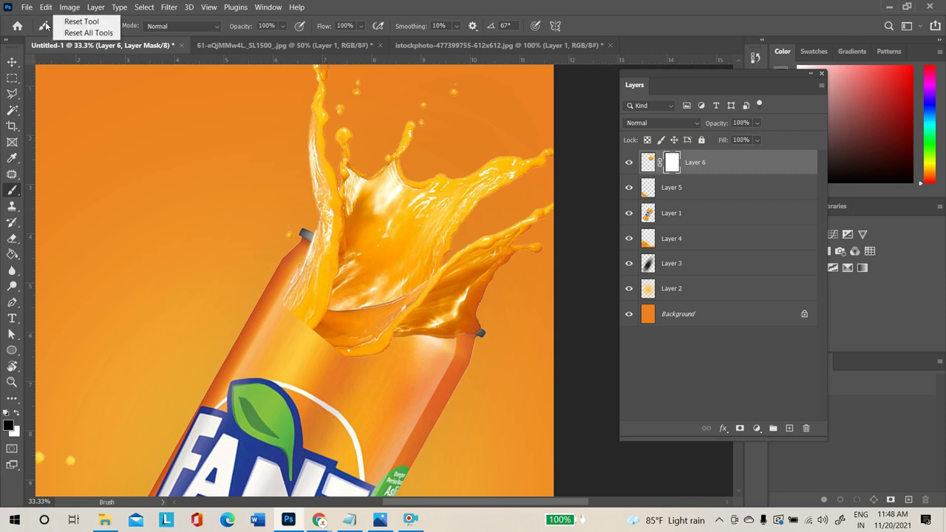
{"action": "left_click", "coordinate": [60, 22]}
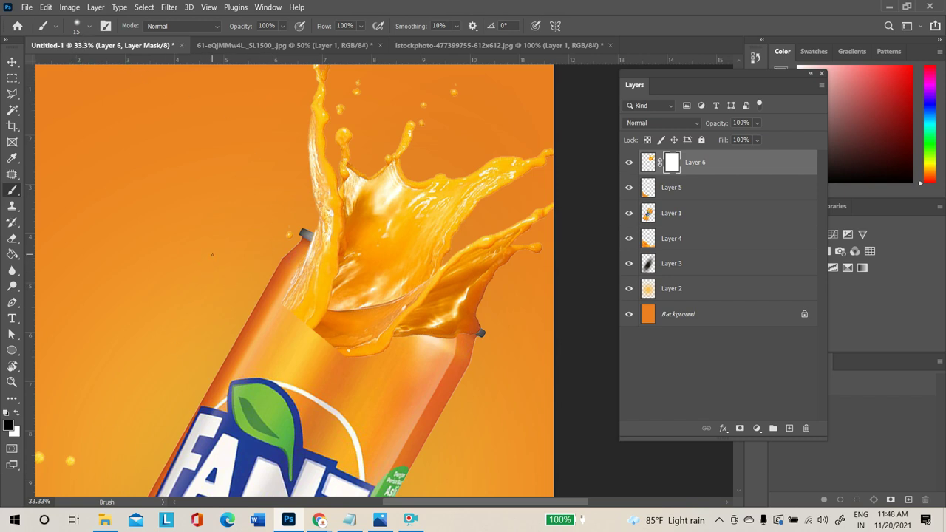
{"action": "key", "text": "bracketright"}
{"action": "key", "text": "bracketright"}
{"action": "key", "text": "bracketright"}
{"action": "key", "text": "bracketright"}
{"action": "key", "text": "bracketleft"}
{"action": "mouse_move", "coordinate": [310, 270]}
{"action": "left_mouse_down"}
{"action": "mouse_move", "coordinate": [363, 316]}
{"action": "mouse_move", "coordinate": [285, 255]}
{"action": "mouse_move", "coordinate": [317, 259]}
{"action": "mouse_move", "coordinate": [366, 290]}
{"action": "mouse_move", "coordinate": [306, 251]}
{"action": "mouse_move", "coordinate": [457, 339]}
{"action": "mouse_move", "coordinate": [415, 321]}
{"action": "mouse_move", "coordinate": [389, 302]}
{"action": "mouse_move", "coordinate": [488, 348]}
{"action": "mouse_move", "coordinate": [326, 307]}
{"action": "mouse_move", "coordinate": [299, 280]}
{"action": "mouse_move", "coordinate": [285, 327]}
{"action": "mouse_move", "coordinate": [354, 331]}
{"action": "mouse_move", "coordinate": [393, 352]}
{"action": "left_mouse_up"}
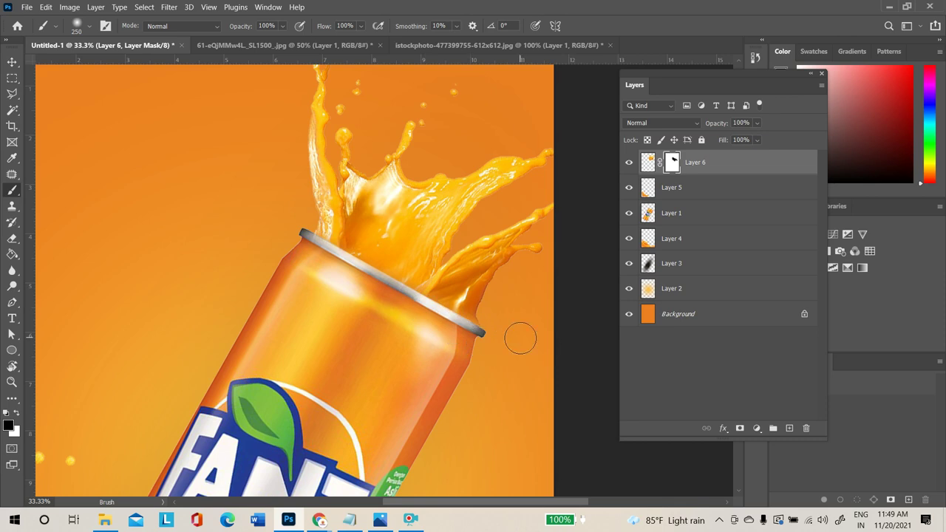
{"action": "key", "text": "ctrl+minus"}
{"action": "key", "text": "ctrl+minus"}
{"action": "key", "text": "ctrl+minus"}
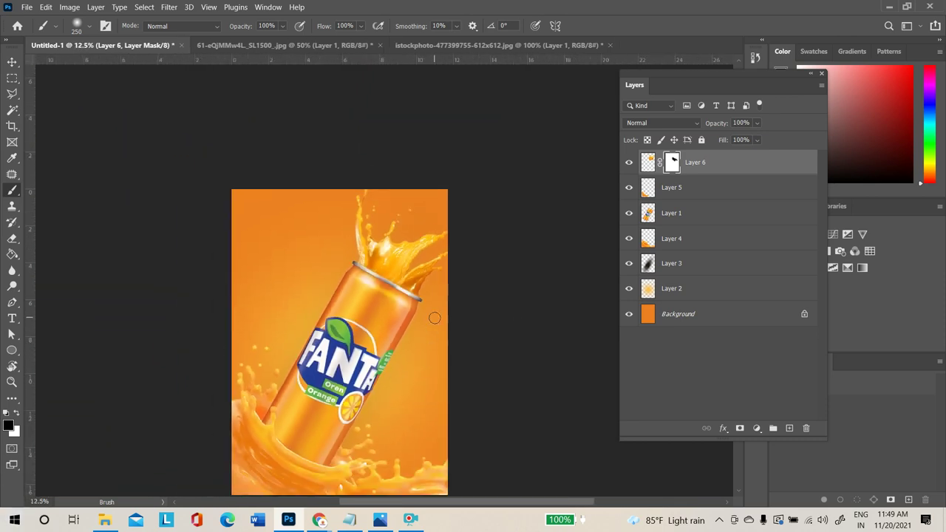
{"action": "left_click", "coordinate": [12, 62]}
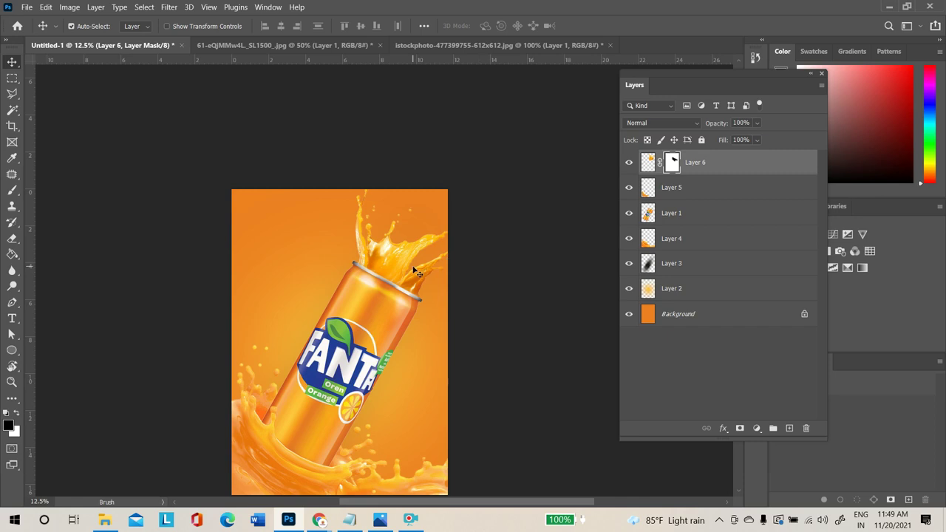
{"action": "left_click", "coordinate": [889, 6]}
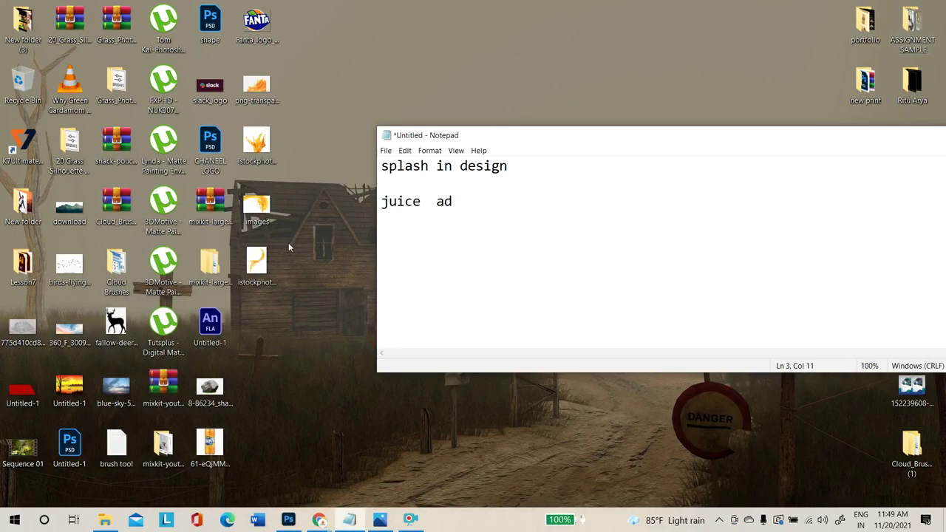
{"action": "left_click_drag", "start_coordinate": [276, 224], "coordinate": [677, 47]}
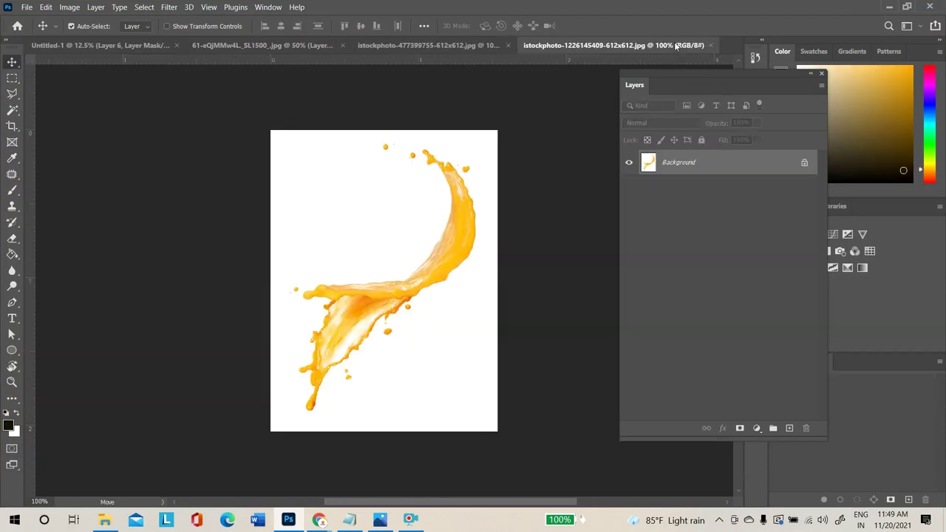
Cut the curving splash out of its white background and drag it into the Fanta ad
{"action": "left_click", "coordinate": [13, 110]}
{"action": "left_click", "coordinate": [373, 229]}
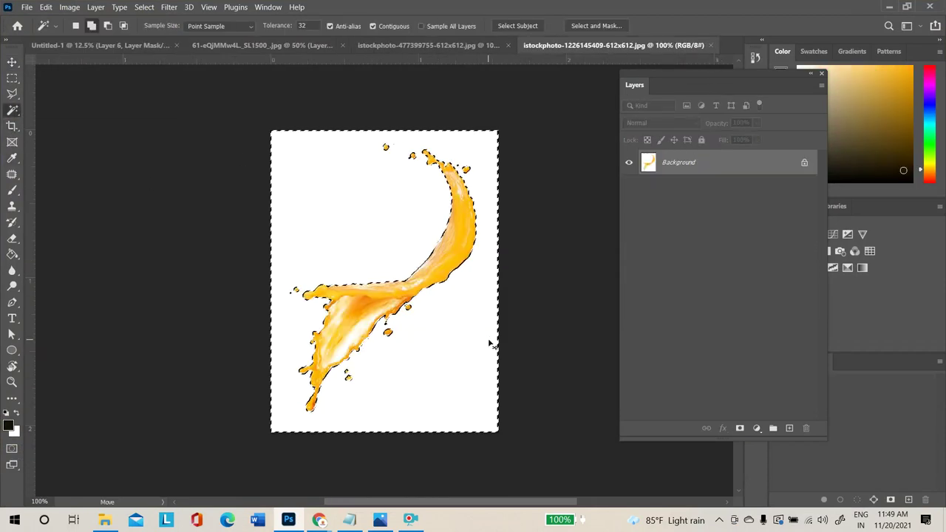
{"action": "key", "text": "ctrl+shift+i"}
{"action": "key", "text": "ctrl+j"}
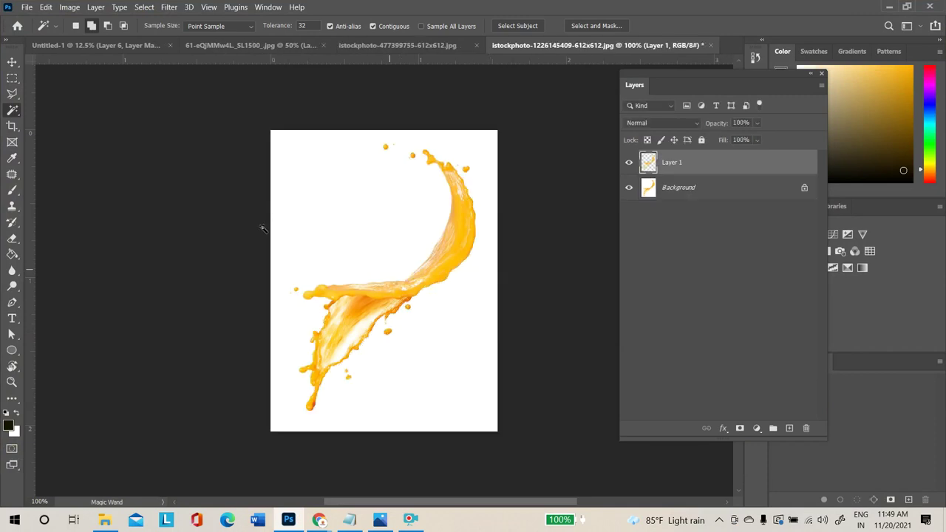
{"action": "left_click", "coordinate": [12, 61]}
{"action": "left_click_drag", "start_coordinate": [437, 332], "coordinate": [270, 72]}
{"action": "left_click_drag", "start_coordinate": [176, 135], "coordinate": [310, 301]}
Enlarge the splash, rotate it about 33°, lower it across the can, and add a mask to Layer 7
{"action": "key", "text": "ctrl+t"}
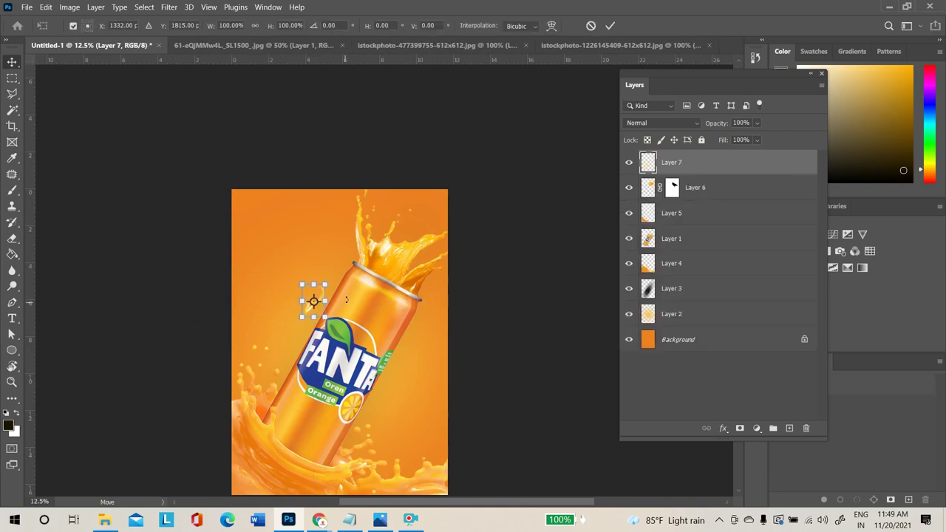
{"action": "left_click_drag", "start_coordinate": [325, 284], "coordinate": [381, 204]}
{"action": "left_click_drag", "start_coordinate": [367, 255], "coordinate": [368, 354]}
{"action": "left_click_drag", "start_coordinate": [424, 308], "coordinate": [439, 400]}
{"action": "key", "text": "Return"}
{"action": "key", "text": "ctrl+plus"}
{"action": "key", "text": "ctrl+plus"}
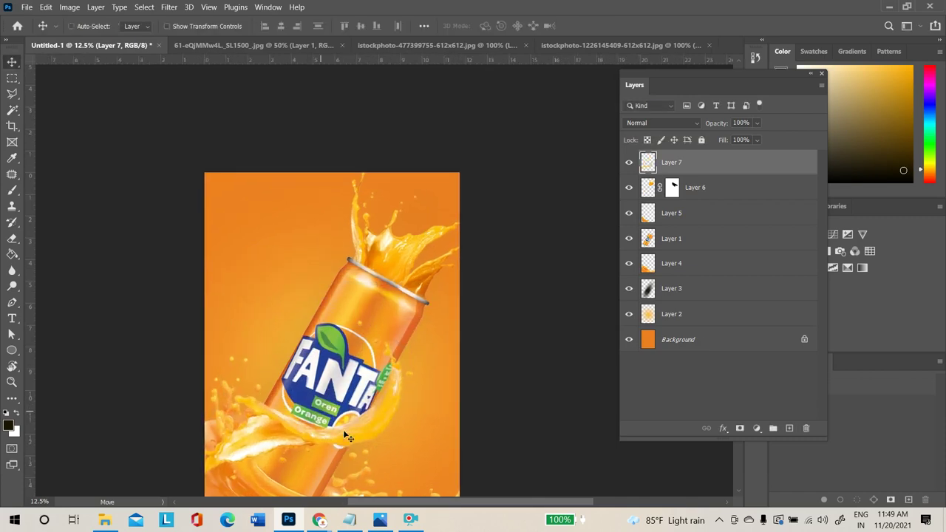
{"action": "scroll", "coordinate": [429, 275], "scroll_direction": "down", "scroll_amount": 4}
{"action": "left_click_drag", "start_coordinate": [305, 378], "coordinate": [334, 400]}
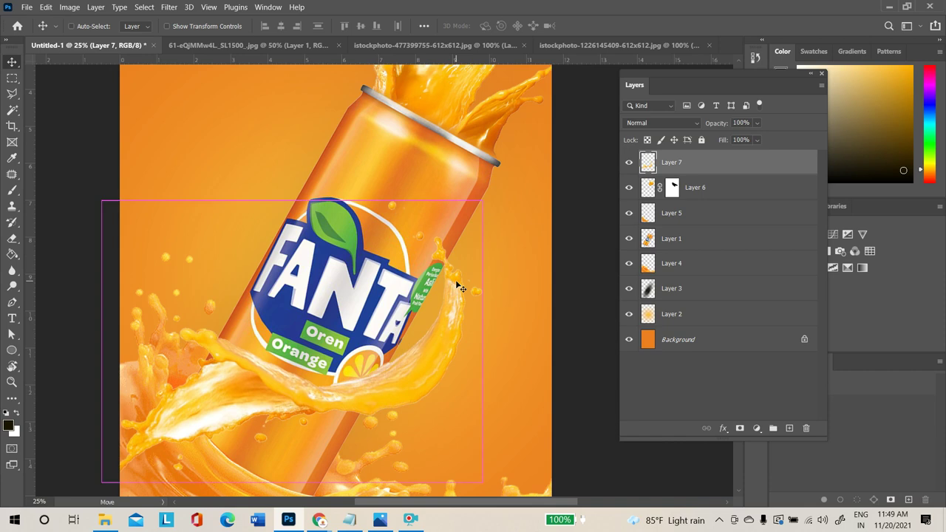
{"action": "key", "text": "ctrl+plus"}
{"action": "key", "text": "ctrl+plus"}
{"action": "key", "text": "ctrl+plus"}
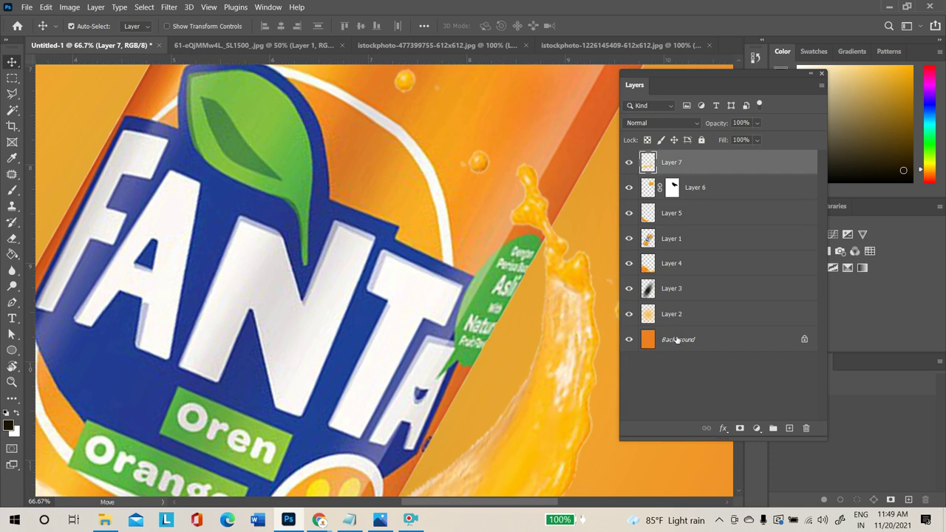
{"action": "left_click", "coordinate": [741, 429]}
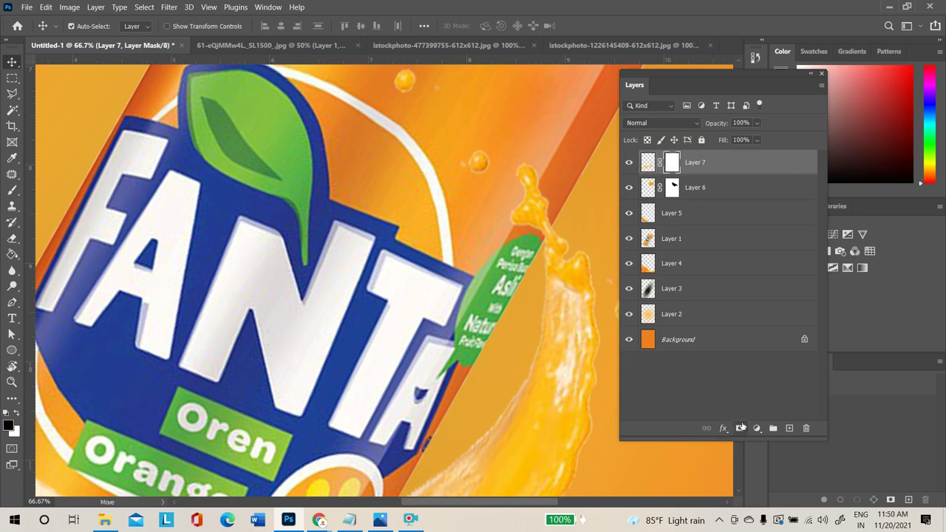
Paint black on Layer 7's mask over the stray droplets at the splash's upper tip
{"action": "left_click", "coordinate": [12, 189]}
{"action": "mouse_move", "coordinate": [422, 99]}
{"action": "left_mouse_down"}
{"action": "mouse_move", "coordinate": [394, 105]}
{"action": "mouse_move", "coordinate": [407, 82]}
{"action": "mouse_move", "coordinate": [450, 156]}
{"action": "mouse_move", "coordinate": [484, 139]}
{"action": "mouse_move", "coordinate": [478, 168]}
{"action": "mouse_move", "coordinate": [485, 125]}
{"action": "mouse_move", "coordinate": [474, 161]}
{"action": "mouse_move", "coordinate": [490, 189]}
{"action": "mouse_move", "coordinate": [514, 156]}
{"action": "mouse_move", "coordinate": [526, 223]}
{"action": "left_mouse_up"}
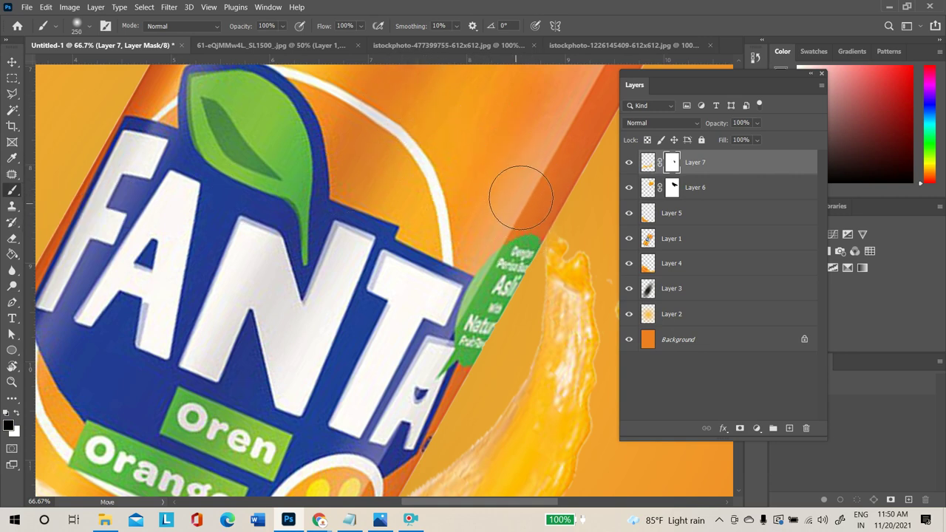
{"action": "key", "text": "ctrl+z"}
{"action": "key", "text": "ctrl+minus"}
{"action": "key", "text": "ctrl+minus"}
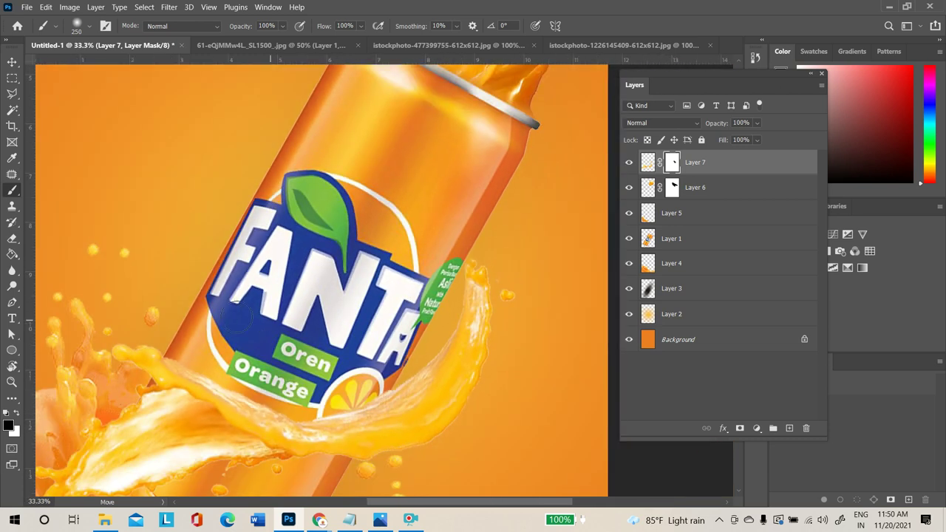
{"action": "key", "text": "ctrl+minus"}
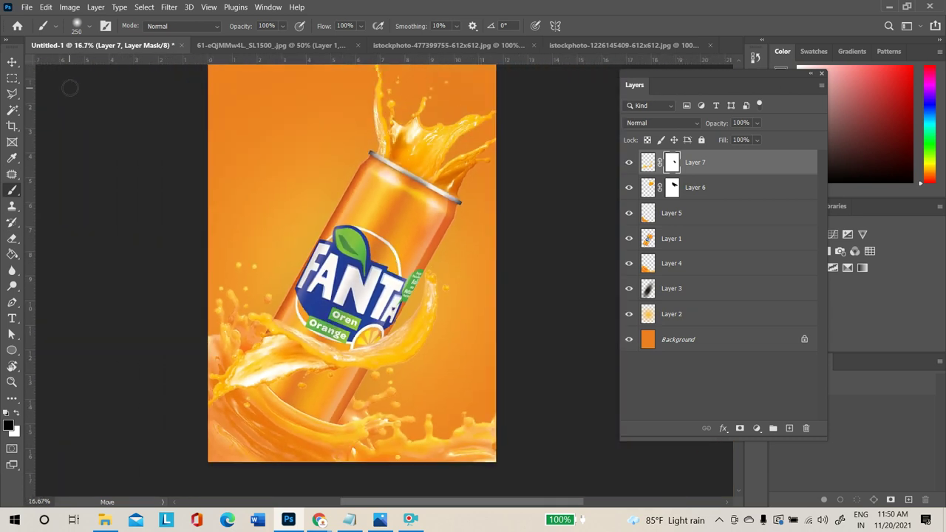
{"action": "left_click", "coordinate": [10, 64]}
{"action": "left_click_drag", "start_coordinate": [233, 266], "coordinate": [259, 287]}
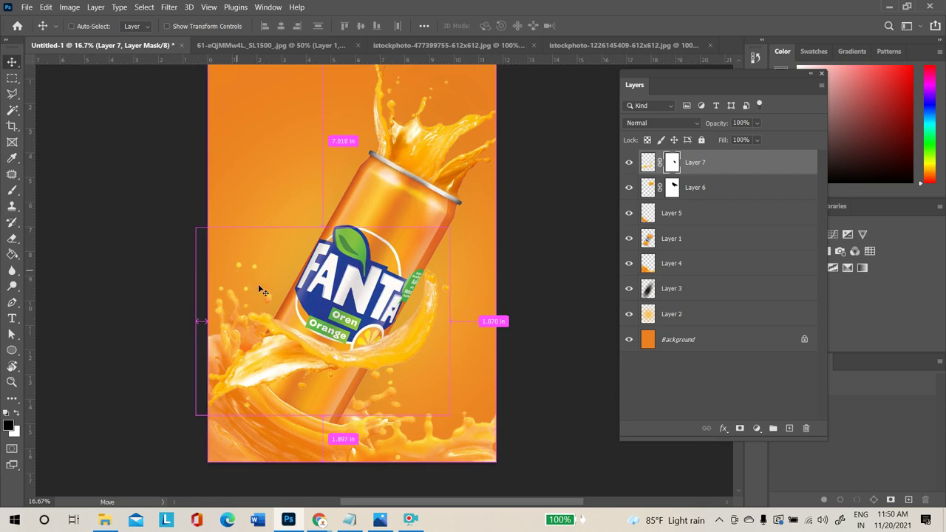
Duplicate Layer 7, flip the copy horizontally, rotate it about -119° and move it up across the logo
{"action": "key", "text": "ctrl+j"}
{"action": "key", "text": "ctrl+t"}
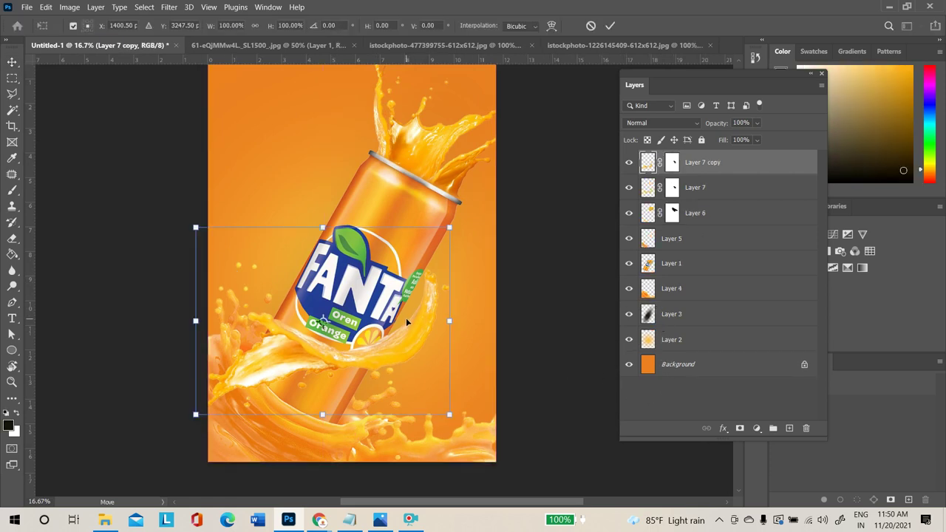
{"action": "right_click", "coordinate": [406, 318]}
{"action": "left_click", "coordinate": [441, 301]}
{"action": "left_click_drag", "start_coordinate": [418, 316], "coordinate": [449, 228]}
{"action": "left_click_drag", "start_coordinate": [511, 143], "coordinate": [452, 300]}
{"action": "left_click_drag", "start_coordinate": [347, 293], "coordinate": [371, 318]}
{"action": "left_click_drag", "start_coordinate": [489, 124], "coordinate": [476, 104]}
{"action": "left_click_drag", "start_coordinate": [426, 265], "coordinate": [444, 266]}
{"action": "key", "text": "Return"}
{"action": "left_click_drag", "start_coordinate": [388, 330], "coordinate": [412, 301]}
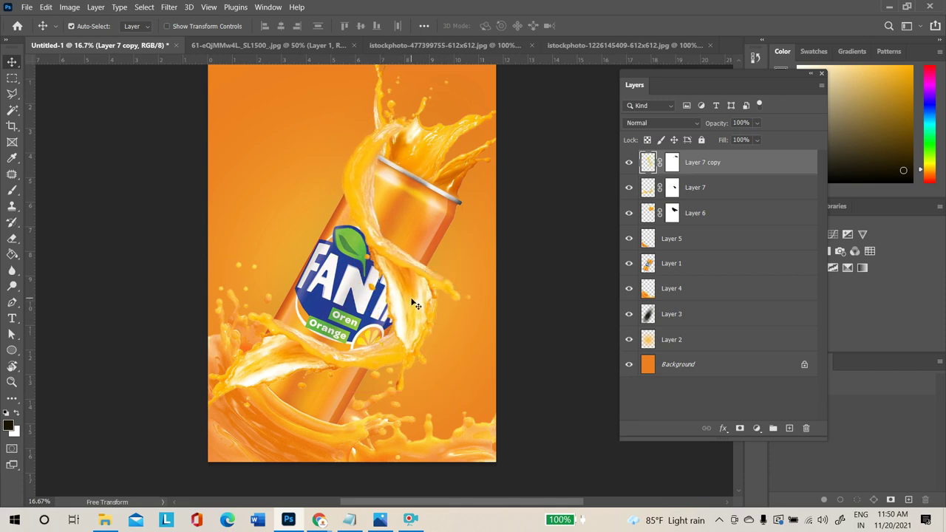
On the Layer 7 copy mask, paint black near the can top and over the label's TA
{"action": "left_click", "coordinate": [672, 163]}
{"action": "left_click", "coordinate": [12, 189]}
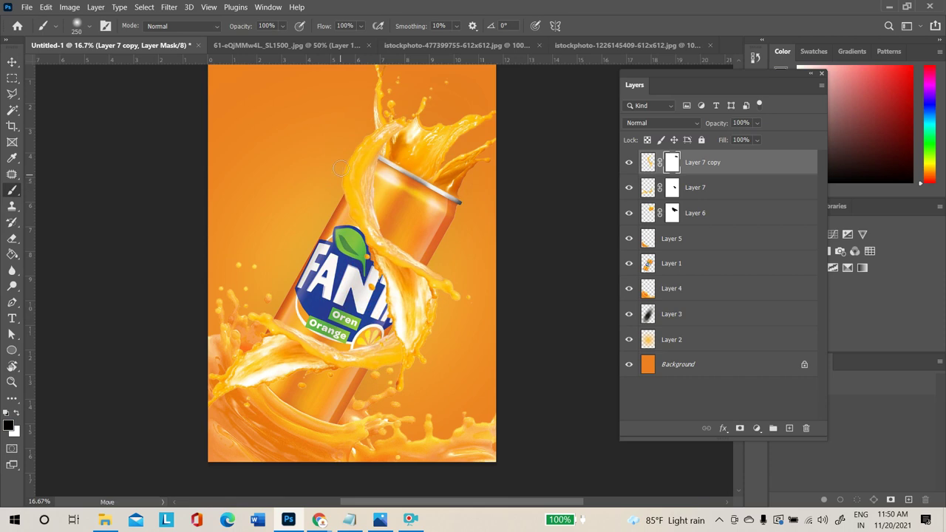
{"action": "left_click_drag", "start_coordinate": [357, 135], "coordinate": [397, 153]}
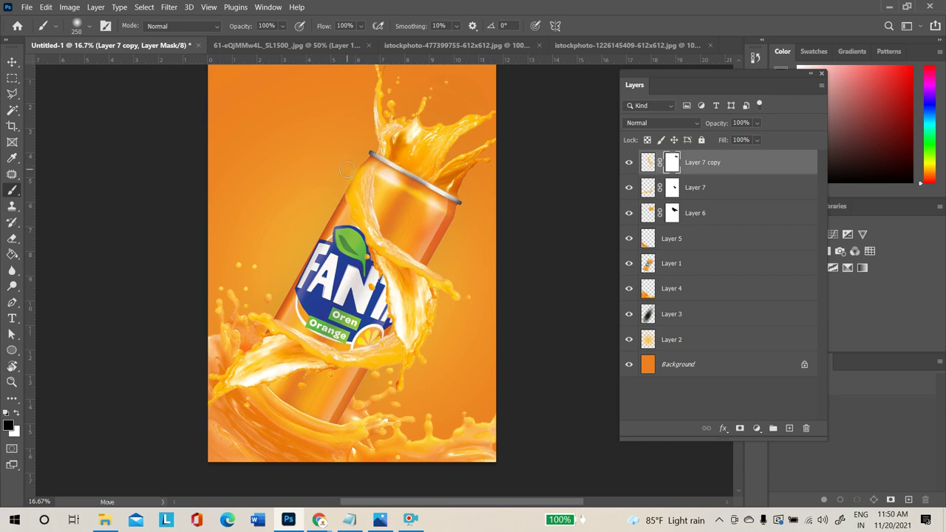
{"action": "mouse_move", "coordinate": [366, 255]}
{"action": "left_mouse_down"}
{"action": "mouse_move", "coordinate": [388, 311]}
{"action": "mouse_move", "coordinate": [374, 260]}
{"action": "mouse_move", "coordinate": [383, 271]}
{"action": "mouse_move", "coordinate": [405, 343]}
{"action": "left_mouse_up"}
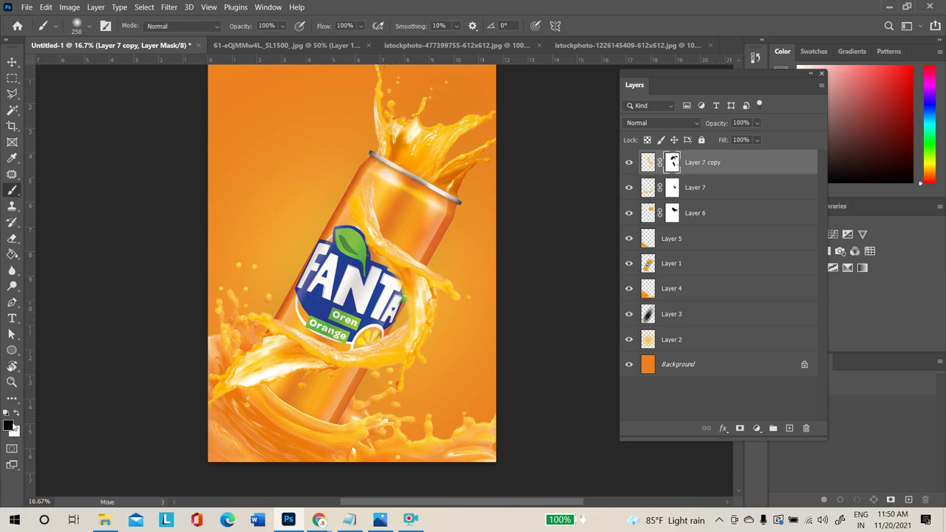
Paint white on the mask to restore the splash over the rim's left end and the can's left edge
{"action": "left_click", "coordinate": [18, 416]}
{"action": "left_click_drag", "start_coordinate": [368, 170], "coordinate": [374, 163]}
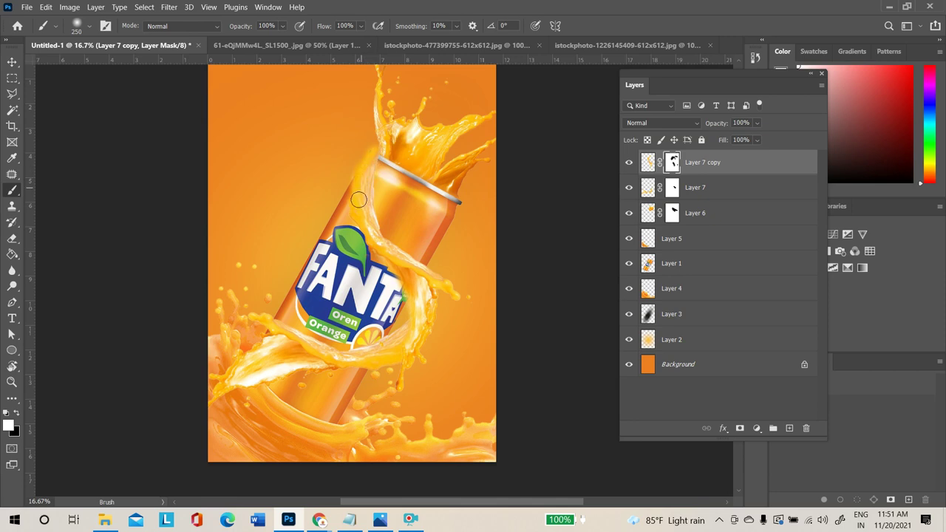
{"action": "left_click_drag", "start_coordinate": [360, 170], "coordinate": [357, 182]}
{"action": "mouse_move", "coordinate": [384, 150]}
{"action": "left_mouse_down"}
{"action": "mouse_move", "coordinate": [362, 207]}
{"action": "mouse_move", "coordinate": [351, 183]}
{"action": "mouse_move", "coordinate": [354, 205]}
{"action": "mouse_move", "coordinate": [364, 167]}
{"action": "mouse_move", "coordinate": [352, 187]}
{"action": "mouse_move", "coordinate": [362, 165]}
{"action": "mouse_move", "coordinate": [349, 181]}
{"action": "mouse_move", "coordinate": [385, 159]}
{"action": "left_mouse_up"}
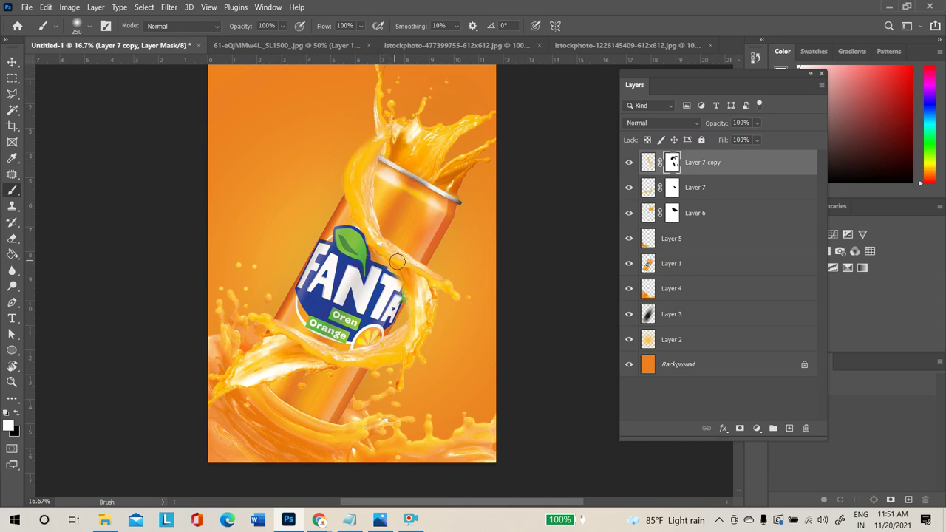
{"action": "left_click", "coordinate": [12, 61]}
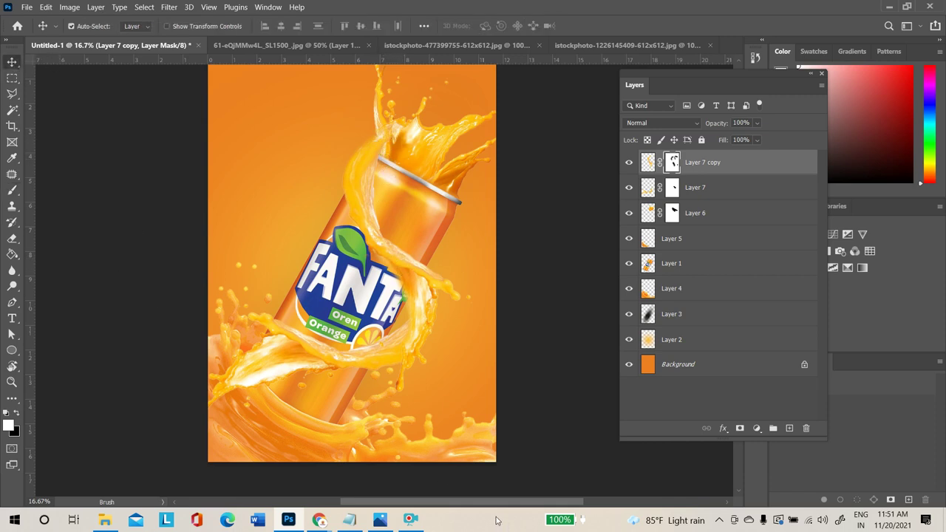
{"action": "left_click", "coordinate": [239, 465]}
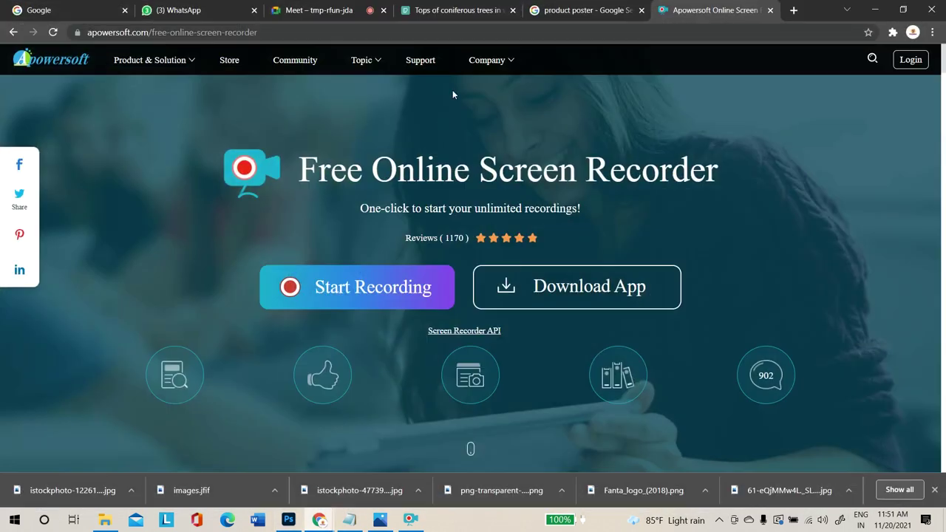
Search Google Images for orange slice pictures
{"action": "left_click", "coordinate": [457, 17]}
{"action": "left_click", "coordinate": [586, 10]}
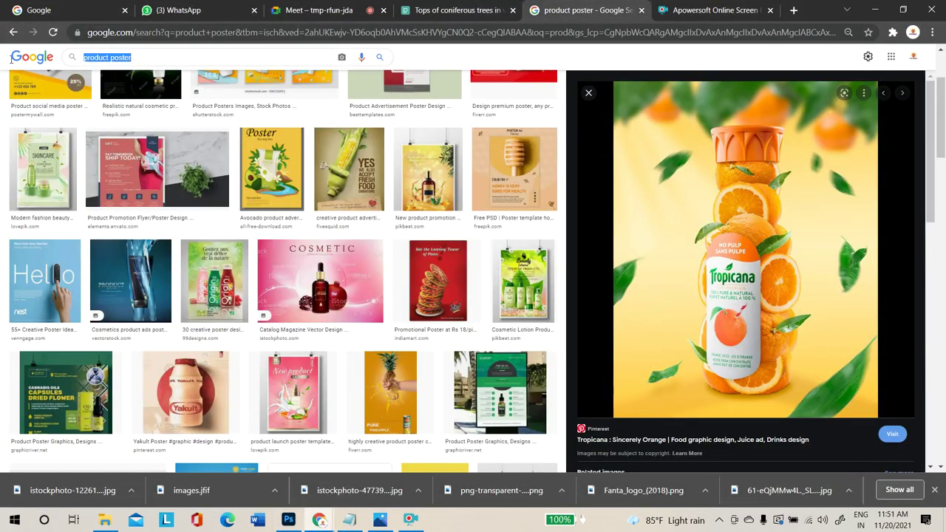
{"action": "type", "text": "orange slice"}
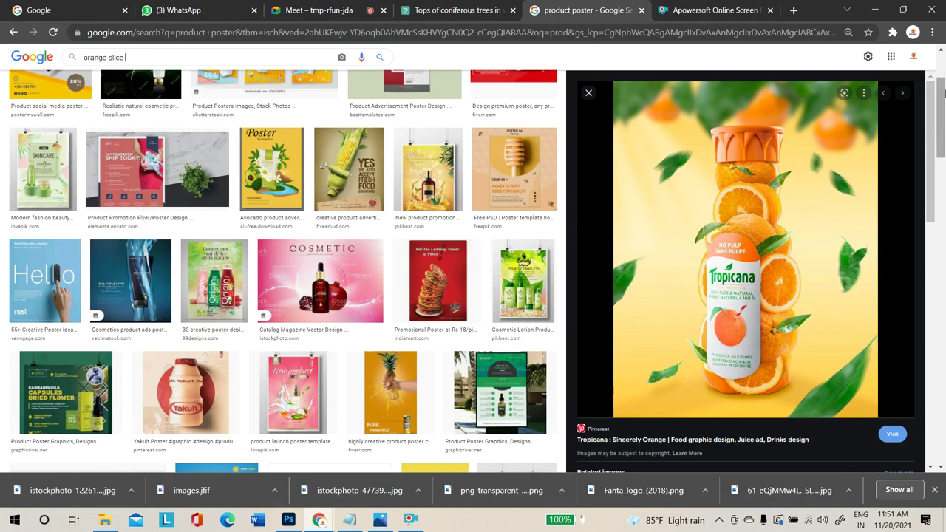
{"action": "key", "text": "Return"}
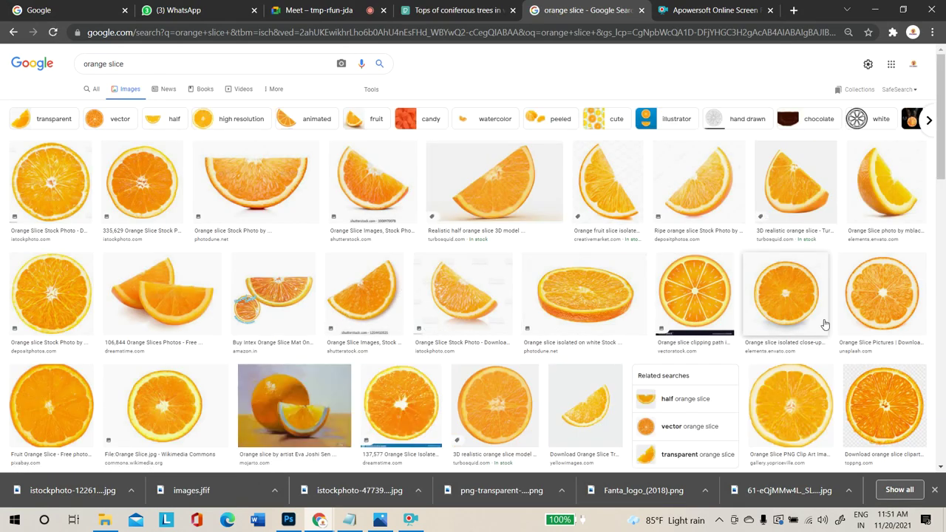
Preview several orange slice results and save the 3D realistic orange slice image to the Desktop
{"action": "left_click", "coordinate": [923, 196]}
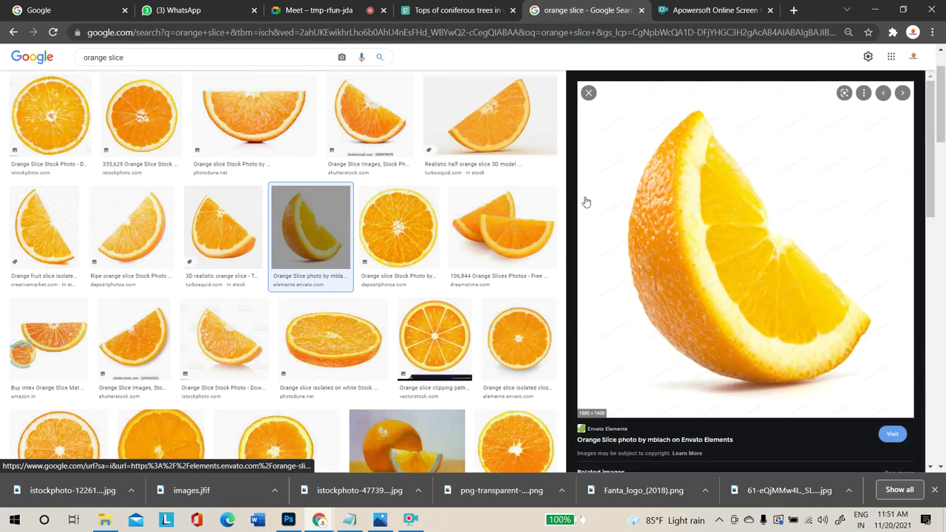
{"action": "left_click", "coordinate": [480, 122]}
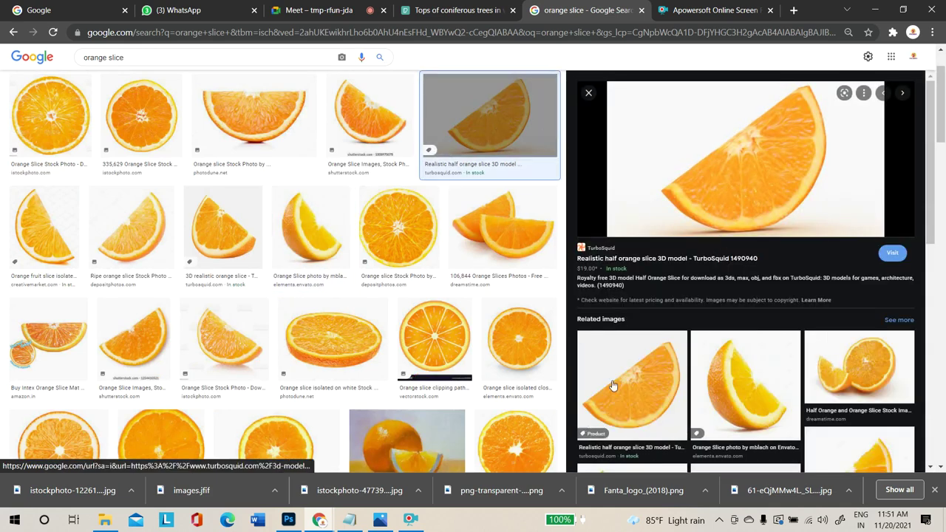
{"action": "left_click", "coordinate": [734, 408]}
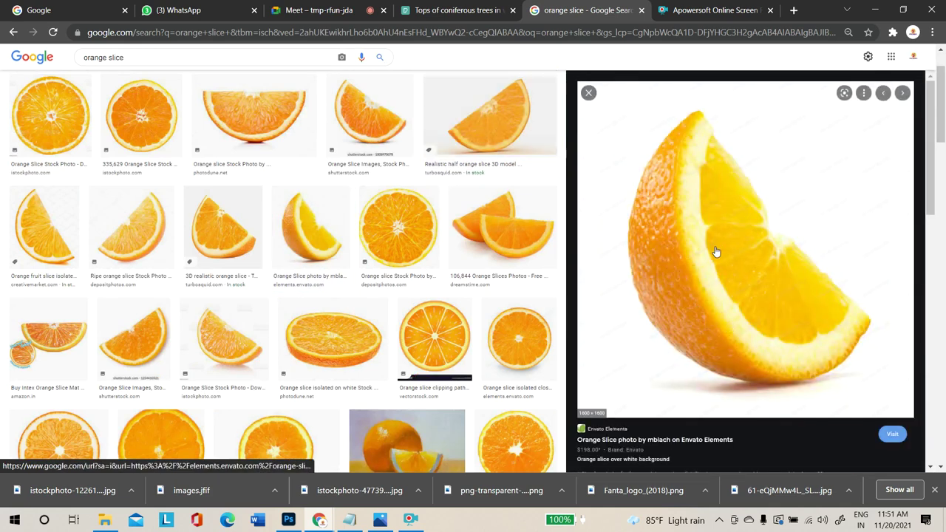
{"action": "left_click", "coordinate": [379, 126]}
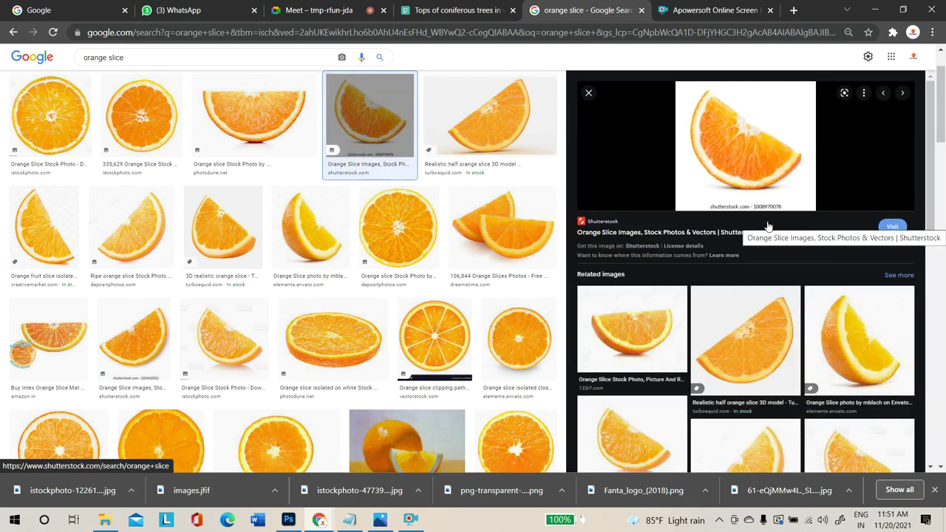
{"action": "left_click", "coordinate": [751, 369]}
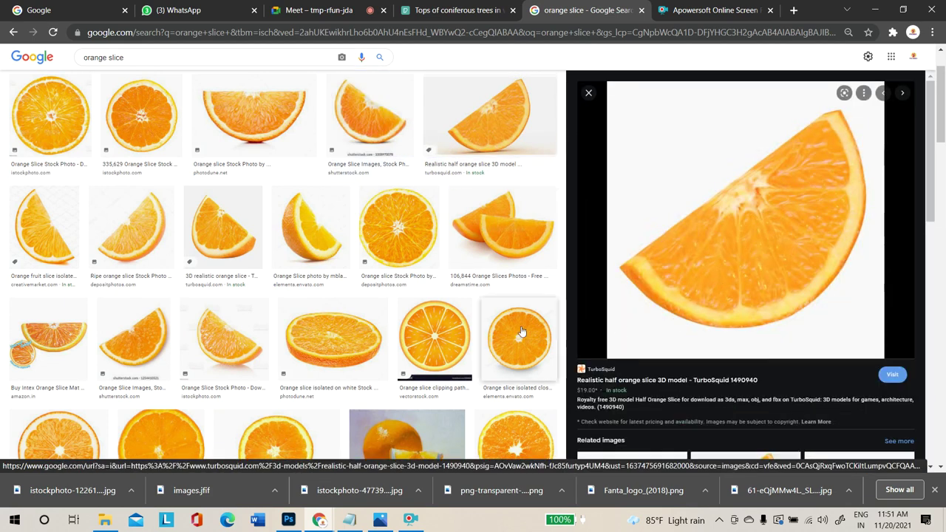
{"action": "left_click", "coordinate": [248, 342]}
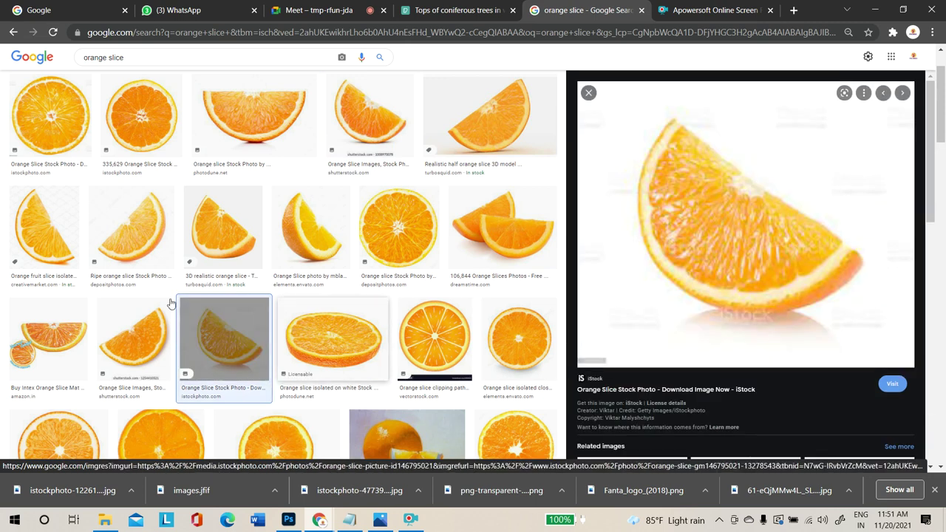
{"action": "left_click", "coordinate": [236, 248]}
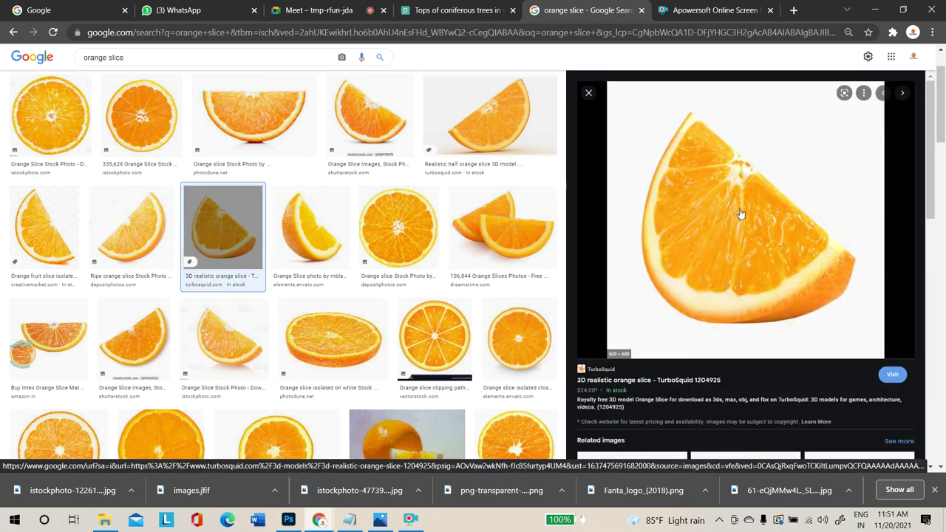
{"action": "right_click", "coordinate": [754, 265]}
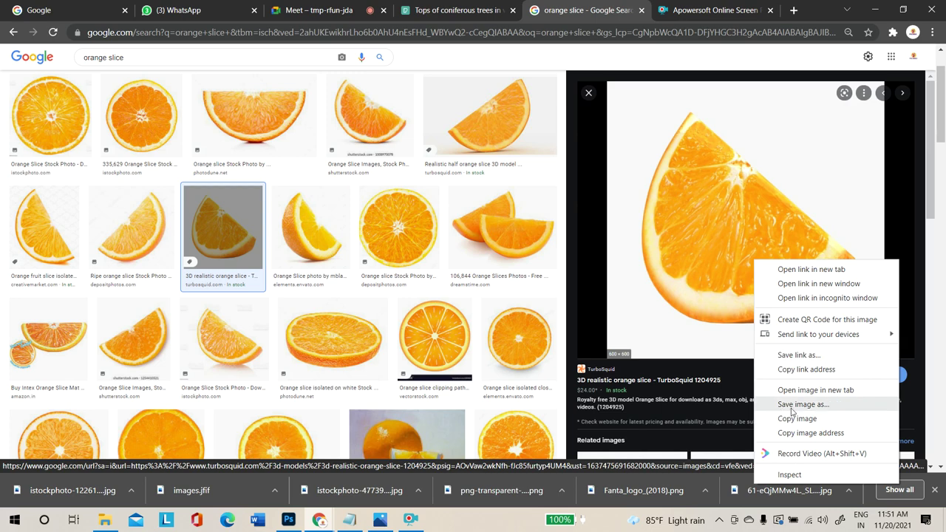
{"action": "left_click", "coordinate": [793, 406]}
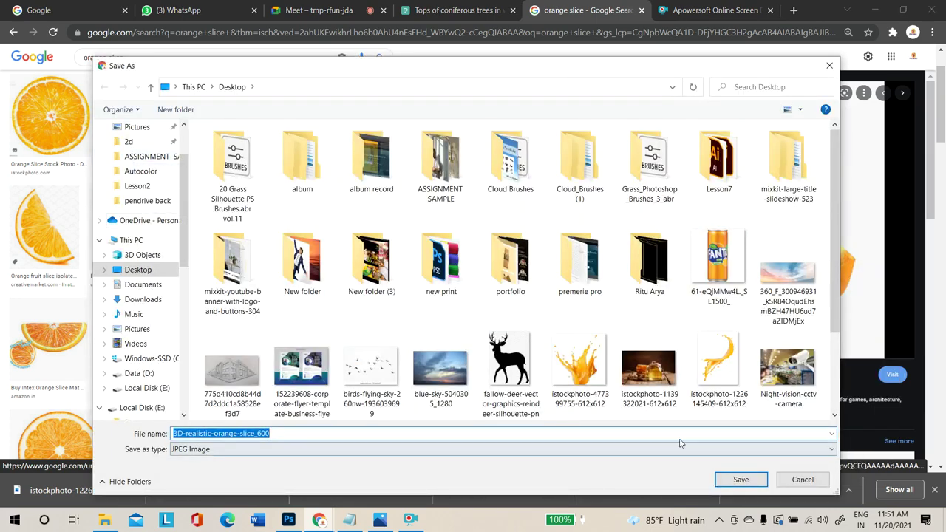
{"action": "left_click", "coordinate": [732, 481]}
{"action": "left_click", "coordinate": [875, 9]}
Open 3D-realistic-orange-slice_600.jpg and copy the slice, without its white background, onto its own layer
{"action": "left_click", "coordinate": [891, 6]}
{"action": "left_click_drag", "start_coordinate": [250, 335], "coordinate": [586, 59]}
{"action": "left_click", "coordinate": [12, 110]}
{"action": "left_click", "coordinate": [504, 203]}
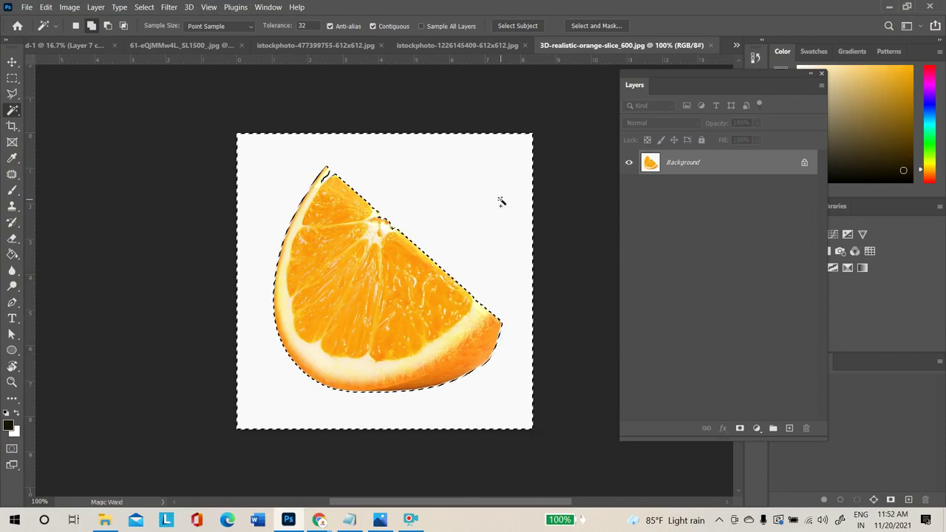
{"action": "key", "text": "ctrl+shift+i"}
{"action": "key", "text": "ctrl+j"}
Drop the orange slice into the Fanta ad as Layer 8 on the splash, tilted about -40.6°
{"action": "left_click", "coordinate": [13, 63]}
{"action": "left_click_drag", "start_coordinate": [399, 315], "coordinate": [413, 129]}
{"action": "left_click_drag", "start_coordinate": [96, 46], "coordinate": [289, 361]}
{"action": "key", "text": "ctrl+plus"}
{"action": "key", "text": "ctrl+plus"}
{"action": "left_click_drag", "start_coordinate": [231, 388], "coordinate": [486, 225]}
{"action": "left_click_drag", "start_coordinate": [451, 272], "coordinate": [422, 280]}
{"action": "key", "text": "ctrl+t"}
{"action": "left_click_drag", "start_coordinate": [507, 187], "coordinate": [442, 155]}
{"action": "key", "text": "Return"}
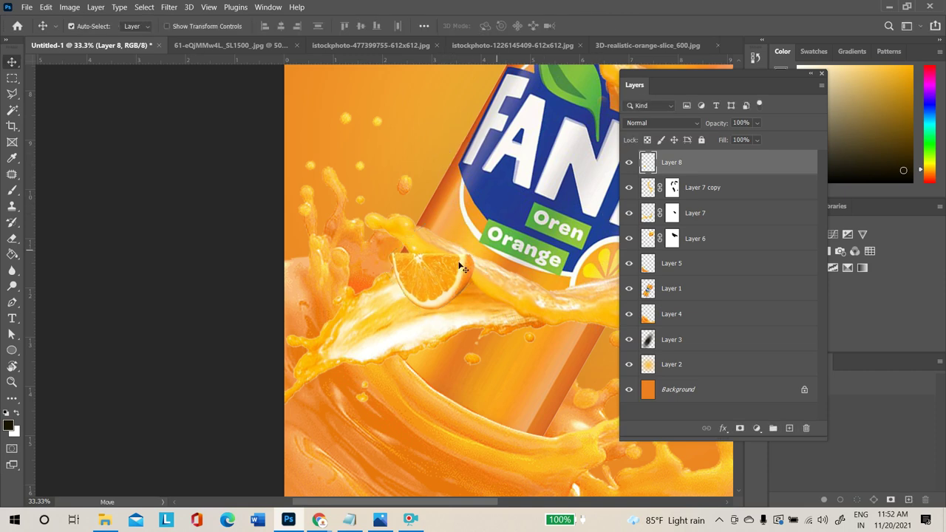
Show Layer 7, lasso the splash crossing the slice, and copy it to Layer 9 above the slice
{"action": "right_click", "coordinate": [423, 329]}
{"action": "left_click", "coordinate": [427, 334]}
{"action": "right_click", "coordinate": [416, 327]}
{"action": "left_click", "coordinate": [427, 331]}
{"action": "left_click", "coordinate": [629, 213]}
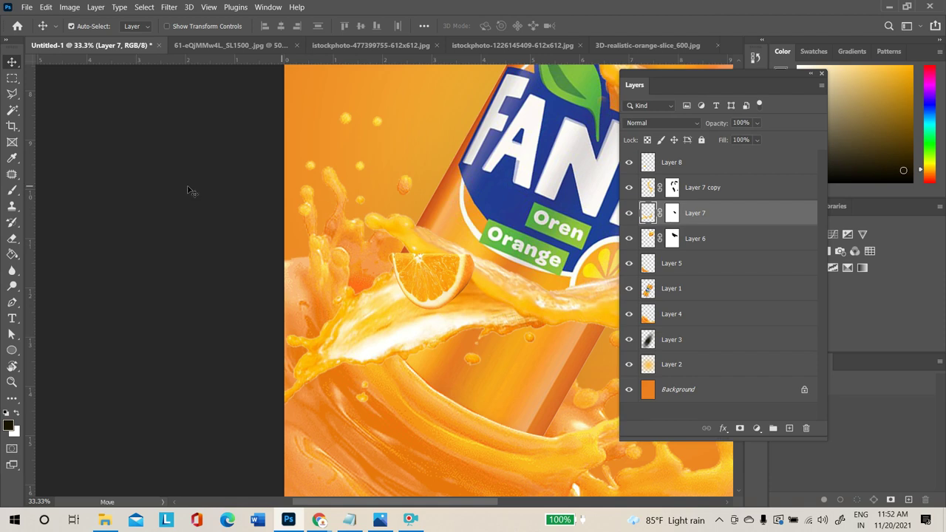
{"action": "left_click", "coordinate": [11, 92]}
{"action": "left_click", "coordinate": [370, 312]}
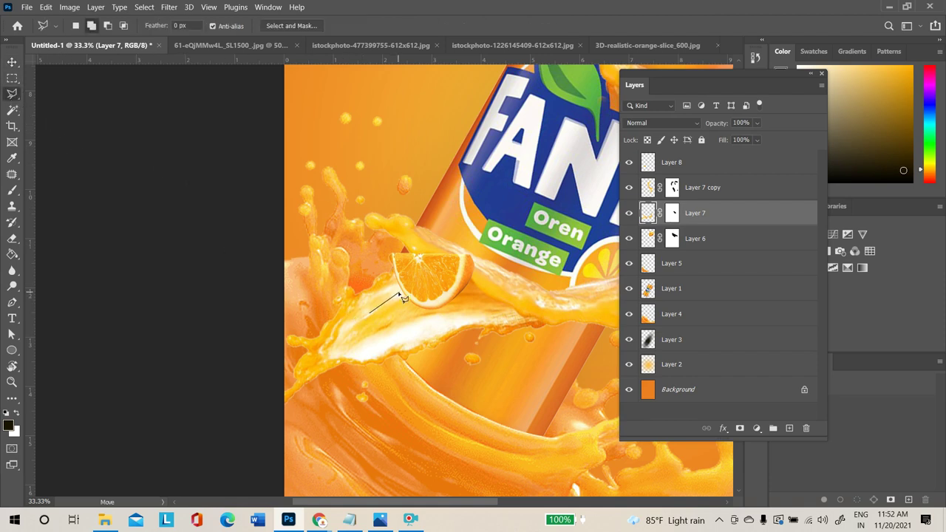
{"action": "mouse_move", "coordinate": [437, 298]}
{"action": "left_mouse_down"}
{"action": "mouse_move", "coordinate": [429, 284]}
{"action": "mouse_move", "coordinate": [481, 296]}
{"action": "mouse_move", "coordinate": [434, 334]}
{"action": "mouse_move", "coordinate": [386, 350]}
{"action": "left_mouse_up"}
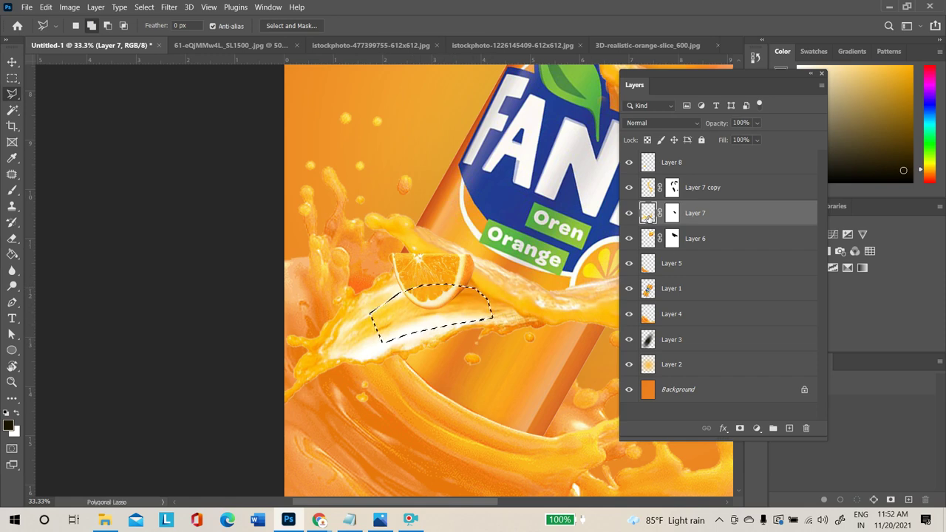
{"action": "key", "text": "ctrl+j"}
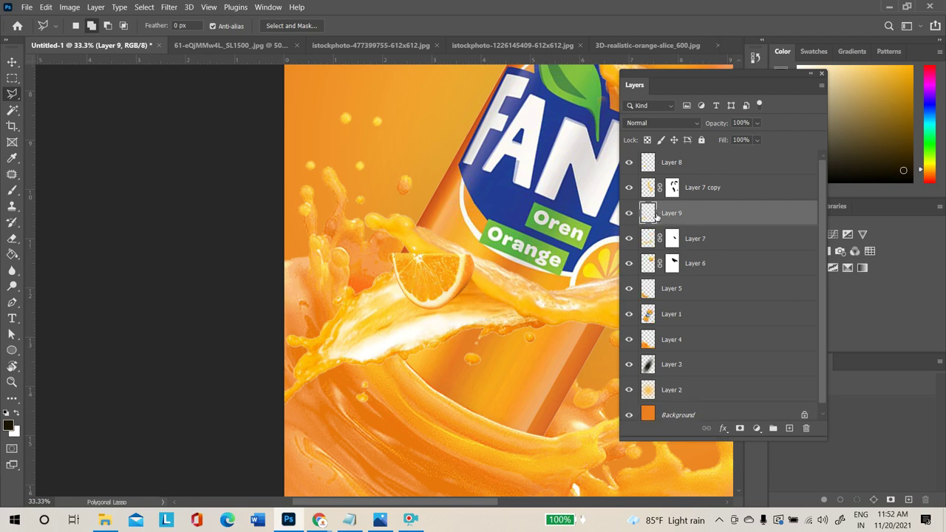
{"action": "left_click_drag", "start_coordinate": [688, 214], "coordinate": [693, 166]}
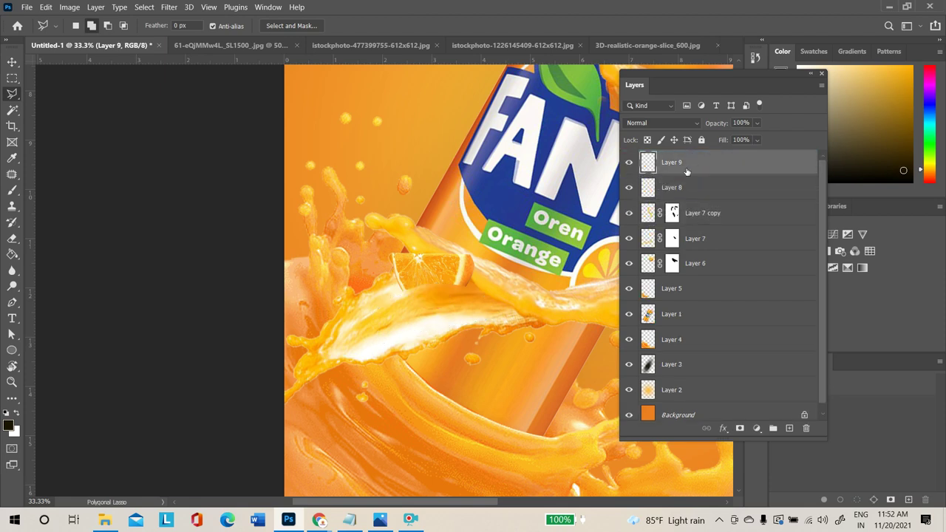
Rotate the orange slice on Layer 8 to about -12.6°
{"action": "key", "text": "v"}
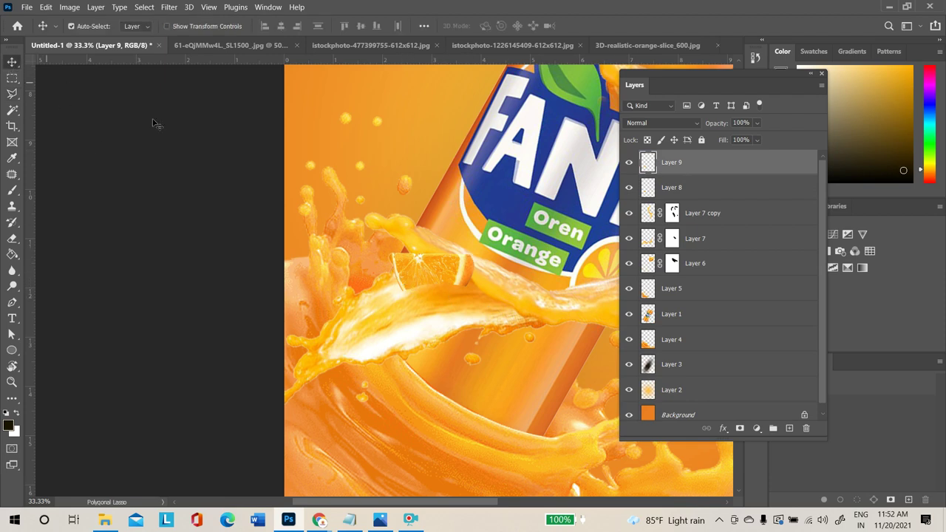
{"action": "left_click", "coordinate": [423, 267]}
{"action": "key", "text": "ctrl+t"}
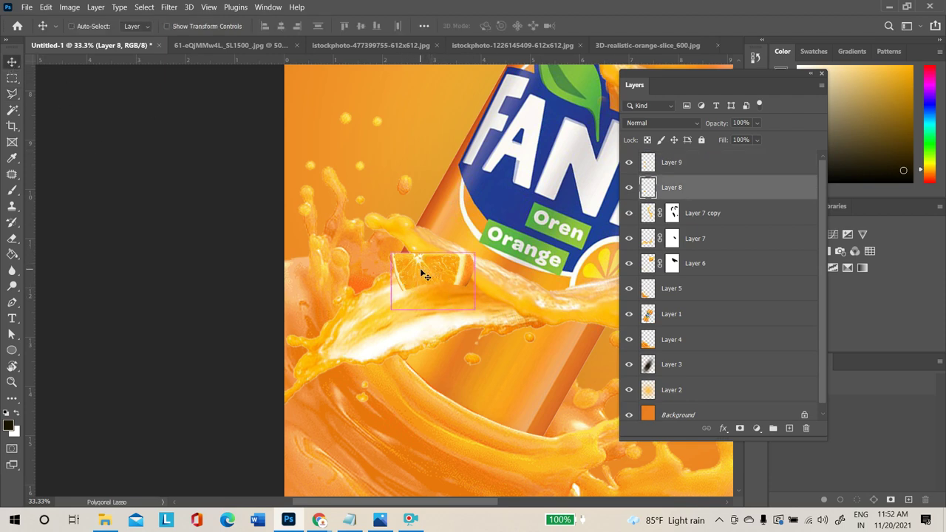
{"action": "left_click_drag", "start_coordinate": [483, 246], "coordinate": [484, 222]}
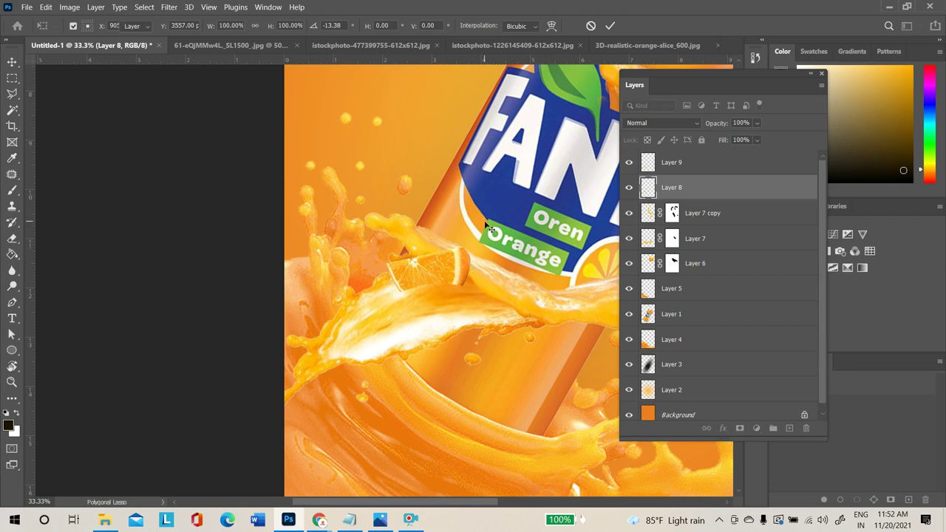
{"action": "key", "text": "Return"}
{"action": "key", "text": "ctrl+minus"}
{"action": "key", "text": "ctrl+minus"}
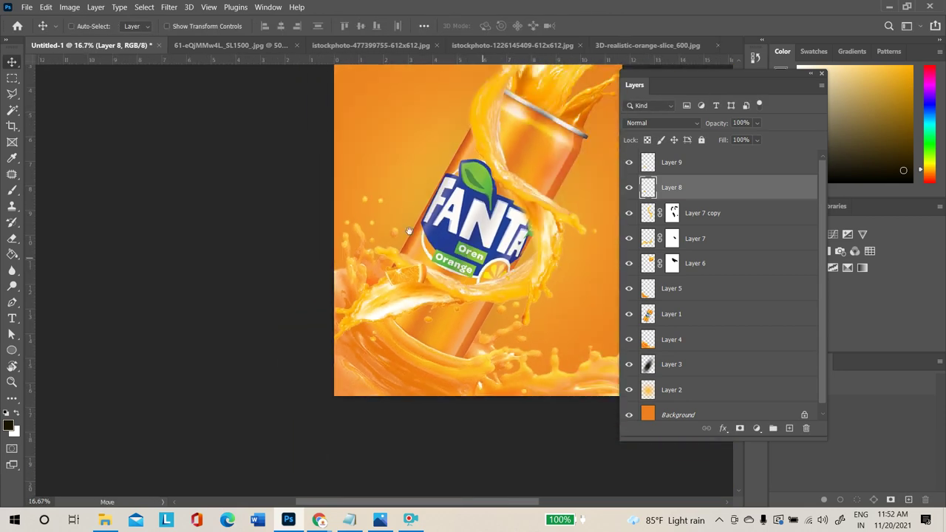
Place a slice copy near the can top shrunk to about 69%, then add and nudge Layer 8 copy 2
{"action": "left_click_drag", "start_coordinate": [303, 231], "coordinate": [463, 136]}
{"action": "key", "text": "ctrl+t"}
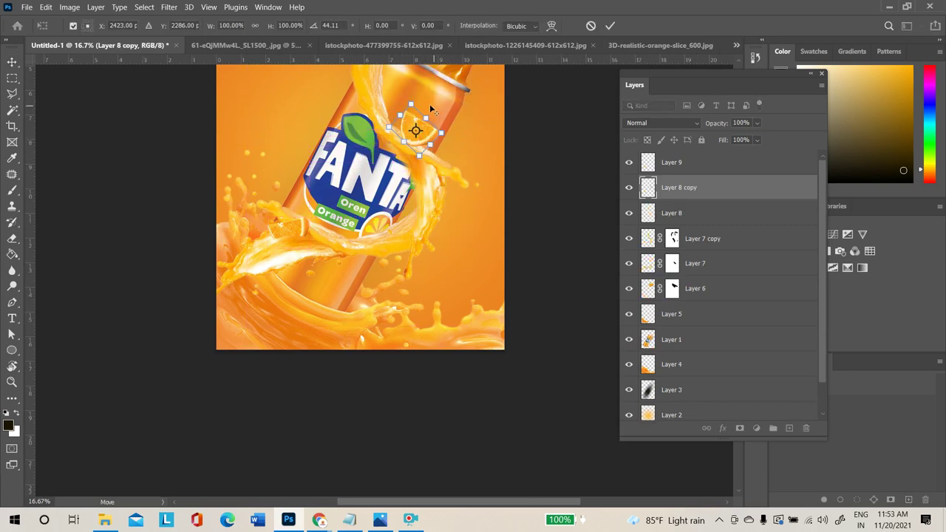
{"action": "left_click_drag", "start_coordinate": [412, 104], "coordinate": [436, 288]}
{"action": "key", "text": "Return"}
{"action": "key", "text": "ctrl+j"}
{"action": "key", "text": "ctrl+t"}
{"action": "key", "text": "Return"}
{"action": "left_click_drag", "start_coordinate": [381, 321], "coordinate": [378, 311]}
Lasso the lower orange slice on Layer 5, copy it to Layer 10, and move it to the top of the stack
{"action": "left_click", "coordinate": [342, 341]}
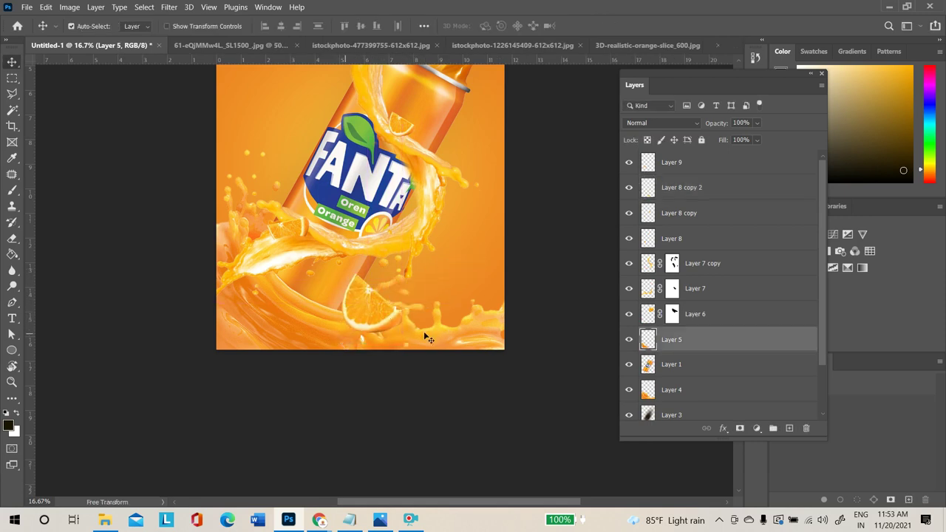
{"action": "left_click", "coordinate": [12, 94]}
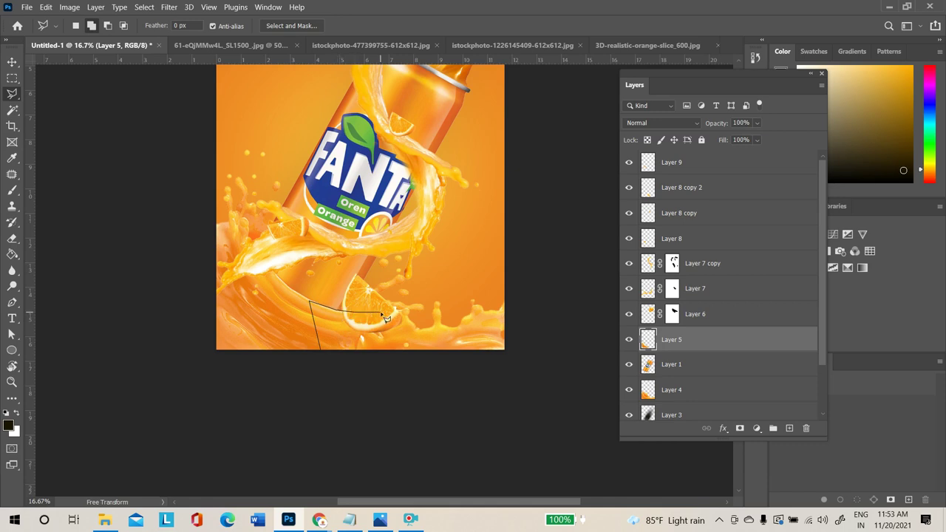
{"action": "double_click", "coordinate": [393, 358]}
{"action": "key", "text": "ctrl+j"}
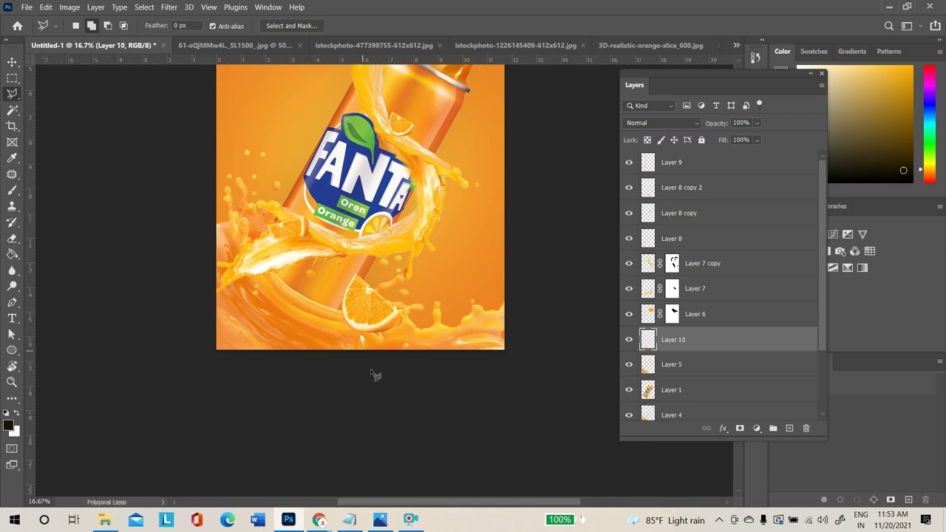
{"action": "left_click_drag", "start_coordinate": [706, 334], "coordinate": [674, 169]}
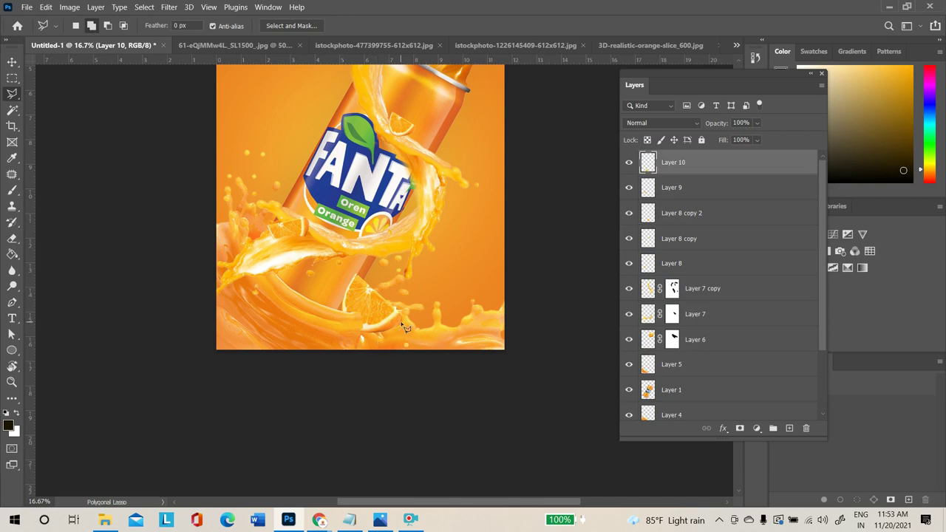
{"action": "scroll", "coordinate": [406, 294], "scroll_direction": "down", "scroll_amount": 2}
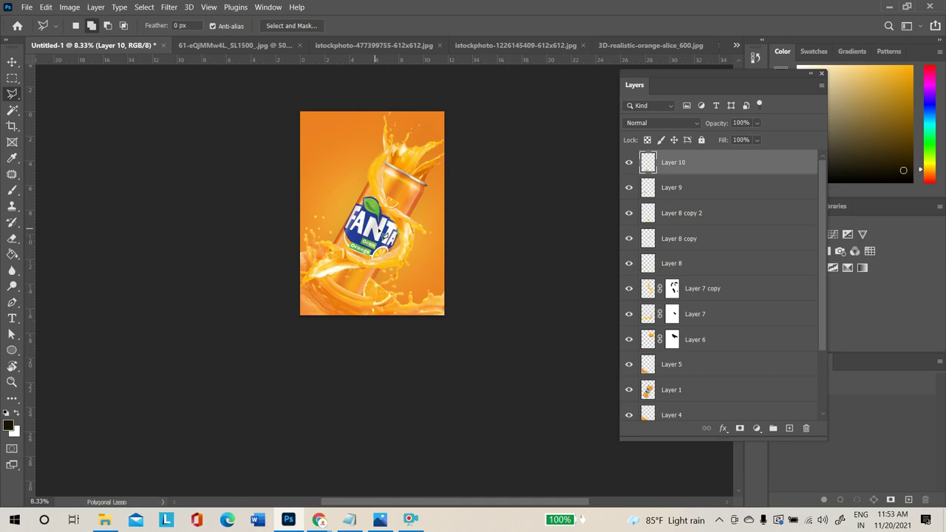
{"action": "left_click", "coordinate": [889, 6]}
Place the Fanta_logo_(2018) image into the ad and scale it down to about 62%
{"action": "left_click_drag", "start_coordinate": [257, 23], "coordinate": [329, 124]}
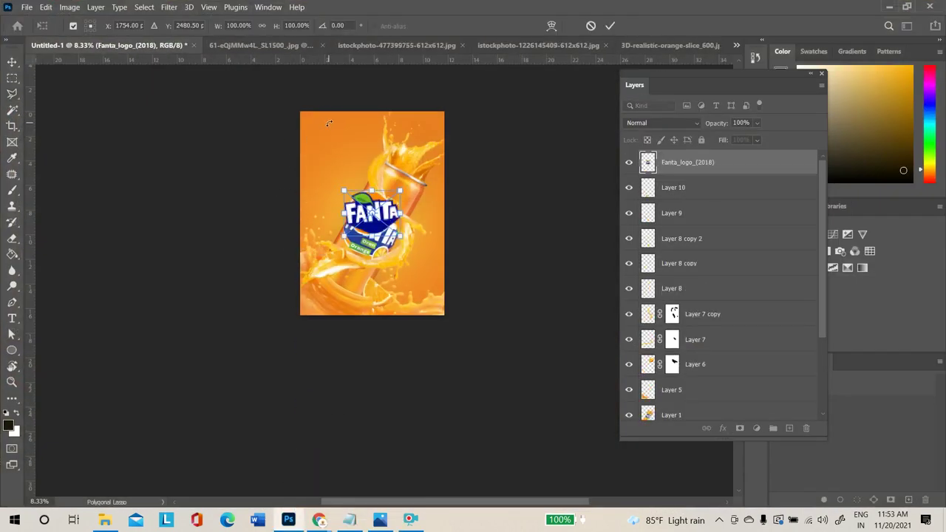
{"action": "left_click_drag", "start_coordinate": [373, 212], "coordinate": [346, 153]}
{"action": "left_click_drag", "start_coordinate": [365, 113], "coordinate": [345, 112]}
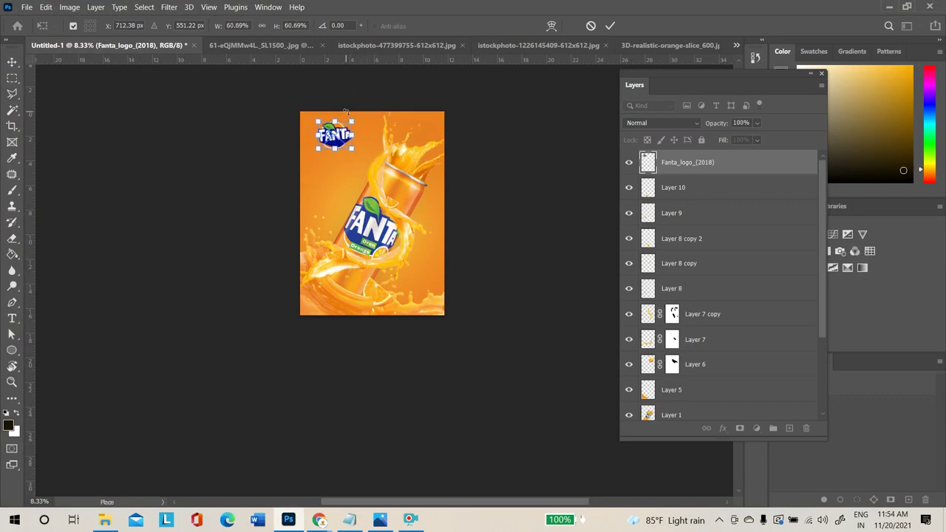
{"action": "key", "text": "Return"}
Position the logo in the ad's top-left corner, clear of the can
{"action": "left_click", "coordinate": [20, 62]}
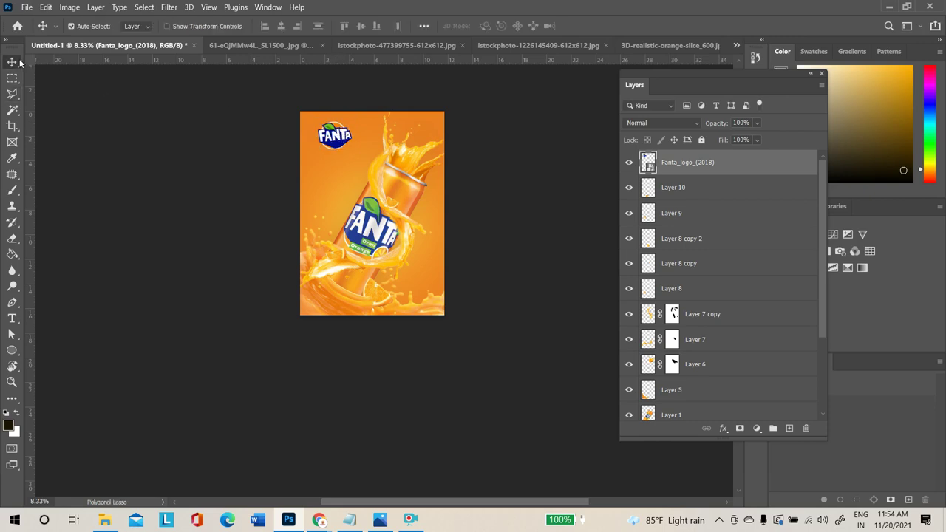
{"action": "left_click_drag", "start_coordinate": [334, 135], "coordinate": [325, 130]}
{"action": "key", "text": "ctrl+plus"}
{"action": "key", "text": "ctrl+plus"}
{"action": "key", "text": "ctrl+plus"}
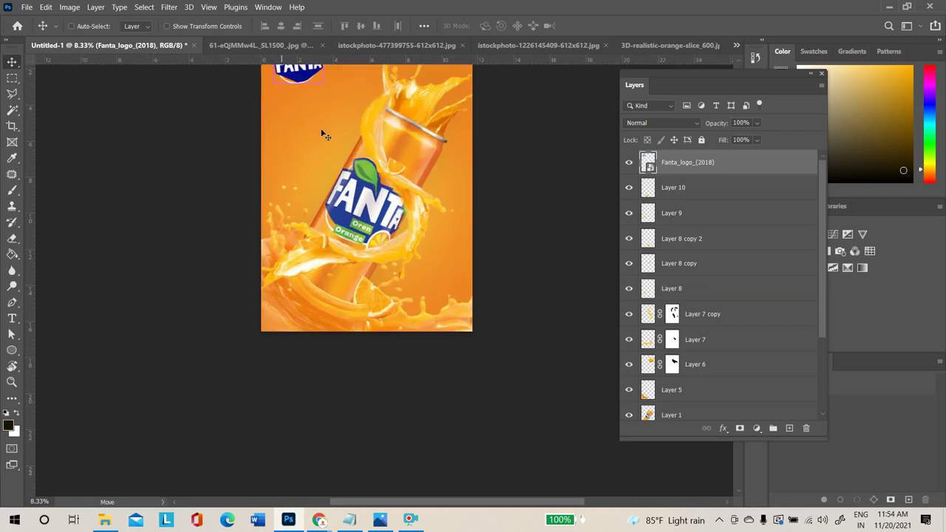
{"action": "left_click_drag", "start_coordinate": [326, 135], "coordinate": [489, 479]}
{"action": "left_click_drag", "start_coordinate": [342, 271], "coordinate": [360, 268]}
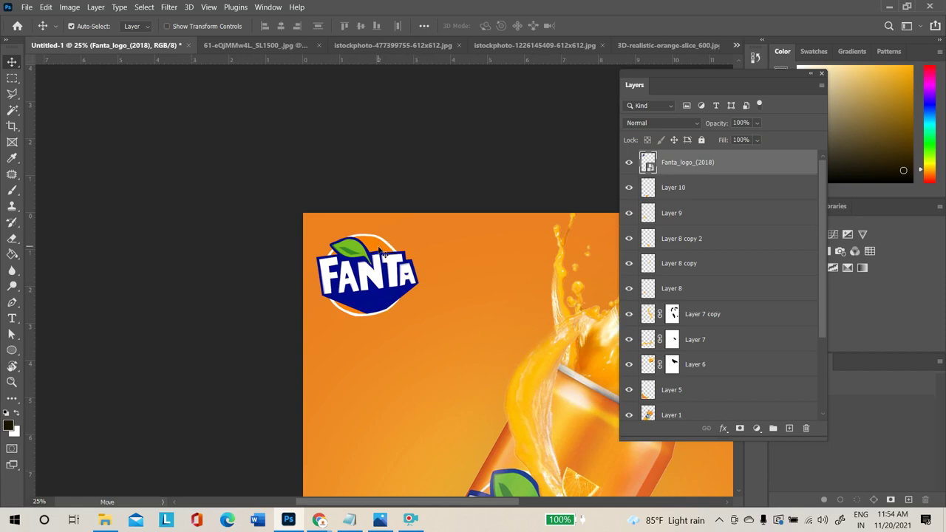
Add a new layer beneath the Fanta logo and sample a light cream brush colour
{"action": "left_click", "coordinate": [789, 428]}
{"action": "left_click_drag", "start_coordinate": [680, 164], "coordinate": [679, 198]}
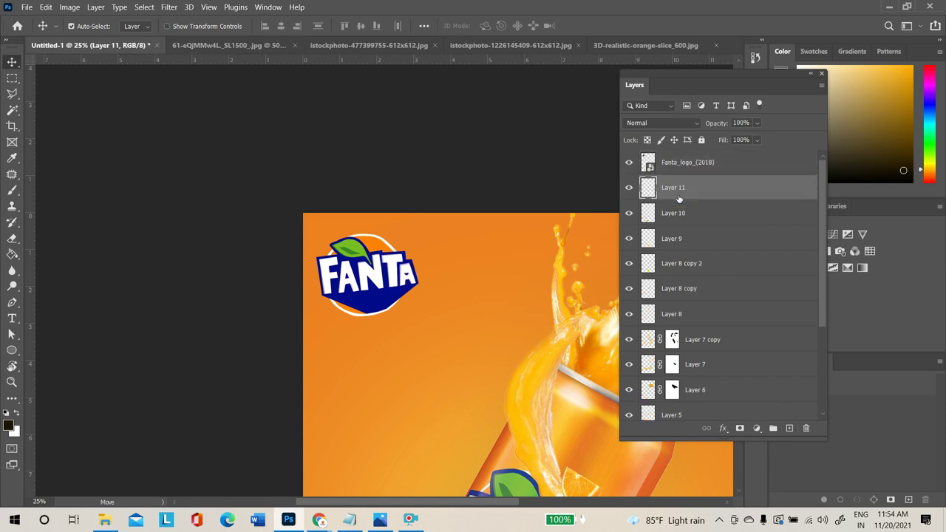
{"action": "left_click", "coordinate": [7, 192]}
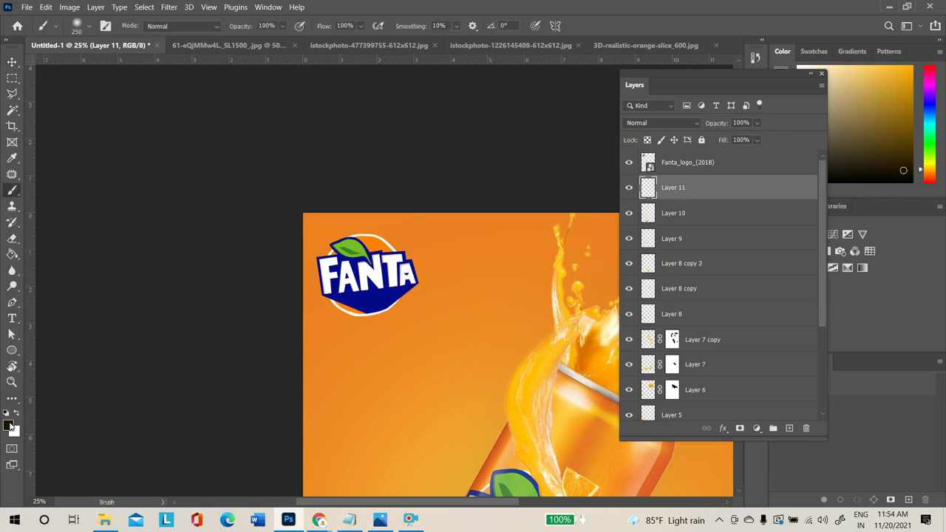
{"action": "left_click", "coordinate": [8, 426]}
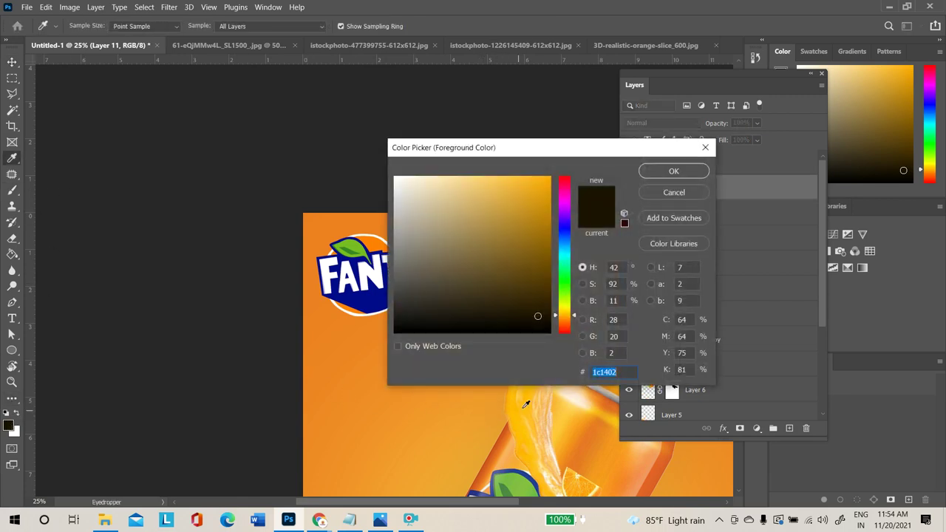
{"action": "left_click_drag", "start_coordinate": [575, 395], "coordinate": [569, 395]}
{"action": "left_click", "coordinate": [675, 172]}
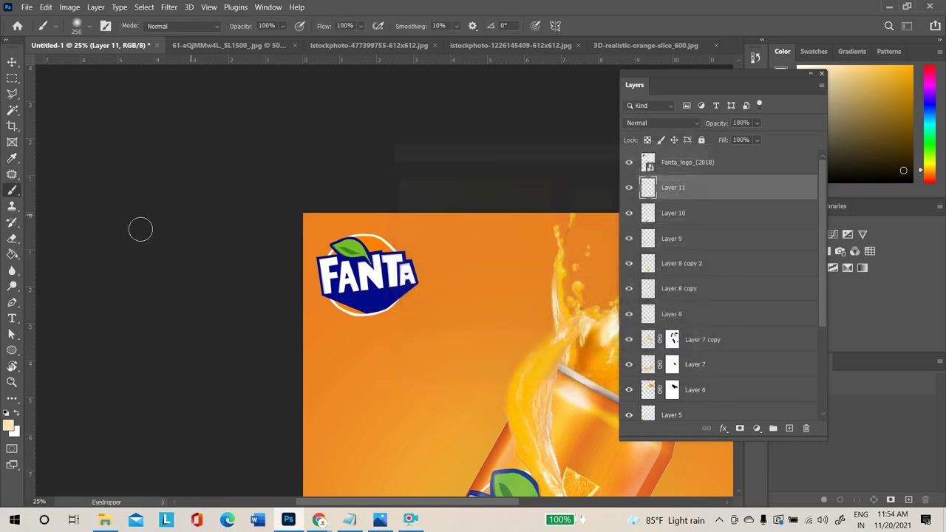
Paint one 2400-size soft cream dab around the Fanta logo
{"action": "key", "text": "bracketright"}
{"action": "key", "text": "bracketright"}
{"action": "key", "text": "bracketright"}
{"action": "key", "text": "bracketright"}
{"action": "key", "text": "bracketright"}
{"action": "key", "text": "bracketright"}
{"action": "key", "text": "bracketright"}
{"action": "key", "text": "bracketright"}
{"action": "key", "text": "bracketright"}
{"action": "key", "text": "bracketright"}
{"action": "key", "text": "bracketright"}
{"action": "key", "text": "bracketright"}
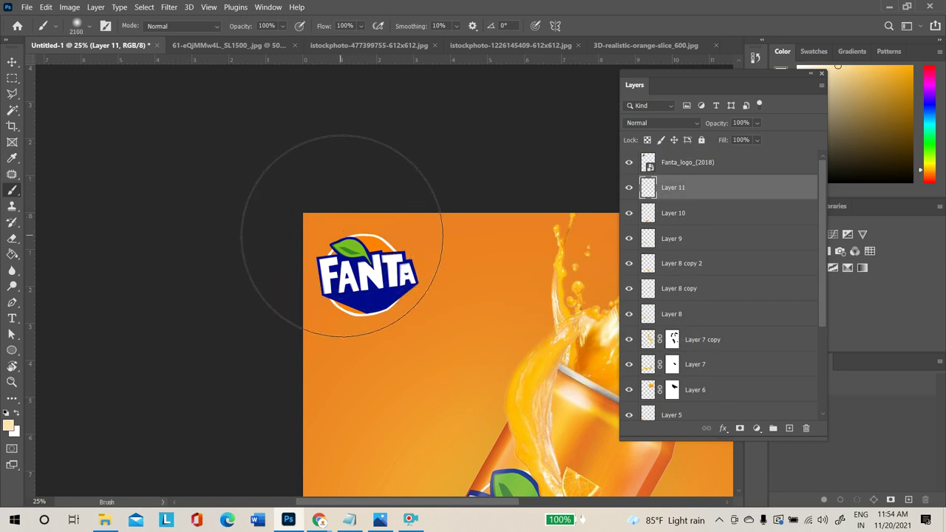
{"action": "key", "text": "bracketright"}
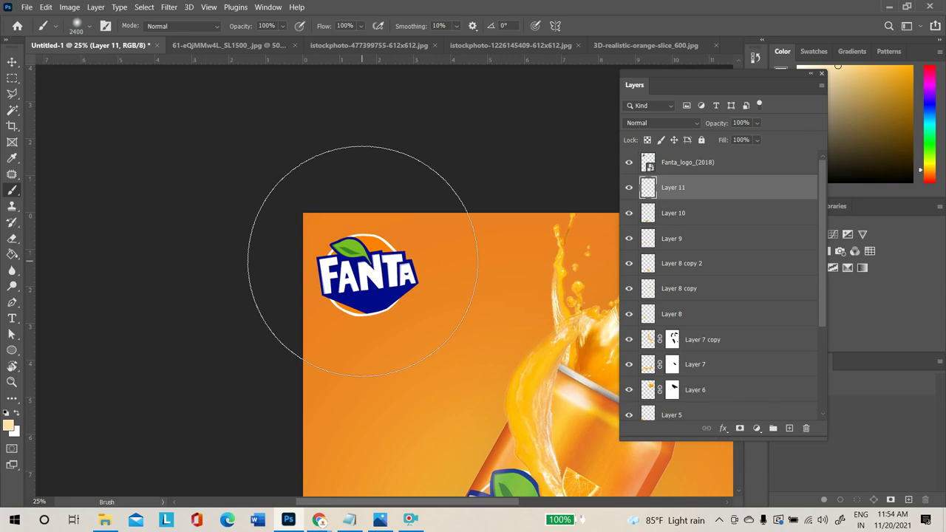
{"action": "key", "text": "bracketright"}
{"action": "key", "text": "bracketright"}
{"action": "key", "text": "bracketright"}
{"action": "key", "text": "bracketright"}
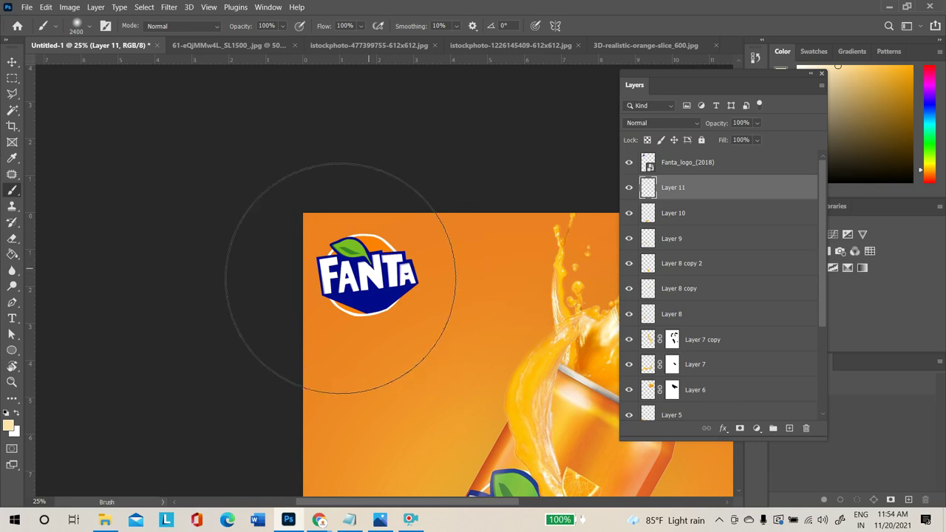
{"action": "left_click", "coordinate": [369, 259]}
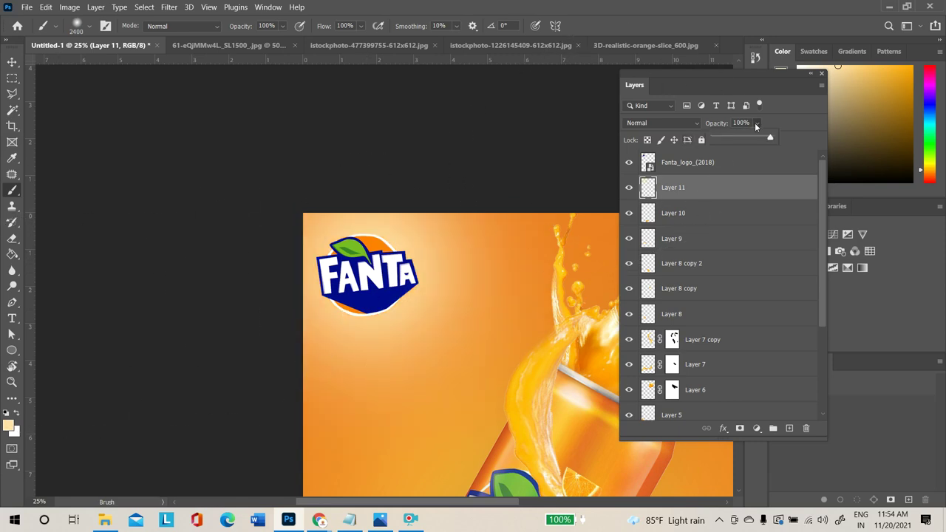
Set the glow layer's opacity to 42%, deselect layers, and bring Chrome forward
{"action": "left_click", "coordinate": [734, 140]}
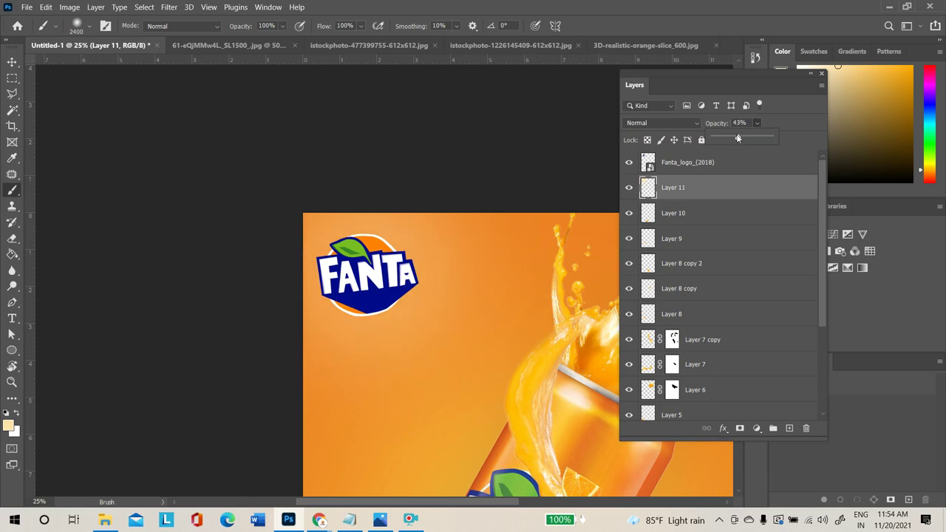
{"action": "key", "text": "Return"}
{"action": "key", "text": "ctrl+minus"}
{"action": "key", "text": "ctrl+minus"}
{"action": "key", "text": "ctrl+minus"}
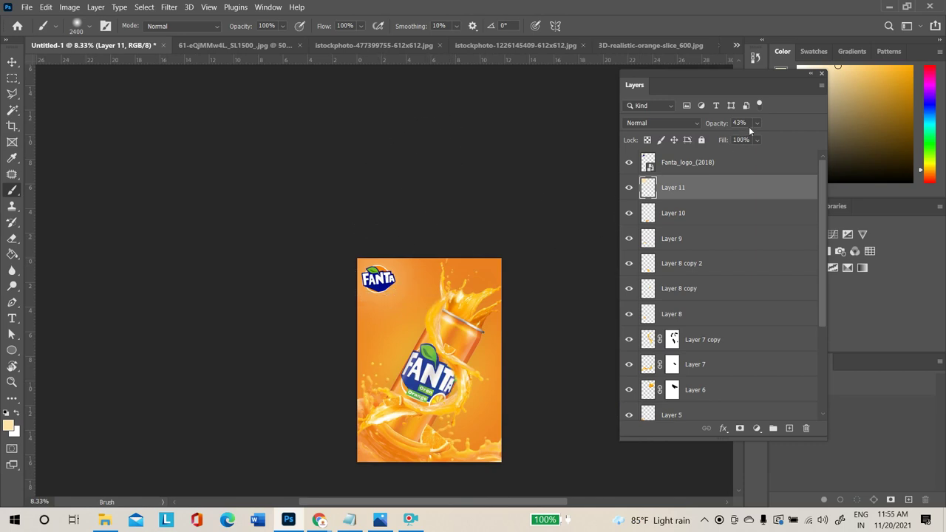
{"action": "left_click_drag", "start_coordinate": [769, 140], "coordinate": [763, 139]}
{"action": "left_click", "coordinate": [11, 61]}
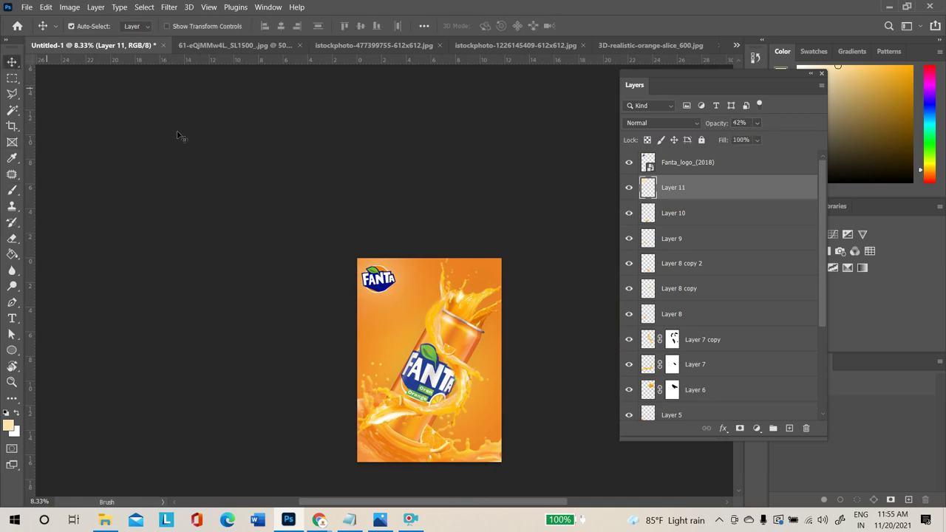
{"action": "left_click", "coordinate": [419, 201]}
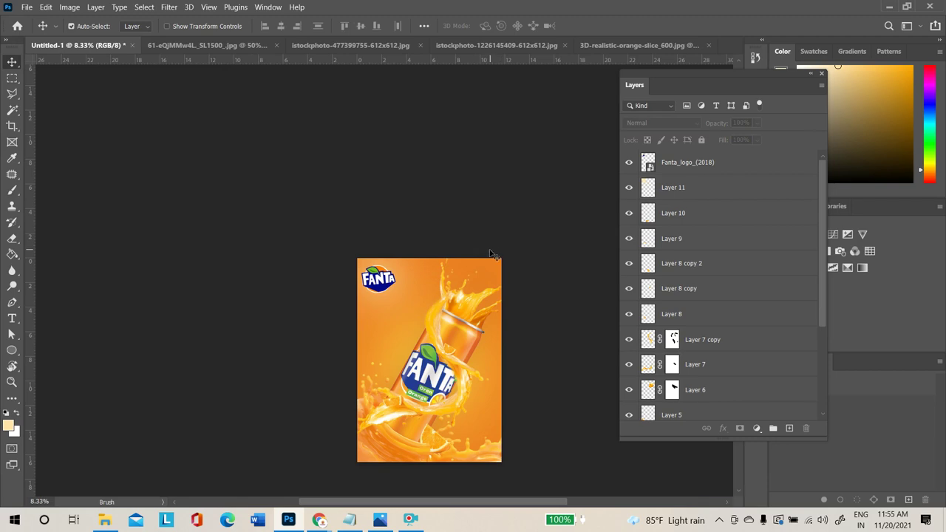
{"action": "mouse_move", "coordinate": [319, 518]}
{"action": "left_click", "coordinate": [255, 462]}
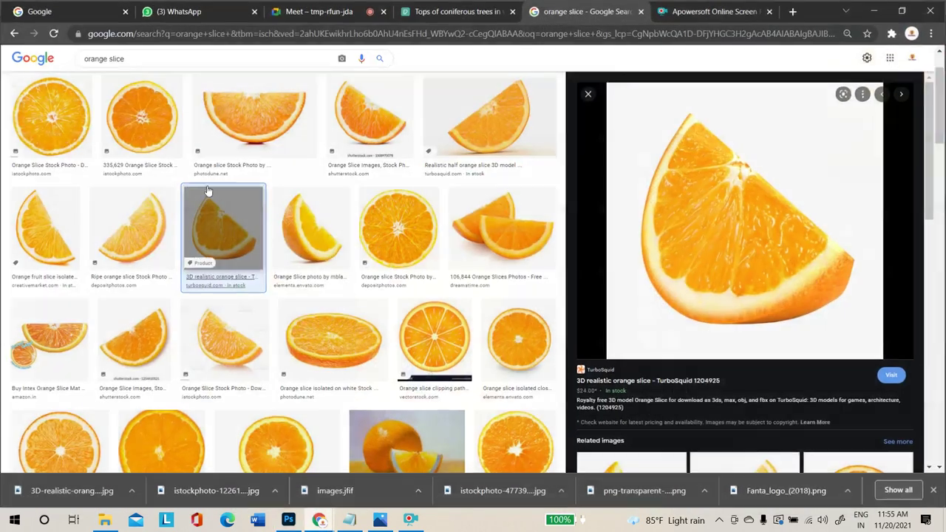
Search images for 'milkshake ad' and preview the McDonald's strawberry milkshake ad
{"action": "triple_click", "coordinate": [173, 59]}
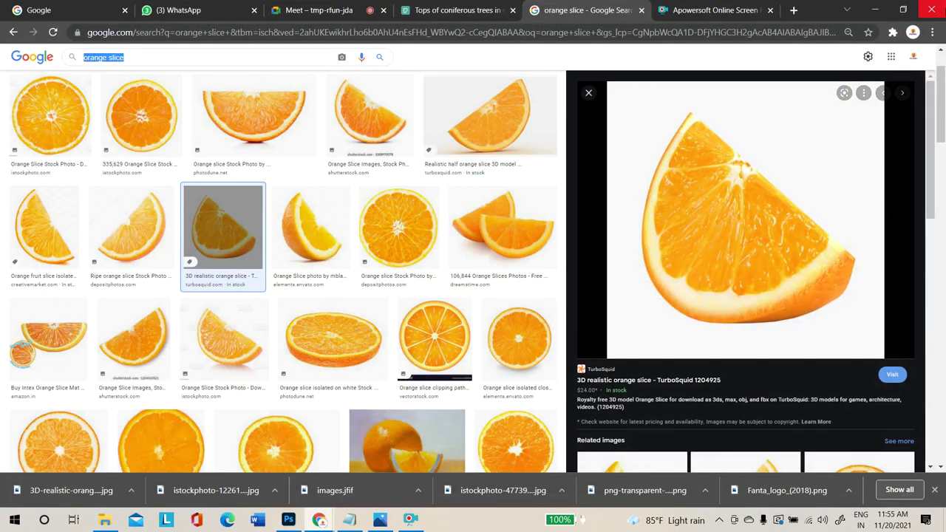
{"action": "type", "text": "milk"}
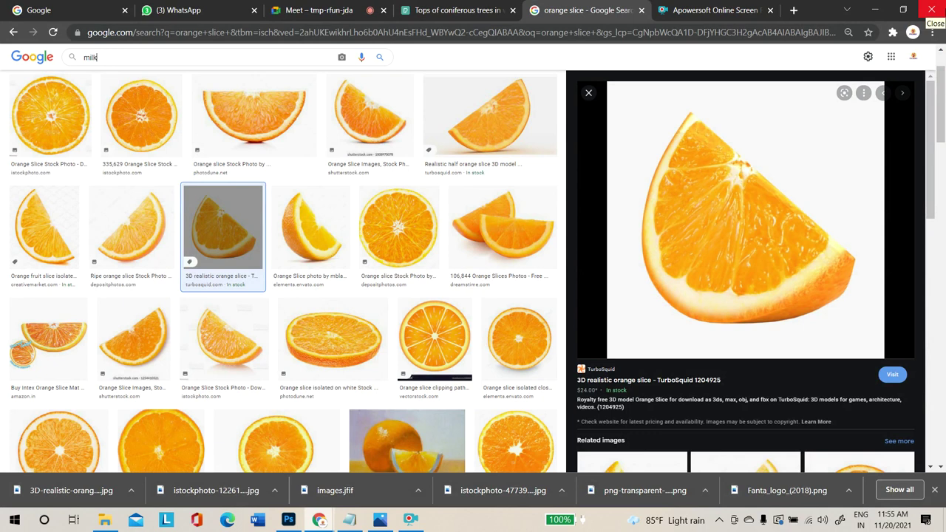
{"action": "type", "text": "shake ad"}
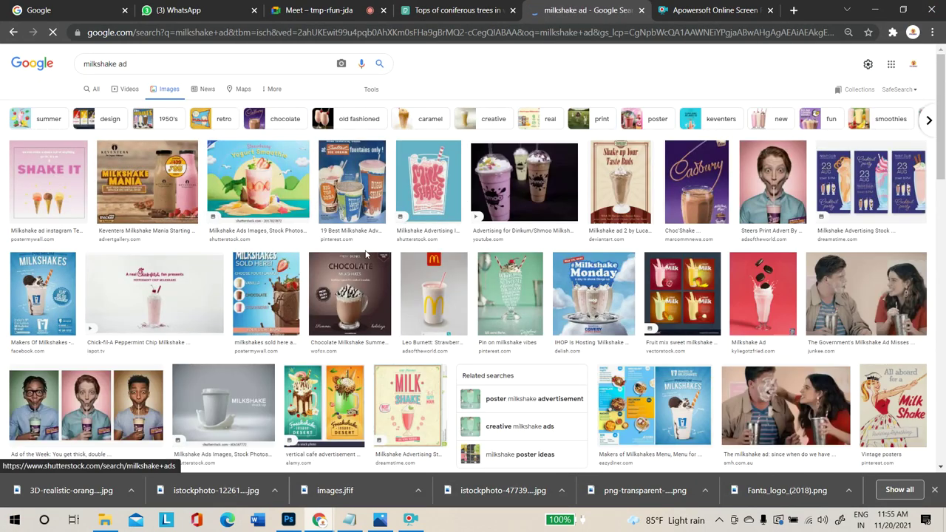
{"action": "left_click", "coordinate": [434, 285]}
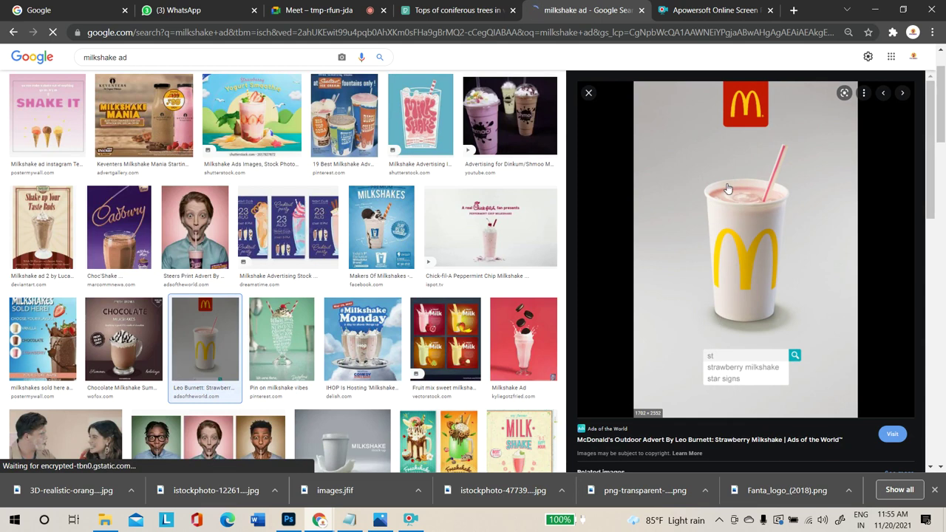
Run an image search for 'strawberry splash' from the autocomplete suggestion
{"action": "left_click", "coordinate": [77, 58]}
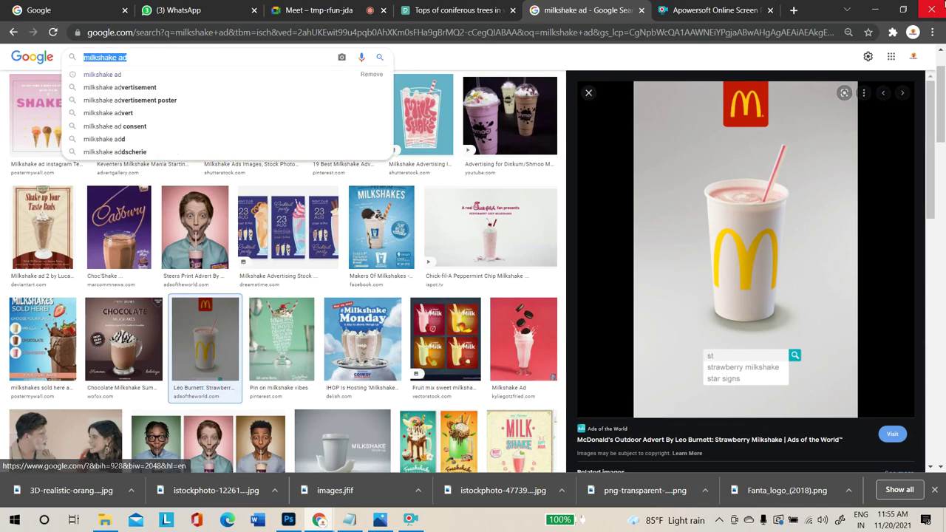
{"action": "type", "text": "st"}
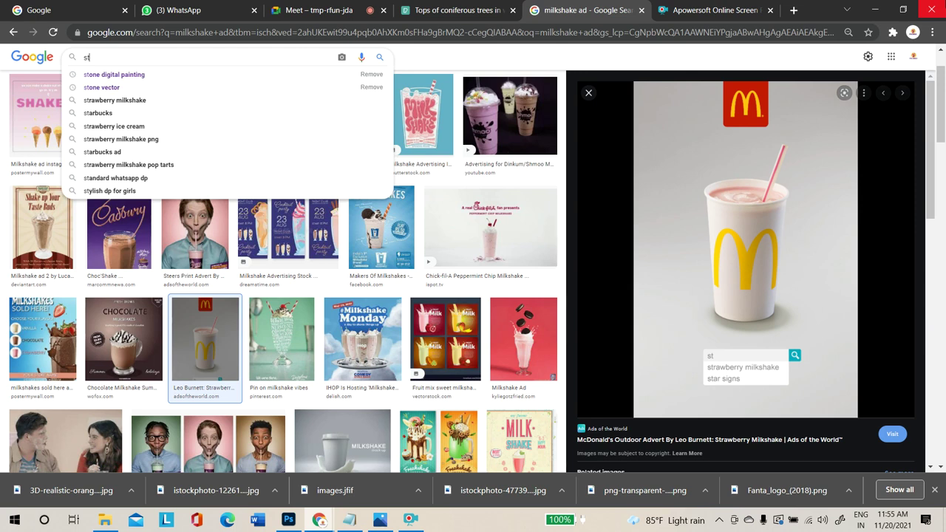
{"action": "type", "text": "raw"}
{"action": "key", "text": "Down"}
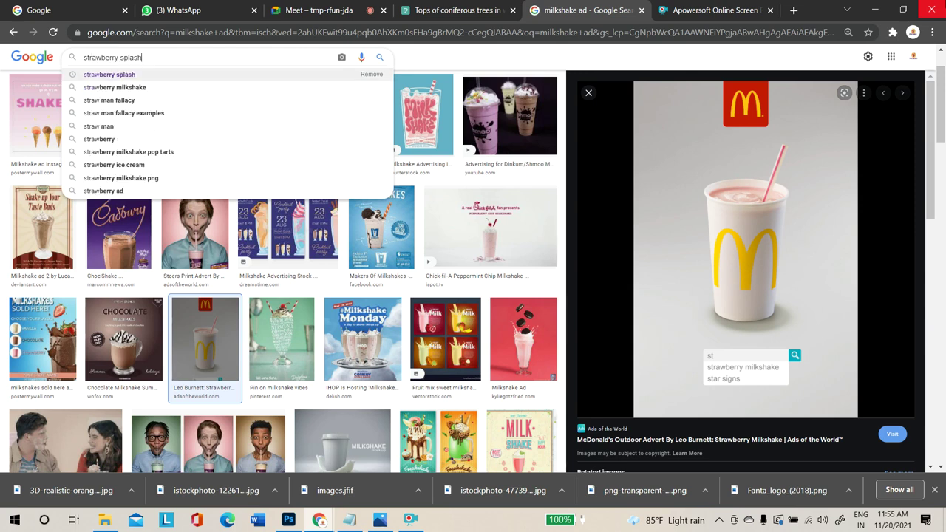
{"action": "key", "text": "Return"}
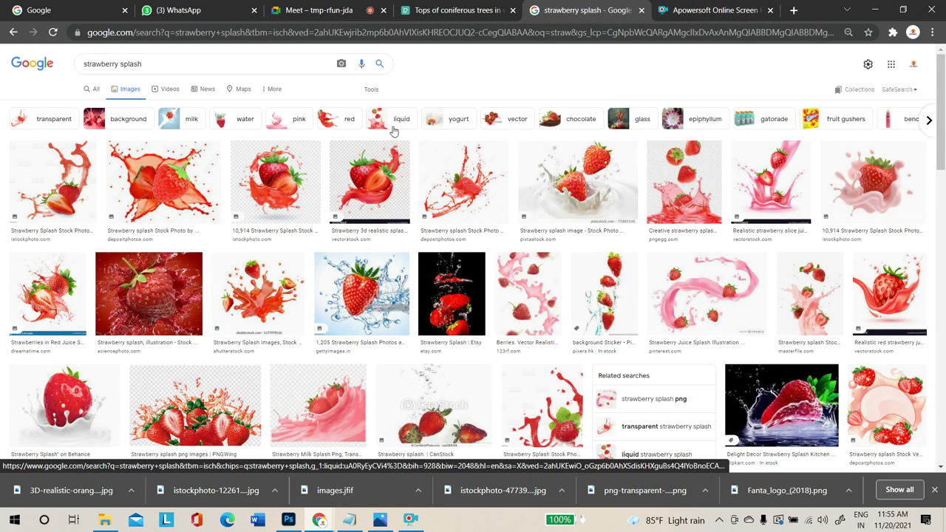
Preview the pink Strawberry Juice Splash Illustration, then minimize Chrome to reveal the Fanta poster
{"action": "left_click", "coordinate": [277, 191]}
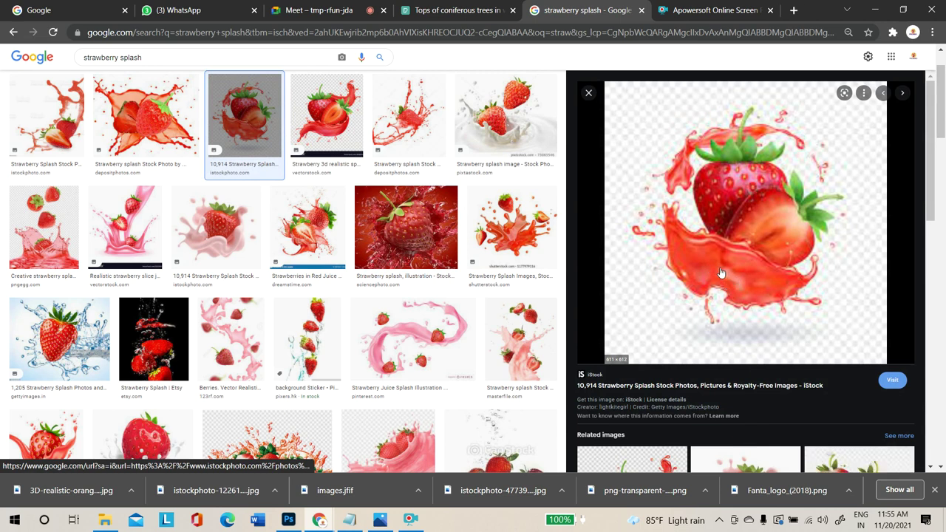
{"action": "left_click", "coordinate": [402, 340]}
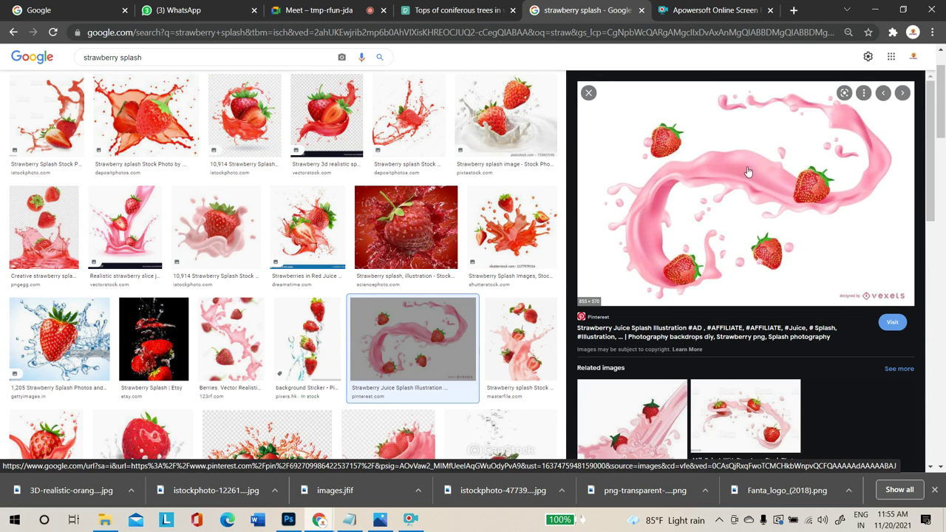
{"action": "scroll", "coordinate": [716, 288], "scroll_direction": "down", "scroll_amount": 3}
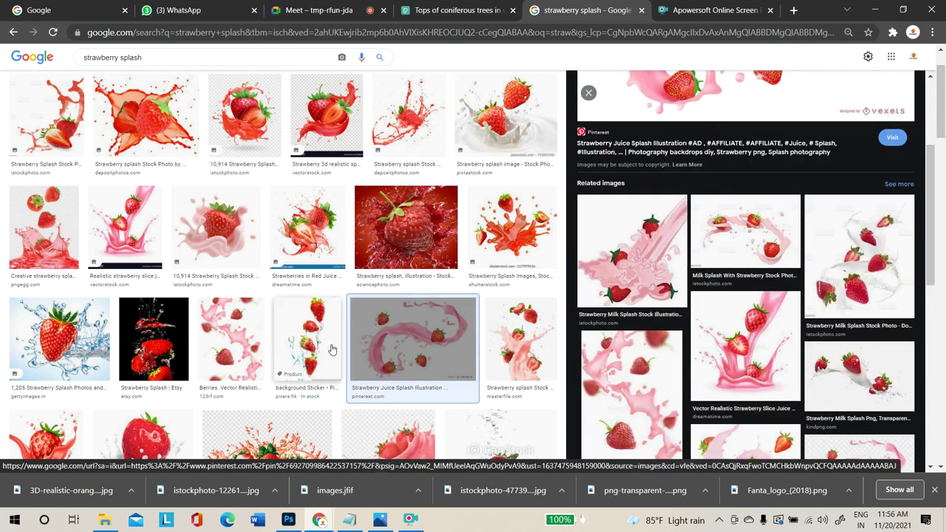
{"action": "scroll", "coordinate": [333, 350], "scroll_direction": "down", "scroll_amount": 2}
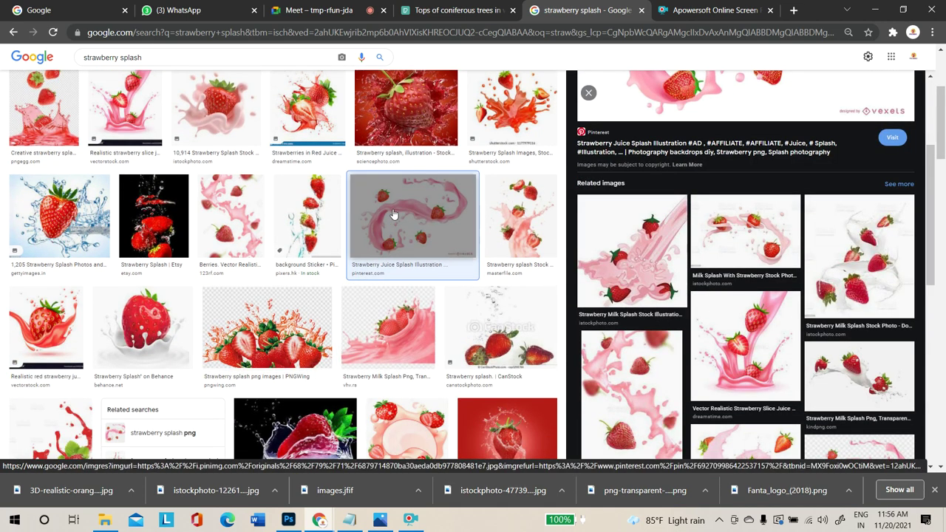
{"action": "left_click", "coordinate": [874, 9]}
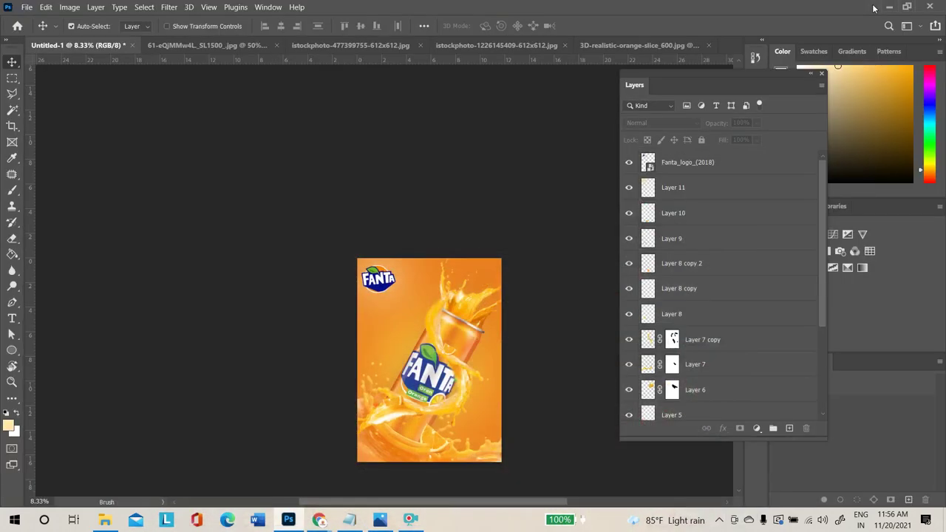
{"action": "left_click", "coordinate": [510, 45]}
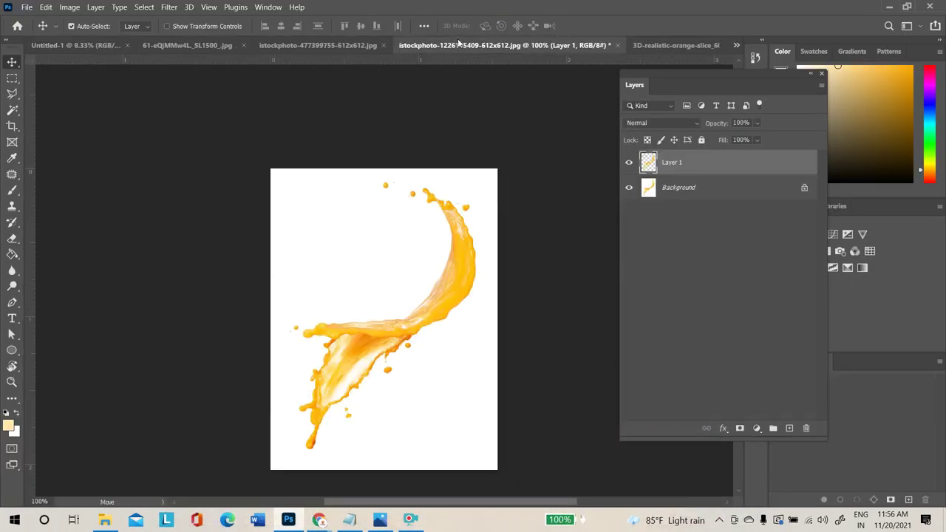
{"action": "left_click", "coordinate": [629, 188]}
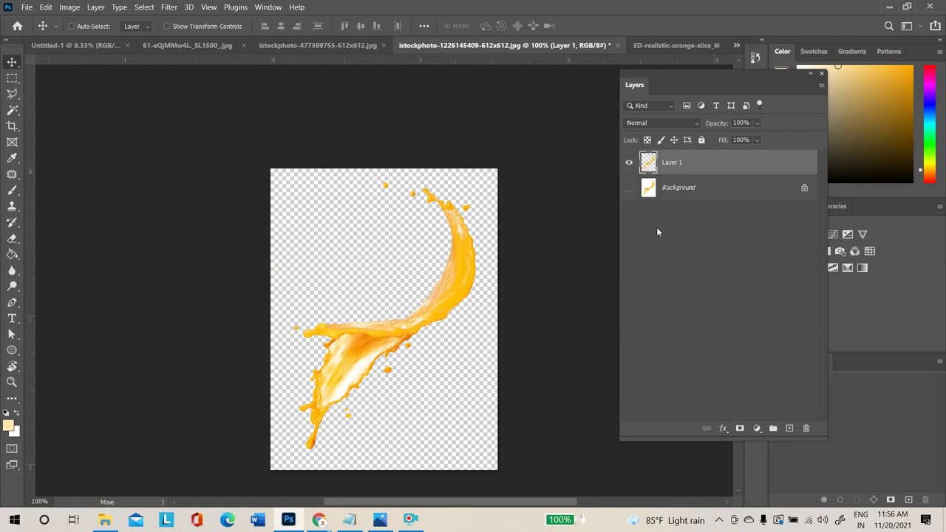
{"action": "key", "text": "ctrl+u"}
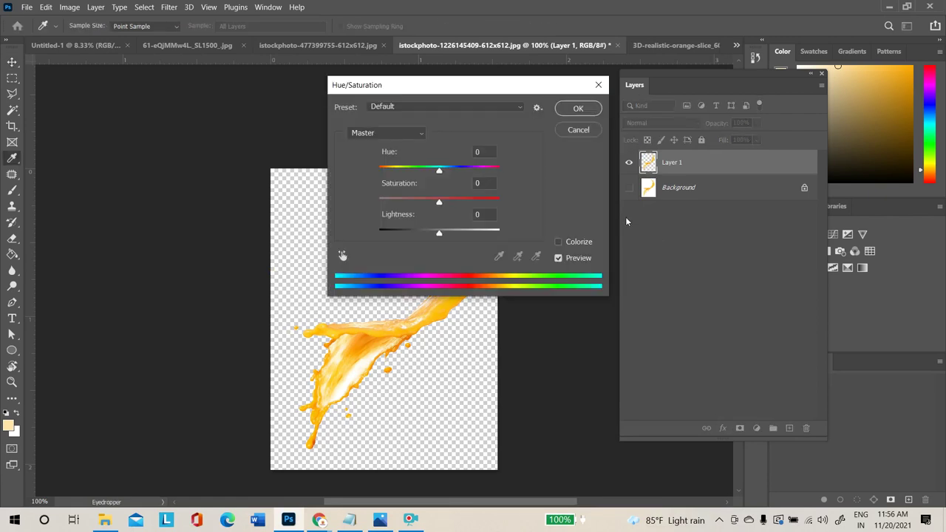
Colorize the splash pink at Hue 345, Saturation about 66, Lightness +42 and apply
{"action": "left_click", "coordinate": [558, 242]}
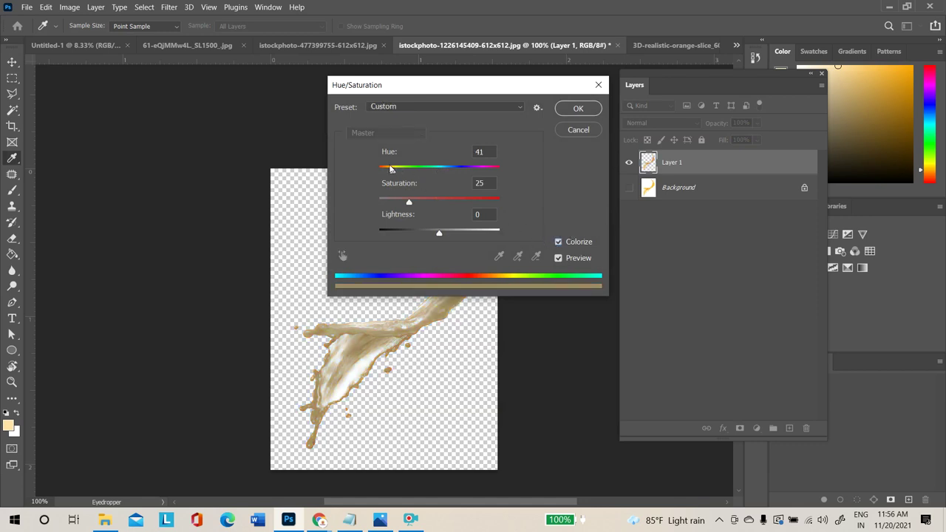
{"action": "left_click_drag", "start_coordinate": [392, 172], "coordinate": [477, 171]}
{"action": "left_click_drag", "start_coordinate": [409, 201], "coordinate": [447, 201]}
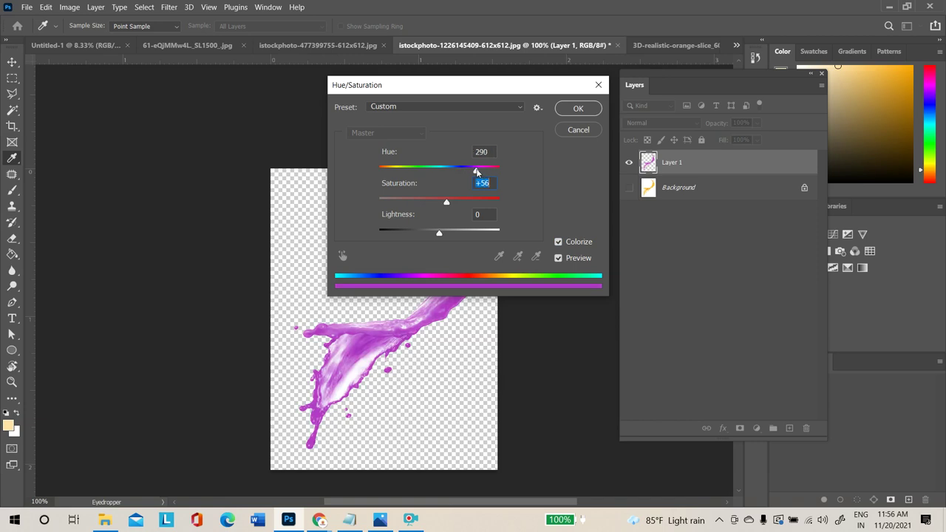
{"action": "mouse_move", "coordinate": [474, 171]}
{"action": "left_mouse_down"}
{"action": "mouse_move", "coordinate": [413, 171]}
{"action": "mouse_move", "coordinate": [483, 171]}
{"action": "left_mouse_up"}
{"action": "mouse_move", "coordinate": [446, 201]}
{"action": "left_mouse_down"}
{"action": "mouse_move", "coordinate": [429, 205]}
{"action": "mouse_move", "coordinate": [456, 202]}
{"action": "left_mouse_up"}
{"action": "left_click_drag", "start_coordinate": [434, 234], "coordinate": [464, 233]}
{"action": "left_click_drag", "start_coordinate": [483, 171], "coordinate": [493, 170]}
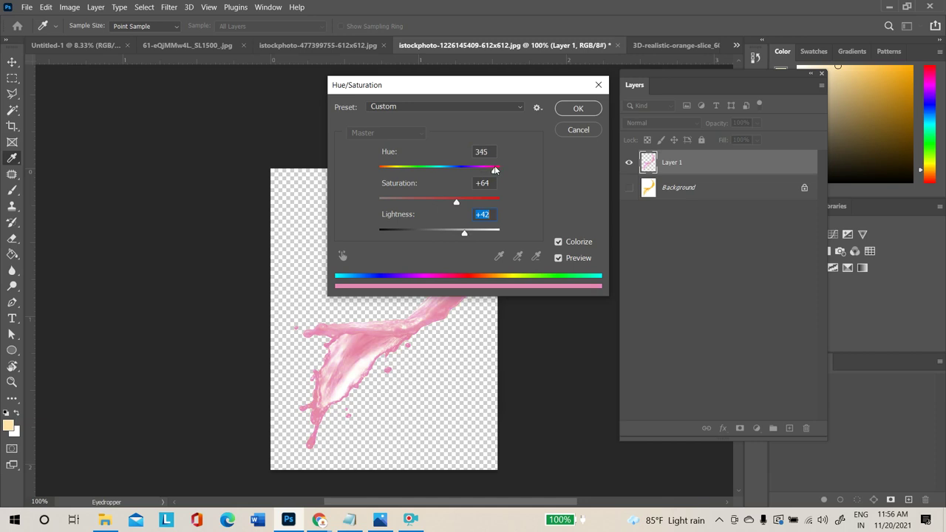
{"action": "left_click_drag", "start_coordinate": [495, 171], "coordinate": [496, 170]}
{"action": "left_click_drag", "start_coordinate": [456, 203], "coordinate": [458, 204]}
{"action": "left_click_drag", "start_coordinate": [462, 206], "coordinate": [462, 205]}
{"action": "left_click", "coordinate": [577, 108]}
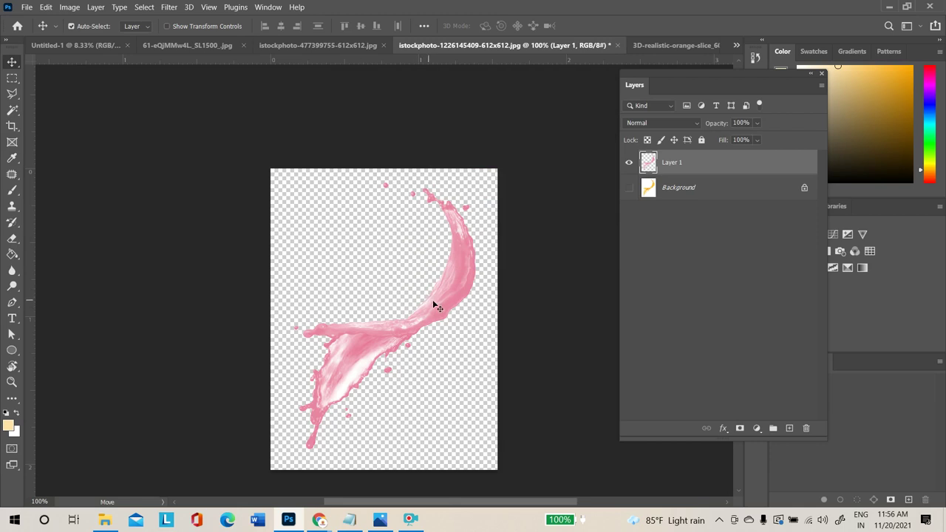
Check the splash and can image tabs, return to Untitled-1, and pick Rectangular Marquee
{"action": "left_click", "coordinate": [359, 45]}
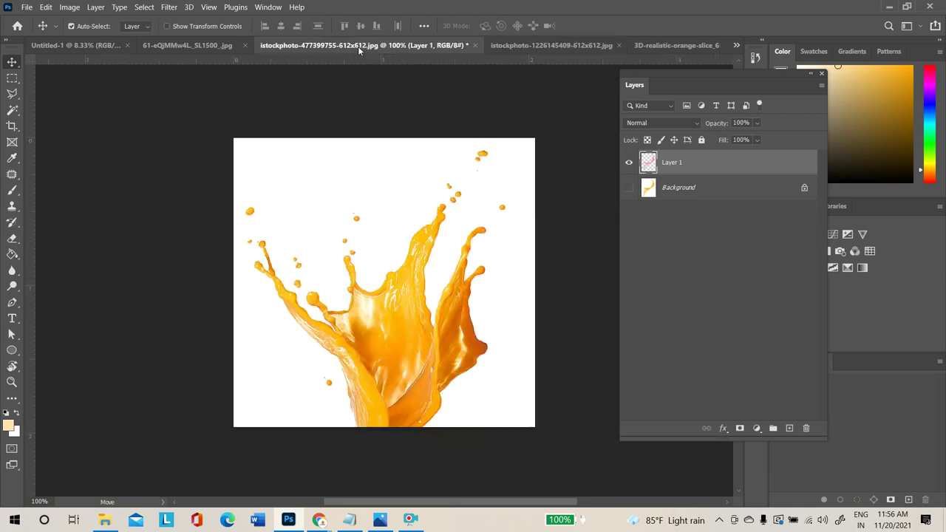
{"action": "left_click", "coordinate": [532, 46]}
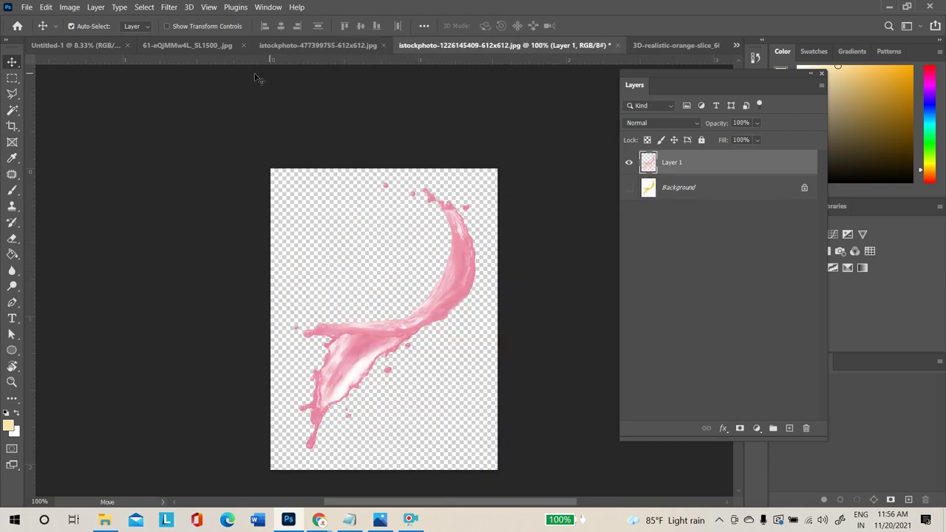
{"action": "left_click", "coordinate": [194, 46]}
{"action": "left_click", "coordinate": [89, 46]}
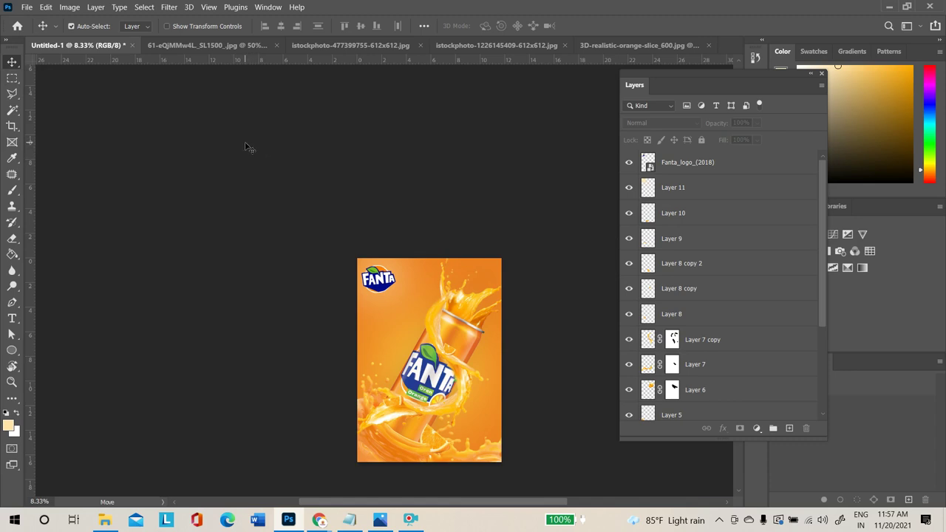
{"action": "left_click", "coordinate": [9, 79]}
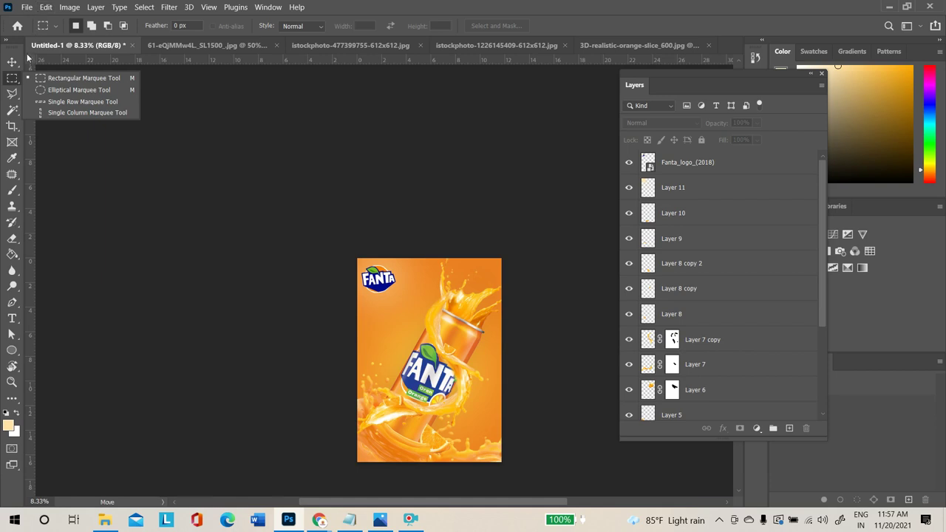
Try the Lasso and Magic Wand flyouts, then choose the Object Selection Tool
{"action": "left_click", "coordinate": [12, 93]}
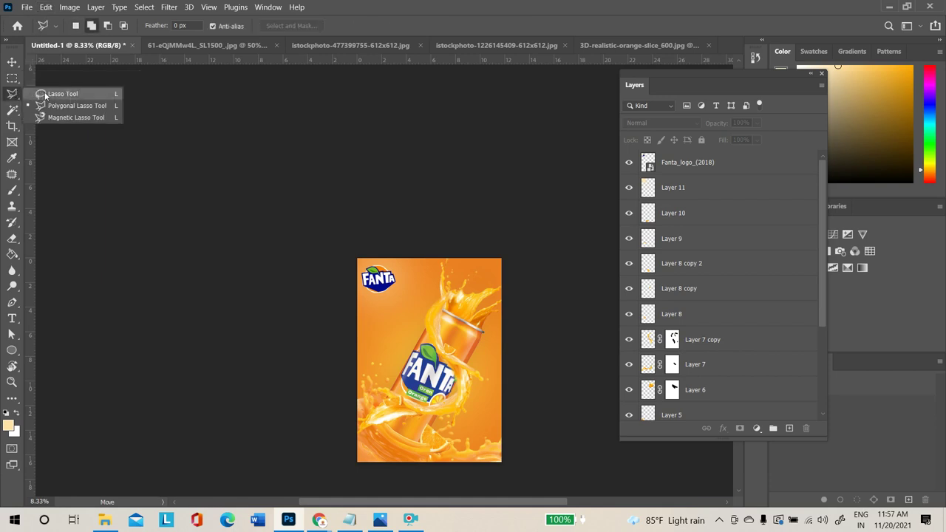
{"action": "left_click", "coordinate": [46, 94]}
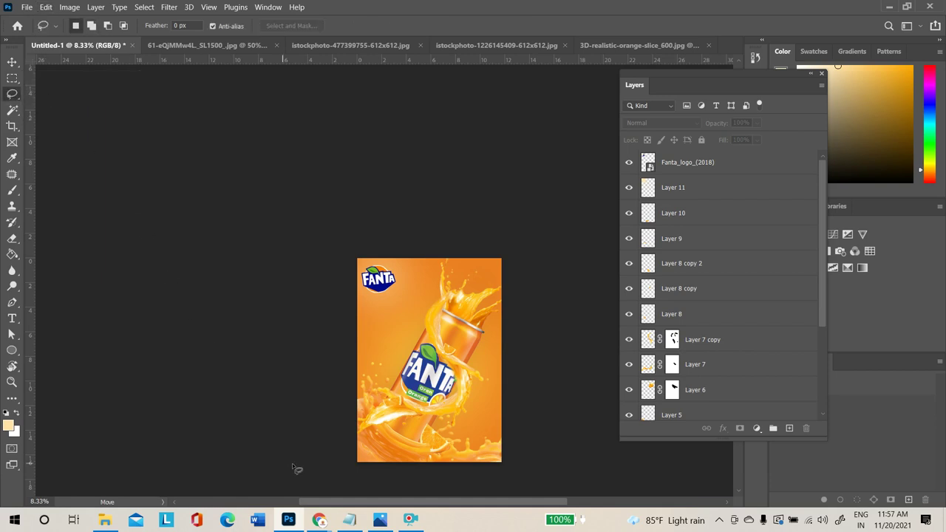
{"action": "left_click", "coordinate": [12, 111]}
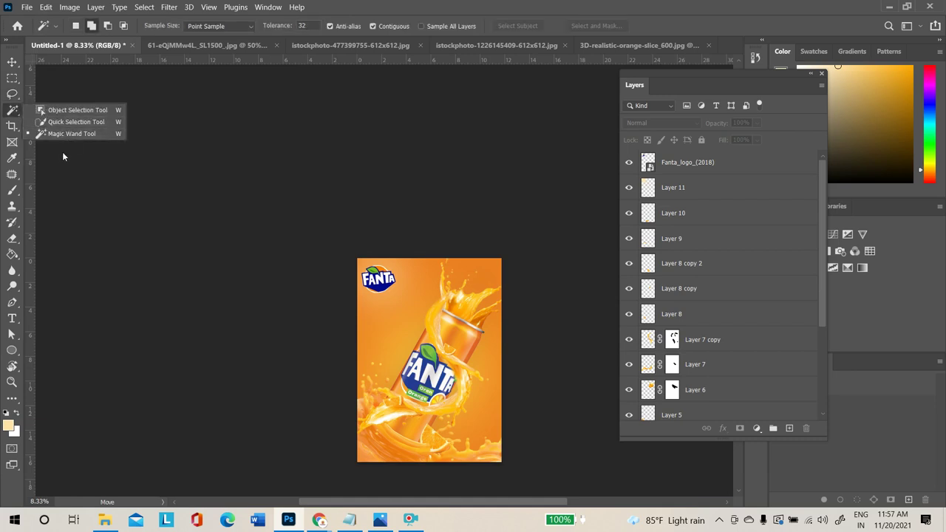
{"action": "left_click", "coordinate": [77, 111]}
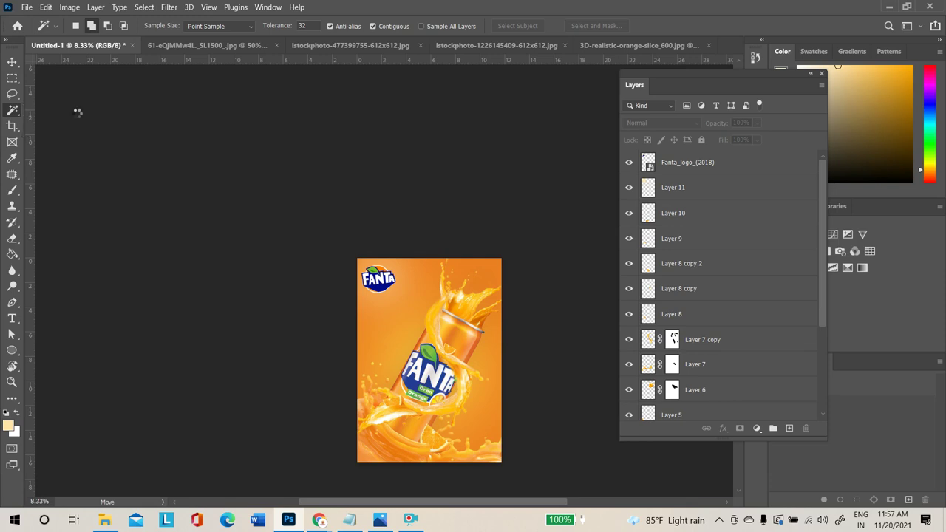
Dismiss the Start menu, keep Object Selection active, and minimize Photoshop to the desktop
{"action": "left_click", "coordinate": [15, 519]}
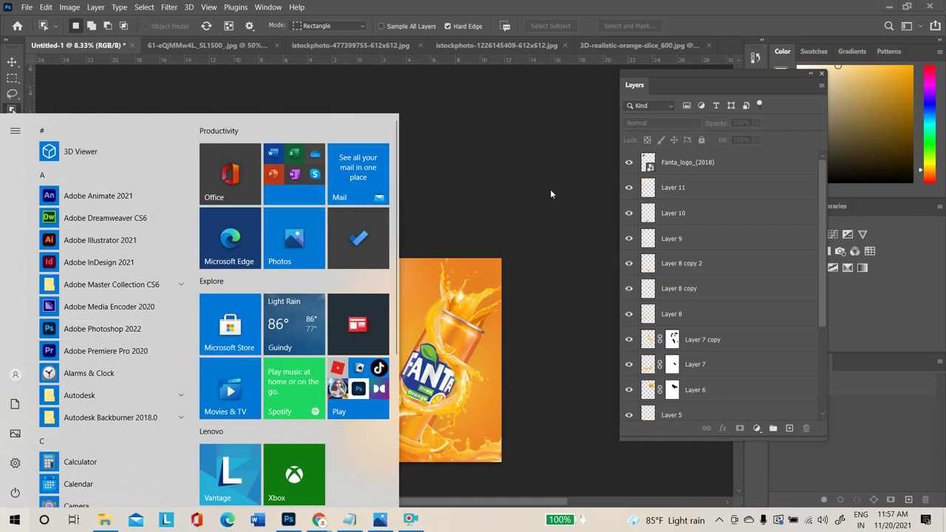
{"action": "left_click", "coordinate": [561, 167]}
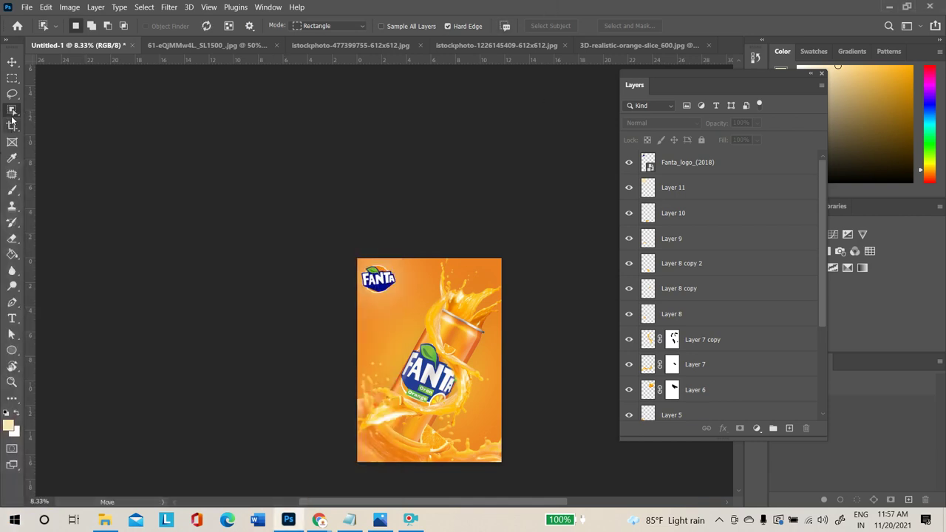
{"action": "right_click", "coordinate": [12, 110]}
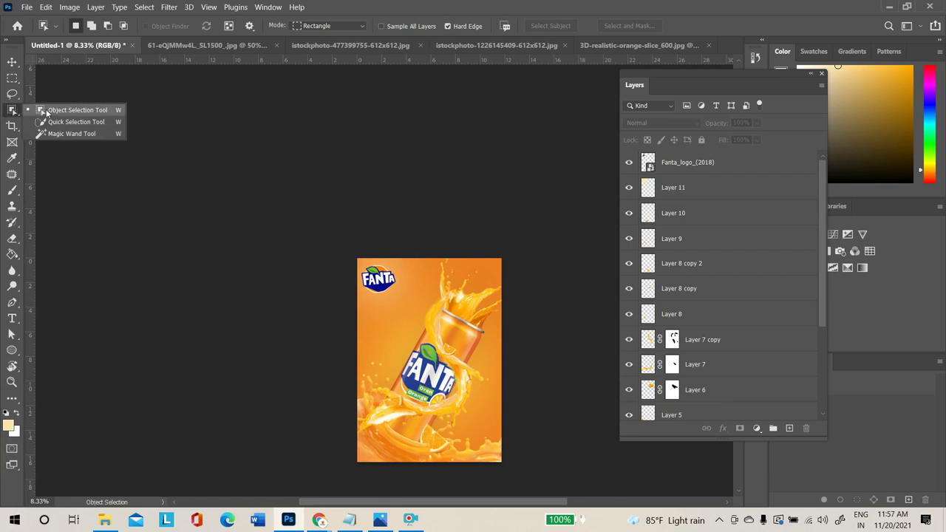
{"action": "left_click", "coordinate": [46, 110]}
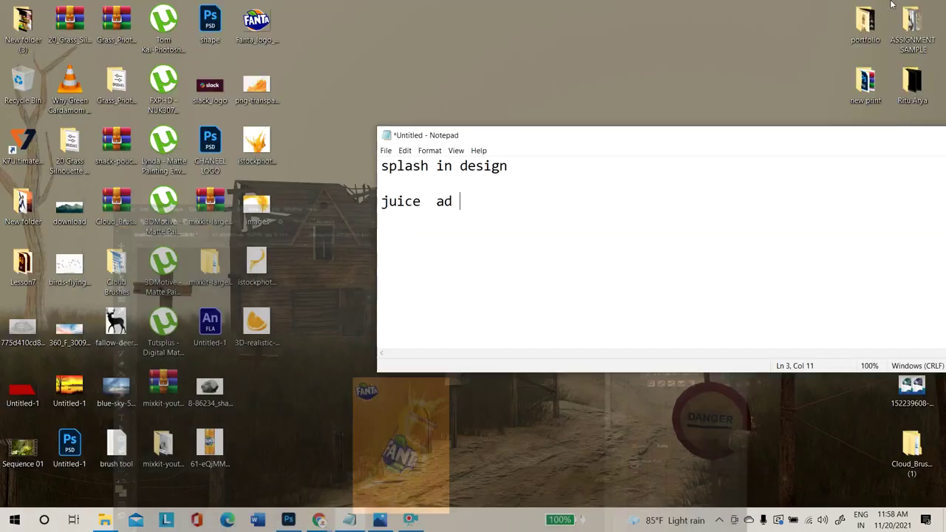
{"action": "left_click", "coordinate": [887, 7]}
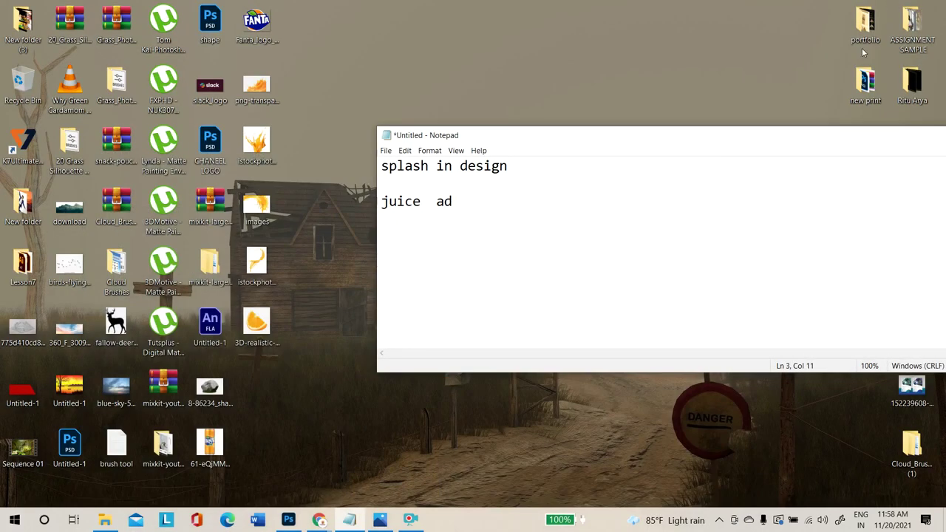
From the ASSIGNMENT SAMPLE folder, open Headshots-5-819x1024.jpg in Photoshop
{"action": "double_click", "coordinate": [912, 29]}
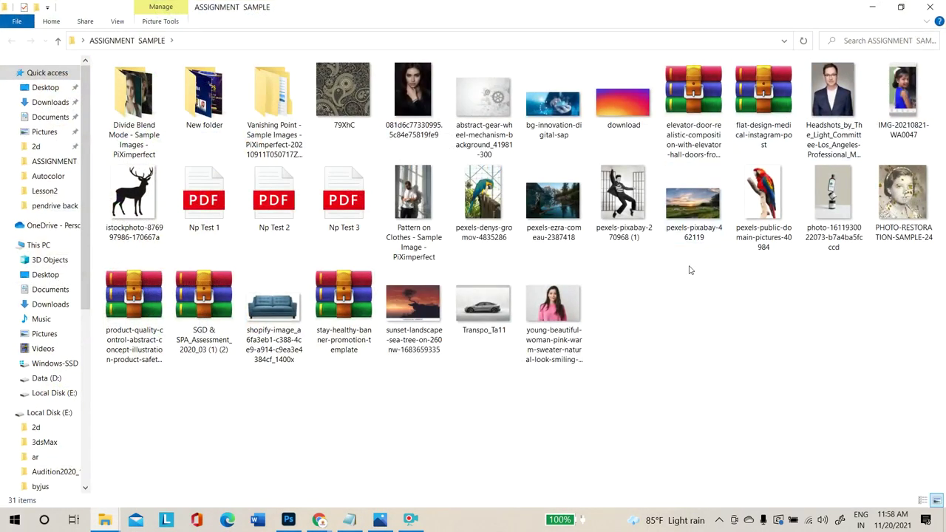
{"action": "left_click_drag", "start_coordinate": [484, 307], "coordinate": [517, 310]}
{"action": "left_click", "coordinate": [930, 6]}
{"action": "double_click", "coordinate": [912, 28]}
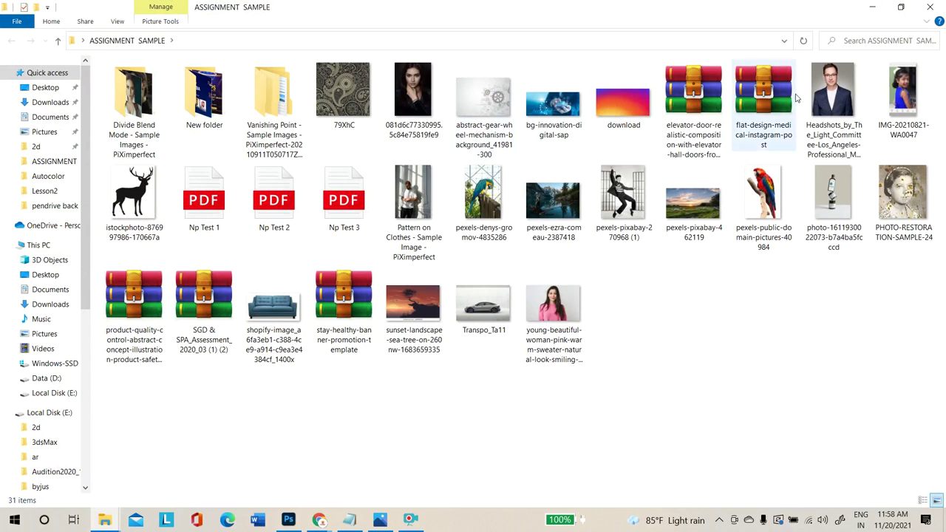
{"action": "left_click_drag", "start_coordinate": [832, 93], "coordinate": [723, 45]}
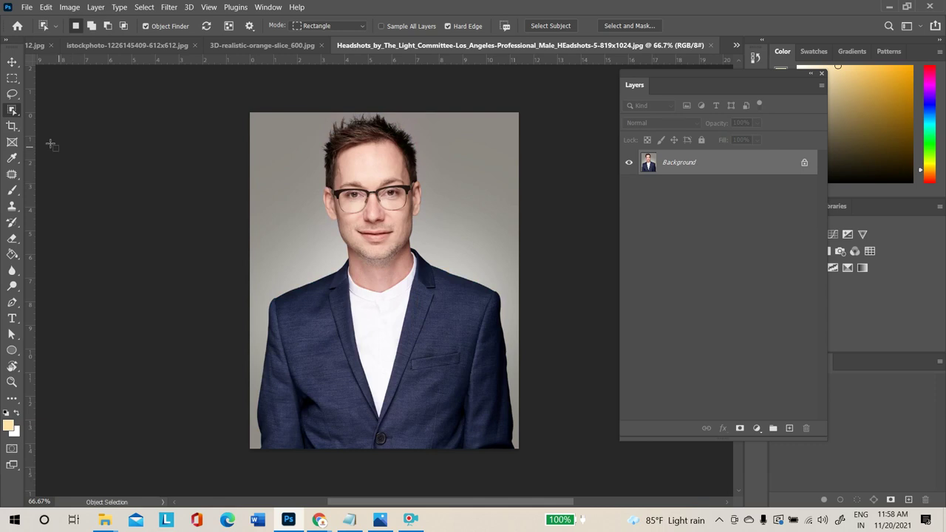
Auto-select the man in the headshot, clear the selection with Ctrl+D, and pick the Crop Tool
{"action": "right_click", "coordinate": [11, 111]}
{"action": "left_click", "coordinate": [77, 111]}
{"action": "left_click_drag", "start_coordinate": [249, 108], "coordinate": [521, 449]}
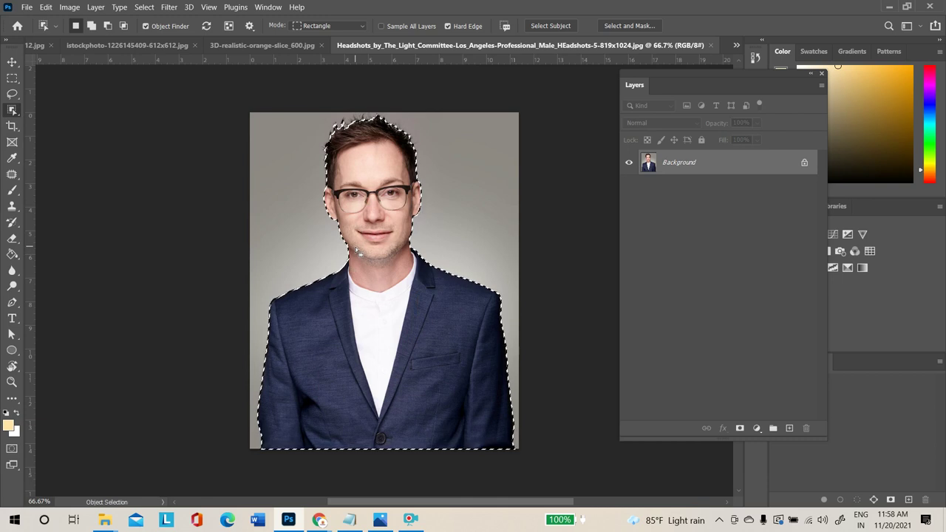
{"action": "key", "text": "ctrl+d"}
{"action": "left_click", "coordinate": [11, 130]}
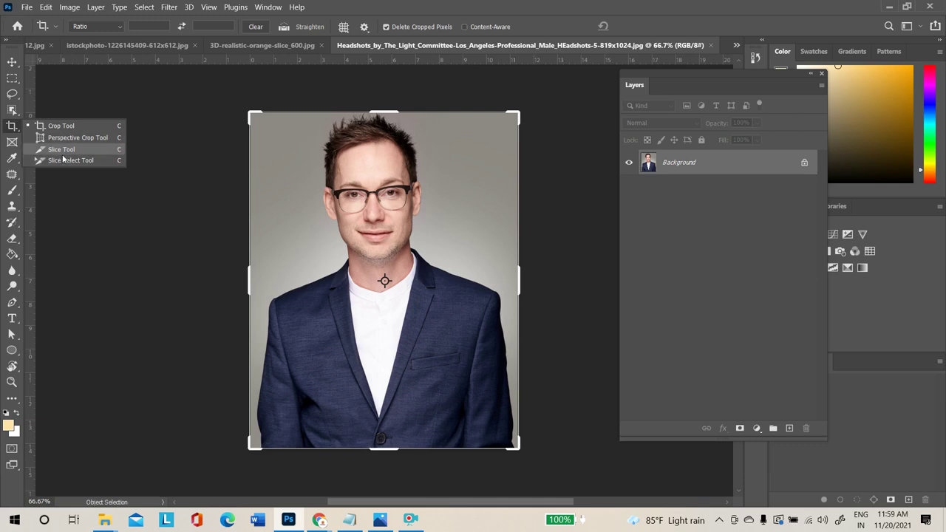
Narrow the headshot's standard crop box from the right, left and top edges
{"action": "left_click", "coordinate": [65, 126]}
{"action": "left_click_drag", "start_coordinate": [518, 269], "coordinate": [512, 274]}
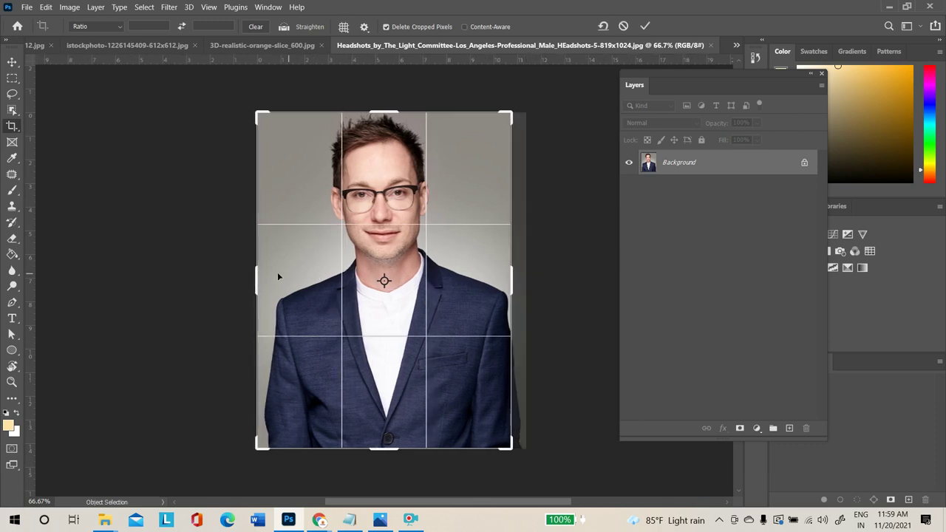
{"action": "left_click_drag", "start_coordinate": [257, 275], "coordinate": [269, 264]}
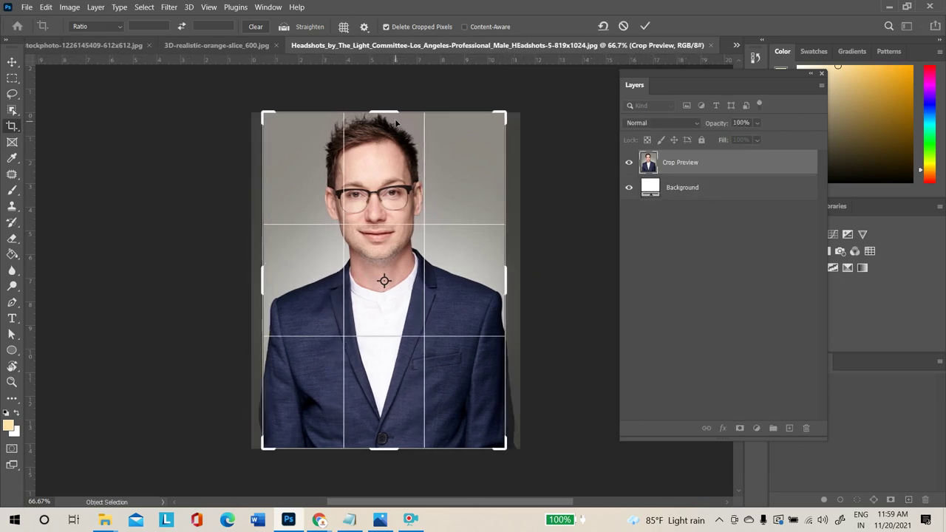
{"action": "left_click_drag", "start_coordinate": [395, 112], "coordinate": [396, 109]}
Commit the headshot crop, select the Frame Tool, and minimize Photoshop to reveal ASSIGNMENT SAMPLE
{"action": "key", "text": "Return"}
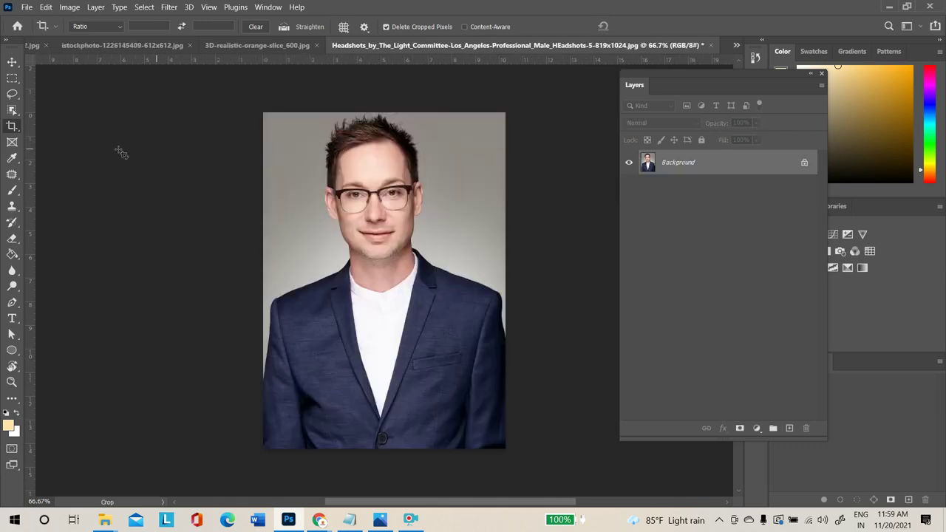
{"action": "left_click", "coordinate": [12, 142]}
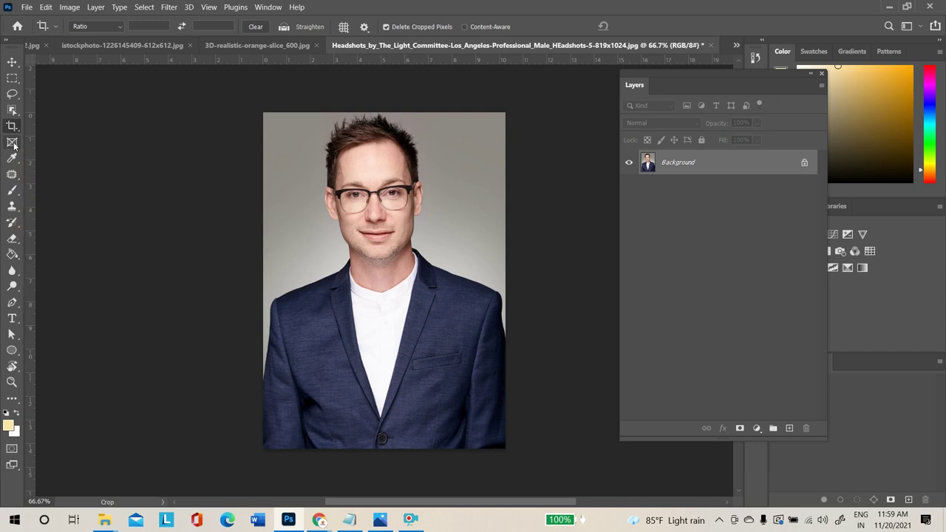
{"action": "left_click", "coordinate": [890, 6]}
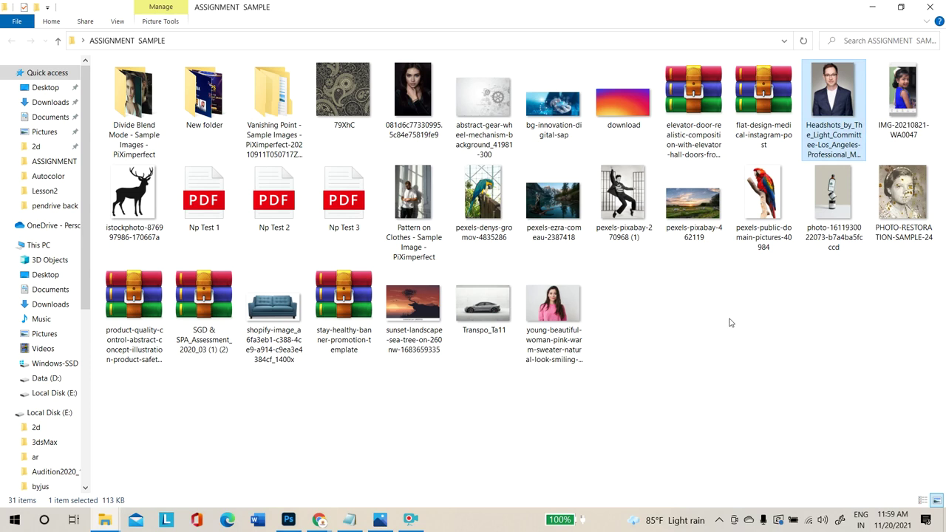
Search Google Images for 'cup' in Chrome
{"action": "mouse_move", "coordinate": [319, 519]}
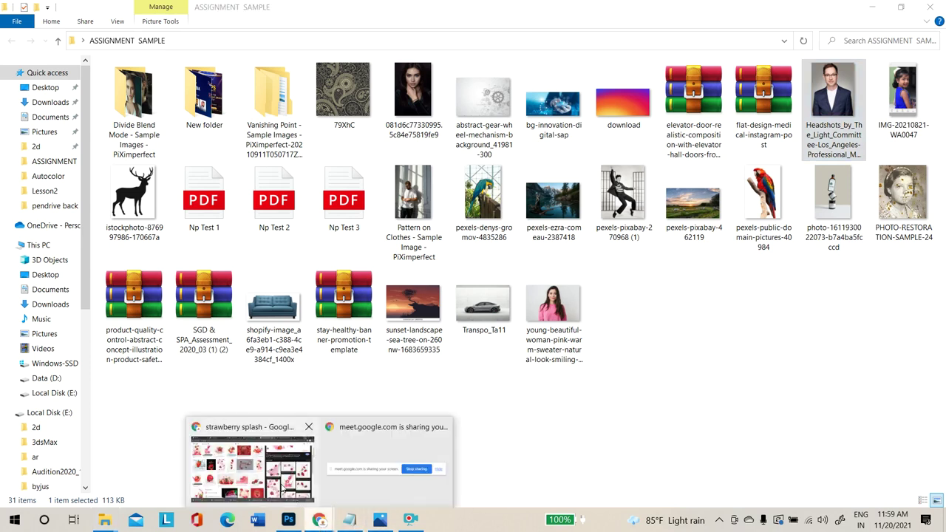
{"action": "left_click", "coordinate": [251, 462]}
{"action": "left_click", "coordinate": [240, 56]}
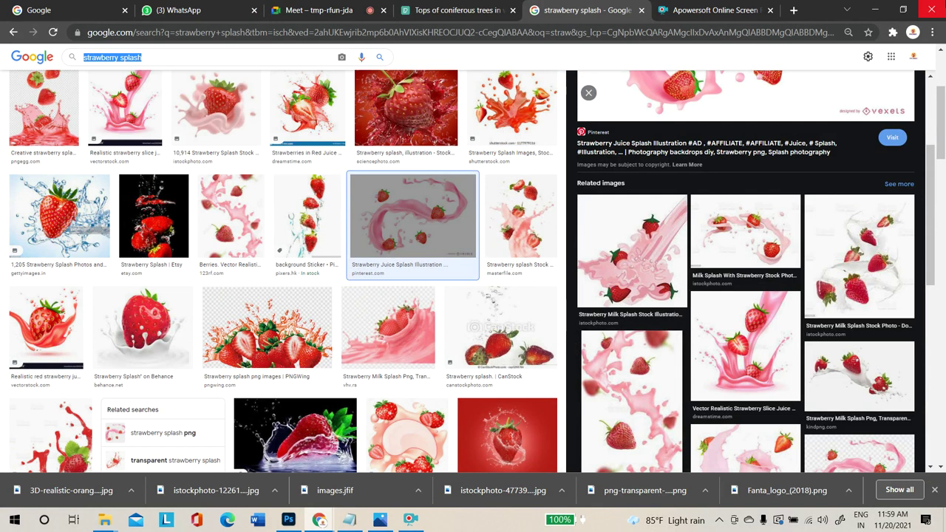
{"action": "type", "text": "co"}
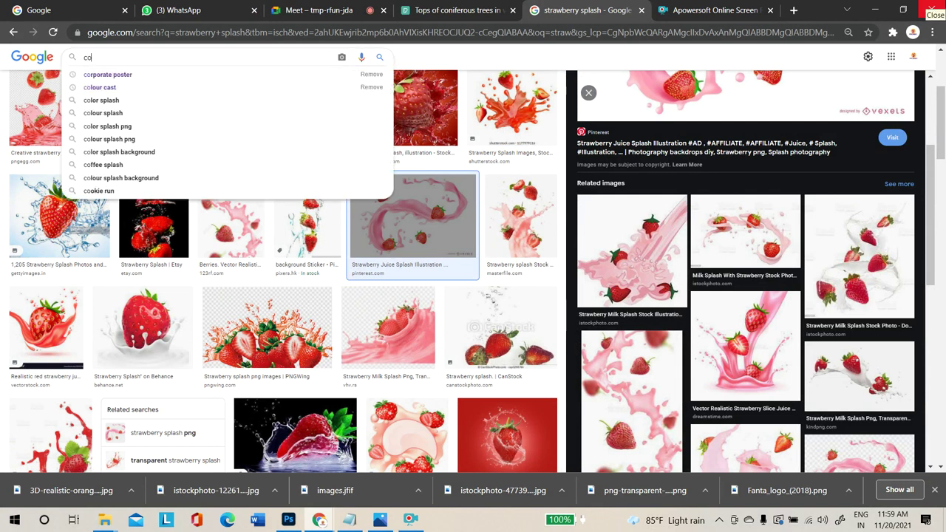
{"action": "key", "text": "BackSpace"}
{"action": "type", "text": "u"}
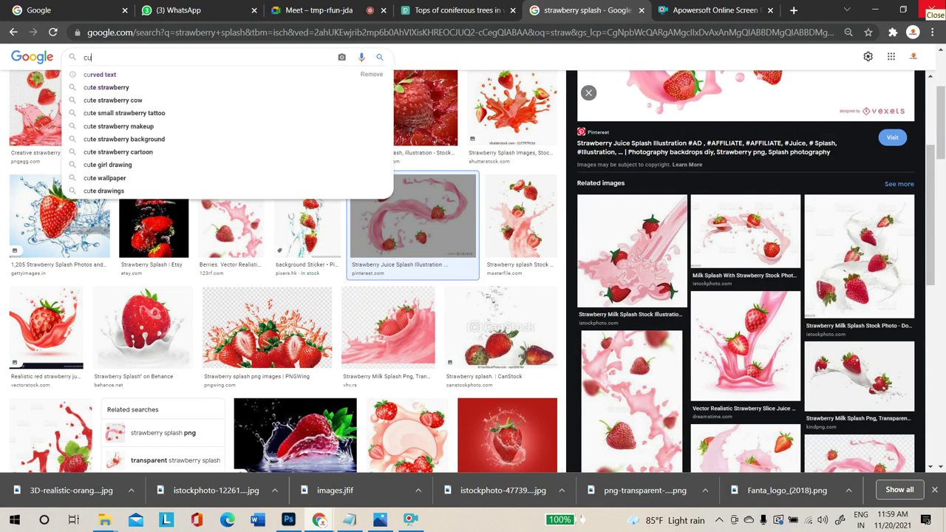
{"action": "type", "text": "p"}
{"action": "key", "text": "Return"}
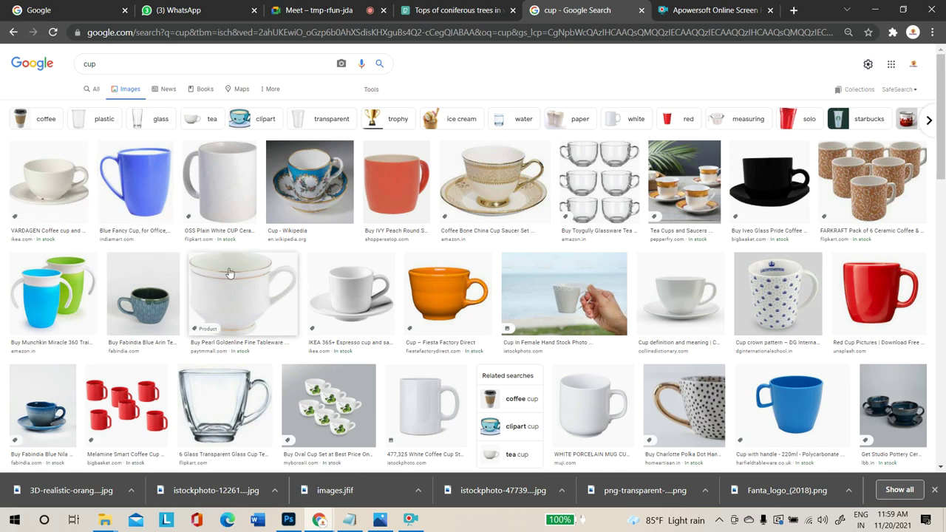
Save the blue polycarbonate cup image to the Desktop as images (1).jfif
{"action": "left_click", "coordinate": [811, 411]}
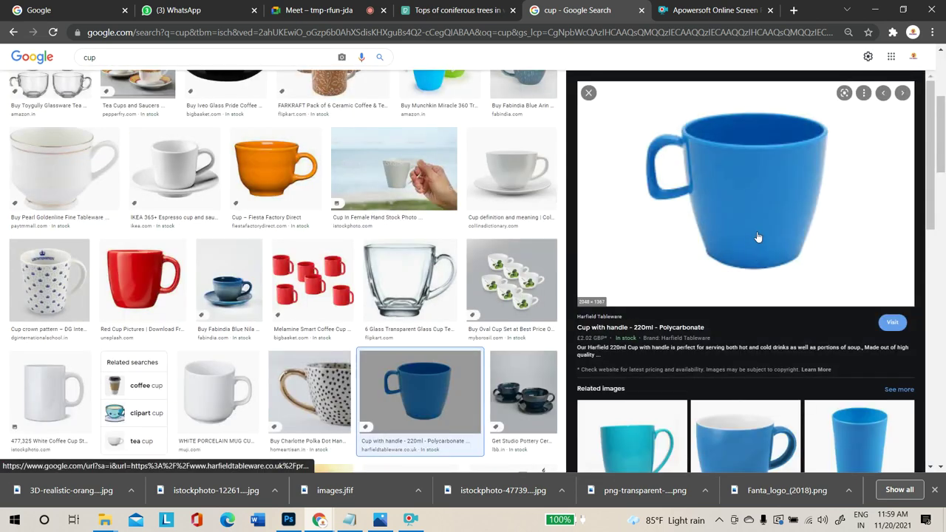
{"action": "right_click", "coordinate": [758, 237]}
{"action": "left_click", "coordinate": [793, 377]}
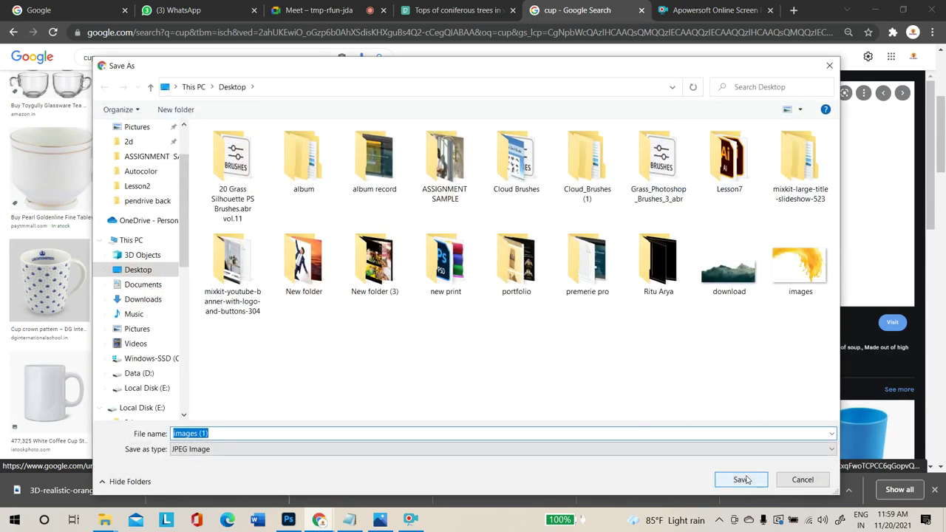
{"action": "left_click", "coordinate": [741, 480]}
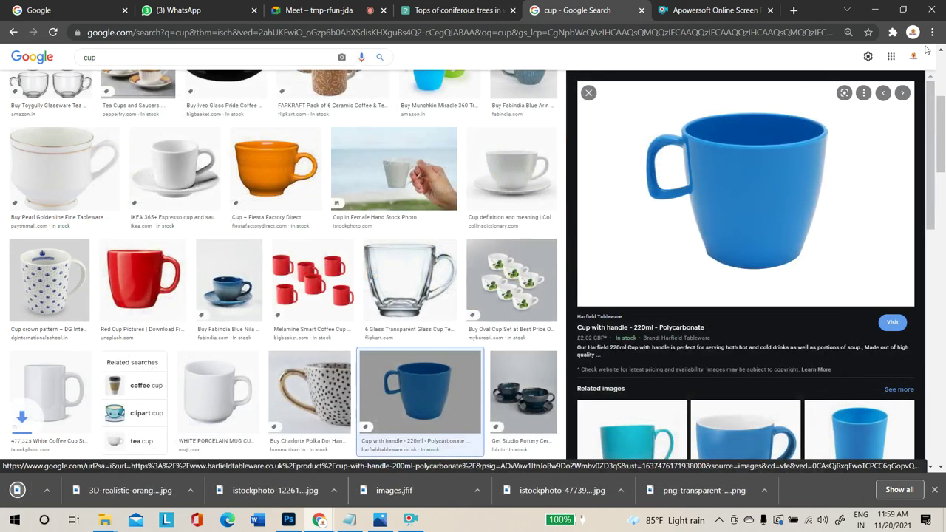
Replace the search with 'coffee art' and run the image search
{"action": "double_click", "coordinate": [170, 51]}
{"action": "type", "text": "co"}
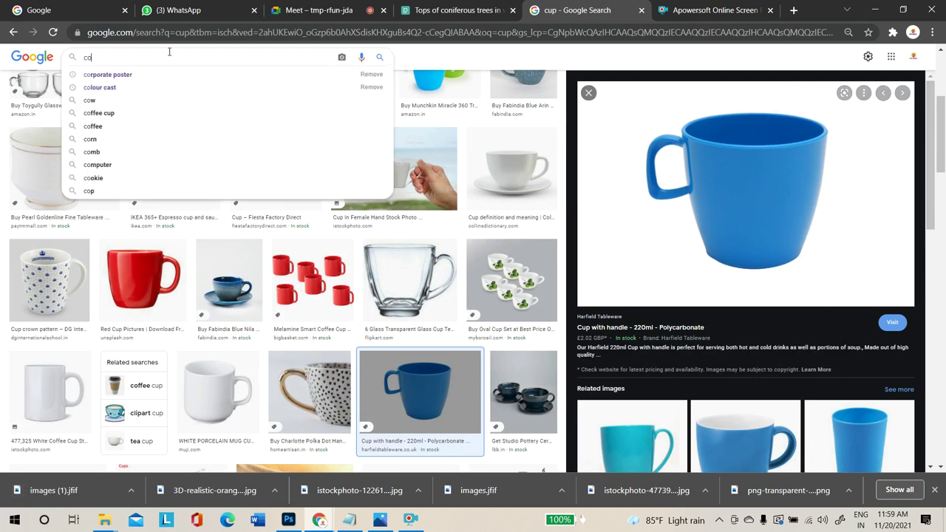
{"action": "type", "text": "ffee art"}
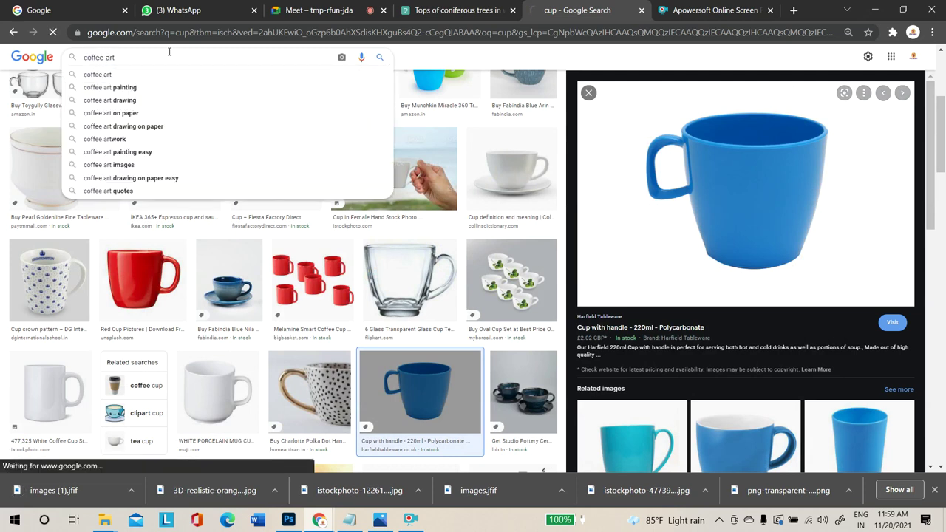
{"action": "key", "text": "Return"}
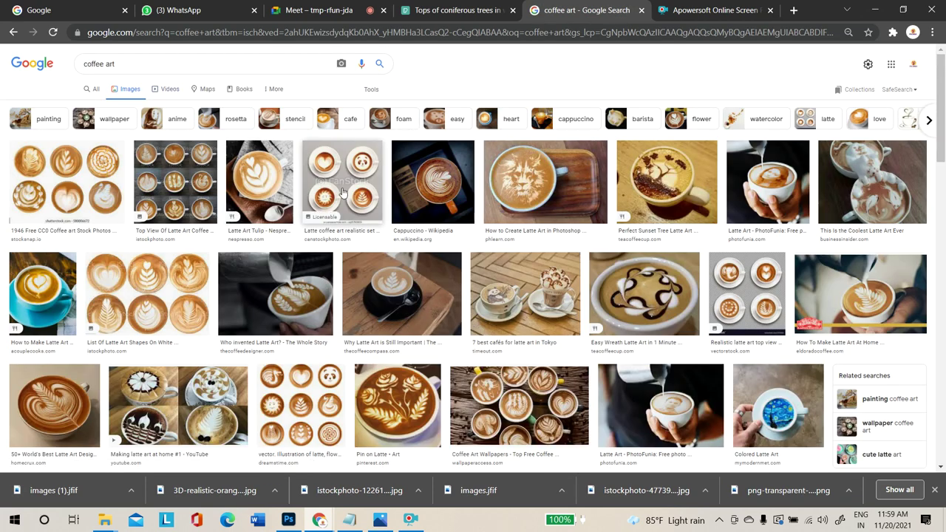
Preview several latte art shape images, including a heart-shapes one and a Dreamstime one
{"action": "left_click", "coordinate": [158, 272]}
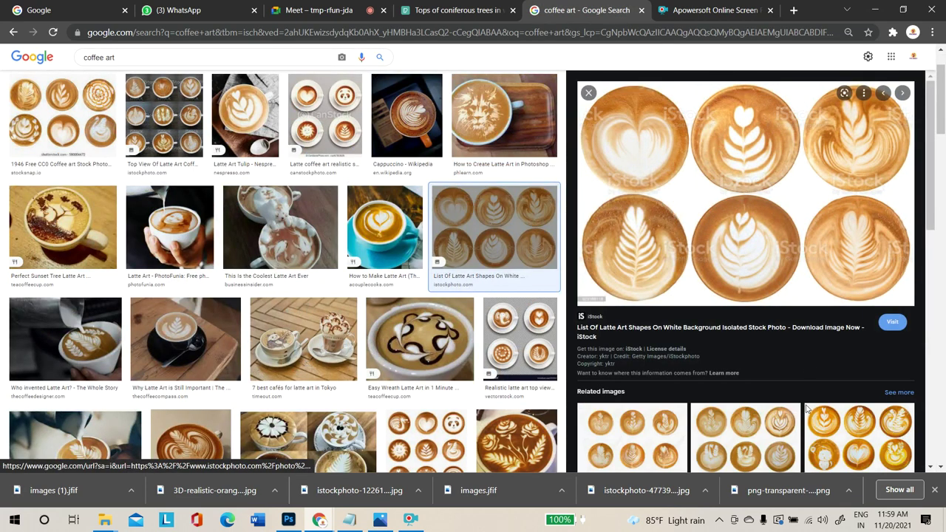
{"action": "left_click", "coordinate": [755, 445]}
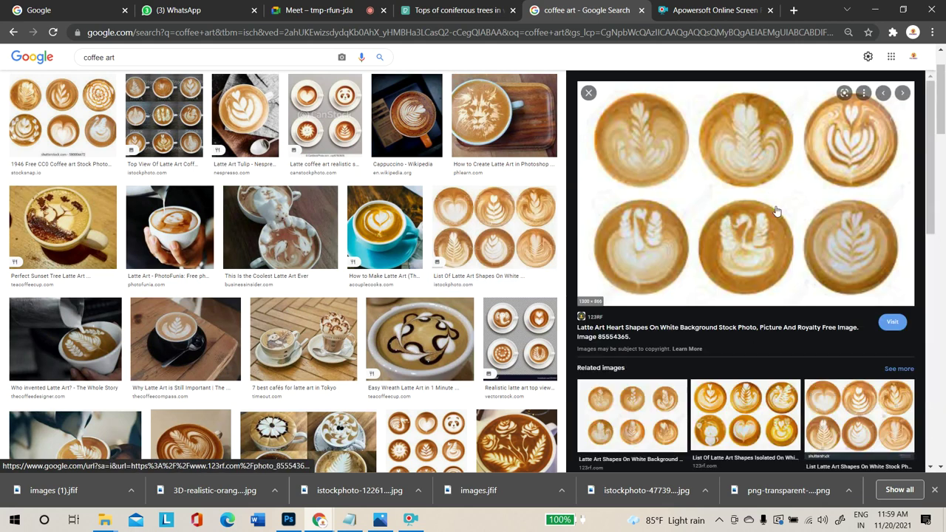
{"action": "scroll", "coordinate": [775, 215], "scroll_direction": "down", "scroll_amount": 3}
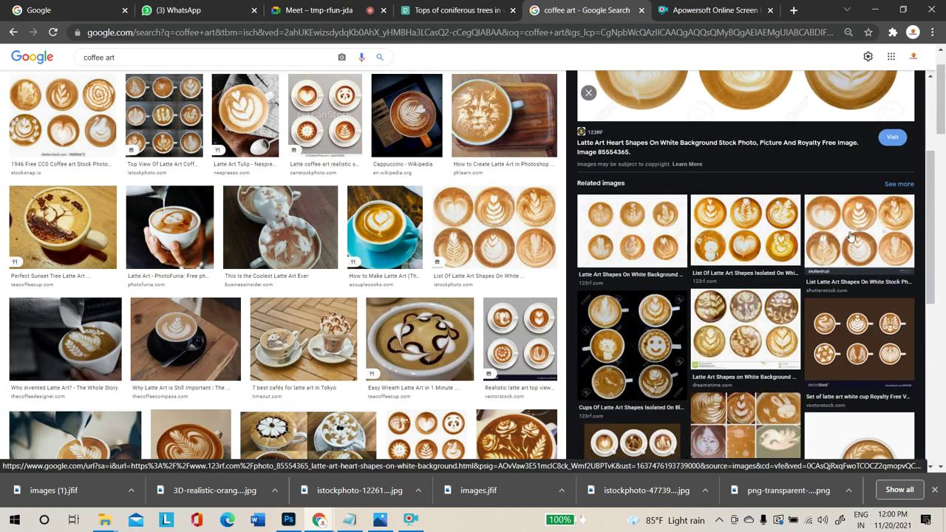
{"action": "left_click", "coordinate": [752, 319]}
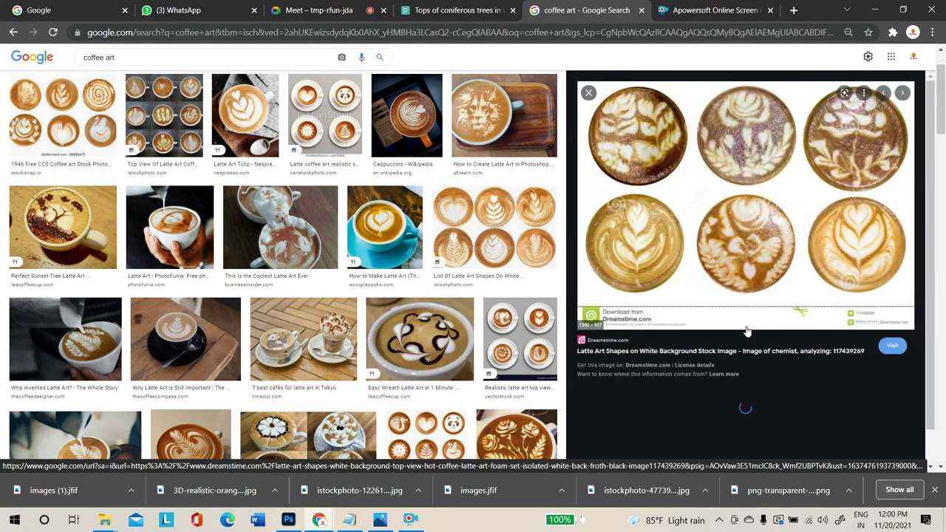
{"action": "right_click", "coordinate": [757, 191]}
{"action": "key", "text": "Escape"}
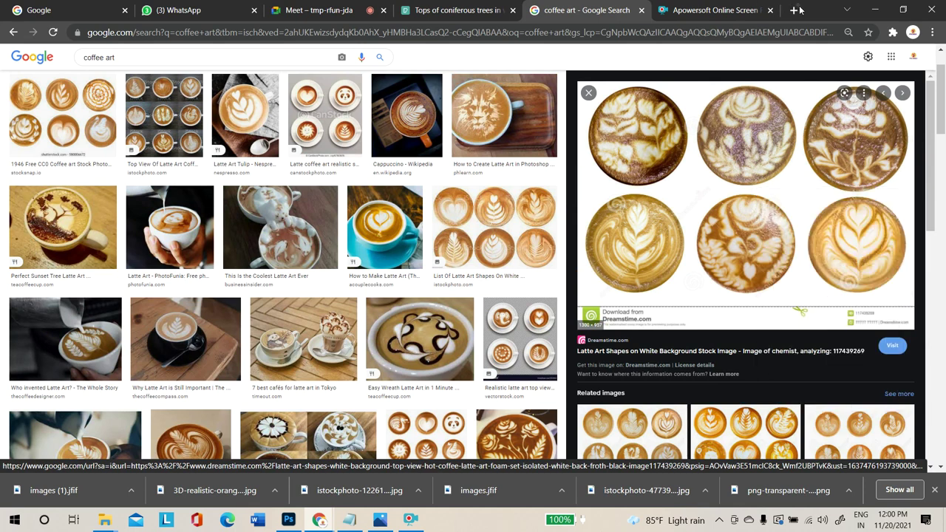
Open a new tab, check the Apowersoft tab, and return to the coffee art results
{"action": "key", "text": "ctrl+t"}
{"action": "left_click", "coordinate": [614, 10]}
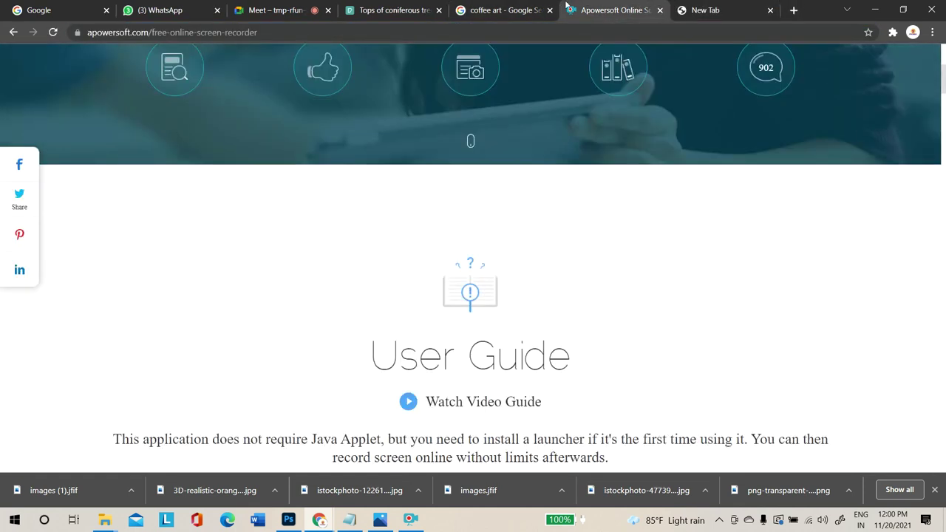
{"action": "left_click", "coordinate": [521, 9]}
{"action": "scroll", "coordinate": [676, 333], "scroll_direction": "down", "scroll_amount": 5}
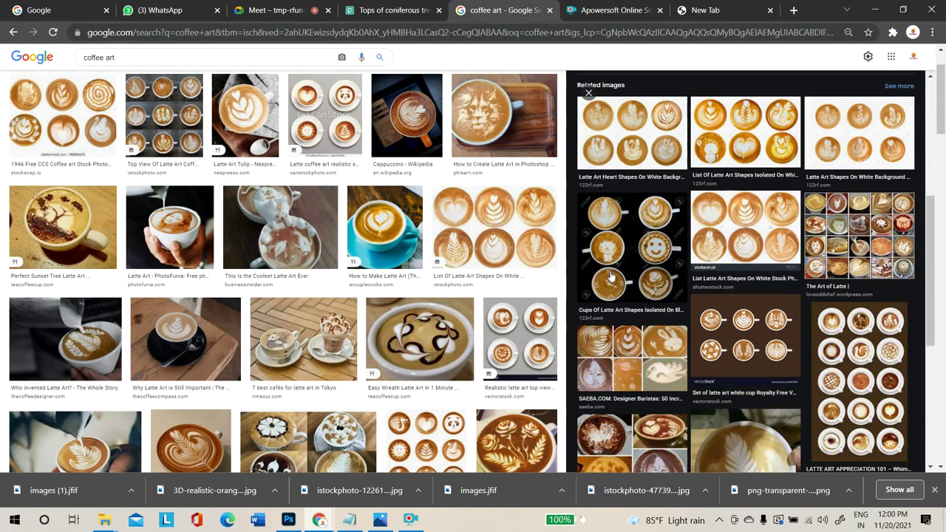
Save the set of latte art white cups to the Desktop, then minimize Chrome and File Explorer
{"action": "left_click", "coordinate": [735, 328]}
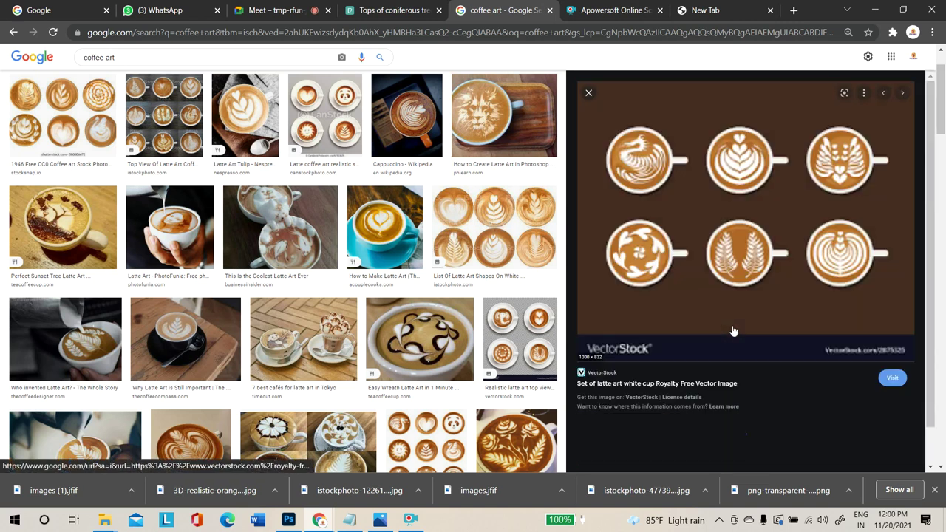
{"action": "right_click", "coordinate": [716, 220]}
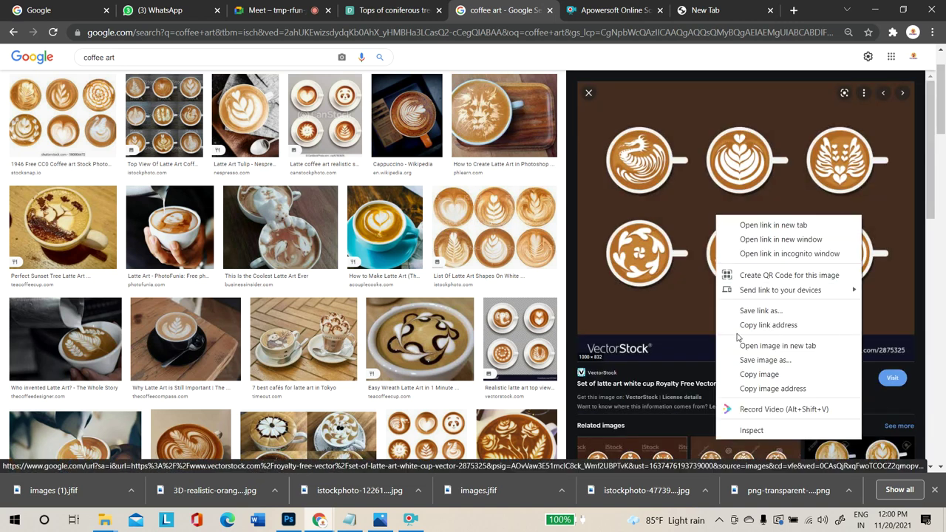
{"action": "left_click", "coordinate": [754, 360]}
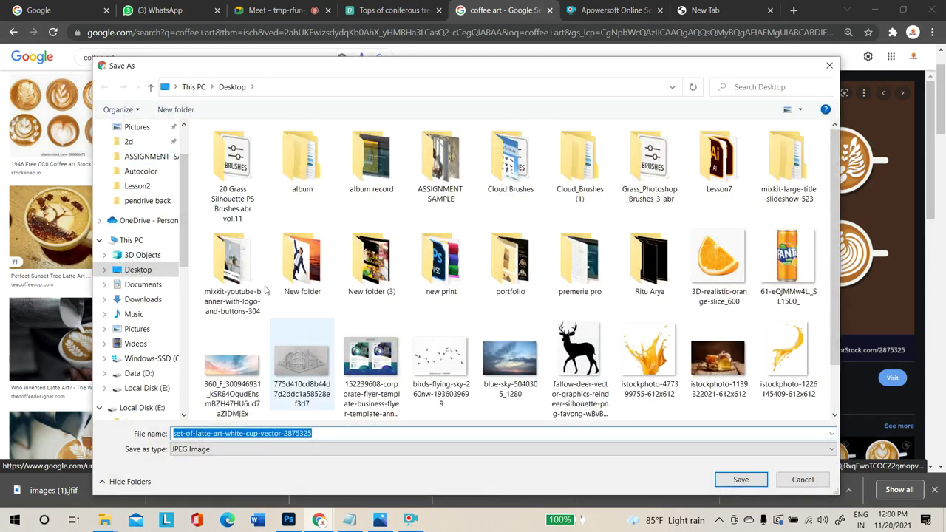
{"action": "left_click", "coordinate": [740, 480]}
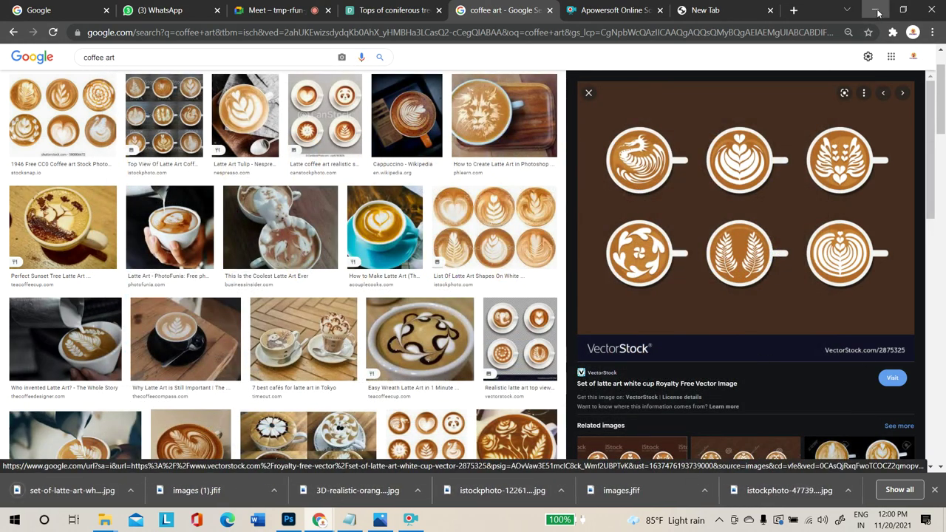
{"action": "left_click", "coordinate": [877, 11]}
{"action": "left_click", "coordinate": [871, 7]}
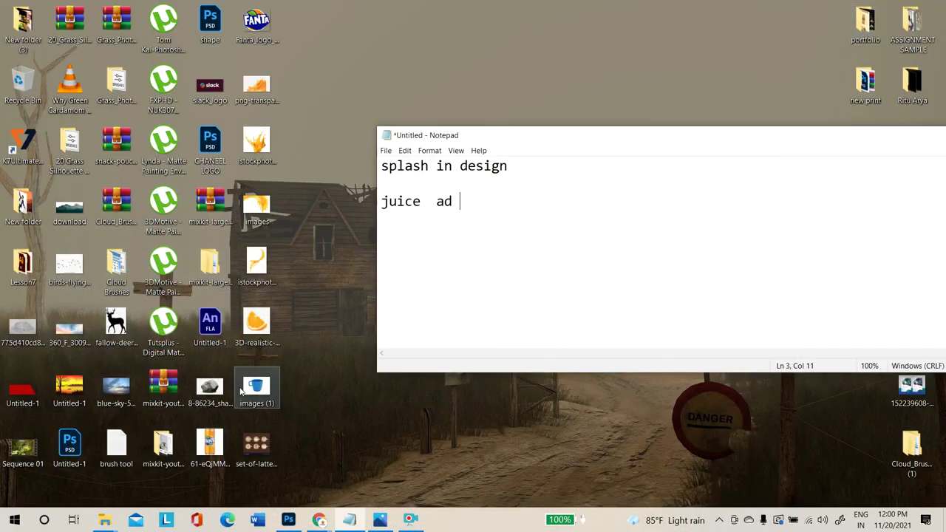
Open images (1).jfif as a new Photoshop document and zoom in on the blue cup
{"action": "left_click", "coordinate": [287, 520]}
{"action": "left_click_drag", "start_coordinate": [283, 525], "coordinate": [727, 47]}
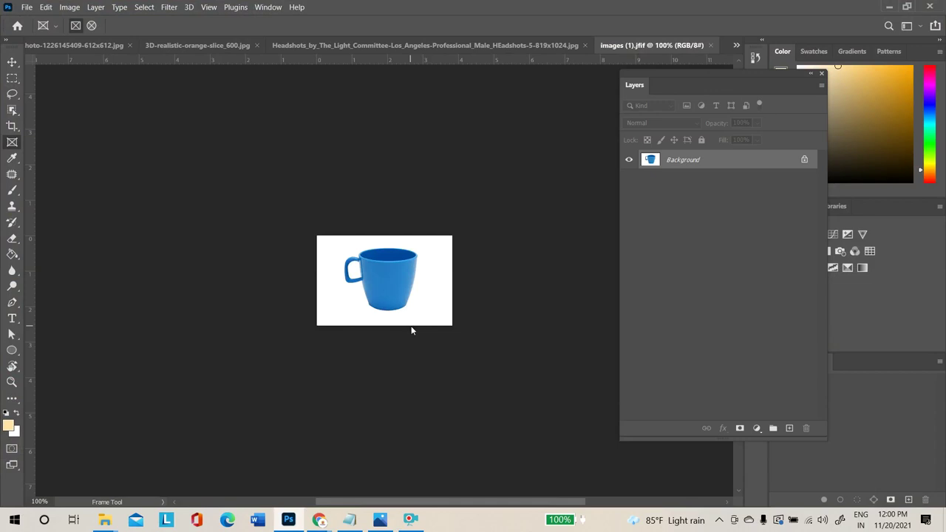
{"action": "key", "text": "ctrl+plus"}
{"action": "key", "text": "ctrl+plus"}
{"action": "key", "text": "ctrl+plus"}
{"action": "key", "text": "ctrl+plus"}
{"action": "key", "text": "ctrl+minus"}
{"action": "key", "text": "ctrl+minus"}
{"action": "key", "text": "ctrl+minus"}
{"action": "key", "text": "ctrl+plus"}
{"action": "key", "text": "ctrl+plus"}
{"action": "key", "text": "ctrl+plus"}
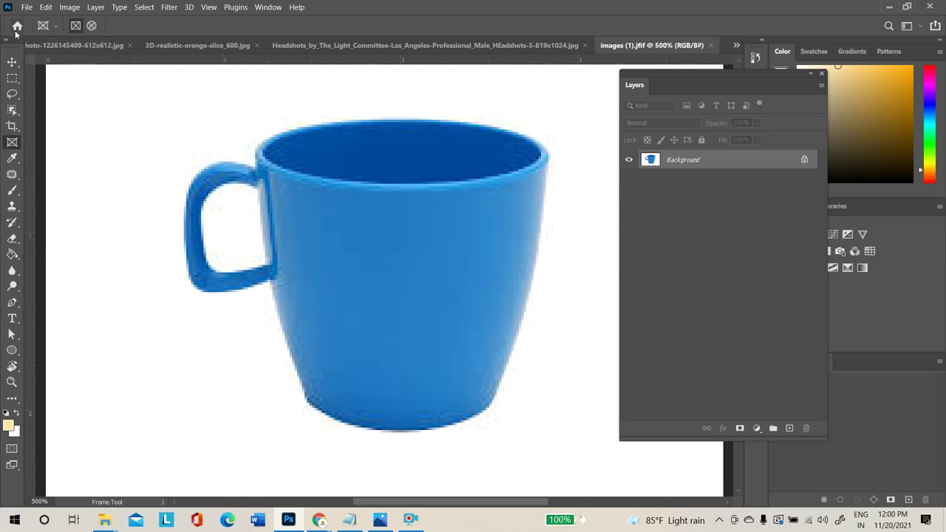
Draw an elliptical frame over the blue cup's rim, widen it, then minimize Photoshop
{"action": "left_click", "coordinate": [91, 26]}
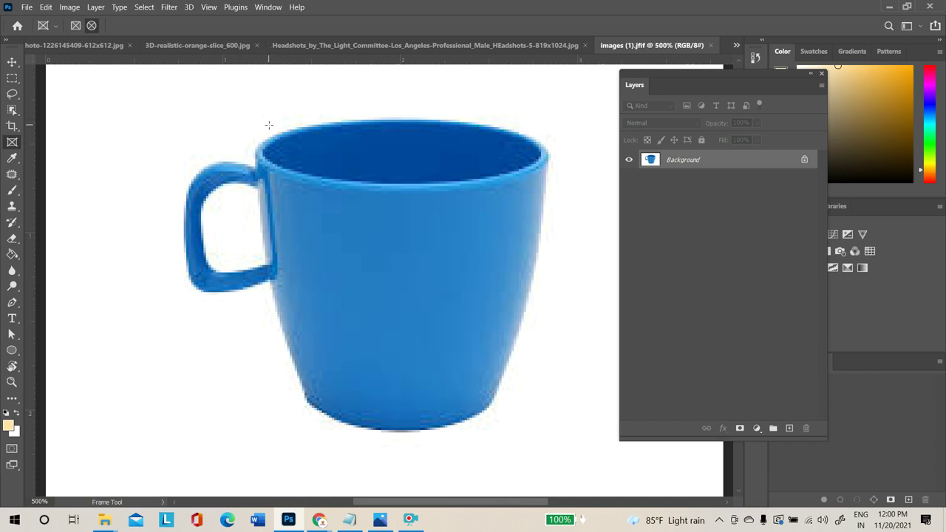
{"action": "left_click_drag", "start_coordinate": [267, 123], "coordinate": [544, 186]}
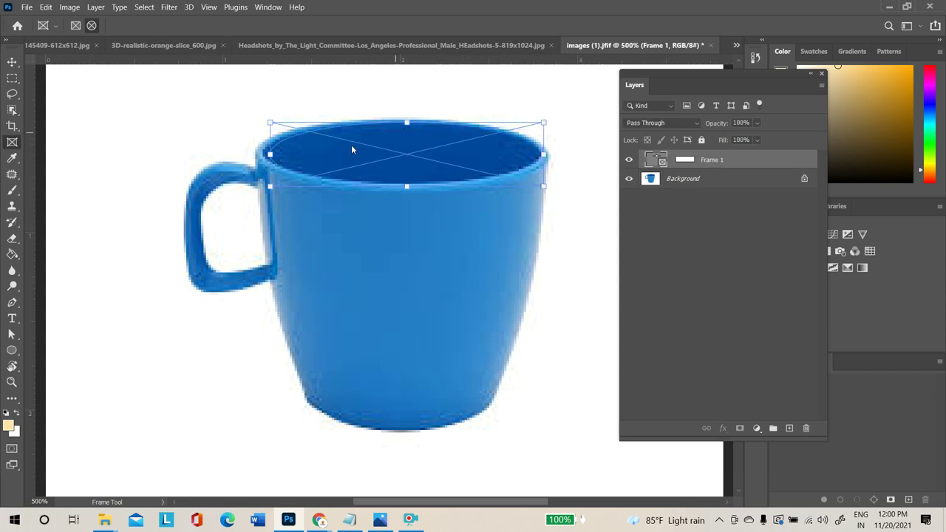
{"action": "left_click_drag", "start_coordinate": [271, 154], "coordinate": [263, 154]}
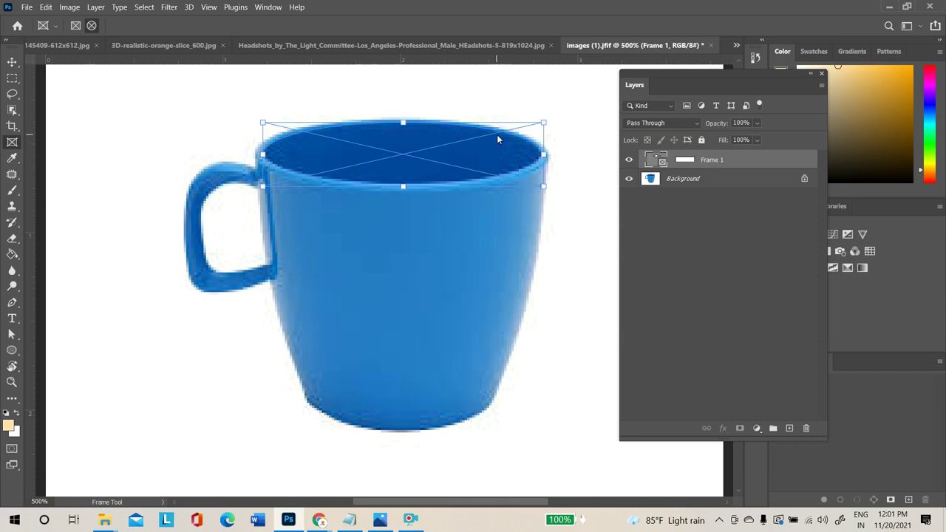
{"action": "left_click", "coordinate": [890, 6]}
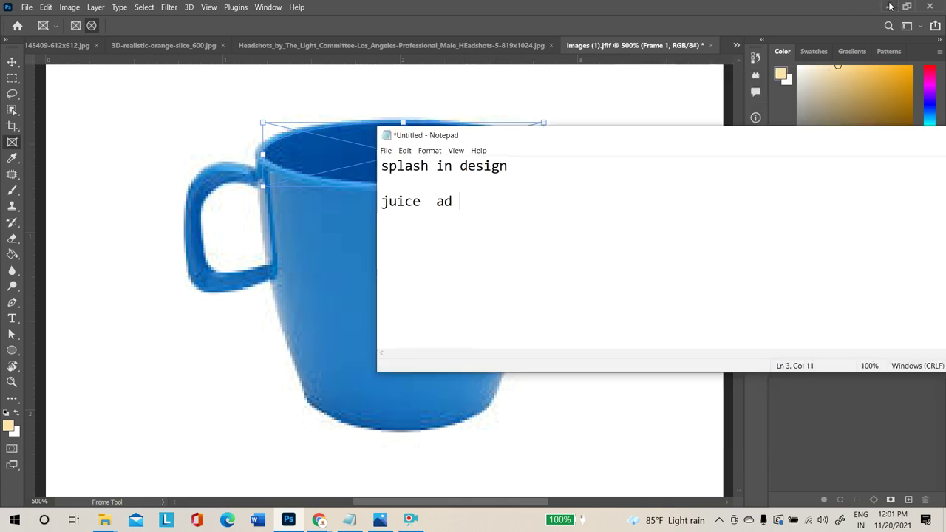
Open the latte-art image in Photoshop and switch to the Elliptical Marquee selection
{"action": "left_click_drag", "start_coordinate": [260, 447], "coordinate": [733, 50]}
{"action": "left_click", "coordinate": [15, 79]}
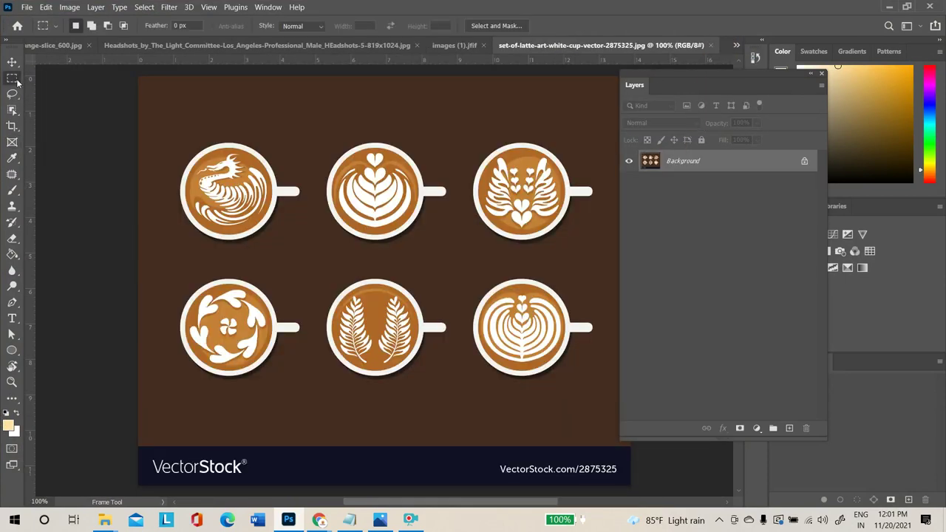
{"action": "left_click_drag", "start_coordinate": [375, 190], "coordinate": [403, 211]}
{"action": "right_click", "coordinate": [15, 83]}
{"action": "left_click", "coordinate": [59, 90]}
Circle the middle top latte cup, copy it to a new layer, and drag it into the blue cup document
{"action": "left_click_drag", "start_coordinate": [375, 191], "coordinate": [422, 237]}
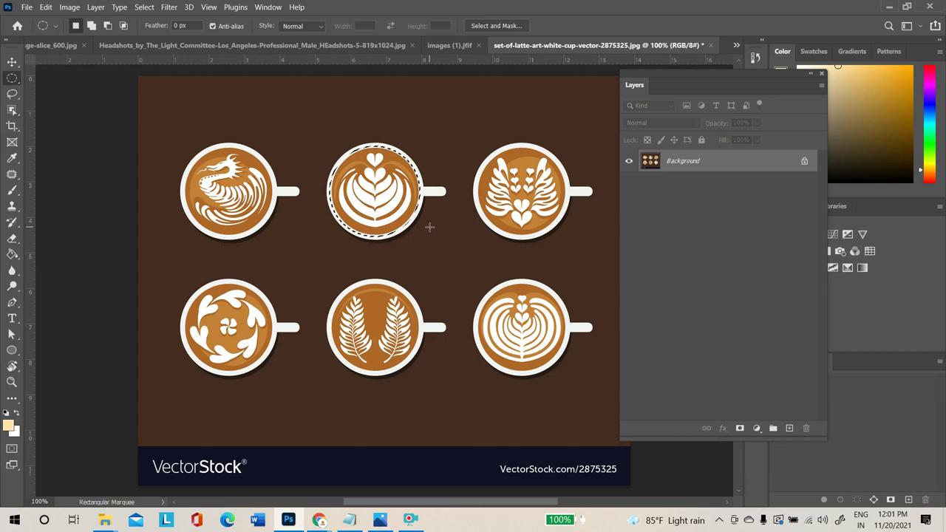
{"action": "key", "text": "ctrl+j"}
{"action": "key", "text": "v"}
{"action": "left_click_drag", "start_coordinate": [376, 199], "coordinate": [407, 108]}
{"action": "left_click_drag", "start_coordinate": [398, 146], "coordinate": [399, 150]}
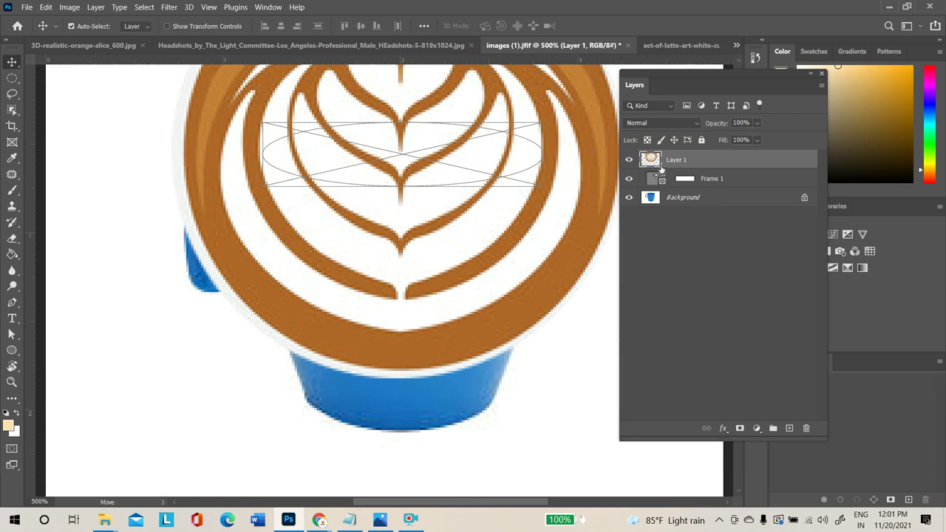
Dismiss the accidentally opened launcher, then try clipping Layer 1 into Frame 1 and undo it
{"action": "key", "text": "super"}
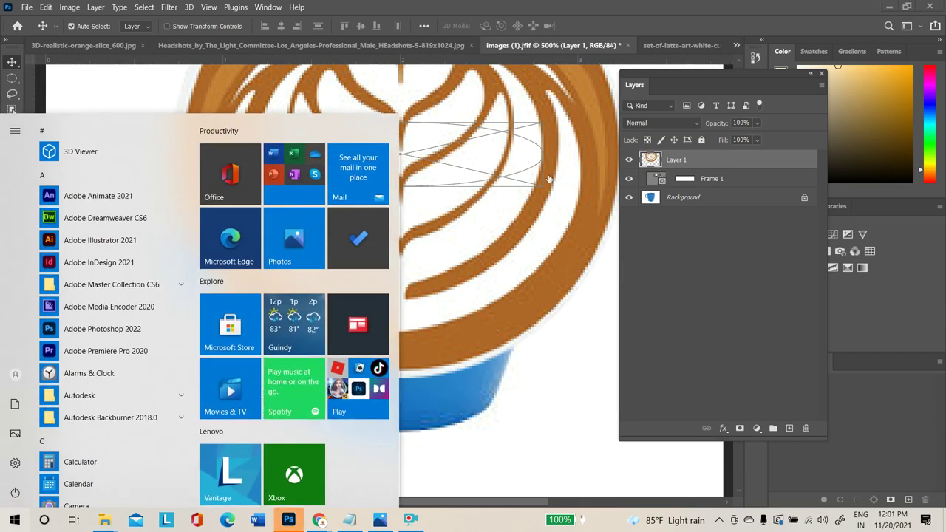
{"action": "key", "text": "super"}
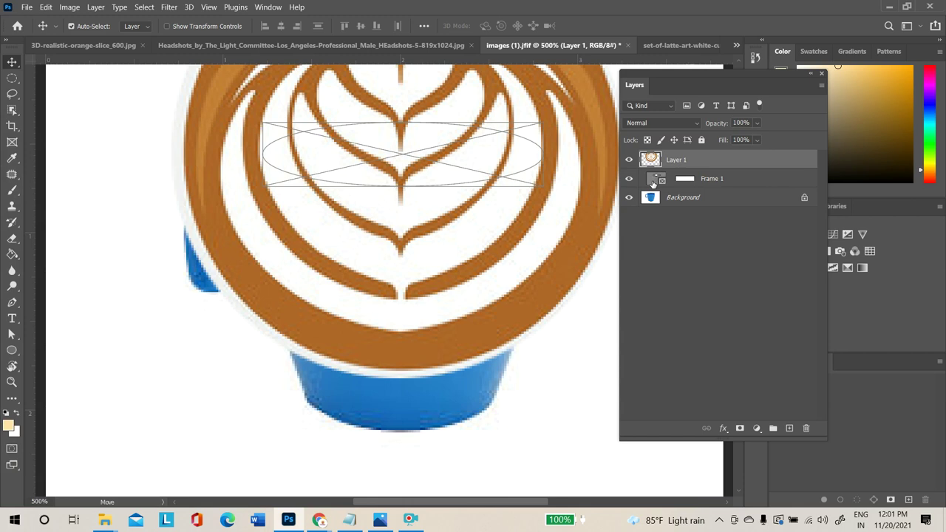
{"action": "key", "text": "super"}
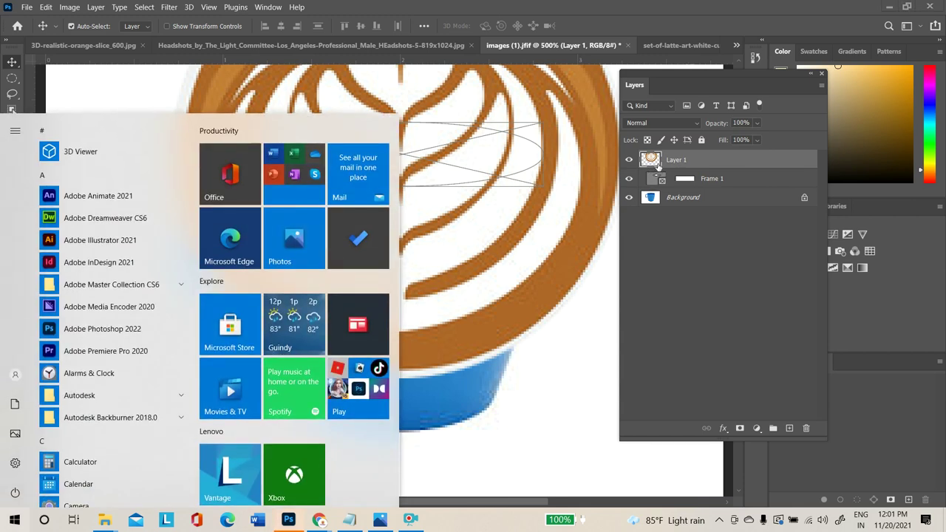
{"action": "left_click", "coordinate": [615, 164]}
{"action": "left_click", "coordinate": [639, 165], "text": "alt"}
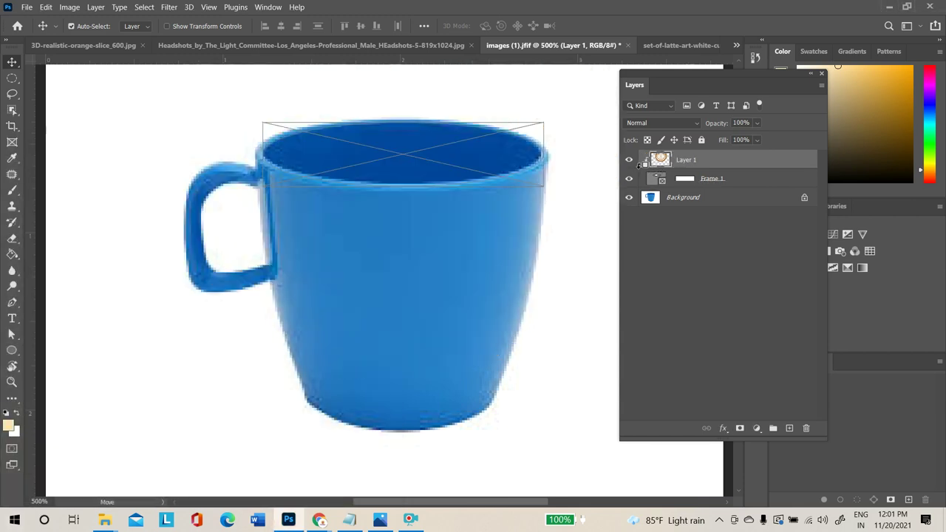
{"action": "key", "text": "ctrl+z"}
Delete the latte-art layer, minimize Photoshop, and drag the latte file into the cup's frame
{"action": "key", "text": "ctrl+minus"}
{"action": "key", "text": "ctrl+minus"}
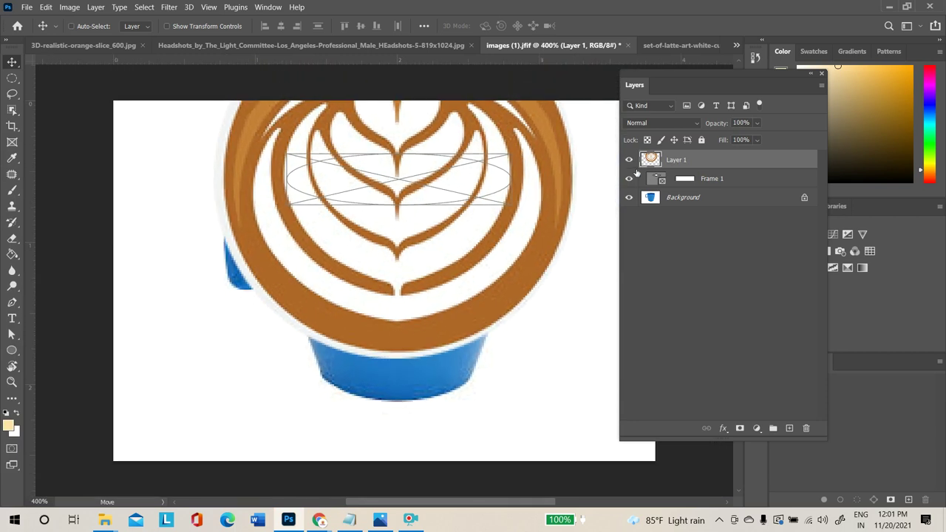
{"action": "key", "text": "Delete"}
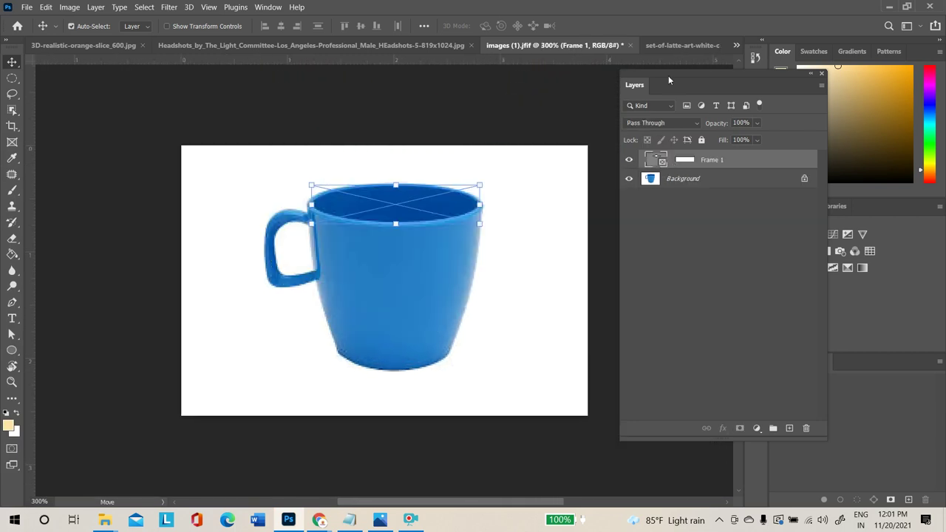
{"action": "left_click", "coordinate": [664, 50]}
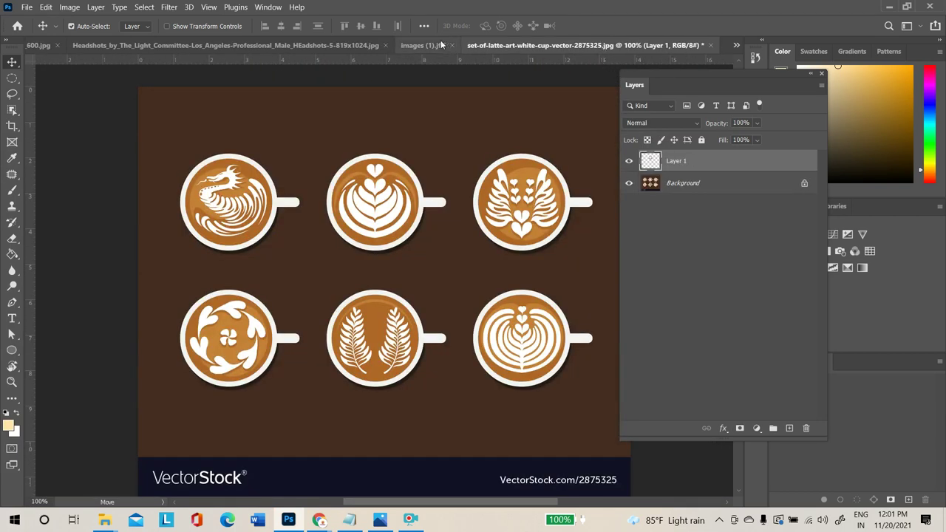
{"action": "left_click", "coordinate": [423, 45]}
{"action": "left_click_drag", "start_coordinate": [883, 8], "coordinate": [890, 9]}
{"action": "left_click", "coordinate": [891, 8]}
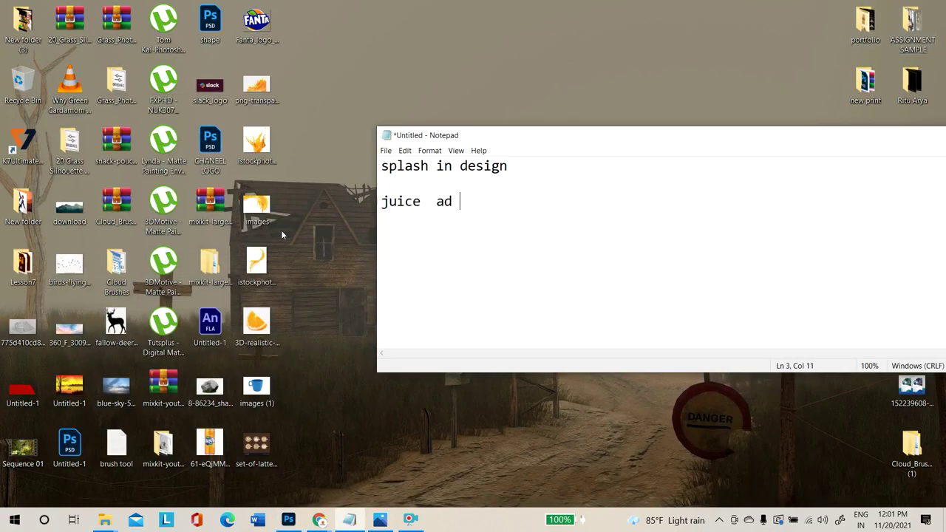
{"action": "left_click_drag", "start_coordinate": [256, 444], "coordinate": [404, 200]}
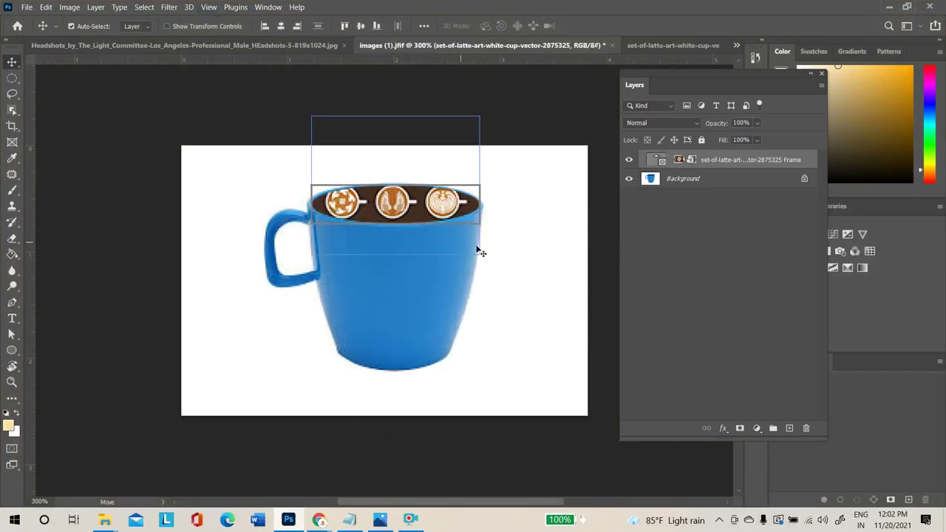
Free-transform the framed latte art, enlarging it and squashing it flat to match the rim
{"action": "key", "text": "ctrl+t"}
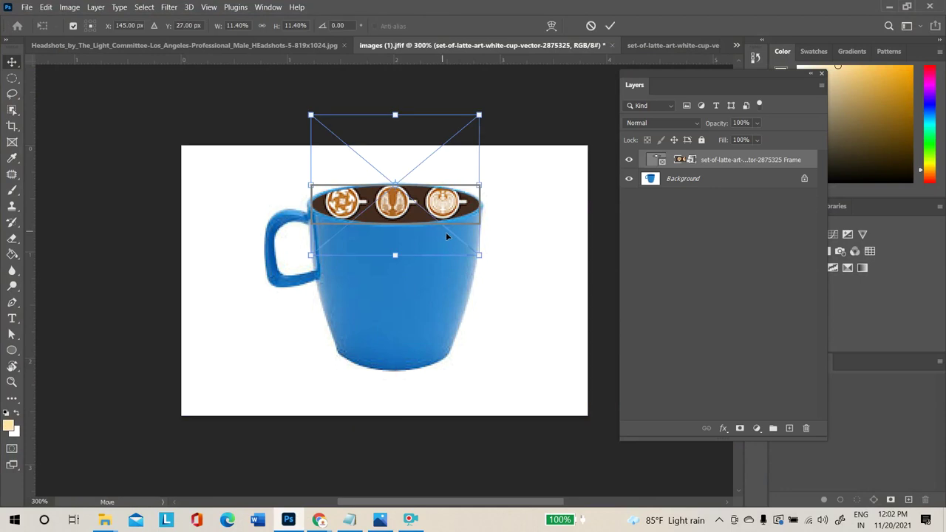
{"action": "left_click_drag", "start_coordinate": [479, 257], "coordinate": [580, 440]}
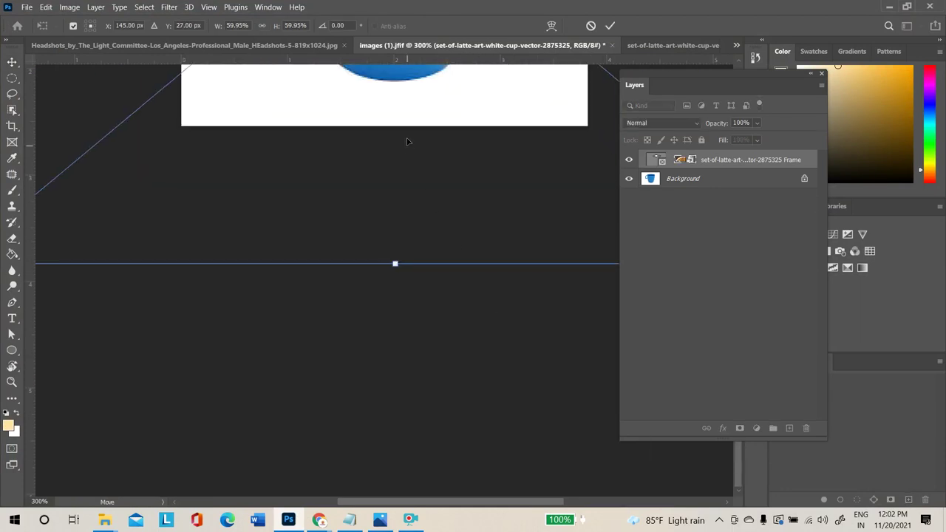
{"action": "key", "text": "ctrl+minus"}
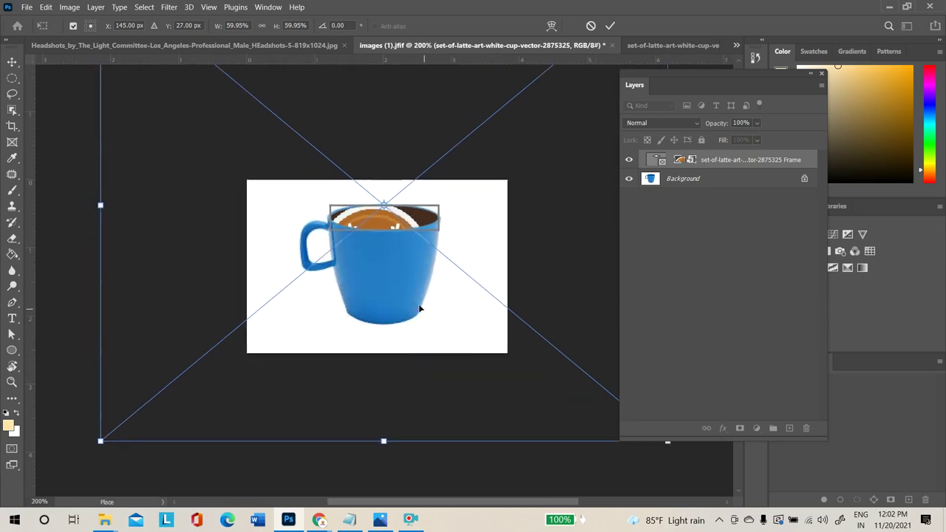
{"action": "key", "text": "ctrl+minus"}
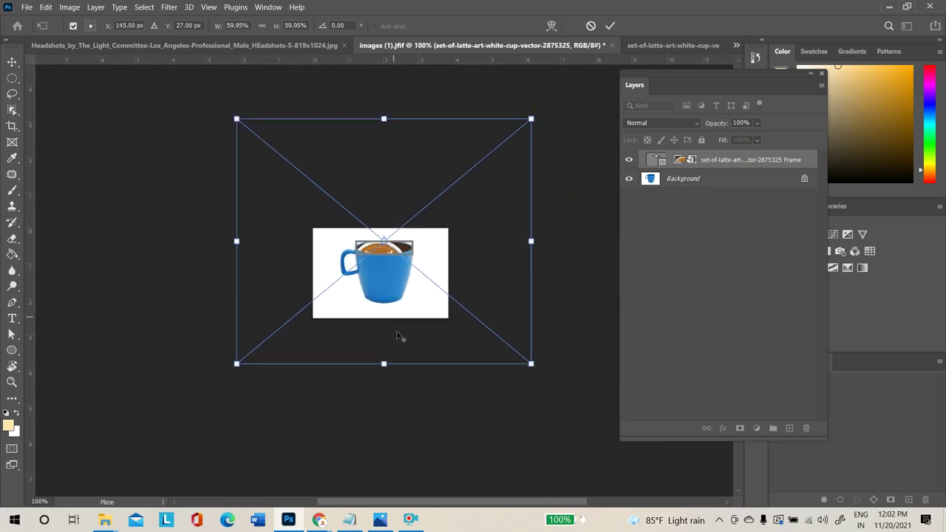
{"action": "left_click_drag", "start_coordinate": [384, 364], "coordinate": [404, 271]}
{"action": "key", "text": "ctrl+plus"}
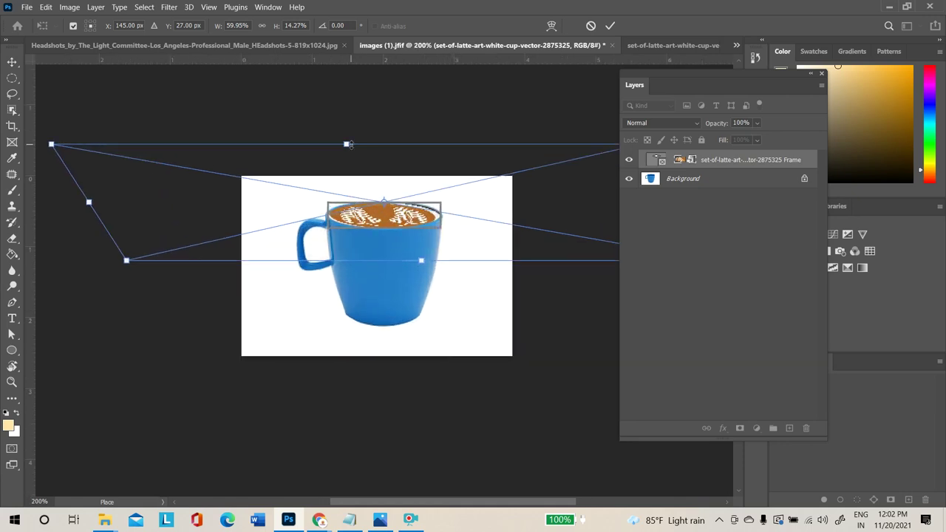
Skew and perspective-adjust the latte art, nudge it into place, and apply the transform
{"action": "left_click_drag", "start_coordinate": [346, 144], "coordinate": [353, 144]}
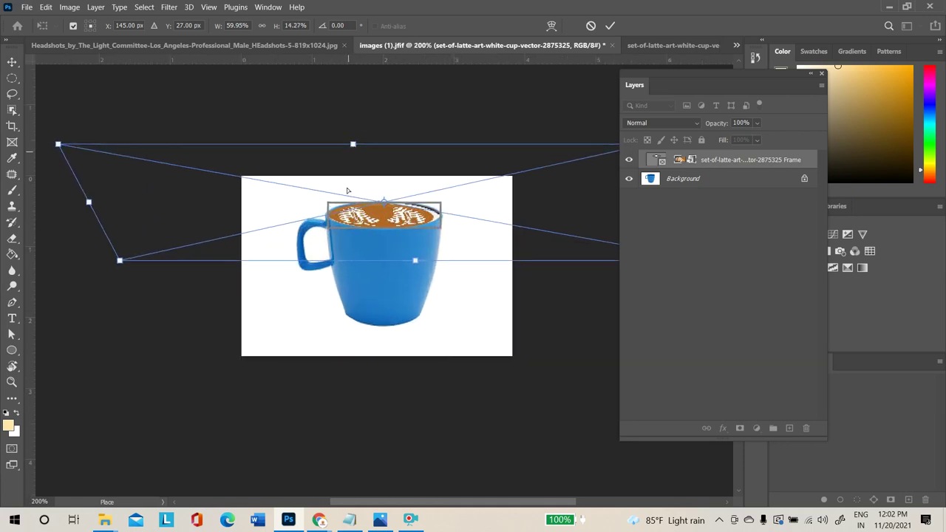
{"action": "mouse_move", "coordinate": [390, 220]}
{"action": "left_mouse_down"}
{"action": "mouse_move", "coordinate": [399, 220]}
{"action": "mouse_move", "coordinate": [390, 220]}
{"action": "left_mouse_up"}
{"action": "left_click_drag", "start_coordinate": [125, 262], "coordinate": [111, 269]}
{"action": "key", "text": "Right"}
{"action": "key", "text": "Right"}
{"action": "key", "text": "Right"}
{"action": "key", "text": "Right"}
{"action": "key", "text": "Right"}
{"action": "key", "text": "Right"}
{"action": "key", "text": "Right"}
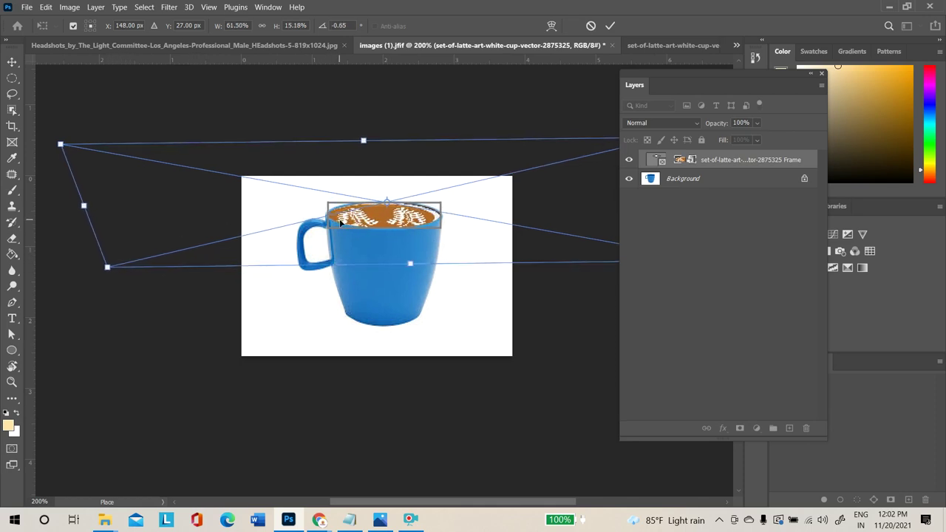
{"action": "key", "text": "Up"}
{"action": "key", "text": "Up"}
{"action": "key", "text": "Left"}
{"action": "key", "text": "Left"}
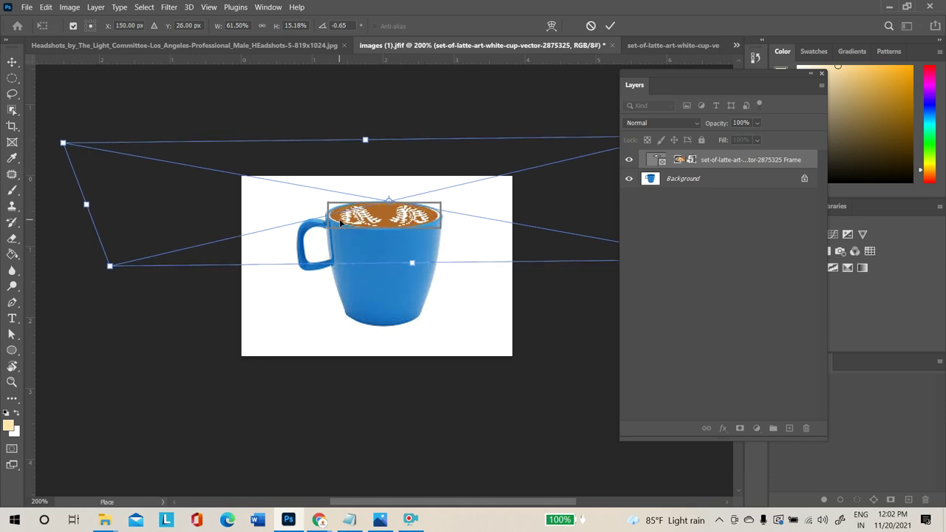
{"action": "key", "text": "Return"}
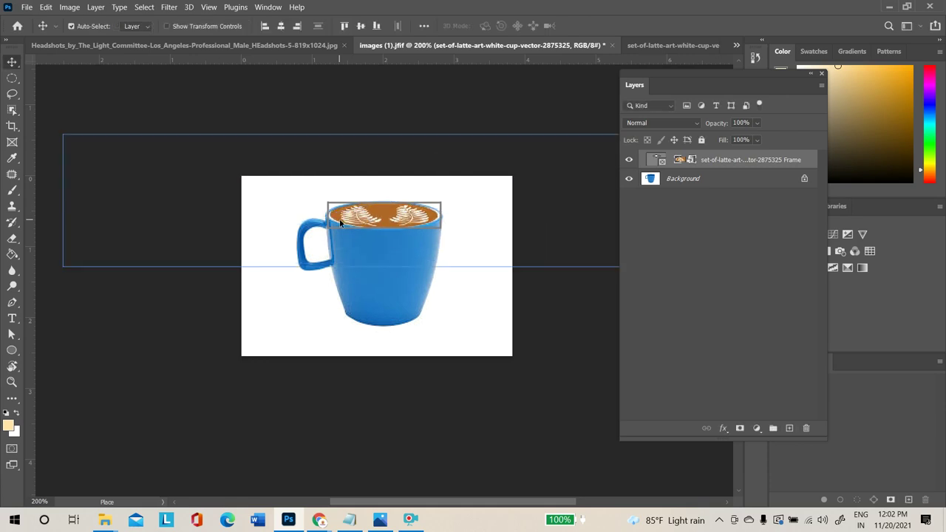
{"action": "key", "text": "ctrl+minus"}
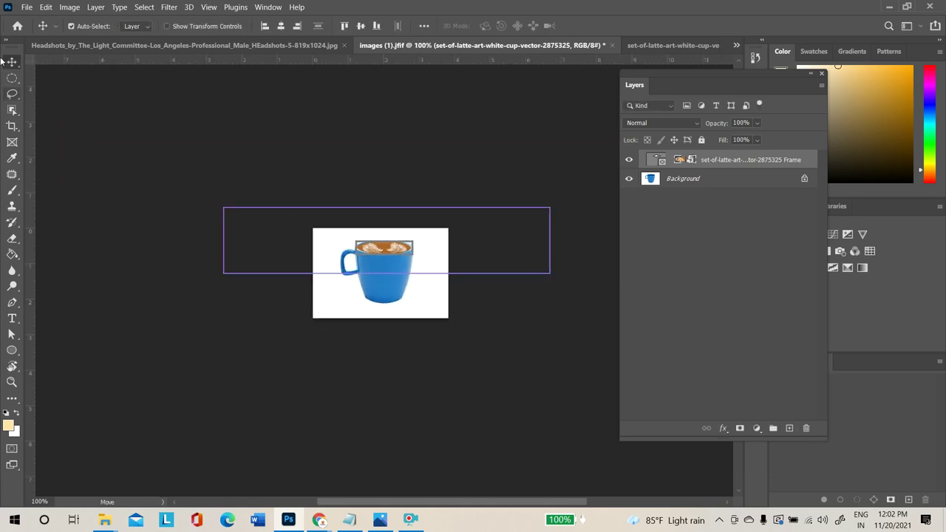
{"action": "left_click", "coordinate": [196, 168]}
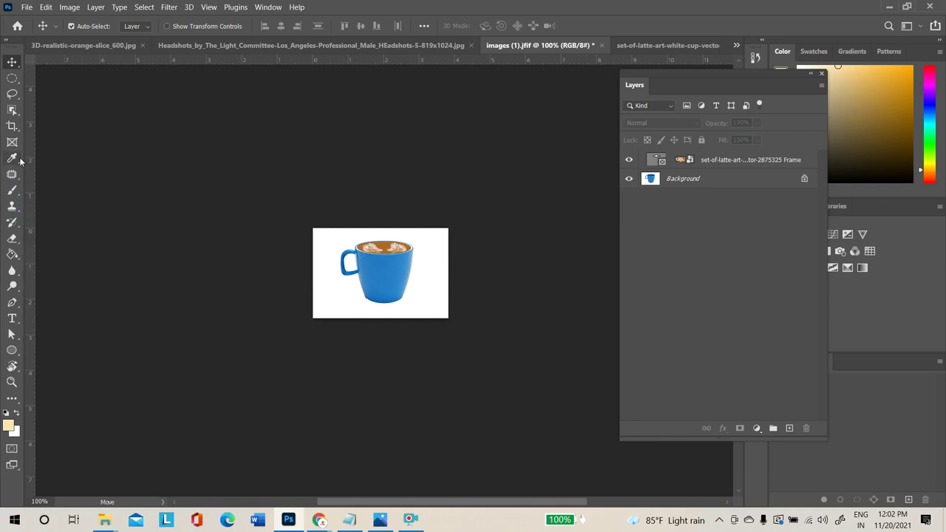
Sample the cup's blue as the foreground colour and choose the Content-Aware Move tool
{"action": "left_click", "coordinate": [21, 161]}
{"action": "left_click", "coordinate": [386, 259]}
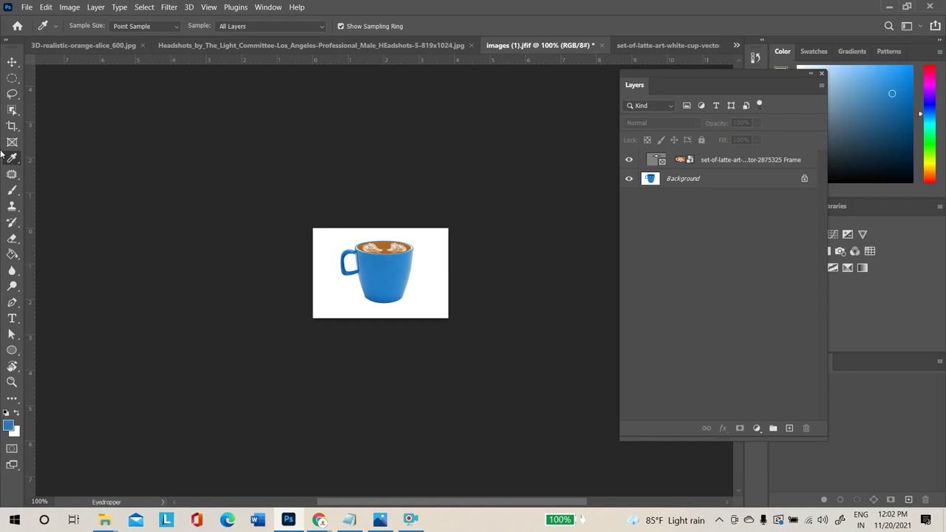
{"action": "left_click", "coordinate": [380, 253]}
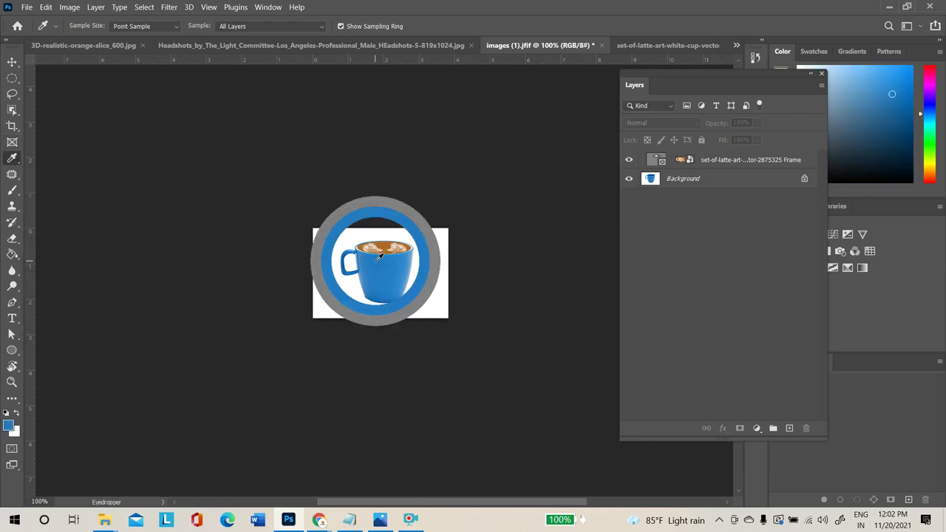
{"action": "left_click", "coordinate": [17, 182]}
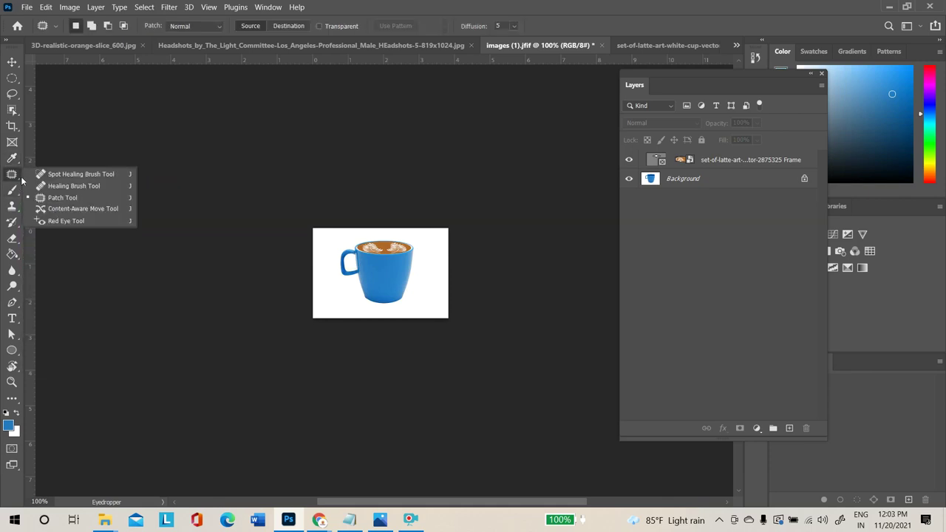
{"action": "left_click", "coordinate": [75, 210]}
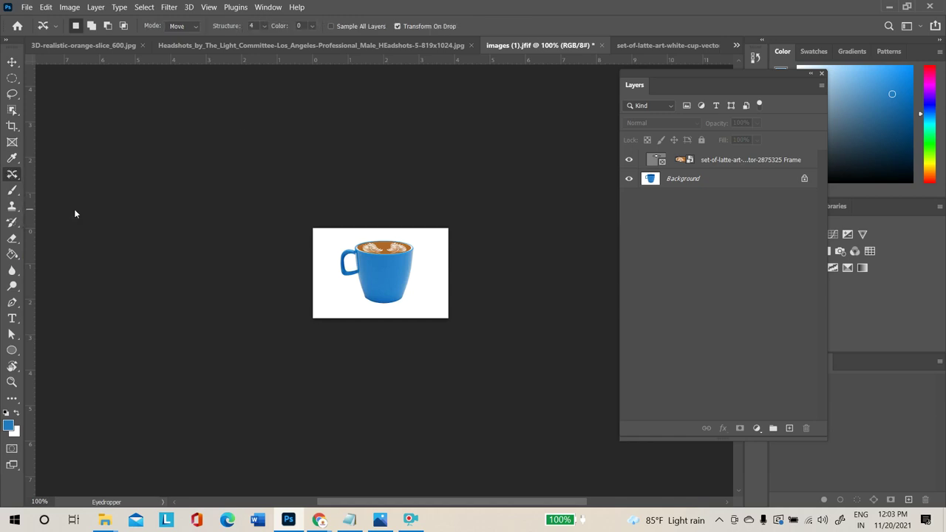
Close the latte-art document without saving its changes
{"action": "left_click", "coordinate": [708, 43]}
{"action": "key", "text": "ctrl+w"}
{"action": "left_click", "coordinate": [486, 206]}
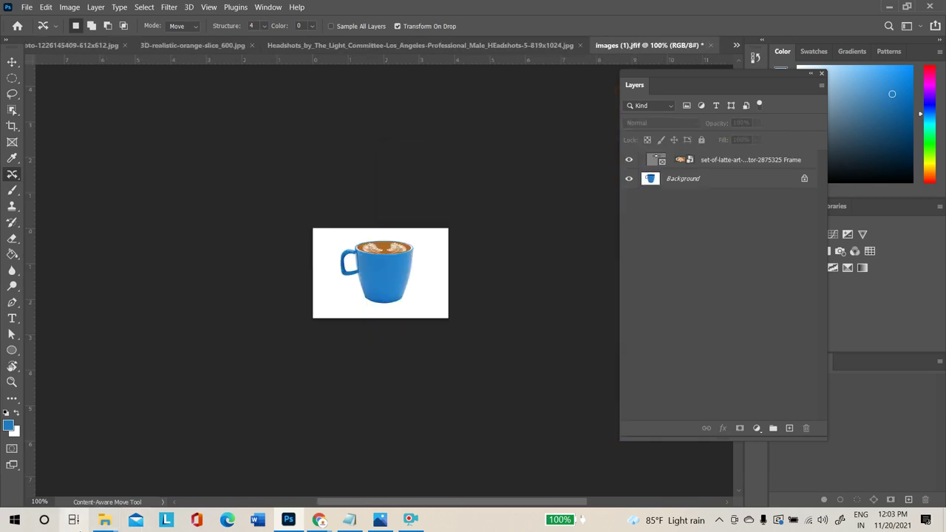
Open content aware.jpg from the Lesson10 folder in Photoshop
{"action": "left_click", "coordinate": [105, 520]}
{"action": "left_click", "coordinate": [78, 473]}
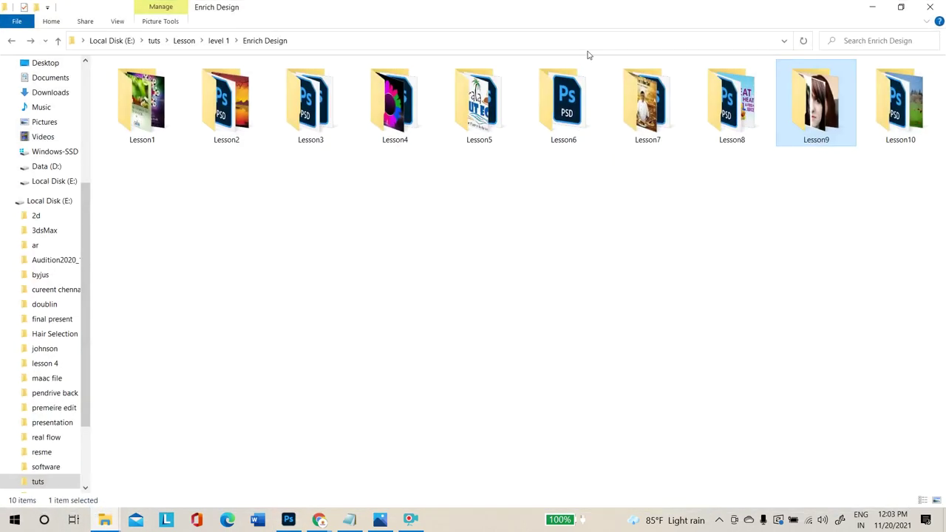
{"action": "double_click", "coordinate": [886, 72]}
{"action": "left_click_drag", "start_coordinate": [274, 98], "coordinate": [722, 47]}
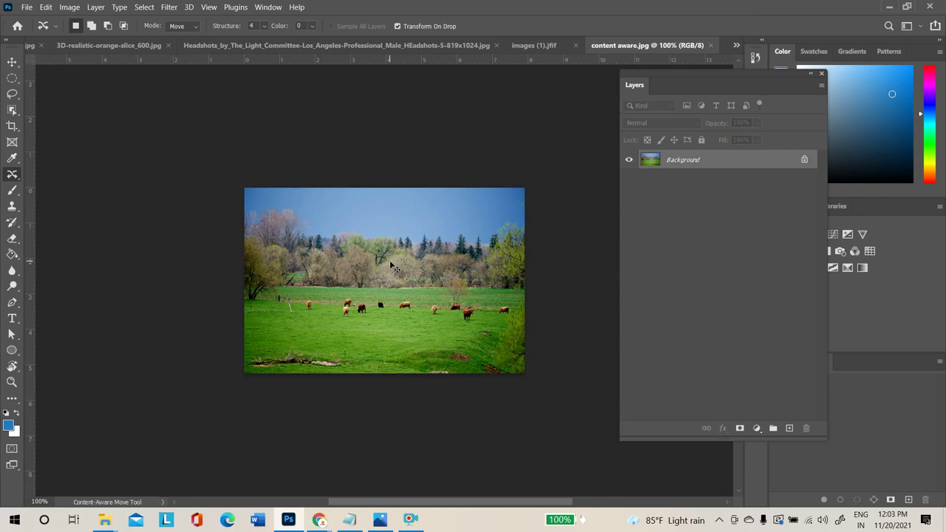
Zoom to 300%, lasso the middle light brown cow, Content-Aware fill it with grass, then deselect
{"action": "key", "text": "ctrl+plus"}
{"action": "key", "text": "ctrl+plus"}
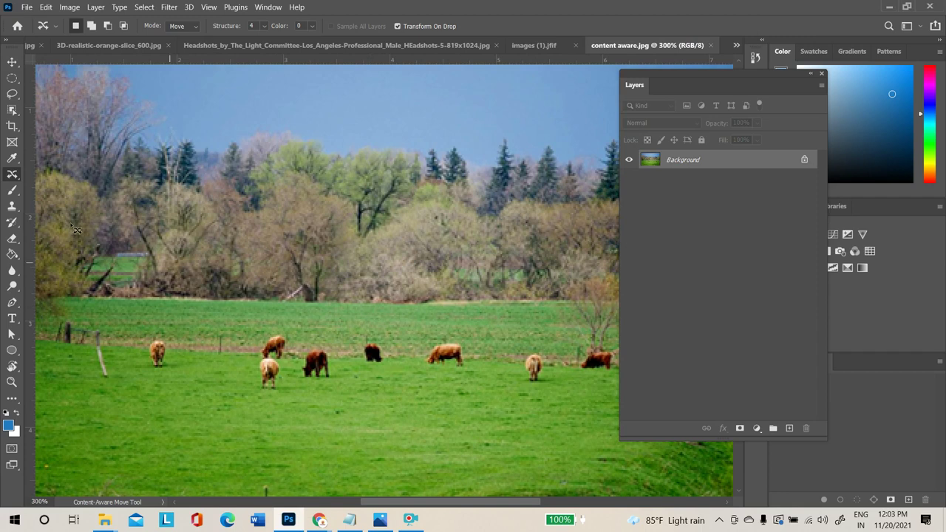
{"action": "right_click", "coordinate": [13, 176]}
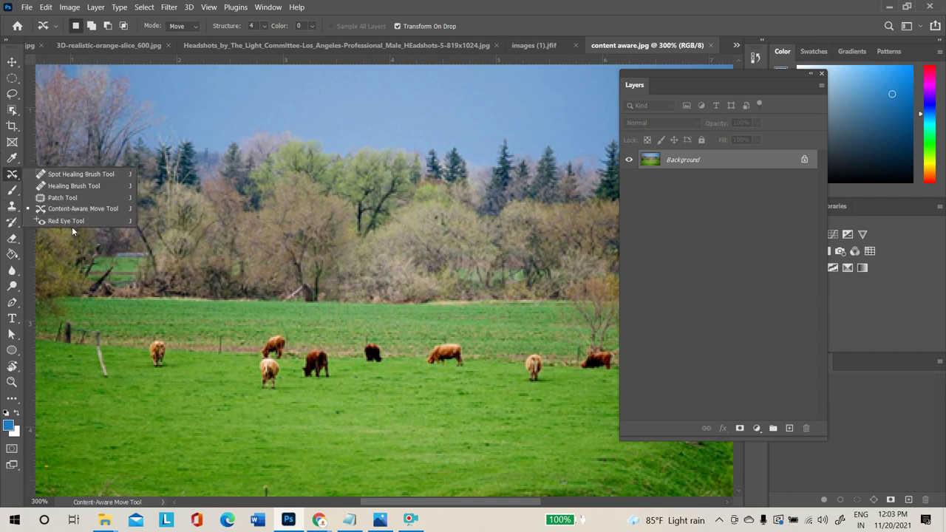
{"action": "left_click", "coordinate": [77, 210]}
{"action": "left_click_drag", "start_coordinate": [428, 369], "coordinate": [442, 337]}
{"action": "left_click_drag", "start_coordinate": [477, 370], "coordinate": [441, 383]}
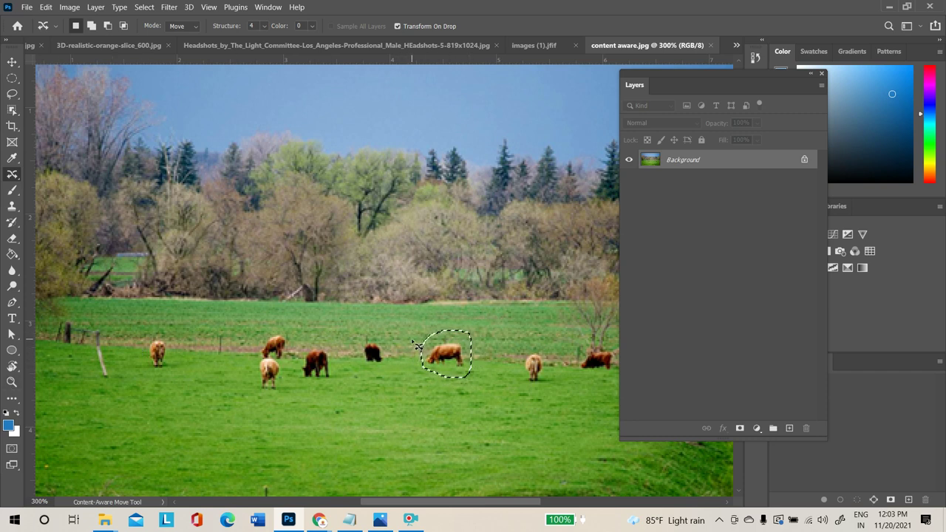
{"action": "key", "text": "shift+F5"}
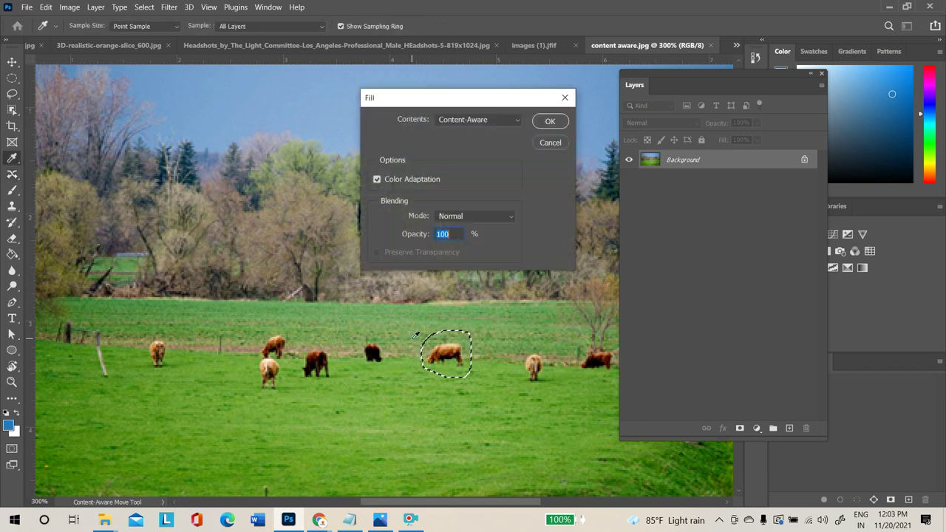
{"action": "key", "text": "Return"}
{"action": "key", "text": "j"}
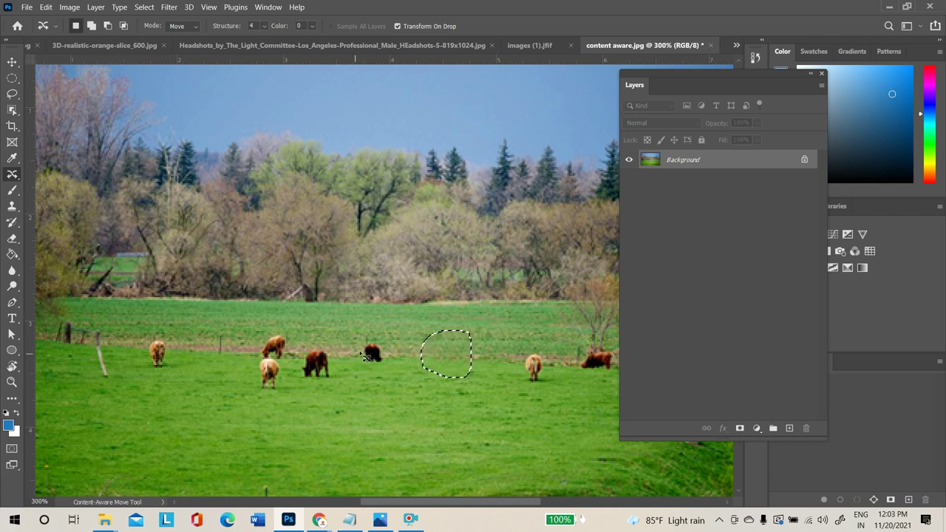
{"action": "left_click", "coordinate": [380, 325]}
Content-aware move the black cow rightwards into the emptied spot and deselect
{"action": "mouse_move", "coordinate": [393, 363]}
{"action": "left_mouse_down"}
{"action": "mouse_move", "coordinate": [362, 375]}
{"action": "mouse_move", "coordinate": [355, 348]}
{"action": "mouse_move", "coordinate": [385, 335]}
{"action": "mouse_move", "coordinate": [386, 360]}
{"action": "mouse_move", "coordinate": [456, 355]}
{"action": "left_mouse_up"}
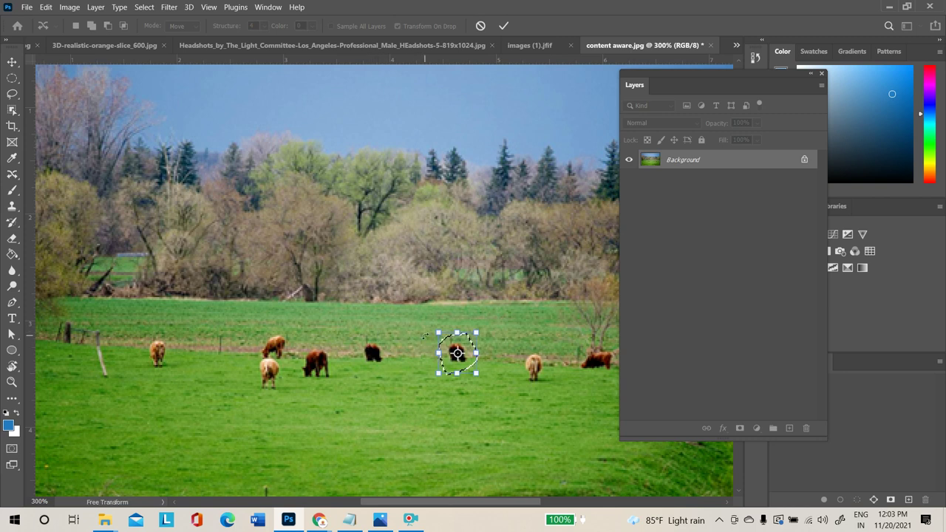
{"action": "key", "text": "Return"}
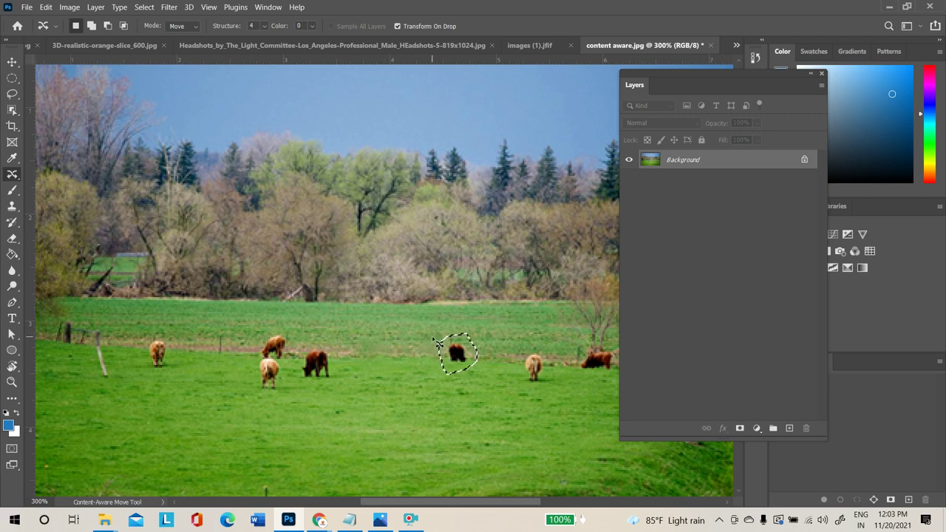
{"action": "left_click", "coordinate": [388, 375]}
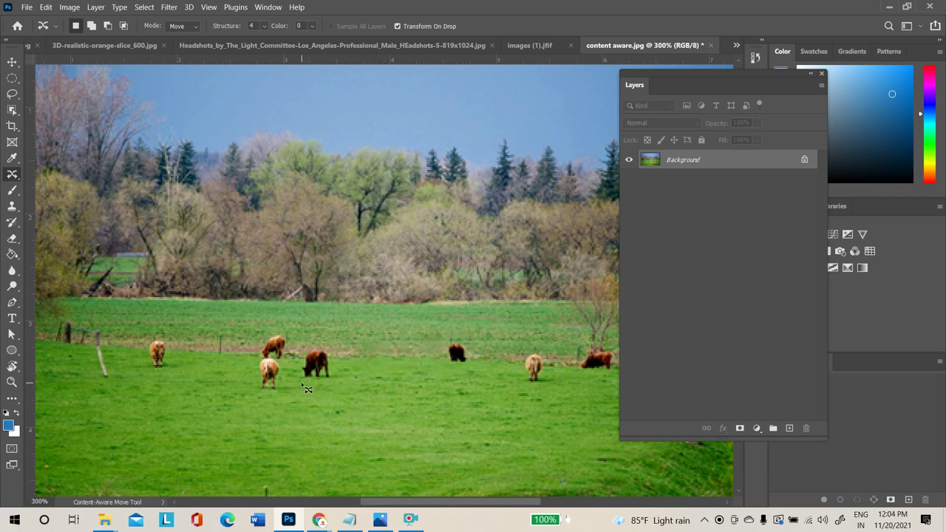
Outline another cow, move it lower into the foreground grass, deselect and zoom out
{"action": "left_click_drag", "start_coordinate": [299, 372], "coordinate": [320, 339]}
{"action": "mouse_move", "coordinate": [367, 375]}
{"action": "left_mouse_down"}
{"action": "mouse_move", "coordinate": [300, 378]}
{"action": "mouse_move", "coordinate": [338, 364]}
{"action": "mouse_move", "coordinate": [467, 401]}
{"action": "left_mouse_up"}
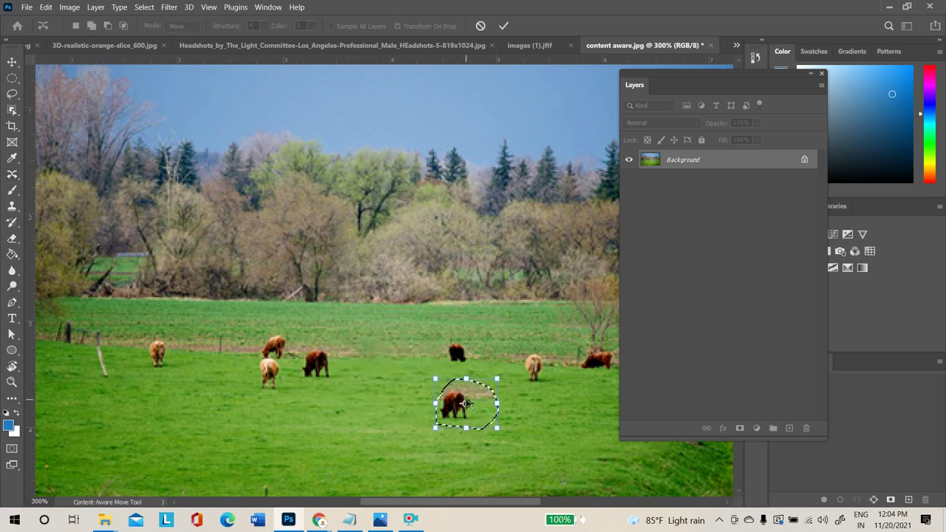
{"action": "key", "text": "Return"}
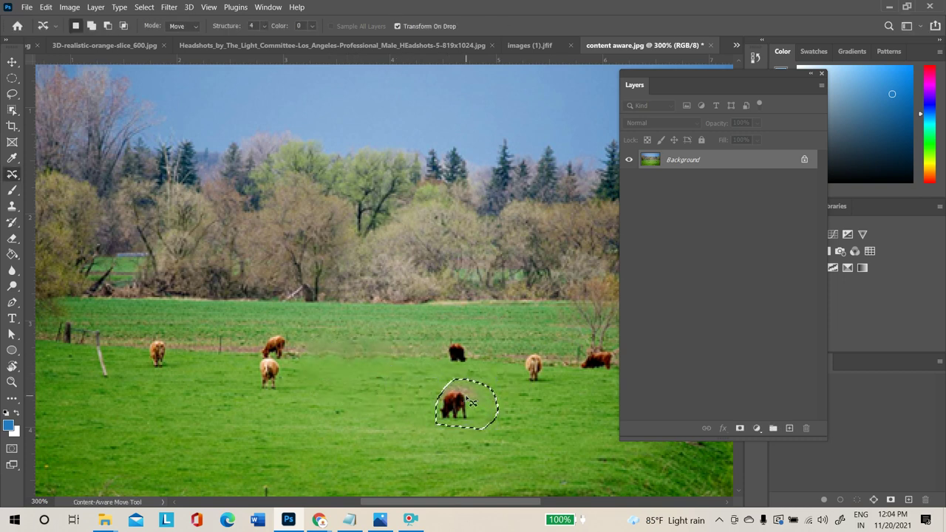
{"action": "key", "text": "ctrl+d"}
{"action": "key", "text": "ctrl+minus"}
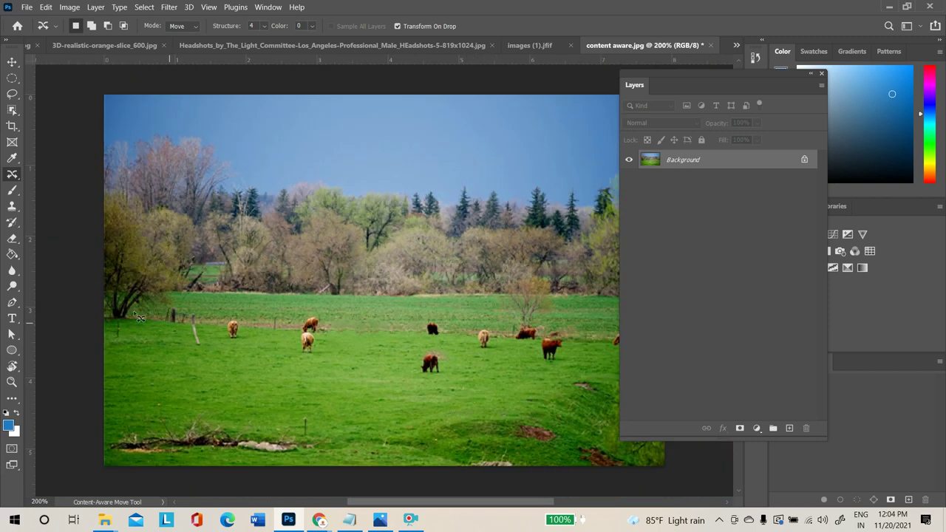
Close the content aware, pink splash, blue cup and headshot documents without saving
{"action": "right_click", "coordinate": [13, 173]}
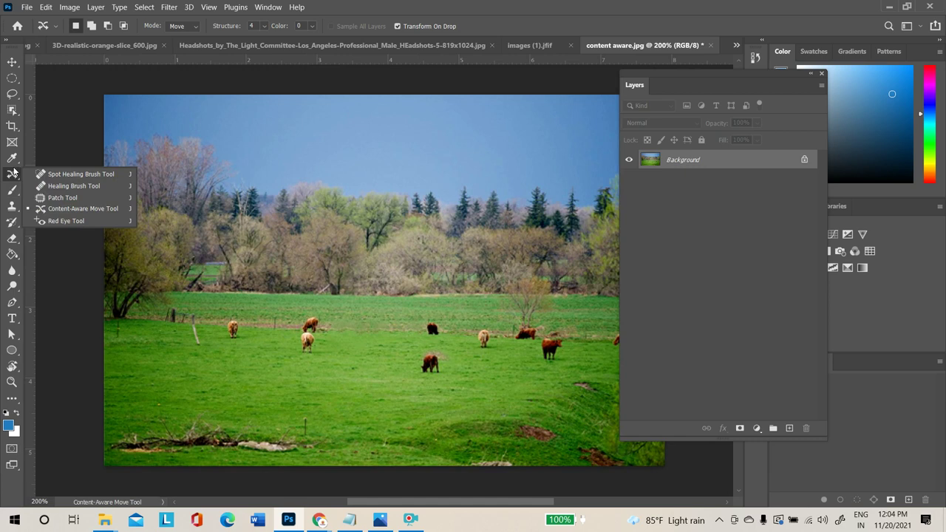
{"action": "left_click", "coordinate": [717, 46]}
{"action": "left_click", "coordinate": [709, 45]}
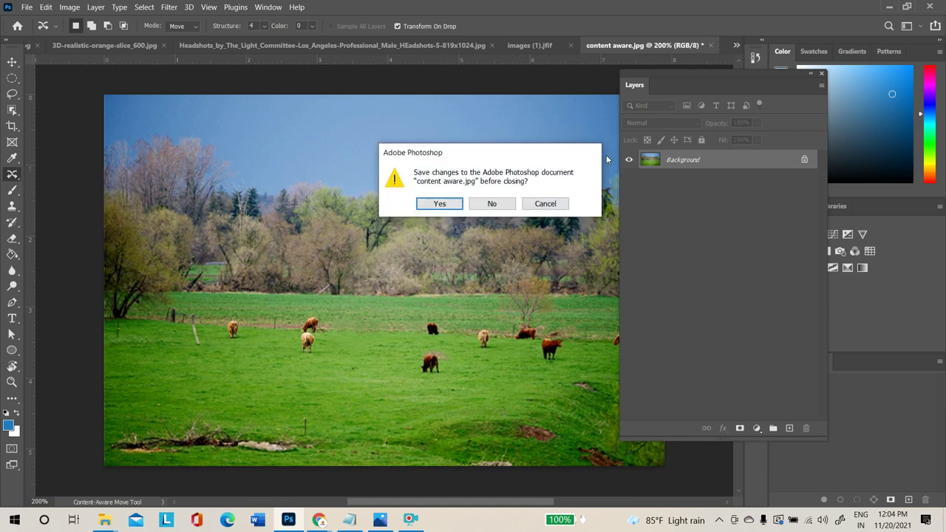
{"action": "left_click", "coordinate": [491, 204]}
{"action": "left_click", "coordinate": [109, 46]}
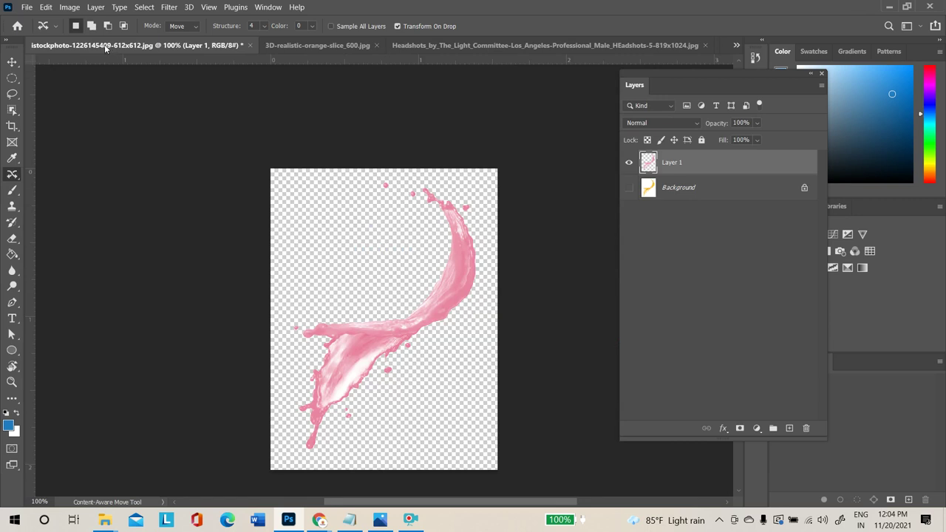
{"action": "left_click", "coordinate": [250, 45]}
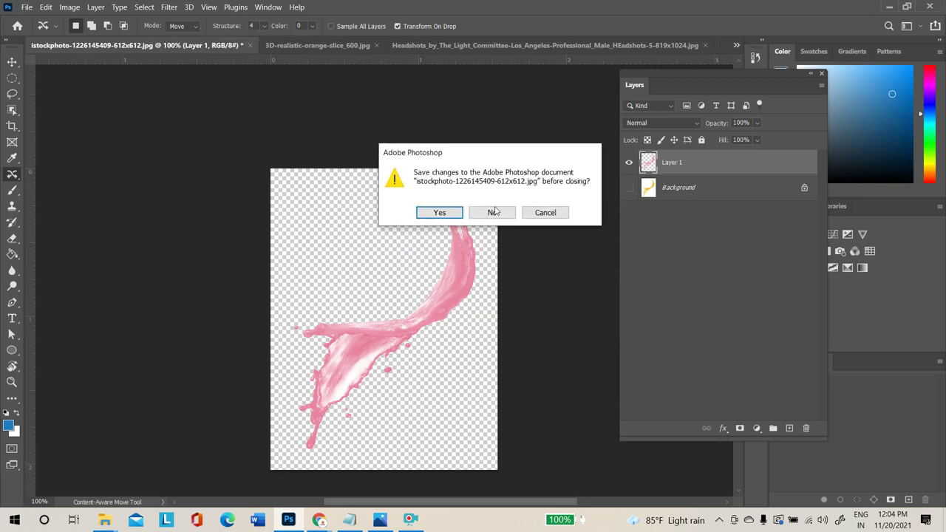
{"action": "left_click", "coordinate": [492, 211]}
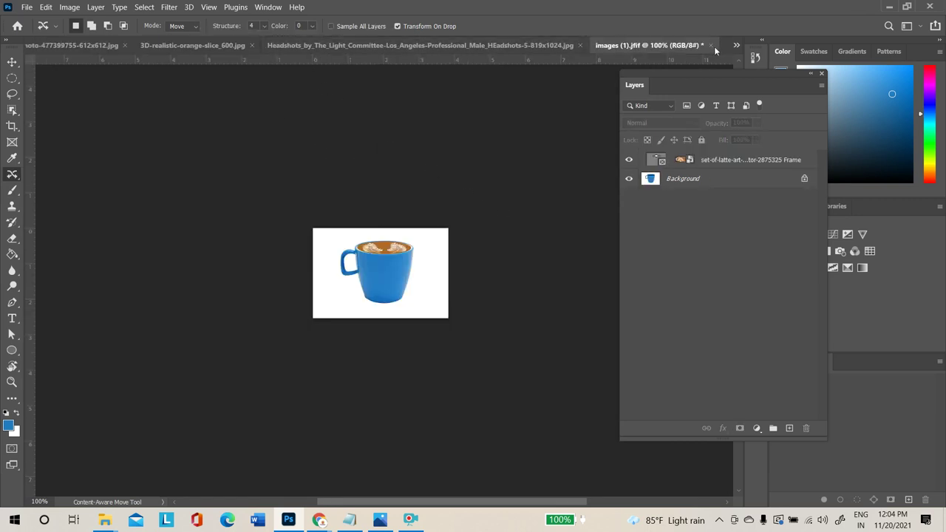
{"action": "left_click", "coordinate": [710, 45]}
{"action": "left_click", "coordinate": [494, 204]}
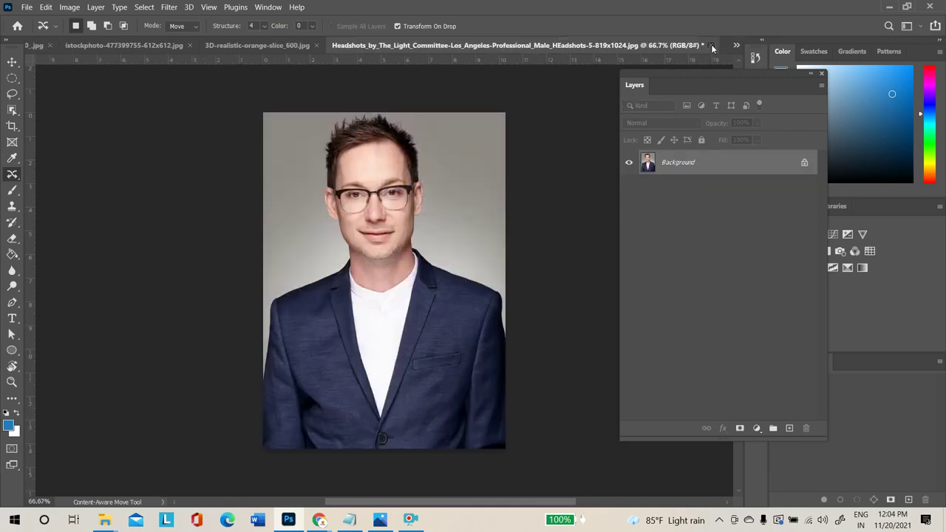
{"action": "left_click", "coordinate": [712, 45]}
{"action": "left_click", "coordinate": [506, 216]}
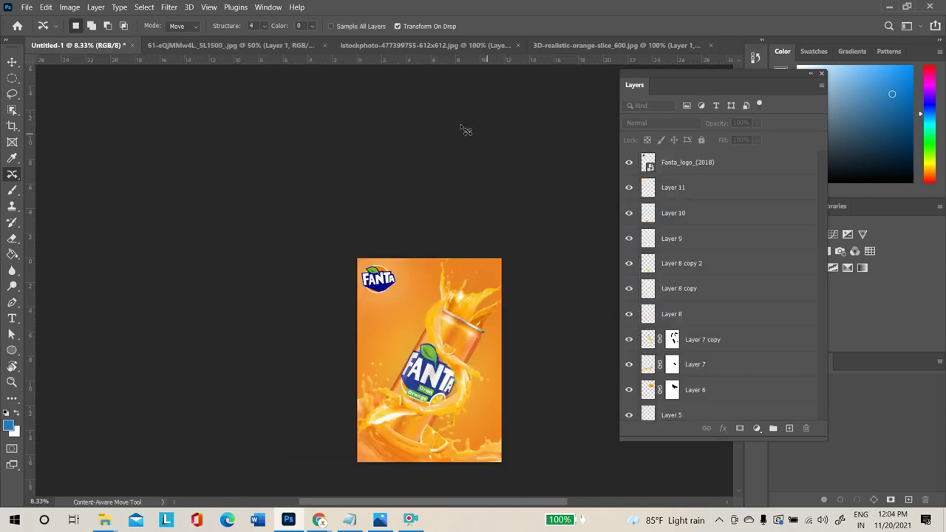
Save the Fanta poster to the Desktop as ggg.psd, accepting the format options
{"action": "left_click", "coordinate": [26, 7]}
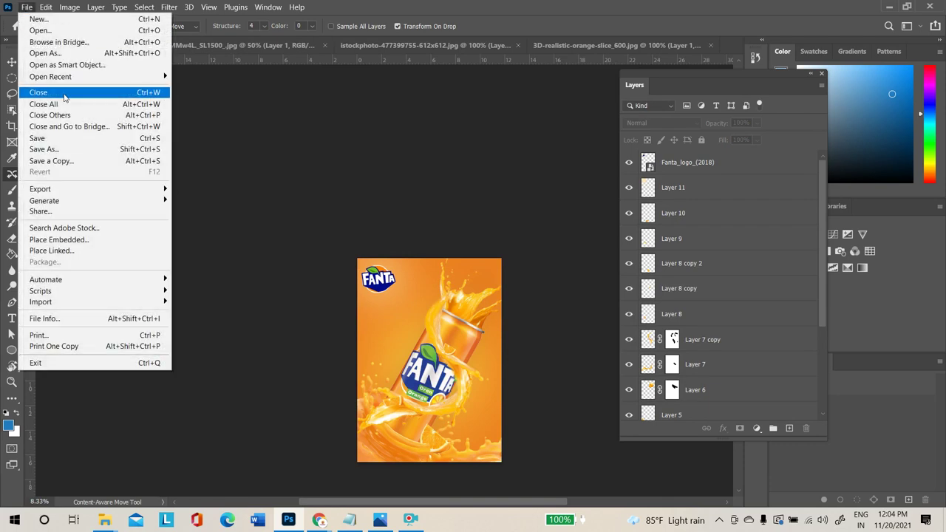
{"action": "left_click", "coordinate": [80, 148]}
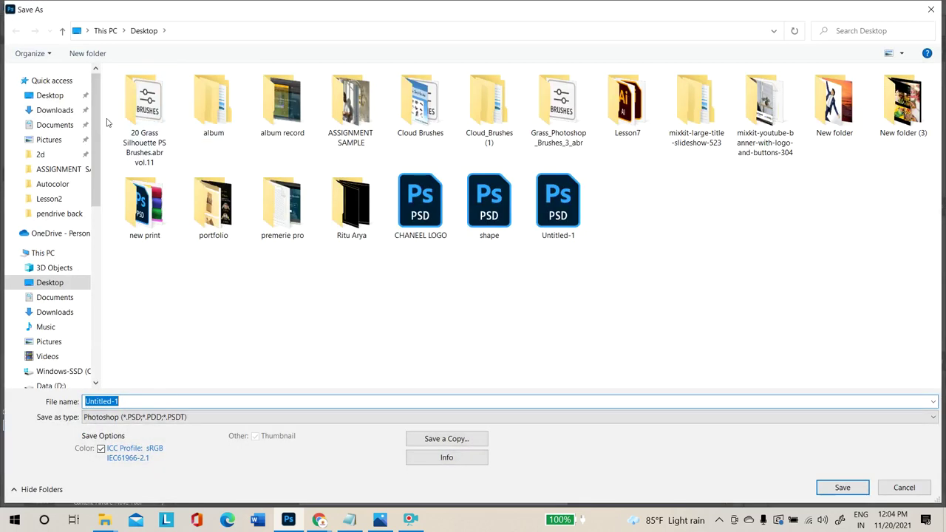
{"action": "left_click", "coordinate": [62, 101]}
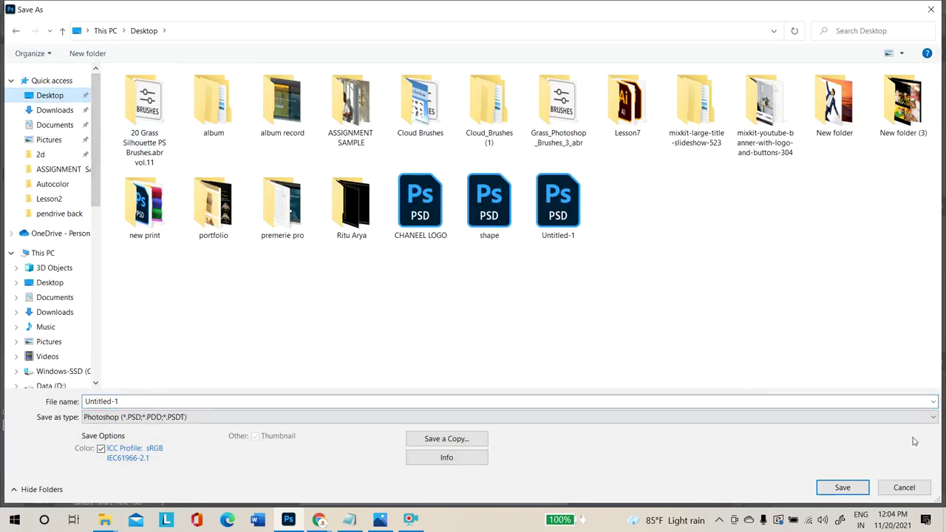
{"action": "left_click", "coordinate": [842, 487]}
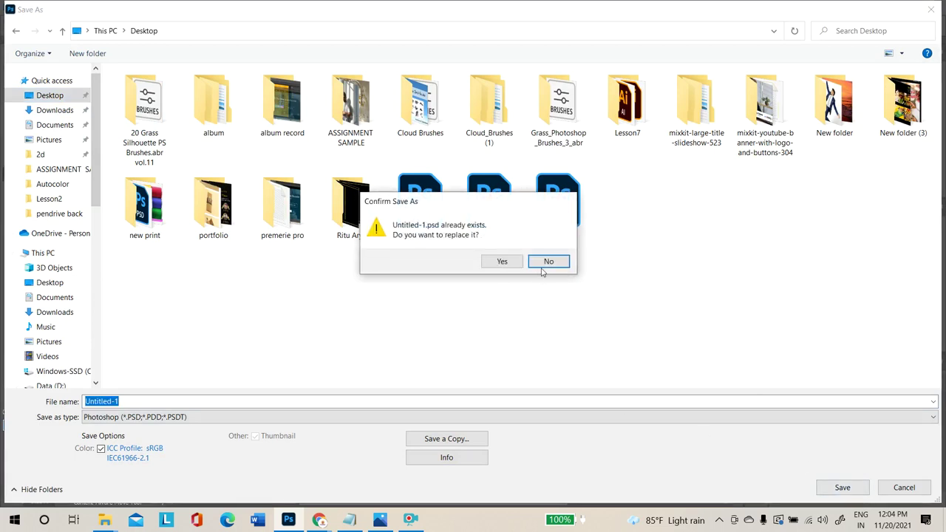
{"action": "left_click", "coordinate": [545, 259]}
{"action": "key", "text": "Return"}
{"action": "left_click", "coordinate": [548, 261]}
{"action": "type", "text": "gg"}
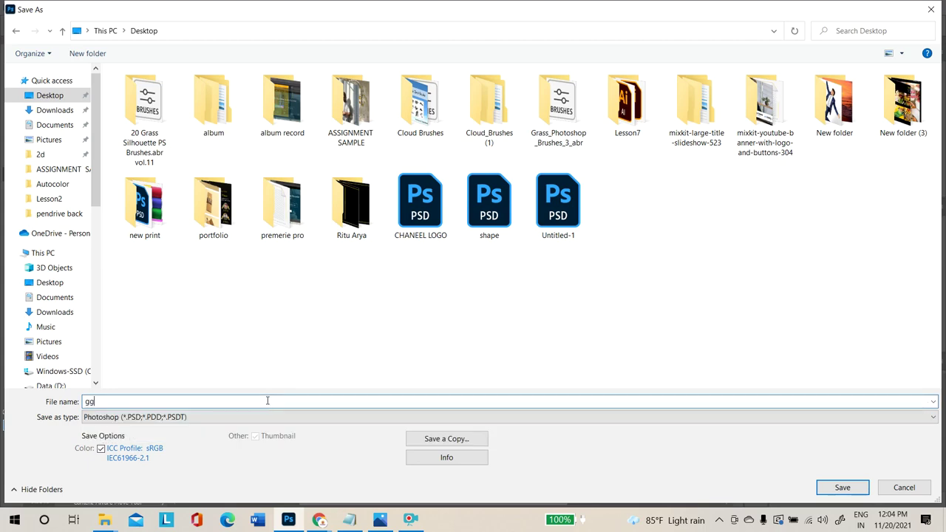
{"action": "type", "text": "g"}
{"action": "left_click", "coordinate": [857, 484]}
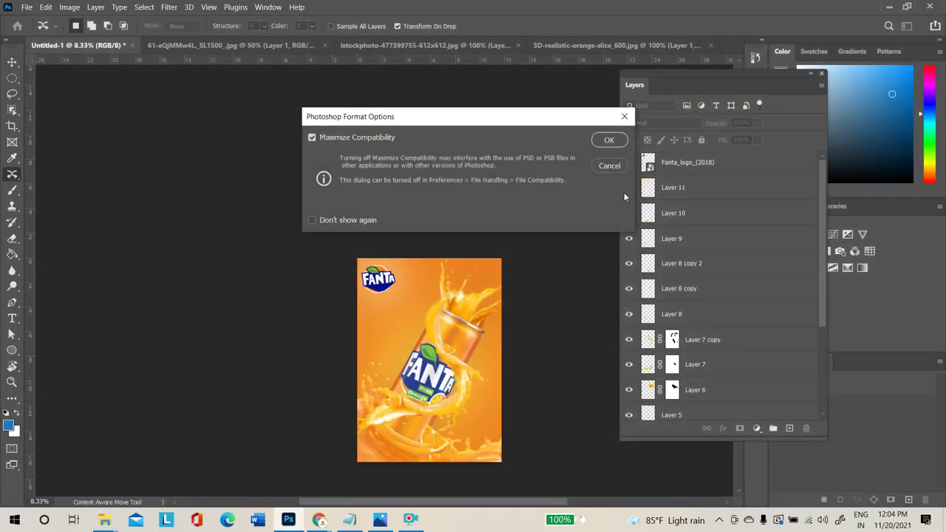
{"action": "left_click", "coordinate": [617, 144]}
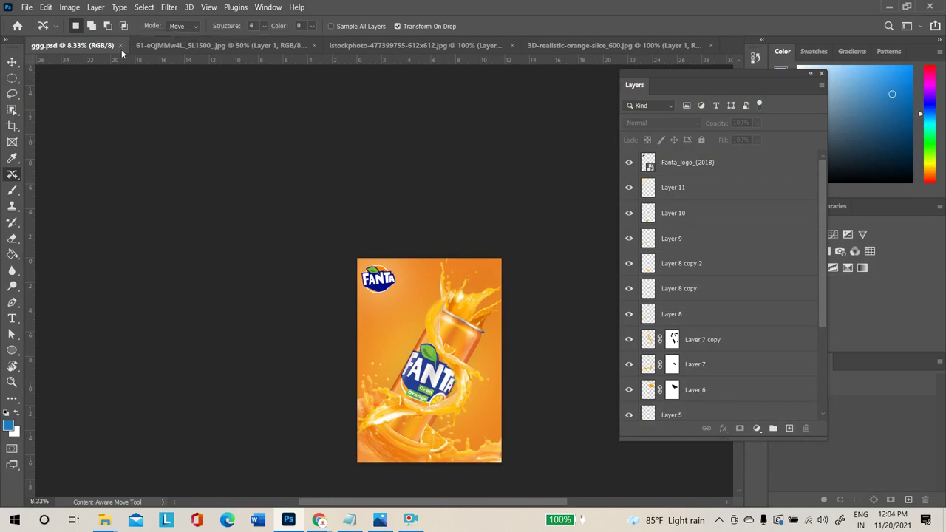
Close ggg.psd, the Fanta can, juice splash and orange slice images unsaved, then minimize Photoshop
{"action": "left_click", "coordinate": [120, 45]}
{"action": "left_click", "coordinate": [214, 45]}
{"action": "key", "text": "Tab"}
{"action": "key", "text": "Return"}
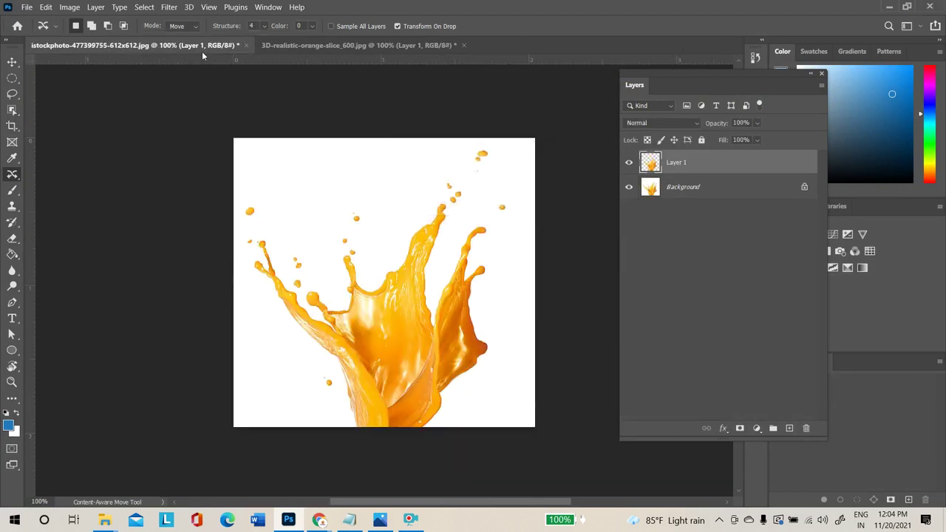
{"action": "left_click", "coordinate": [238, 45]}
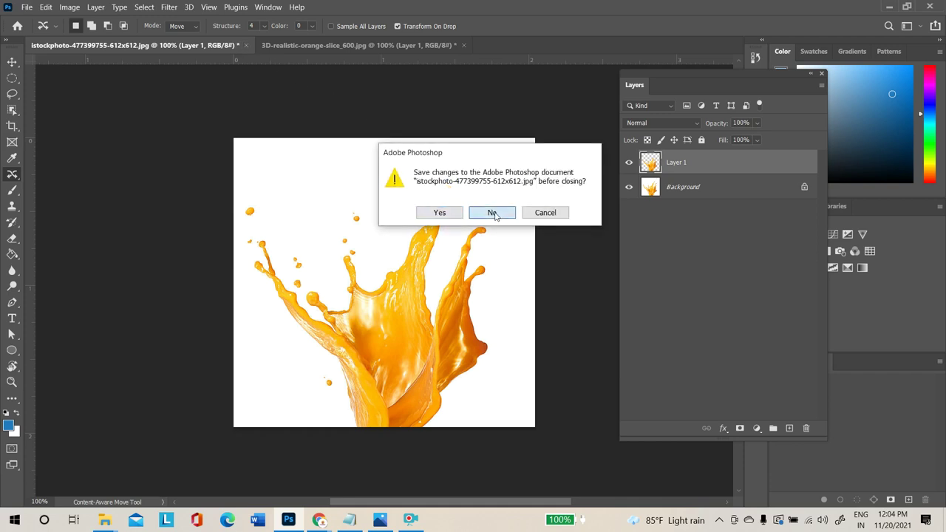
{"action": "left_click", "coordinate": [490, 212]}
{"action": "left_click", "coordinate": [233, 44]}
{"action": "left_click", "coordinate": [492, 205]}
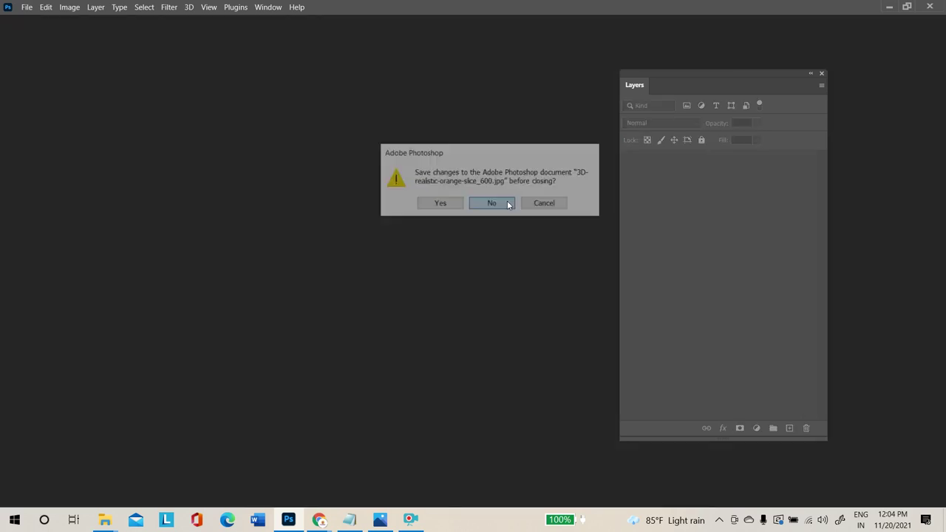
{"action": "left_click", "coordinate": [930, 6]}
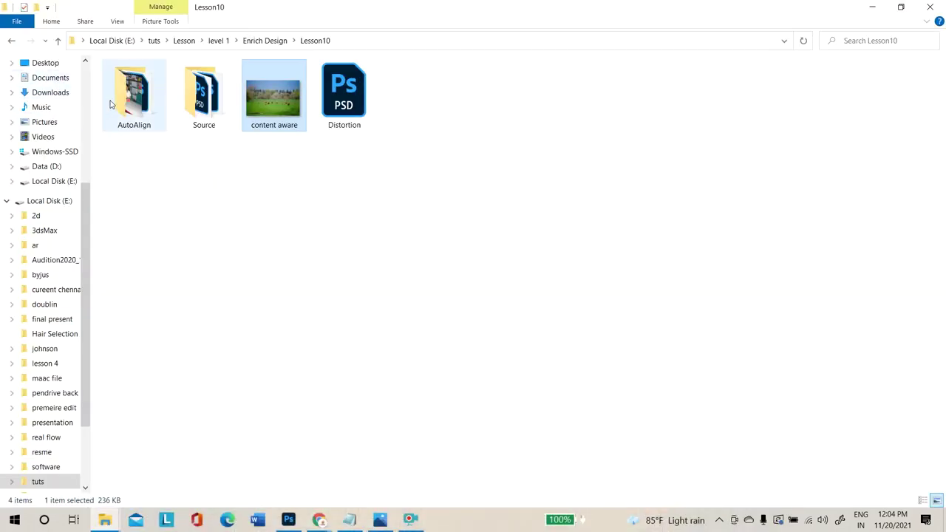
Select a1, a2 and a3 in the Source folder and paste them onto the desktop
{"action": "double_click", "coordinate": [206, 102]}
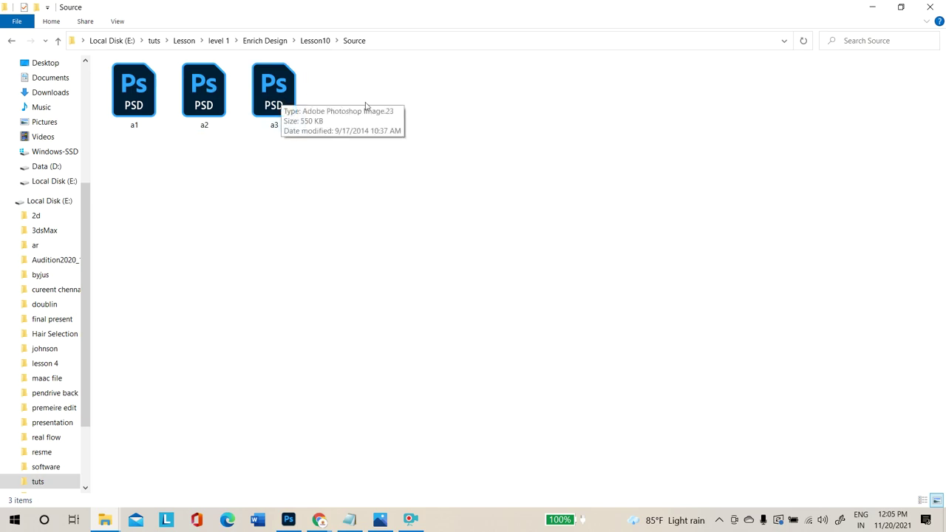
{"action": "left_click_drag", "start_coordinate": [373, 88], "coordinate": [126, 150]}
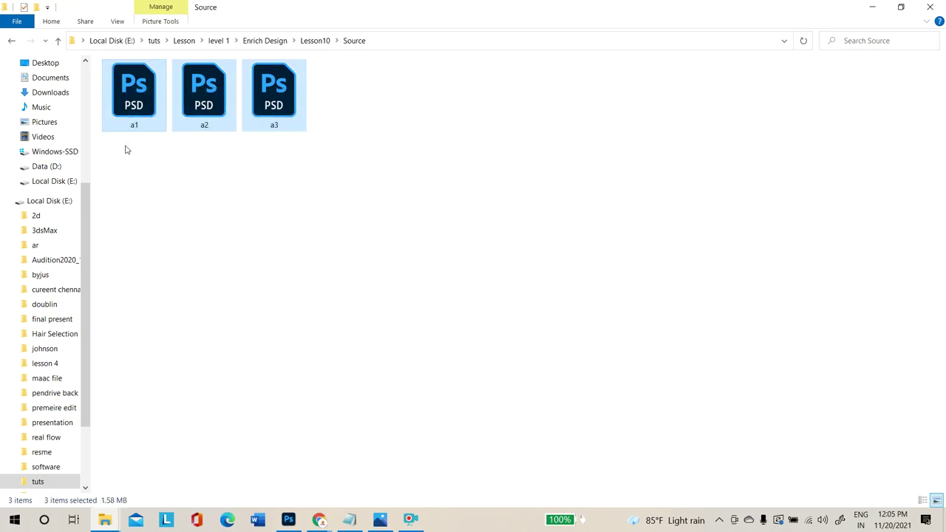
{"action": "left_click", "coordinate": [872, 7]}
{"action": "left_click_drag", "start_coordinate": [535, 139], "coordinate": [772, 141]}
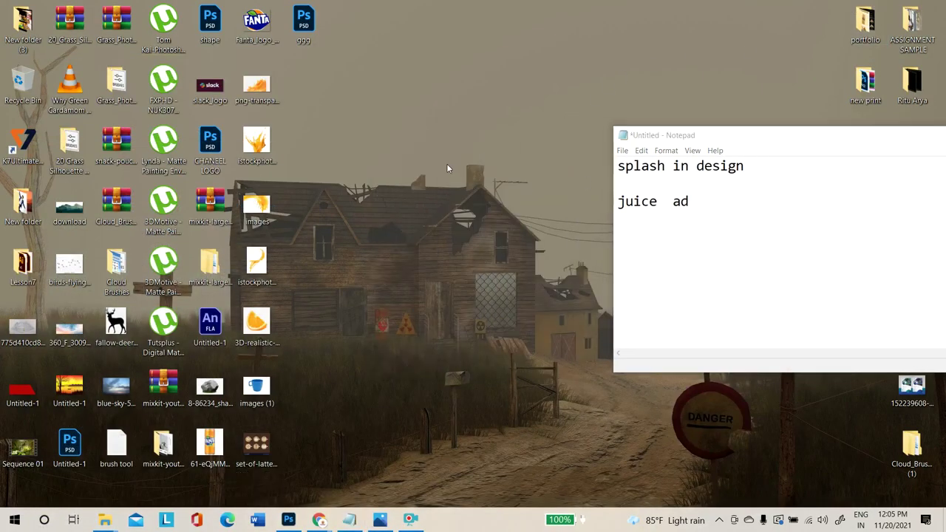
{"action": "key", "text": "ctrl+v"}
{"action": "left_click_drag", "start_coordinate": [325, 94], "coordinate": [417, 94]}
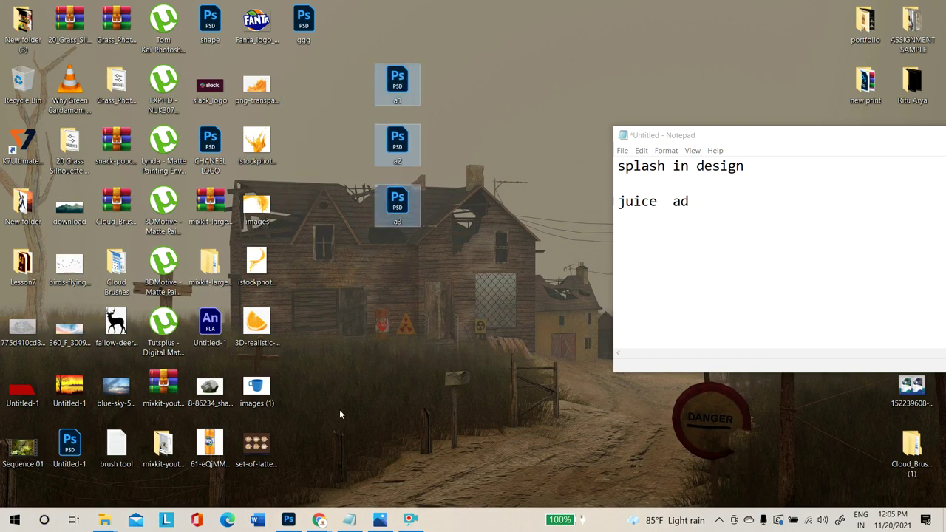
{"action": "left_click", "coordinate": [289, 520]}
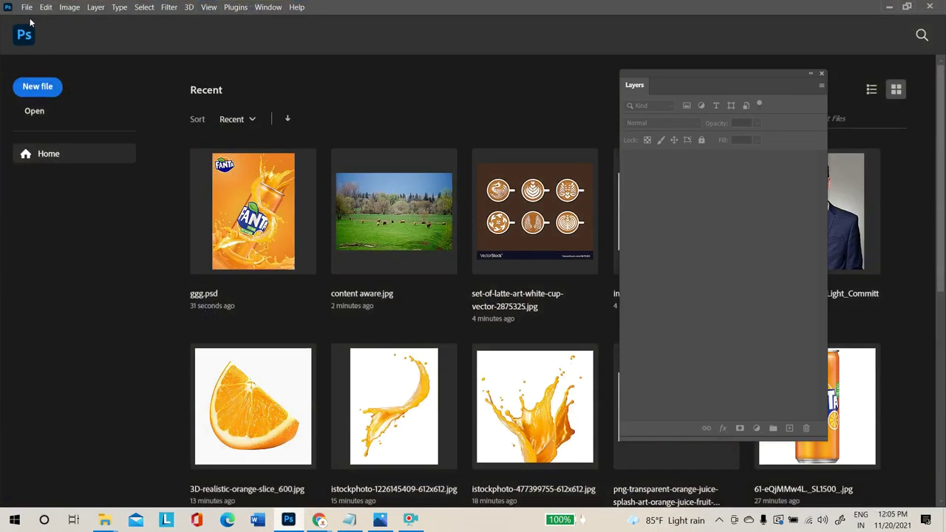
Run Photomerge in Auto layout on a1.psd, a2.psd and a3.psd from the Desktop
{"action": "left_click", "coordinate": [26, 7]}
{"action": "mouse_move", "coordinate": [101, 280]}
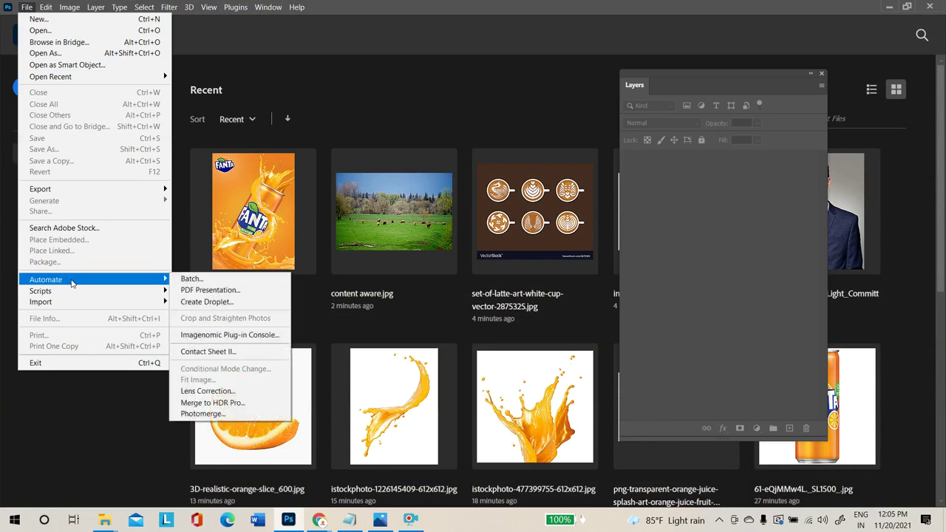
{"action": "left_click", "coordinate": [244, 416]}
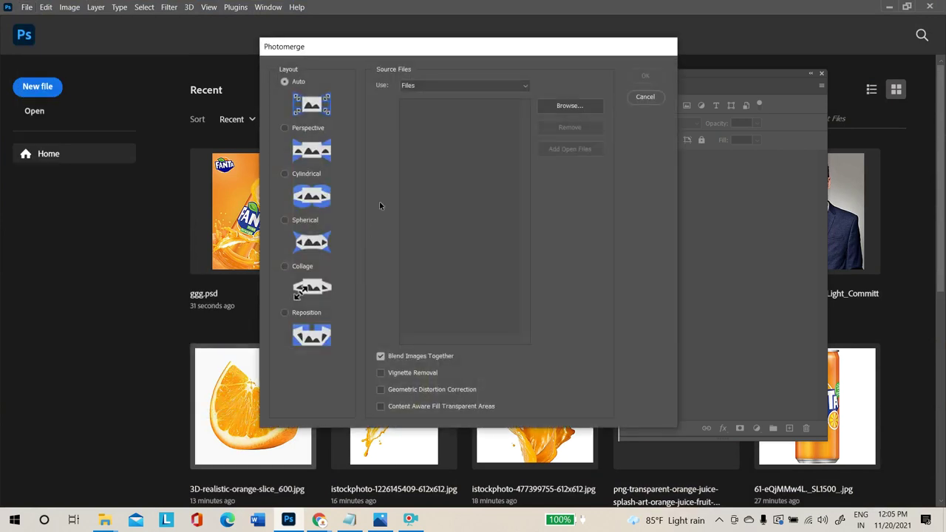
{"action": "left_click", "coordinate": [576, 108]}
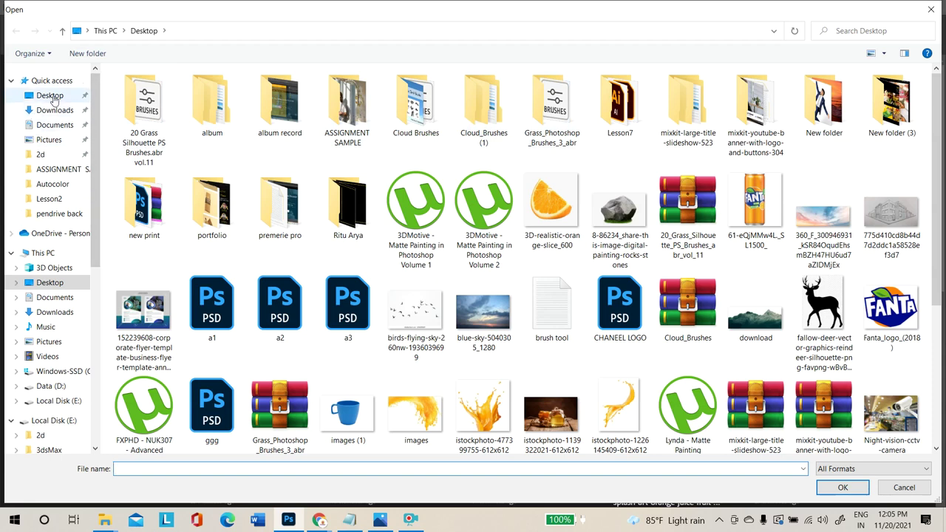
{"action": "left_click", "coordinate": [52, 97]}
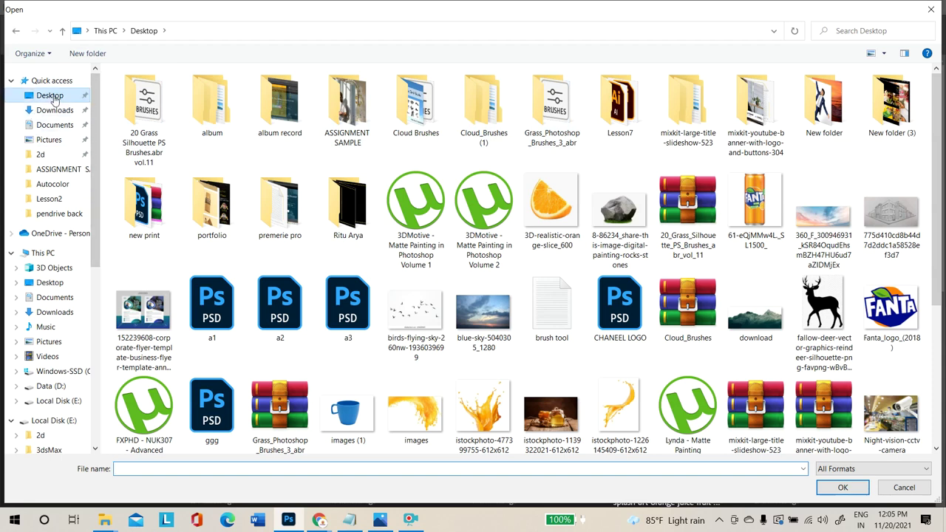
{"action": "left_click", "coordinate": [221, 317]}
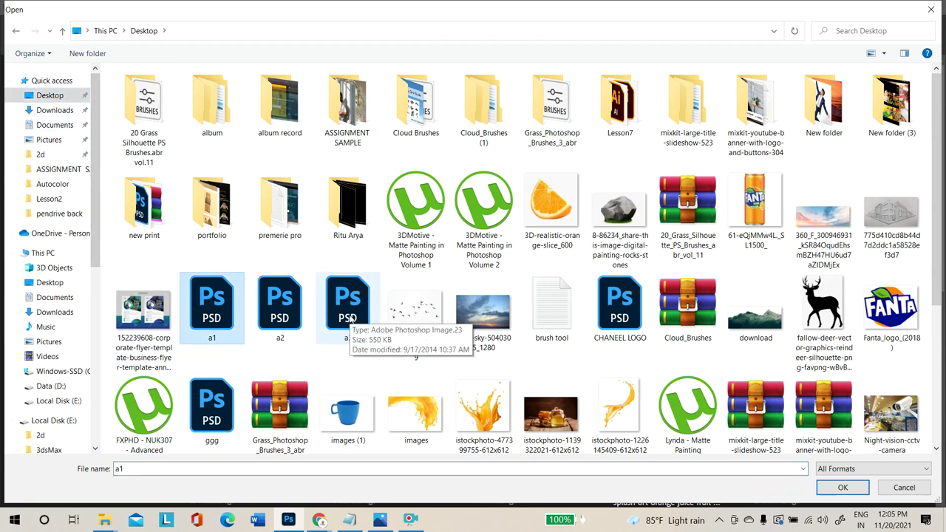
{"action": "left_click", "coordinate": [352, 318], "text": "ctrl"}
{"action": "left_click", "coordinate": [303, 318], "text": "ctrl"}
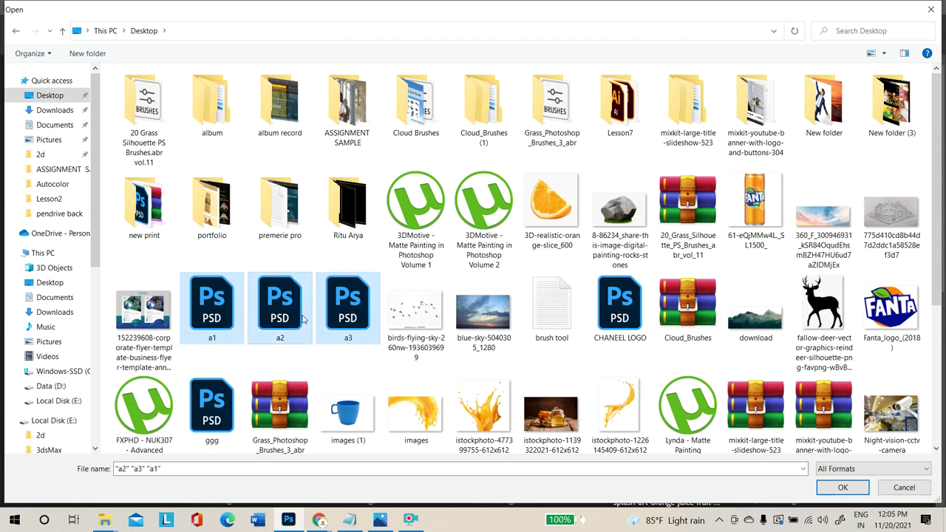
{"action": "left_click", "coordinate": [842, 488]}
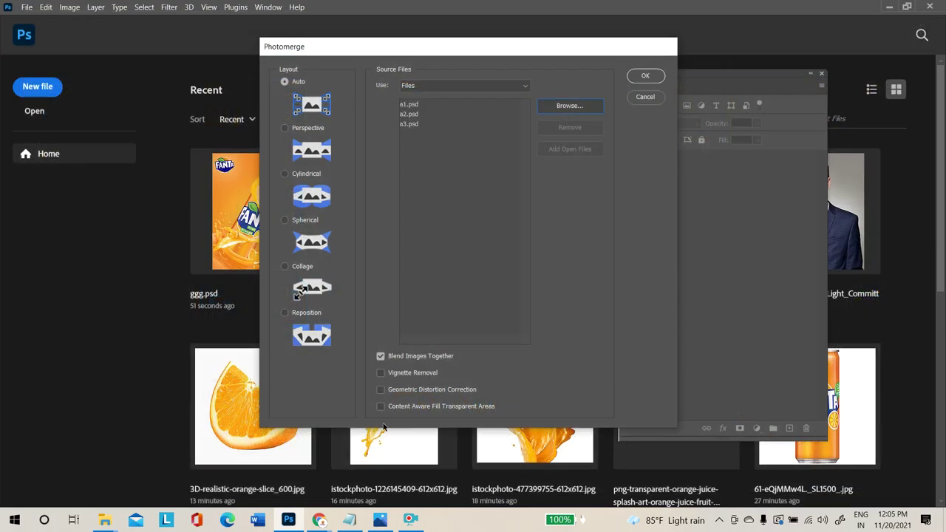
{"action": "left_click", "coordinate": [645, 76]}
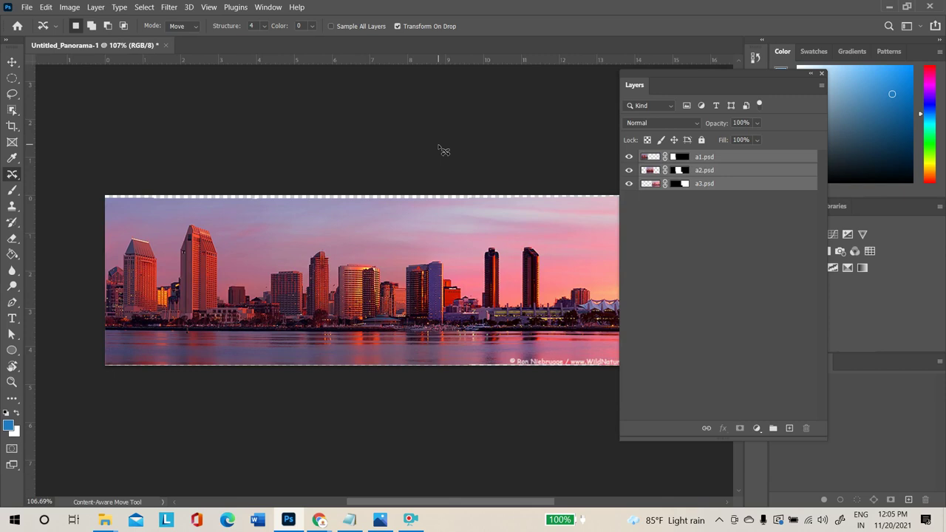
Dock the Layers panel with the other panels and zoom out to view the whole panorama
{"action": "left_click_drag", "start_coordinate": [695, 74], "coordinate": [735, 73]}
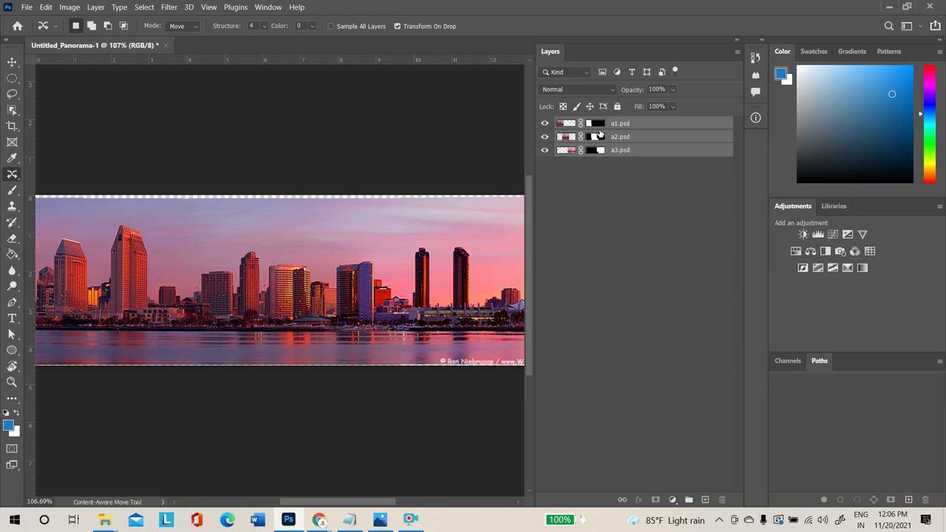
{"action": "key", "text": "ctrl+minus"}
{"action": "key", "text": "ctrl+minus"}
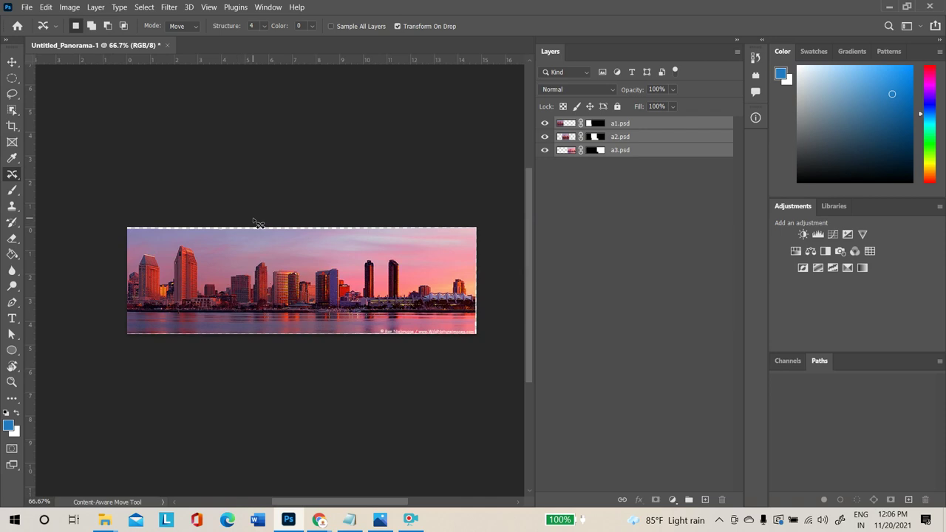
{"action": "left_click", "coordinate": [14, 129]}
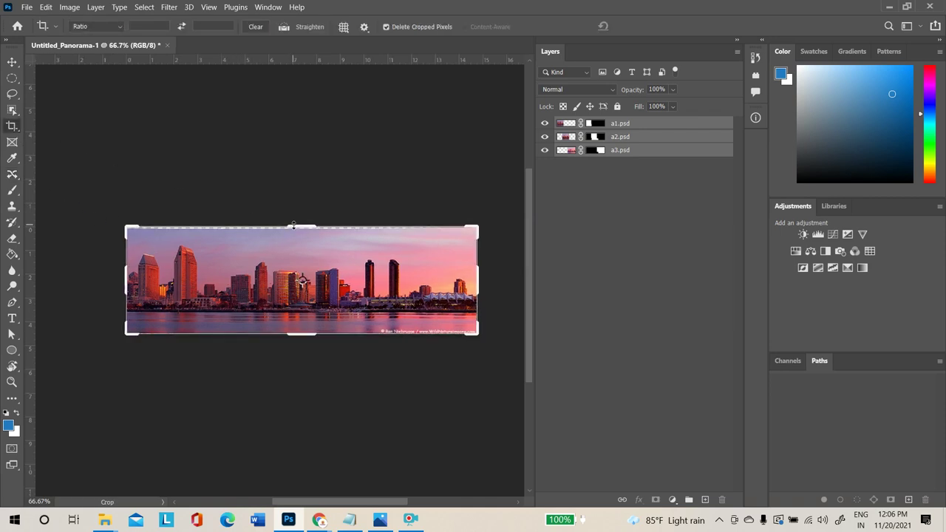
Pull the crop's top edge down and right edge in to trim the ragged borders, then apply
{"action": "key", "text": "ctrl+plus"}
{"action": "key", "text": "ctrl+plus"}
{"action": "left_click_drag", "start_coordinate": [360, 131], "coordinate": [359, 137]}
{"action": "left_click_drag", "start_coordinate": [523, 295], "coordinate": [298, 300]}
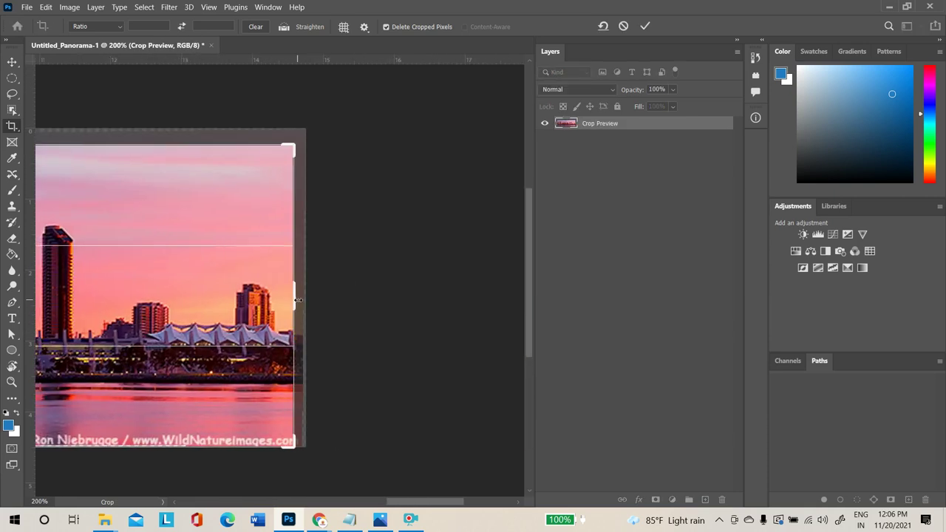
{"action": "key", "text": "Return"}
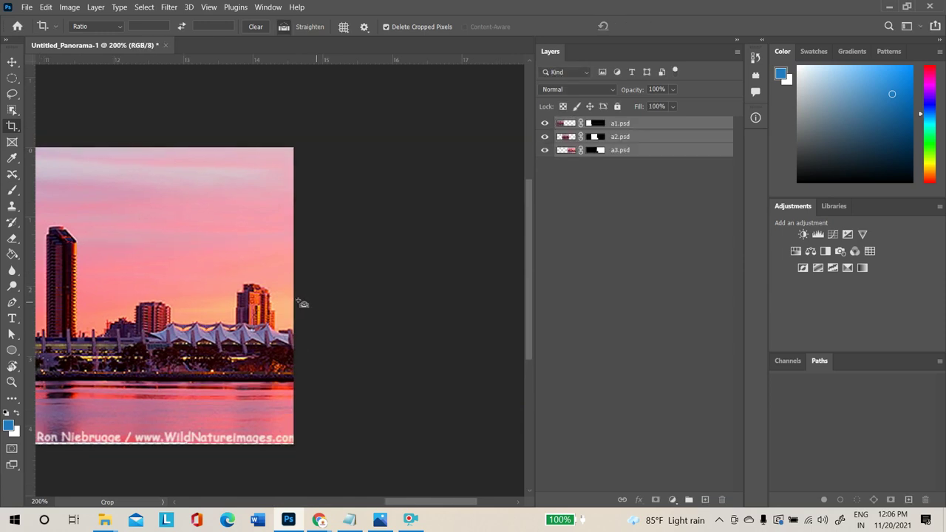
{"action": "scroll", "coordinate": [298, 301], "scroll_direction": "down", "scroll_amount": 2}
{"action": "scroll", "coordinate": [303, 303], "scroll_direction": "up", "scroll_amount": 3}
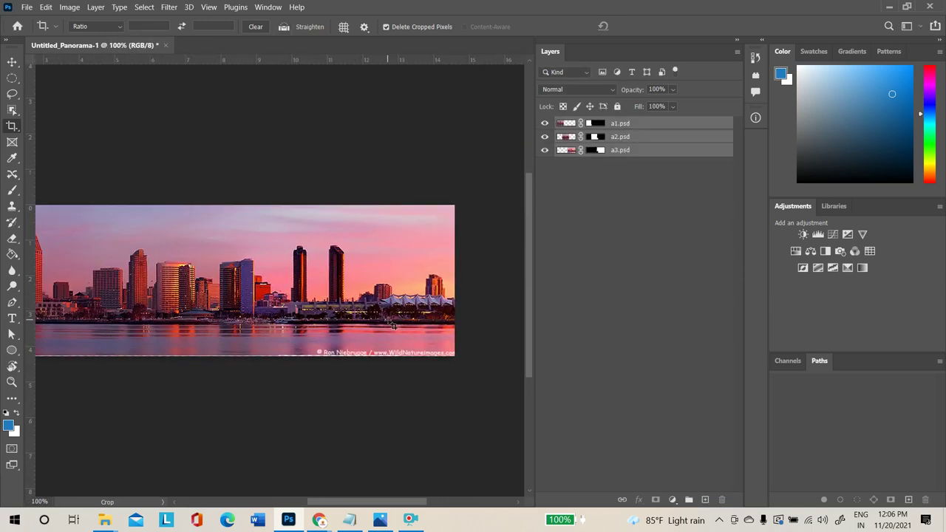
{"action": "left_click", "coordinate": [166, 45]}
Discard the panorama and open the stacked Erbology bottles photo from ASSIGNMENT SAMPLE
{"action": "left_click", "coordinate": [491, 204]}
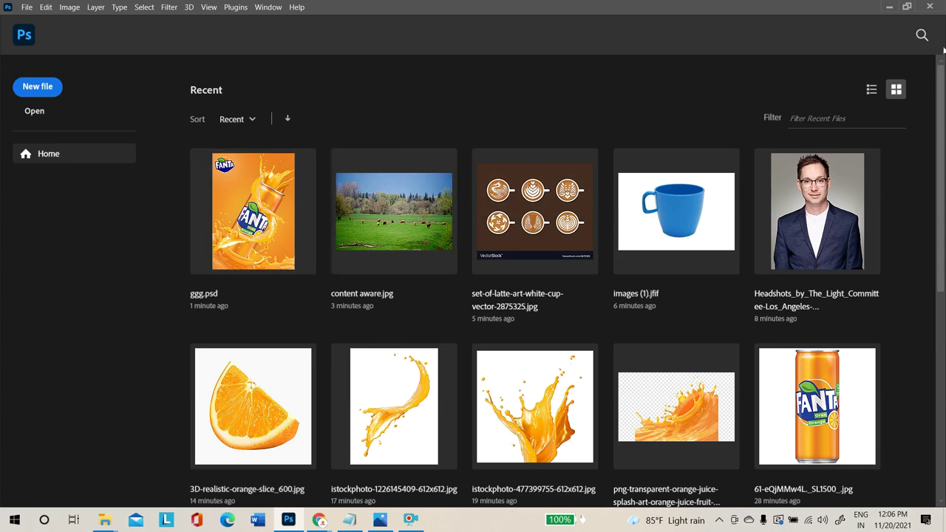
{"action": "left_click", "coordinate": [889, 7]}
{"action": "double_click", "coordinate": [898, 26]}
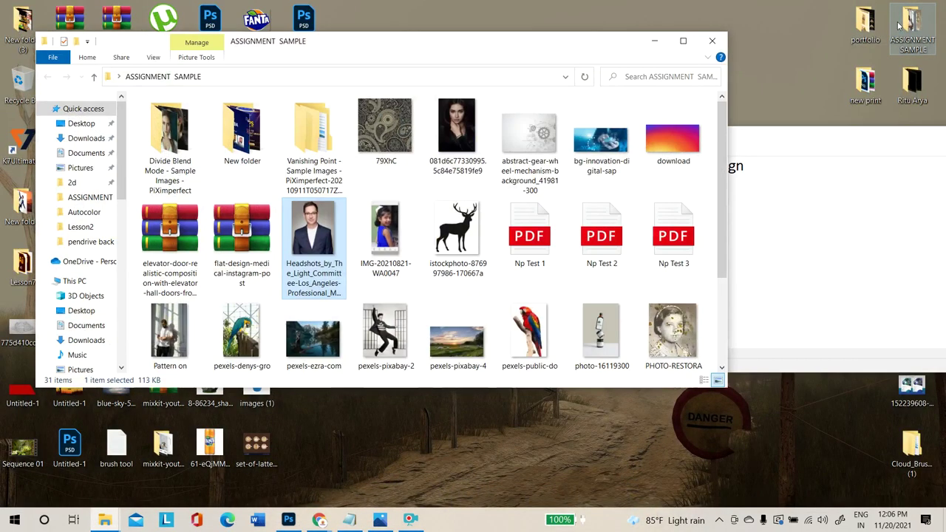
{"action": "scroll", "coordinate": [458, 222], "scroll_direction": "down", "scroll_amount": 3}
{"action": "left_click", "coordinate": [612, 216]}
{"action": "left_click_drag", "start_coordinate": [612, 216], "coordinate": [447, 116]}
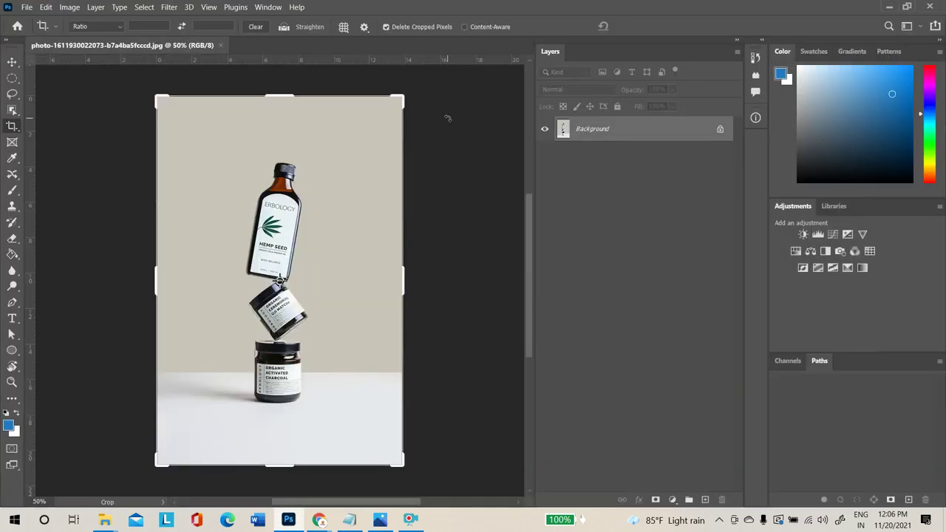
{"action": "key", "text": "ctrl+plus"}
{"action": "key", "text": "ctrl+plus"}
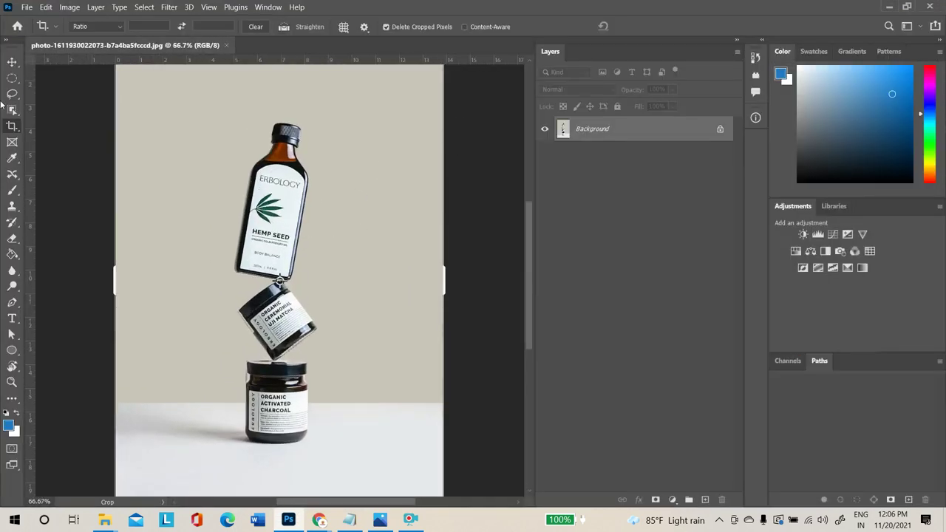
{"action": "left_click", "coordinate": [21, 64]}
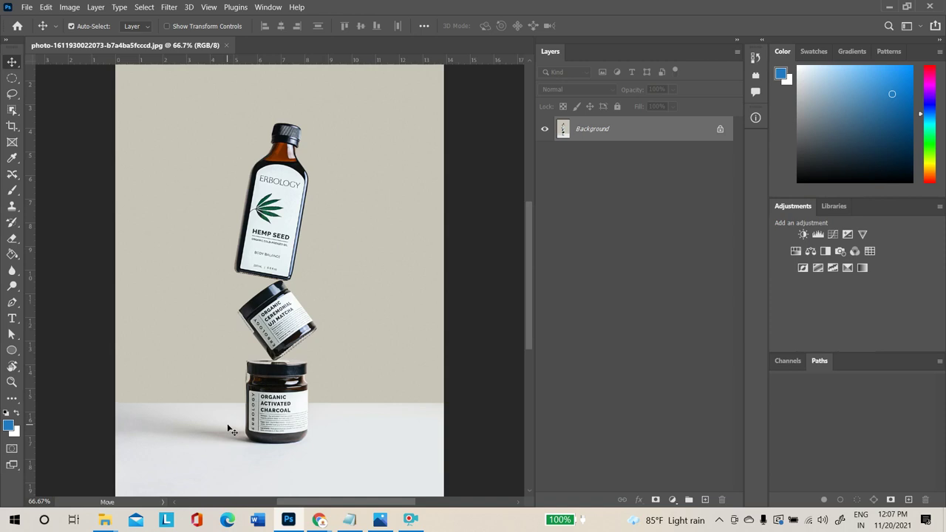
Object-select the stacked bottles and jars, invert onto the backdrop, and reset default black-and-white colours
{"action": "left_click", "coordinate": [13, 112]}
{"action": "left_click", "coordinate": [81, 108]}
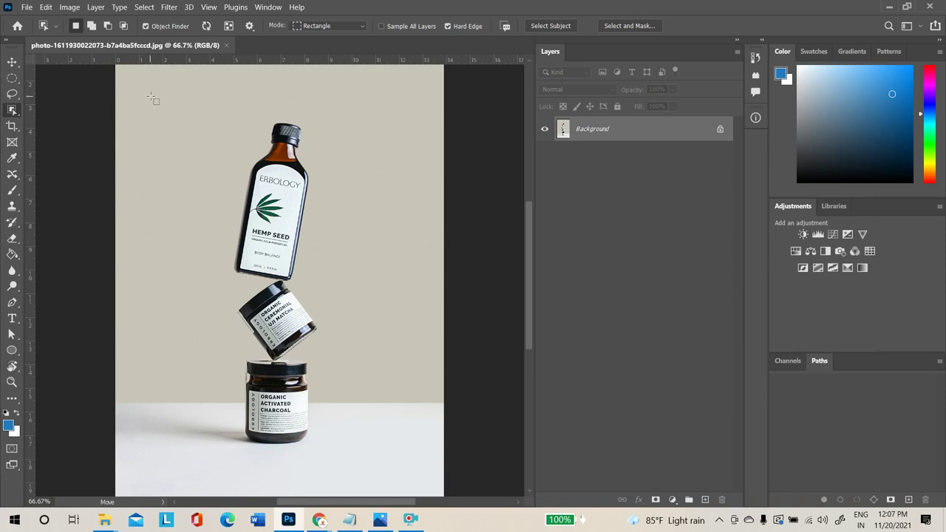
{"action": "left_click_drag", "start_coordinate": [167, 93], "coordinate": [344, 441]}
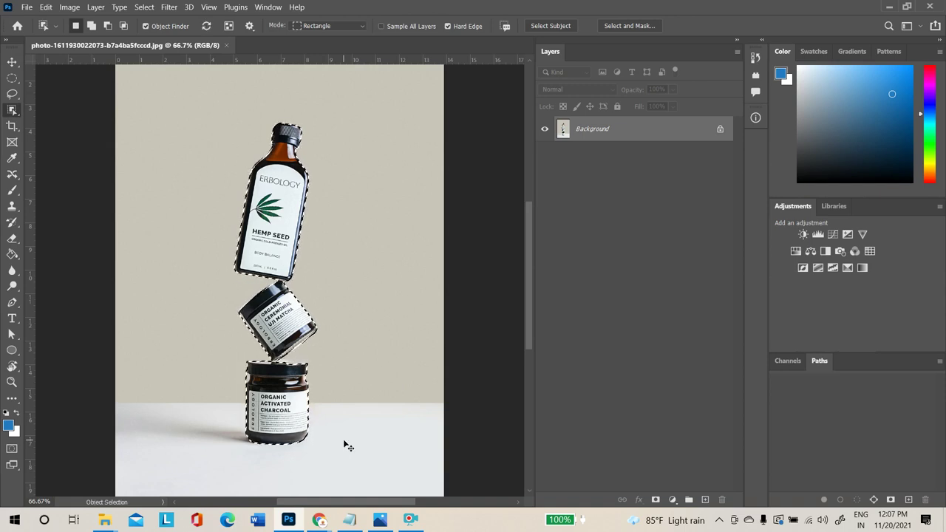
{"action": "key", "text": "ctrl+plus"}
{"action": "key", "text": "ctrl+plus"}
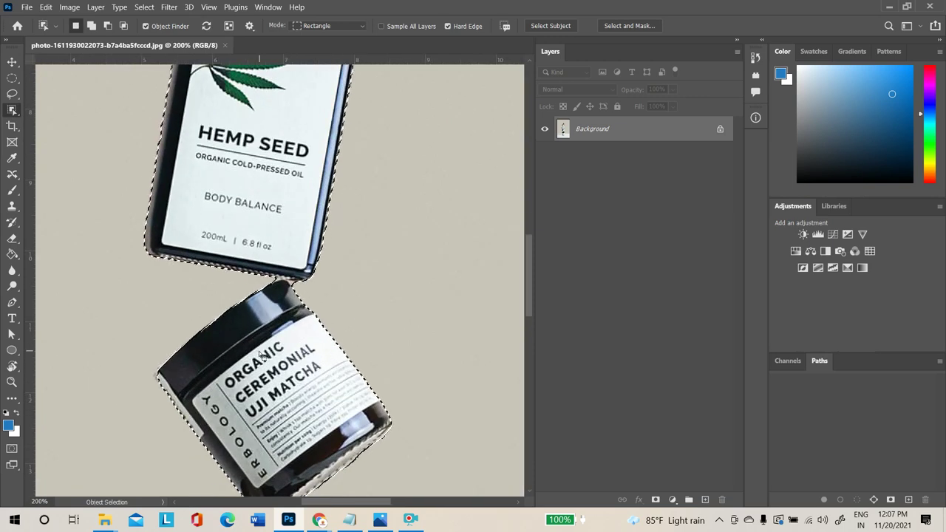
{"action": "scroll", "coordinate": [288, 395], "scroll_direction": "up", "scroll_amount": 5}
{"action": "scroll", "coordinate": [293, 494], "scroll_direction": "up", "scroll_amount": 5}
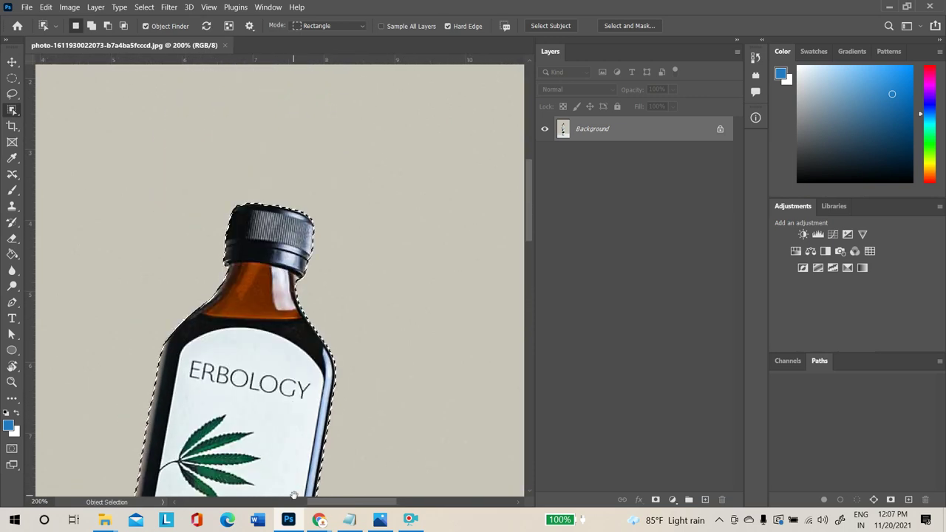
{"action": "key", "text": "ctrl+minus"}
{"action": "key", "text": "ctrl+minus"}
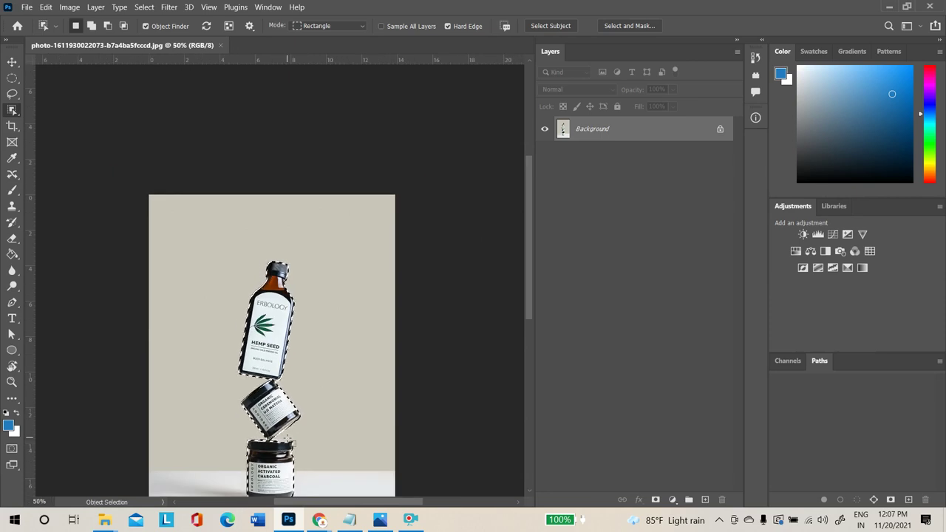
{"action": "key", "text": "ctrl+shift+i"}
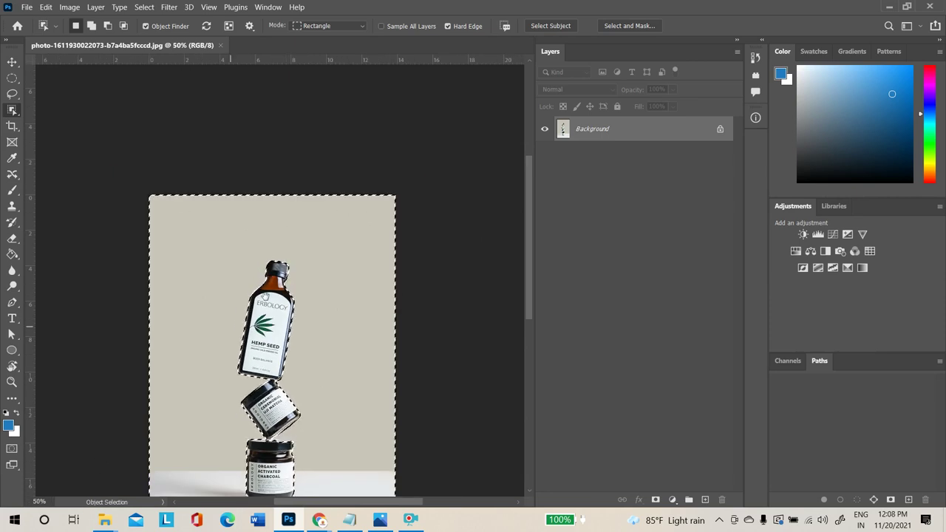
{"action": "scroll", "coordinate": [258, 414], "scroll_direction": "down", "scroll_amount": 3}
{"action": "scroll", "coordinate": [259, 414], "scroll_direction": "left", "scroll_amount": 2}
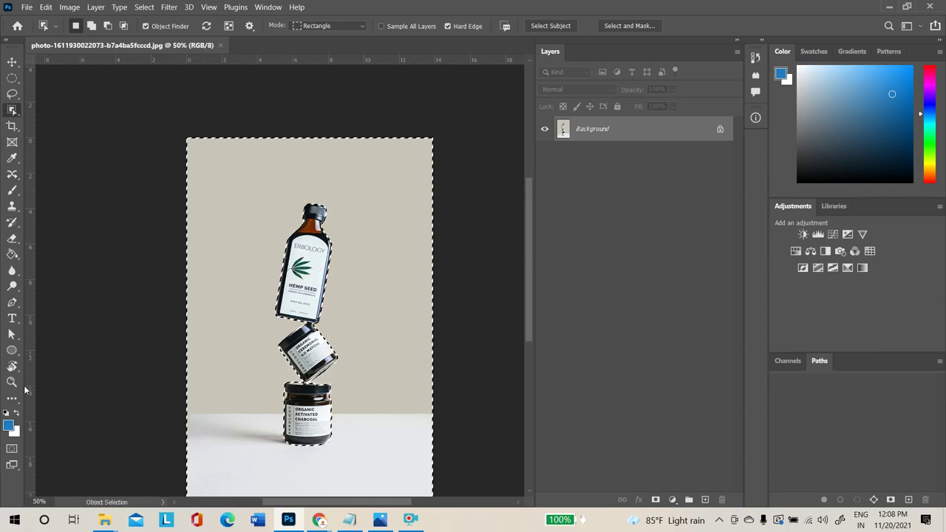
{"action": "left_click", "coordinate": [7, 413]}
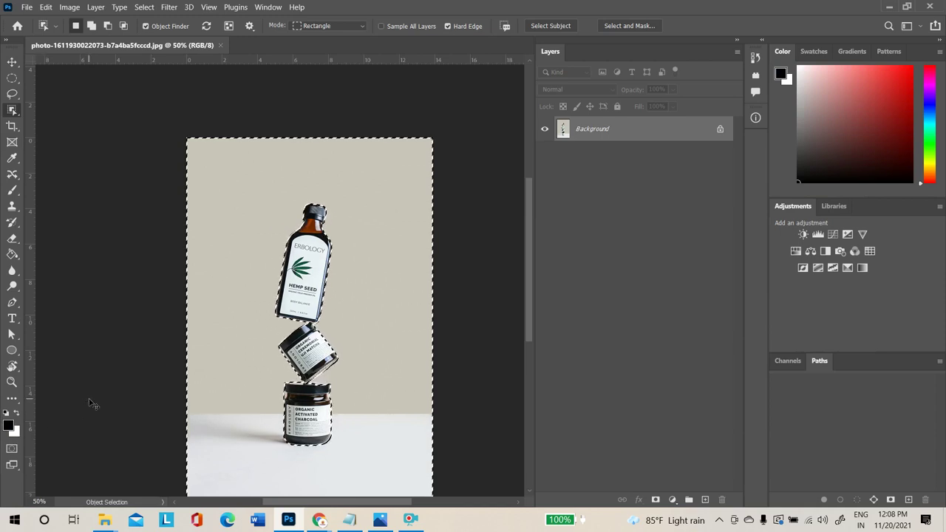
Fill the selected backdrop around the bottles with white and deselect
{"action": "key", "text": "ctrl+BackSpace"}
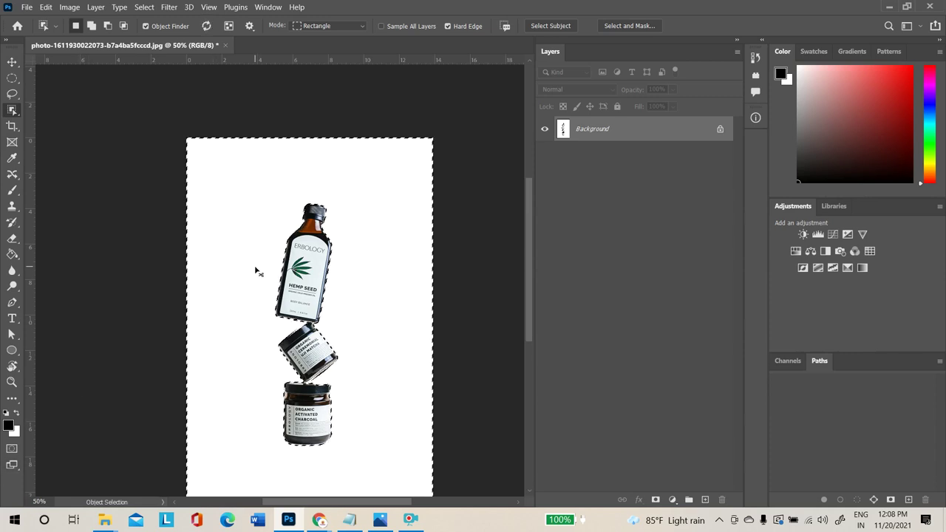
{"action": "key", "text": "ctrl+d"}
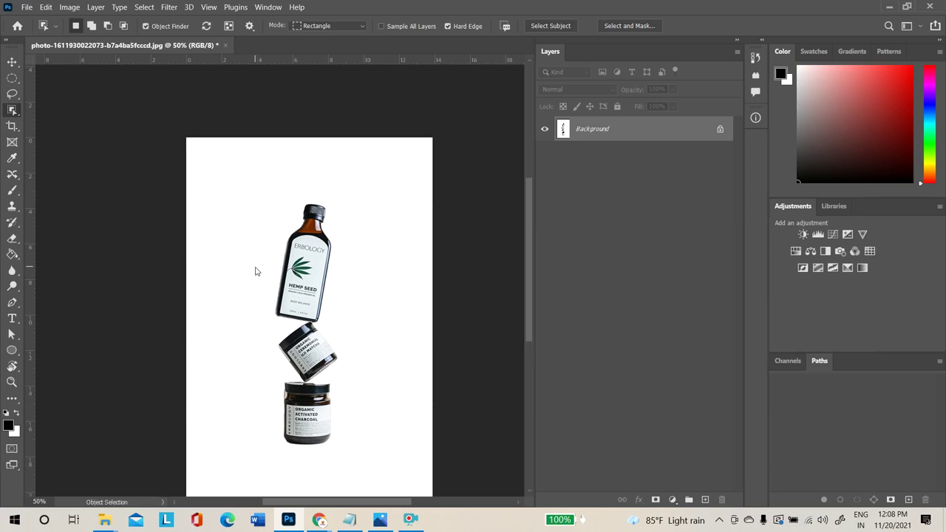
{"action": "left_click", "coordinate": [12, 222]}
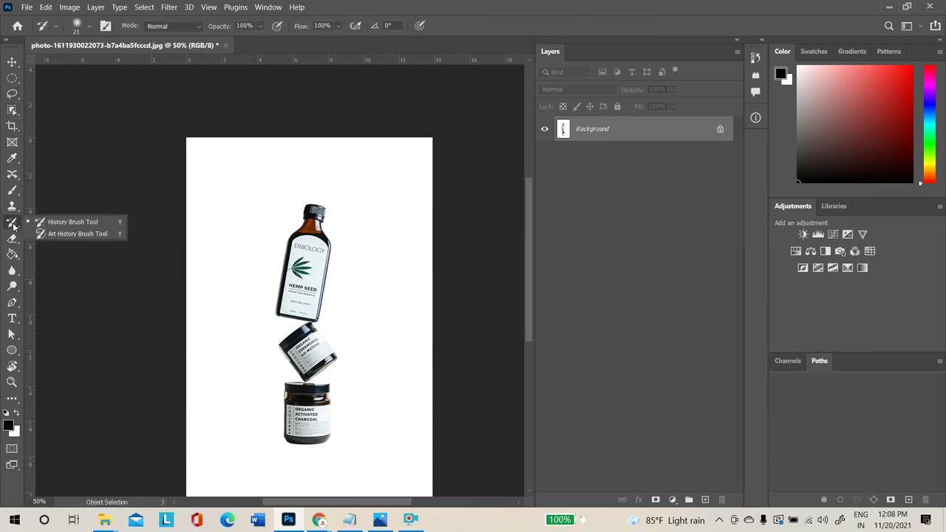
Set the History Brush to paint from the original state at size 500 and test a stroke
{"action": "left_click", "coordinate": [52, 224]}
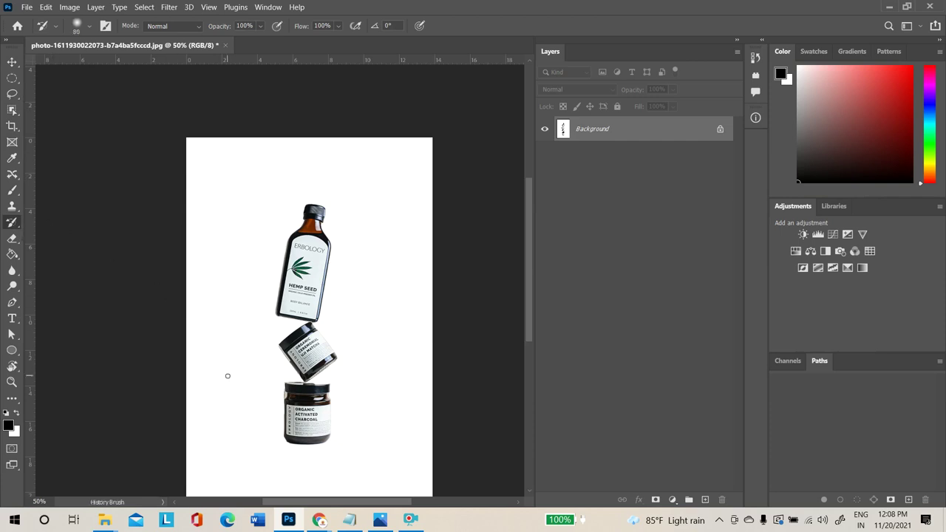
{"action": "key", "text": "bracketright"}
{"action": "key", "text": "bracketright"}
{"action": "key", "text": "bracketright"}
{"action": "key", "text": "bracketright"}
{"action": "key", "text": "bracketright"}
{"action": "key", "text": "bracketright"}
{"action": "key", "text": "bracketright"}
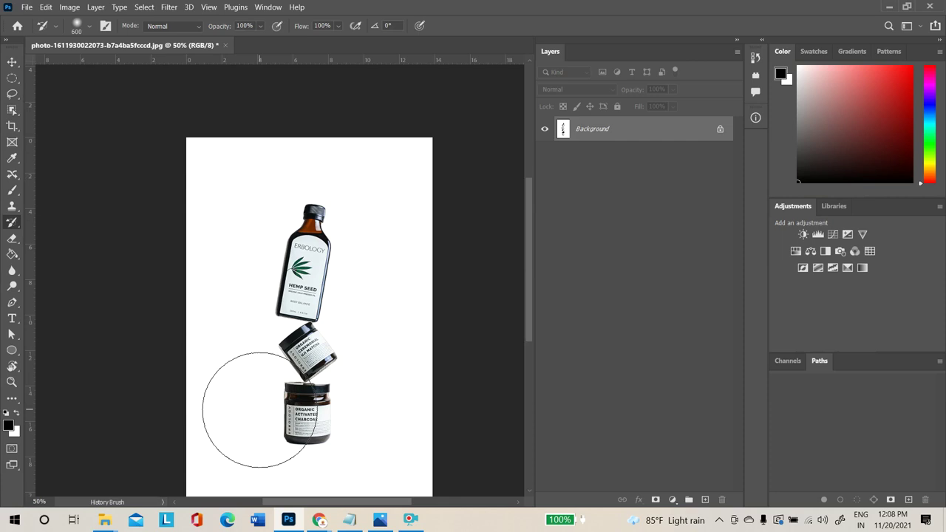
{"action": "mouse_move", "coordinate": [260, 422]}
{"action": "left_mouse_down"}
{"action": "mouse_move", "coordinate": [249, 433]}
{"action": "mouse_move", "coordinate": [207, 429]}
{"action": "mouse_move", "coordinate": [190, 437]}
{"action": "mouse_move", "coordinate": [194, 443]}
{"action": "left_mouse_up"}
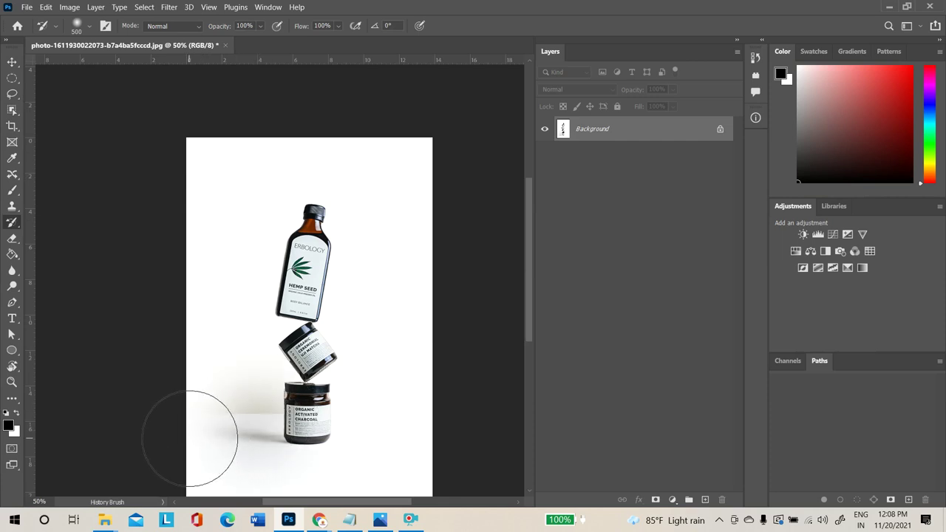
{"action": "key", "text": "ctrl+z"}
{"action": "key", "text": "bracketleft"}
{"action": "key", "text": "bracketleft"}
{"action": "key", "text": "bracketleft"}
{"action": "key", "text": "bracketleft"}
{"action": "key", "text": "bracketleft"}
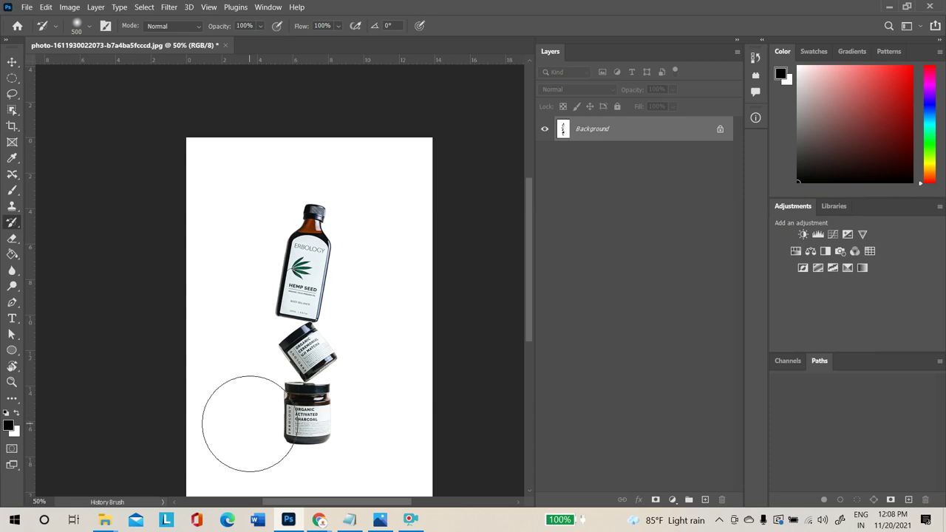
Paint the original table surface, shadow and beige backdrop back in, undoing stray strokes
{"action": "mouse_move", "coordinate": [281, 434]}
{"action": "left_mouse_down"}
{"action": "mouse_move", "coordinate": [256, 437]}
{"action": "mouse_move", "coordinate": [343, 454]}
{"action": "mouse_move", "coordinate": [141, 431]}
{"action": "left_mouse_up"}
{"action": "key", "text": "bracketleft"}
{"action": "key", "text": "bracketleft"}
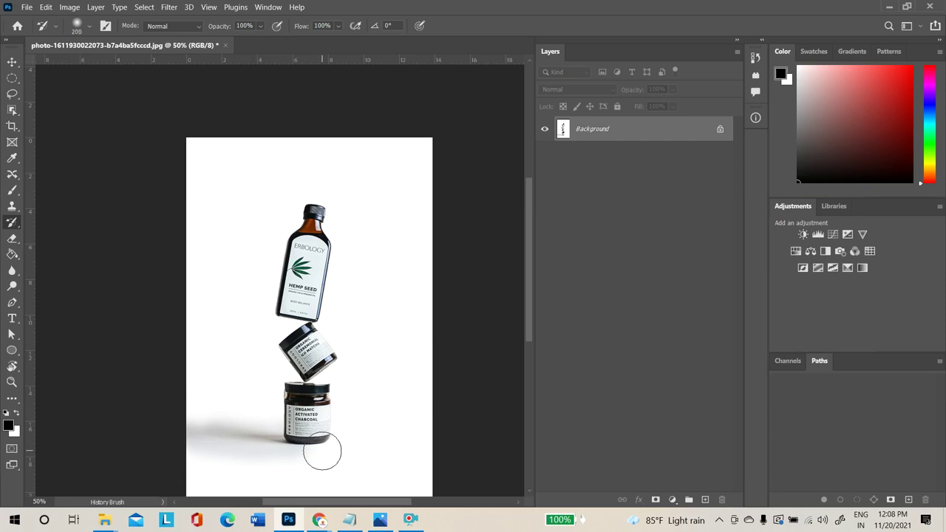
{"action": "key", "text": "bracketright"}
{"action": "key", "text": "bracketright"}
{"action": "key", "text": "bracketright"}
{"action": "key", "text": "bracketright"}
{"action": "key", "text": "bracketright"}
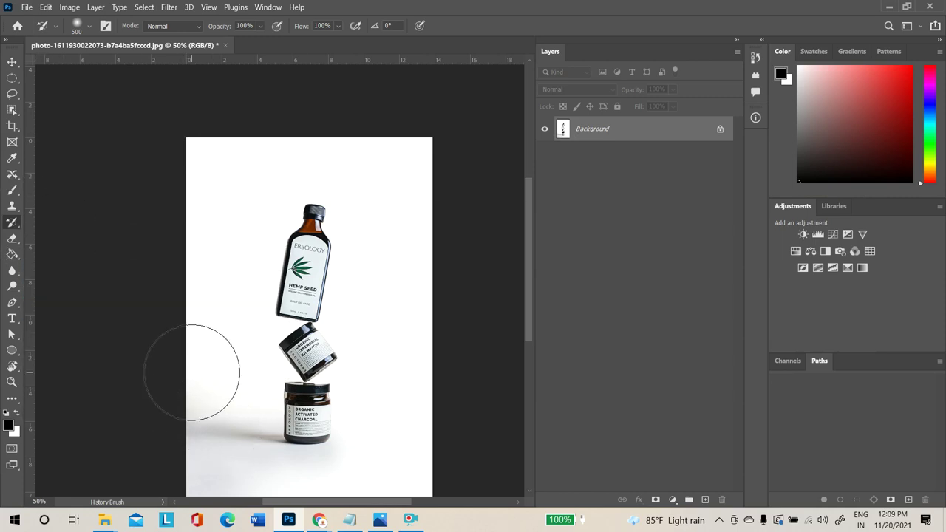
{"action": "key", "text": "ctrl+z"}
{"action": "key", "text": "ctrl+z"}
{"action": "key", "text": "ctrl+z"}
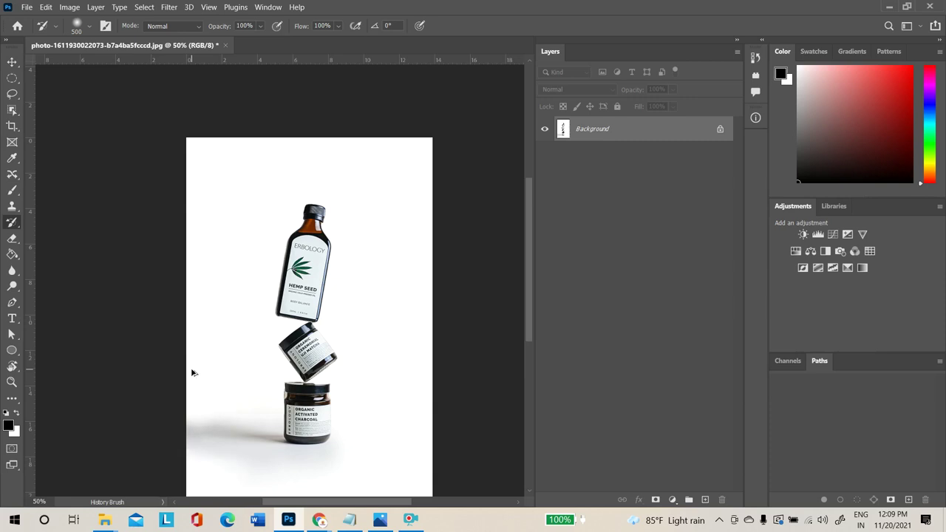
{"action": "key", "text": "ctrl+shift+z"}
{"action": "key", "text": "ctrl+shift+z"}
{"action": "key", "text": "ctrl+shift+z"}
{"action": "key", "text": "ctrl+shift+z"}
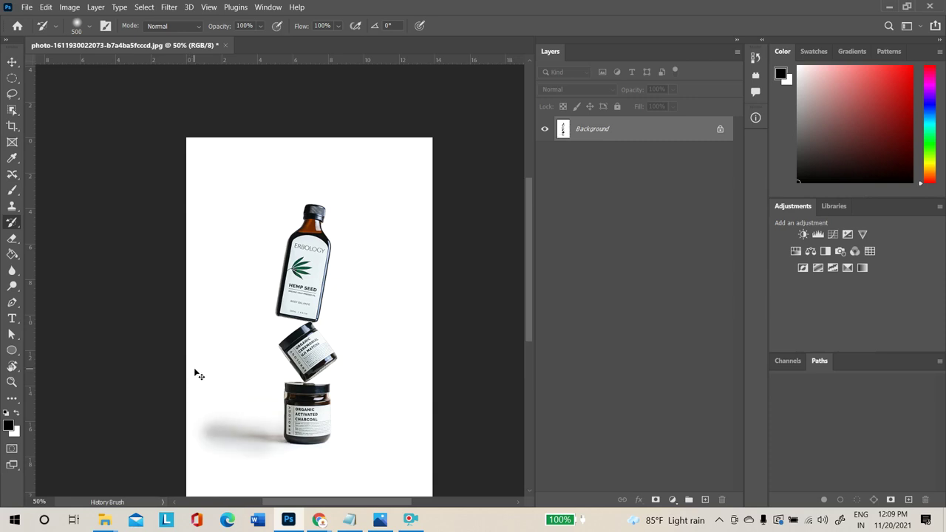
{"action": "key", "text": "ctrl+z"}
{"action": "key", "text": "ctrl+z"}
{"action": "key", "text": "ctrl+z"}
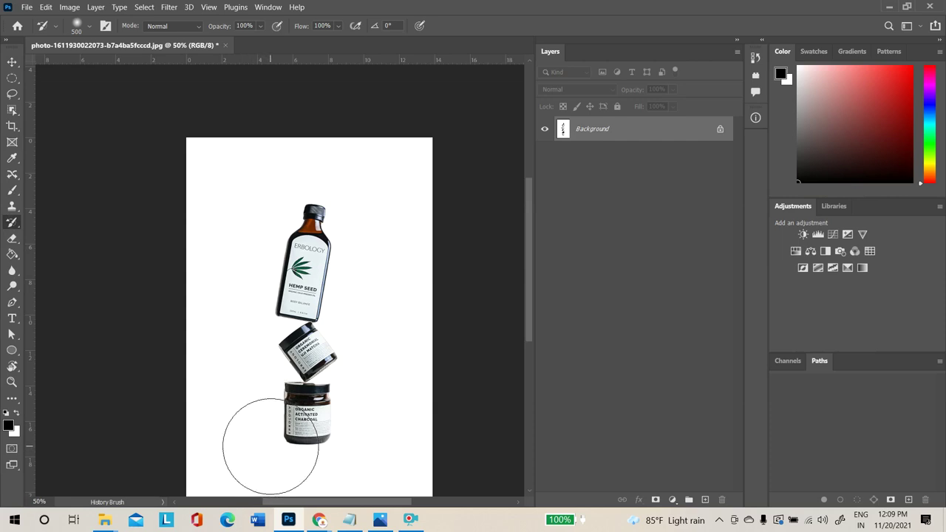
{"action": "mouse_move", "coordinate": [270, 447]}
{"action": "left_mouse_down"}
{"action": "mouse_move", "coordinate": [249, 437]}
{"action": "mouse_move", "coordinate": [158, 451]}
{"action": "left_mouse_up"}
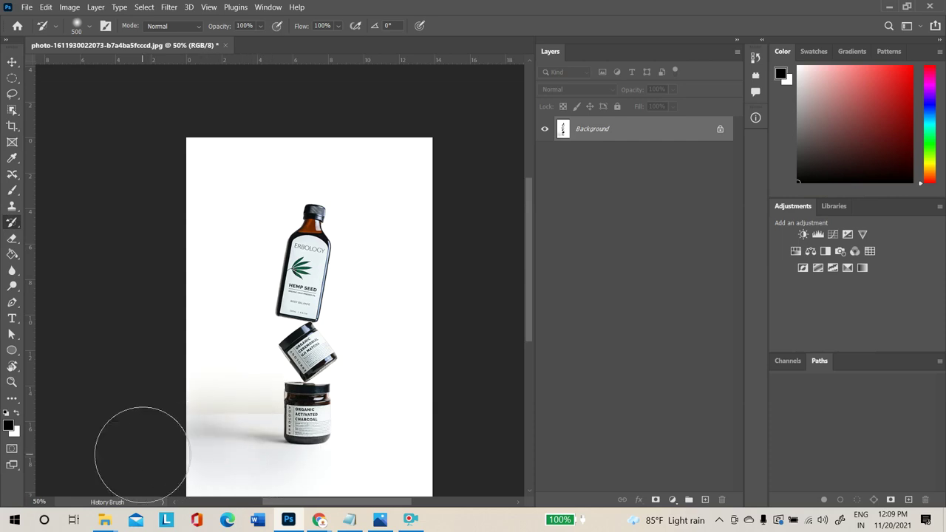
{"action": "mouse_move", "coordinate": [391, 138]}
{"action": "left_mouse_down"}
{"action": "mouse_move", "coordinate": [163, 190]}
{"action": "mouse_move", "coordinate": [403, 171]}
{"action": "mouse_move", "coordinate": [280, 214]}
{"action": "mouse_move", "coordinate": [201, 303]}
{"action": "mouse_move", "coordinate": [461, 275]}
{"action": "mouse_move", "coordinate": [222, 362]}
{"action": "mouse_move", "coordinate": [179, 402]}
{"action": "mouse_move", "coordinate": [458, 397]}
{"action": "mouse_move", "coordinate": [369, 427]}
{"action": "mouse_move", "coordinate": [461, 454]}
{"action": "mouse_move", "coordinate": [458, 462]}
{"action": "left_mouse_up"}
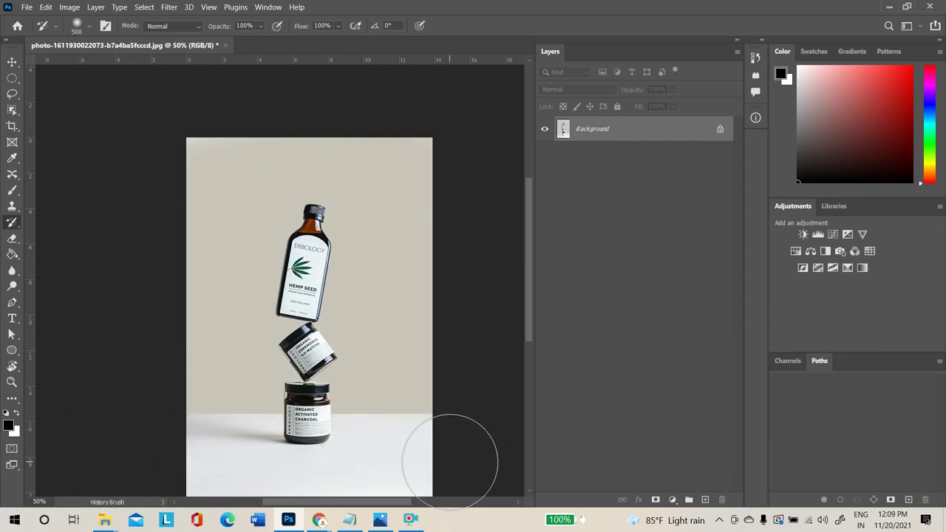
Select the Background Eraser Tool with a 400 px brush
{"action": "left_click", "coordinate": [12, 238]}
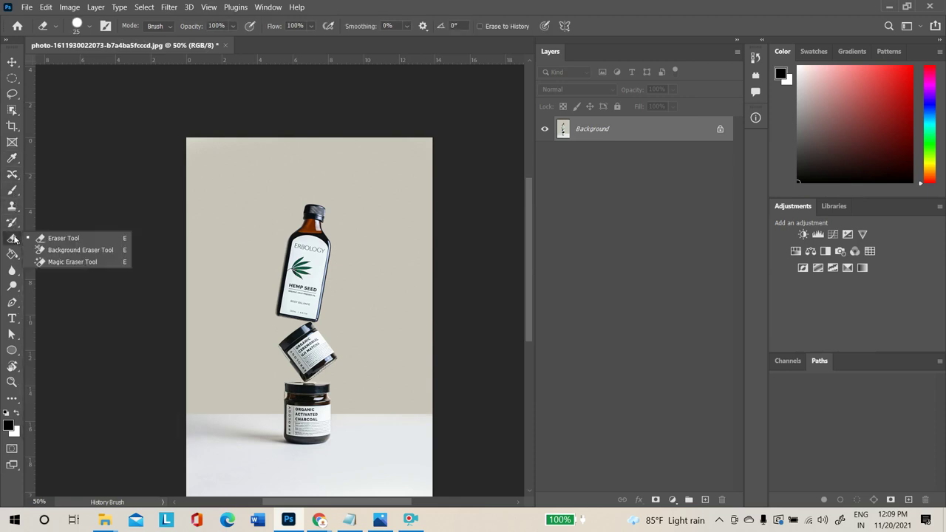
{"action": "left_click", "coordinate": [80, 251]}
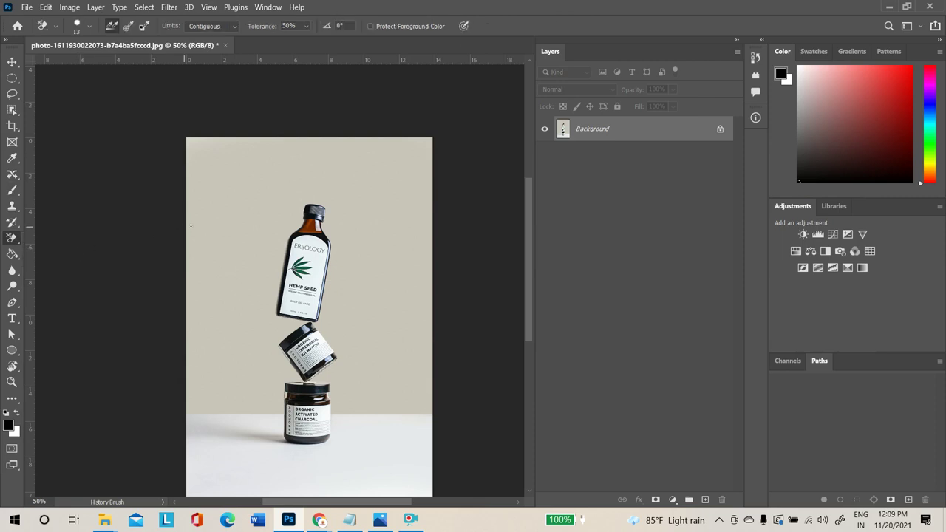
{"action": "key", "text": "bracketright"}
{"action": "key", "text": "bracketright"}
{"action": "key", "text": "bracketright"}
{"action": "key", "text": "bracketright"}
{"action": "key", "text": "bracketright"}
{"action": "key", "text": "bracketright"}
{"action": "key", "text": "bracketright"}
{"action": "key", "text": "bracketright"}
{"action": "key", "text": "bracketright"}
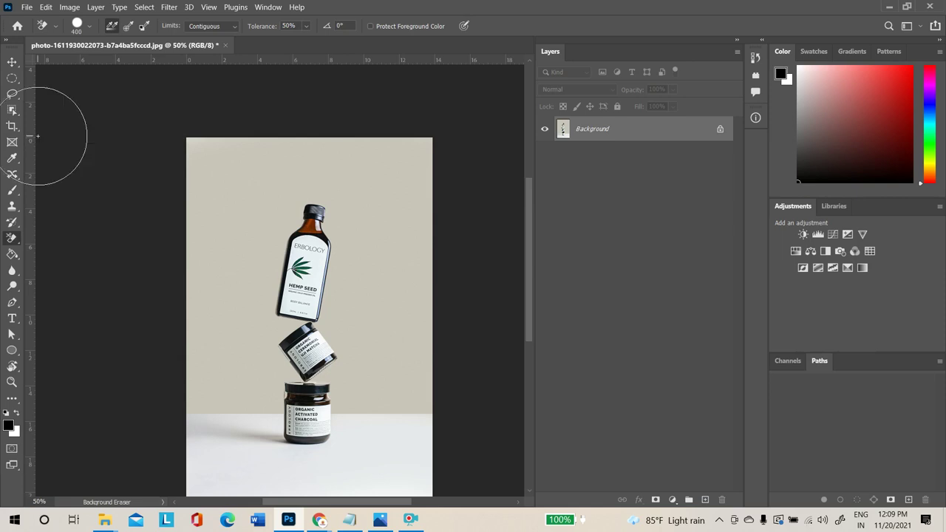
{"action": "right_click", "coordinate": [13, 239]}
{"action": "left_click", "coordinate": [66, 250]}
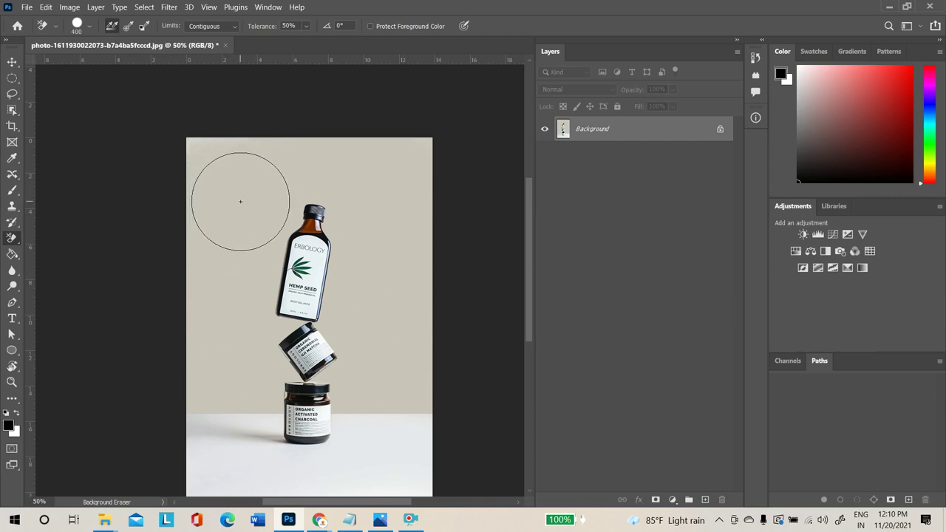
Erase backdrop around the bottle with Protect Foreground Color on, then undo the strokes
{"action": "left_click", "coordinate": [240, 202]}
{"action": "mouse_move", "coordinate": [235, 247]}
{"action": "left_mouse_down"}
{"action": "mouse_move", "coordinate": [290, 235]}
{"action": "mouse_move", "coordinate": [306, 164]}
{"action": "left_mouse_up"}
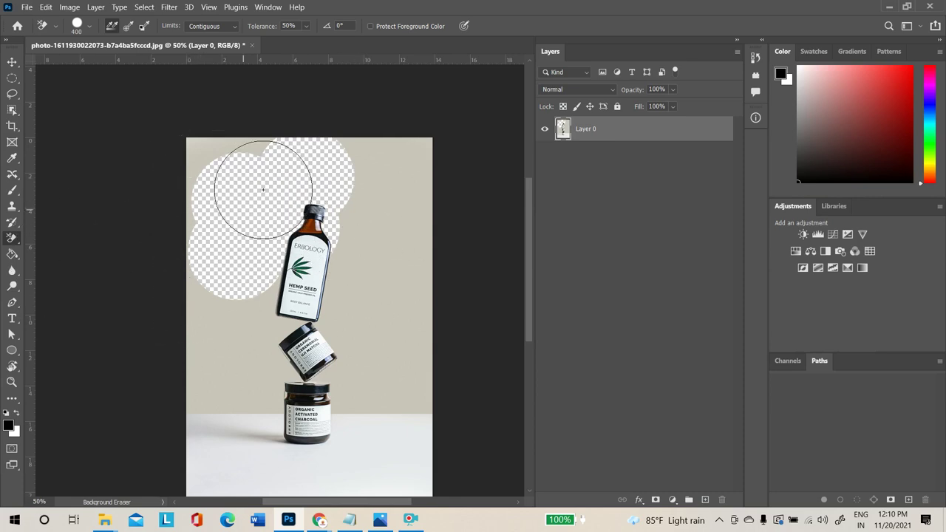
{"action": "left_click", "coordinate": [377, 30]}
{"action": "left_click", "coordinate": [354, 234]}
{"action": "mouse_move", "coordinate": [350, 302]}
{"action": "left_mouse_down"}
{"action": "mouse_move", "coordinate": [358, 350]}
{"action": "mouse_move", "coordinate": [349, 369]}
{"action": "mouse_move", "coordinate": [366, 397]}
{"action": "mouse_move", "coordinate": [409, 389]}
{"action": "mouse_move", "coordinate": [423, 256]}
{"action": "left_mouse_up"}
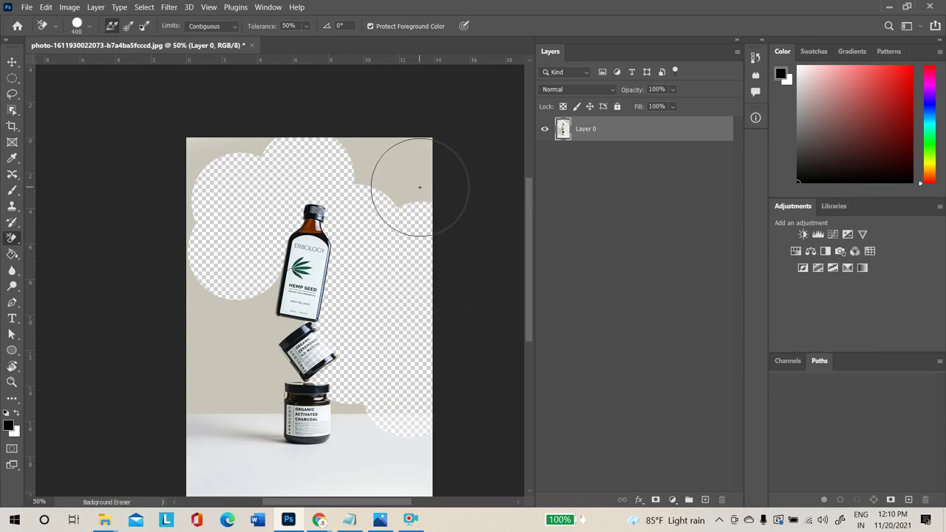
{"action": "key", "text": "ctrl+z"}
{"action": "key", "text": "ctrl+z"}
{"action": "key", "text": "ctrl+z"}
{"action": "key", "text": "ctrl+z"}
{"action": "key", "text": "ctrl+z"}
{"action": "key", "text": "ctrl+z"}
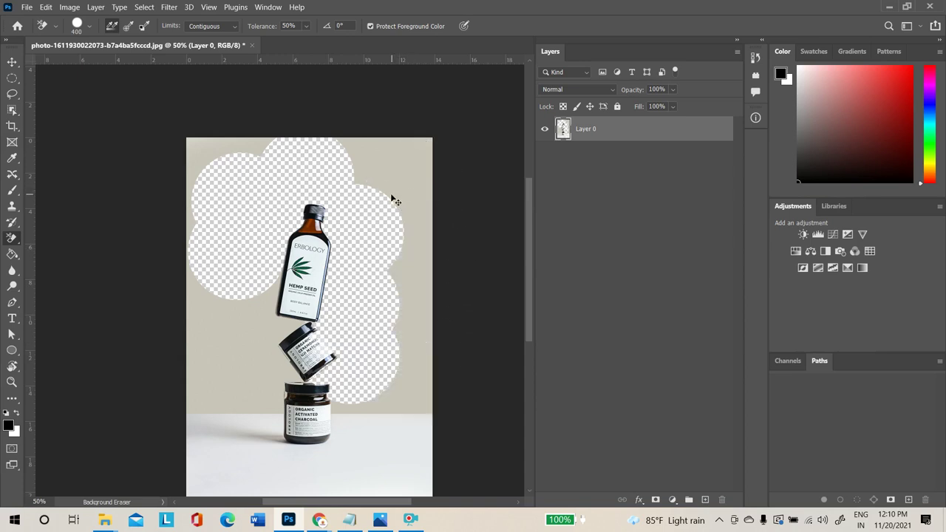
{"action": "key", "text": "ctrl+z"}
{"action": "key", "text": "ctrl+z"}
{"action": "key", "text": "ctrl+z"}
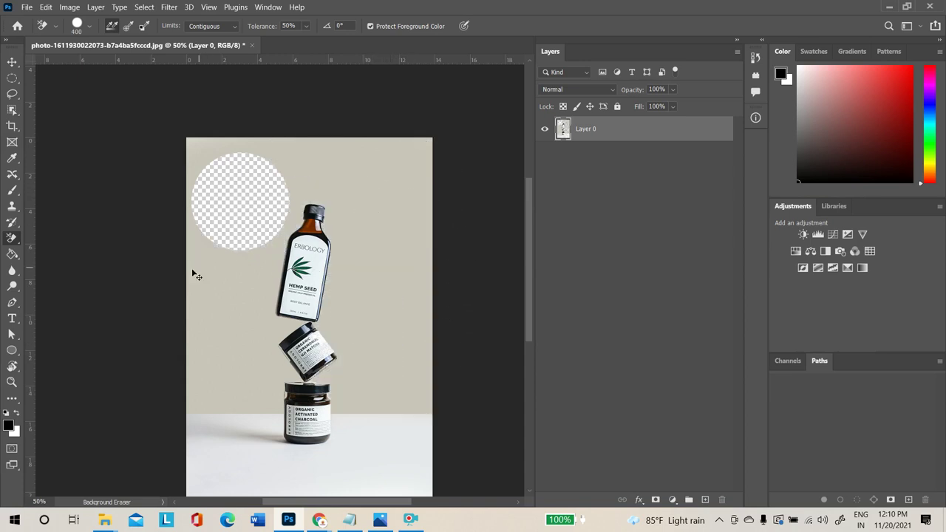
{"action": "right_click", "coordinate": [10, 246]}
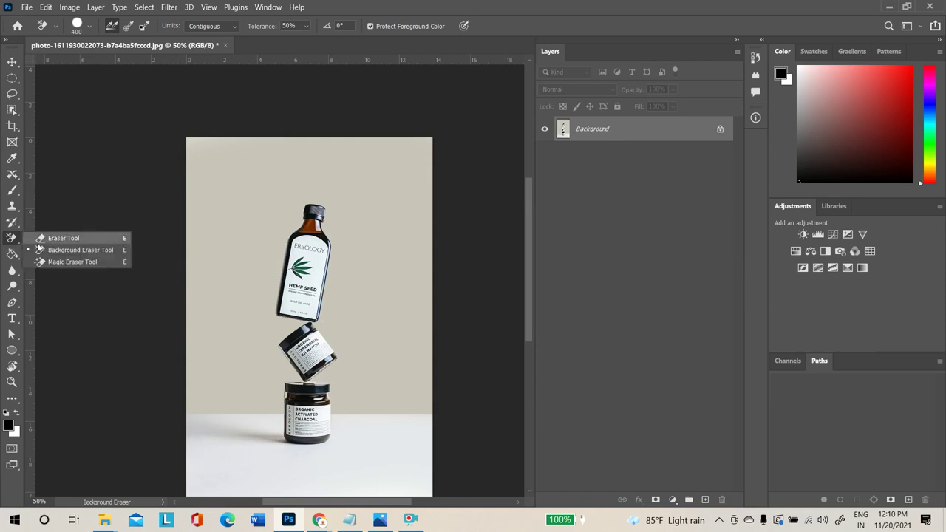
Erase the beige background, white floor and grey shadow to transparency with the Magic Eraser
{"action": "left_click", "coordinate": [72, 260]}
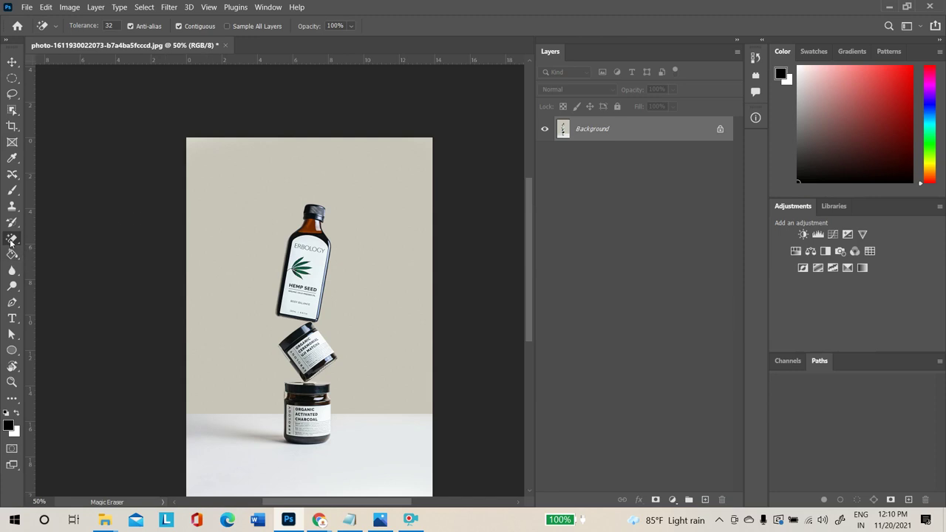
{"action": "left_click", "coordinate": [267, 177]}
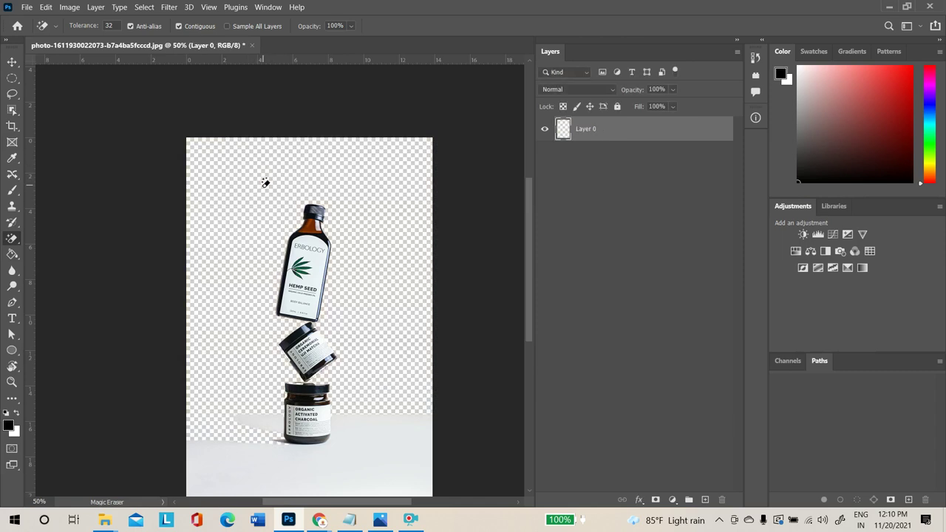
{"action": "left_click", "coordinate": [380, 445]}
{"action": "left_click", "coordinate": [259, 430]}
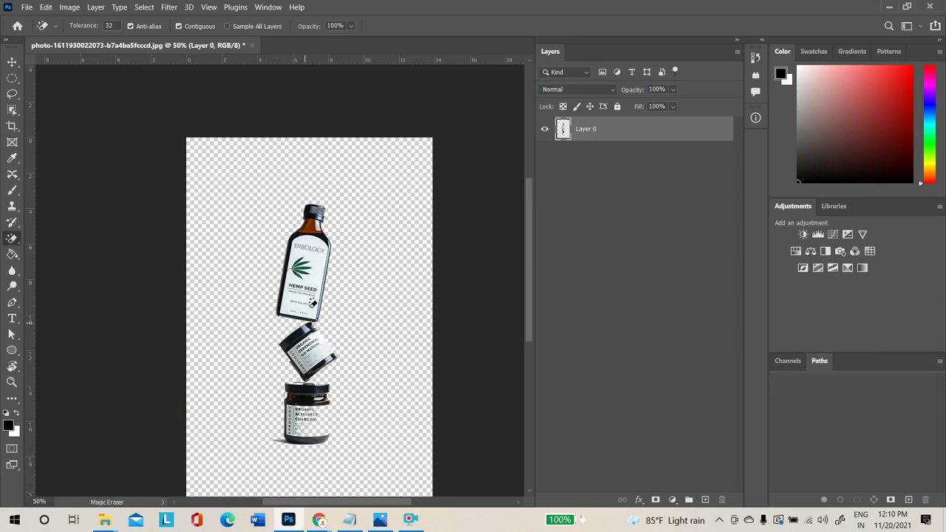
{"action": "scroll", "coordinate": [309, 224], "scroll_direction": "up", "scroll_amount": 3}
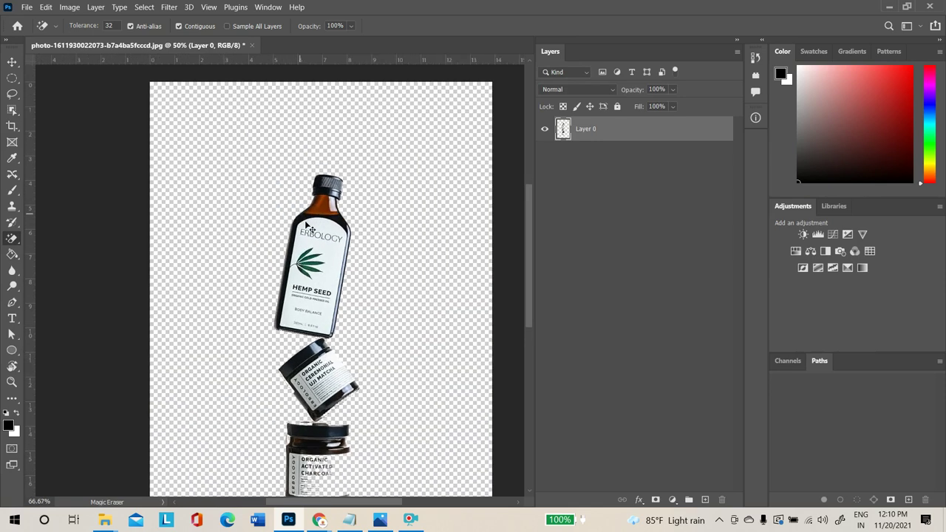
{"action": "scroll", "coordinate": [371, 285], "scroll_direction": "down", "scroll_amount": 10}
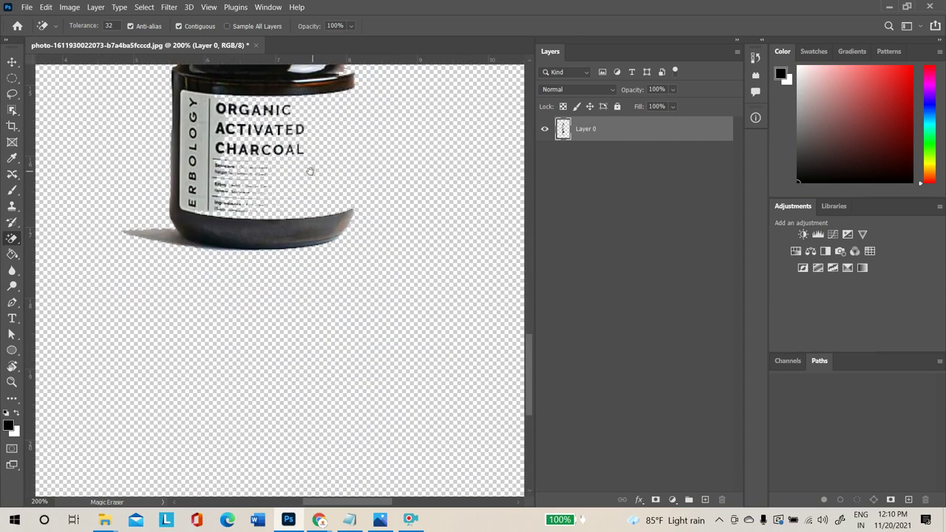
{"action": "scroll", "coordinate": [314, 246], "scroll_direction": "up", "scroll_amount": 3}
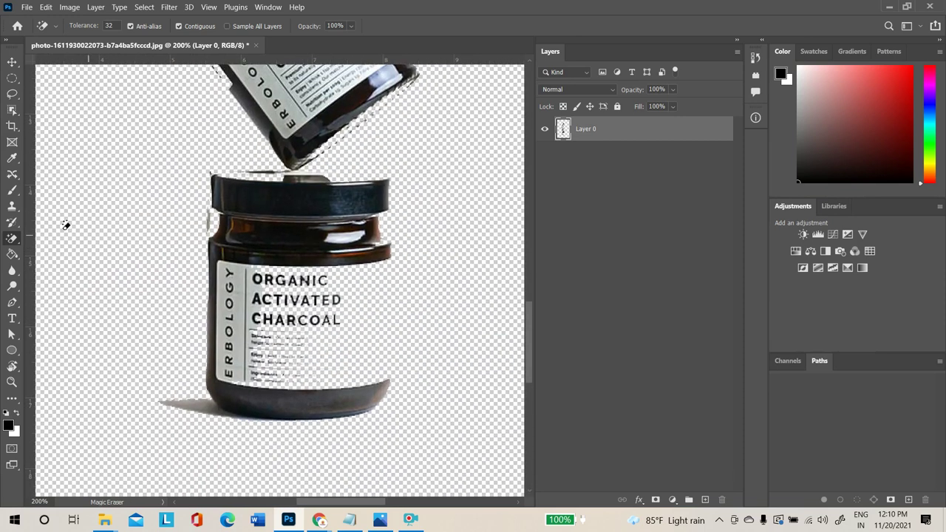
Paint the charcoal jar's label text back with an 80 px History Brush
{"action": "left_click", "coordinate": [11, 224]}
{"action": "right_click", "coordinate": [11, 224]}
{"action": "left_click", "coordinate": [51, 221]}
{"action": "key", "text": "bracketleft"}
{"action": "key", "text": "bracketleft"}
{"action": "key", "text": "bracketleft"}
{"action": "key", "text": "bracketleft"}
{"action": "key", "text": "bracketleft"}
{"action": "key", "text": "bracketleft"}
{"action": "mouse_move", "coordinate": [299, 295]}
{"action": "left_mouse_down"}
{"action": "mouse_move", "coordinate": [279, 322]}
{"action": "mouse_move", "coordinate": [267, 320]}
{"action": "mouse_move", "coordinate": [331, 294]}
{"action": "mouse_move", "coordinate": [342, 275]}
{"action": "mouse_move", "coordinate": [362, 275]}
{"action": "mouse_move", "coordinate": [360, 317]}
{"action": "mouse_move", "coordinate": [344, 343]}
{"action": "mouse_move", "coordinate": [359, 342]}
{"action": "mouse_move", "coordinate": [357, 370]}
{"action": "mouse_move", "coordinate": [278, 387]}
{"action": "mouse_move", "coordinate": [259, 326]}
{"action": "mouse_move", "coordinate": [258, 201]}
{"action": "mouse_move", "coordinate": [244, 214]}
{"action": "mouse_move", "coordinate": [251, 199]}
{"action": "mouse_move", "coordinate": [364, 204]}
{"action": "mouse_move", "coordinate": [356, 111]}
{"action": "mouse_move", "coordinate": [365, 87]}
{"action": "mouse_move", "coordinate": [352, 247]}
{"action": "left_mouse_up"}
Restore the dark rims on the matcha jar and hemp seed bottle with a 25 px History Brush
{"action": "key", "text": "bracketleft"}
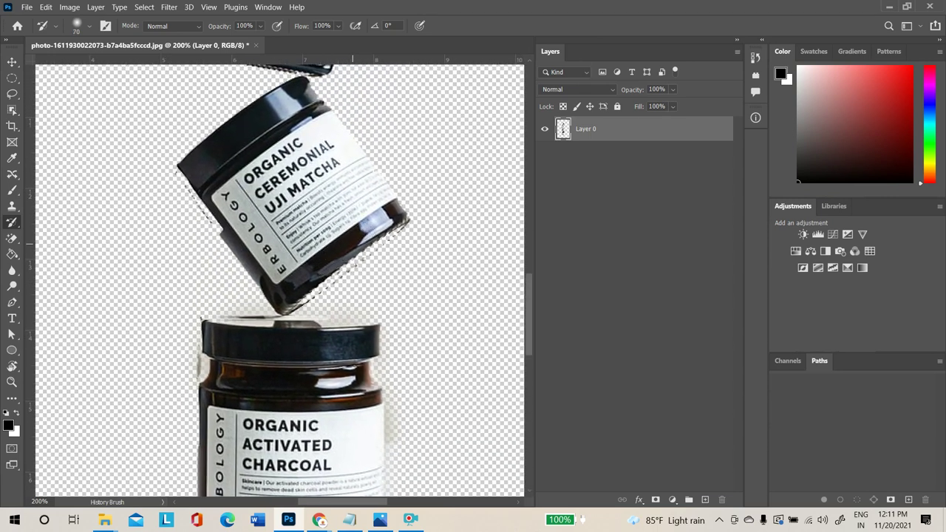
{"action": "key", "text": "bracketleft"}
{"action": "key", "text": "bracketleft"}
{"action": "key", "text": "bracketleft"}
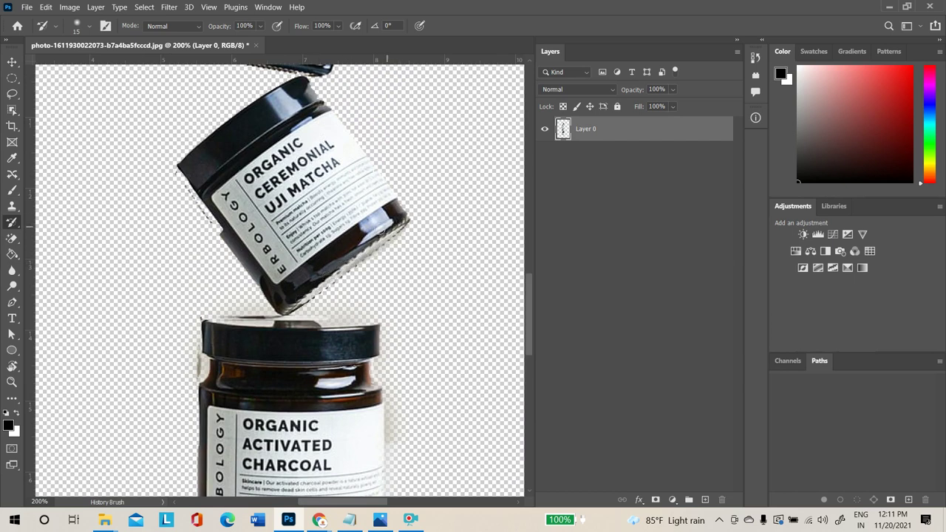
{"action": "left_click_drag", "start_coordinate": [253, 159], "coordinate": [305, 327]}
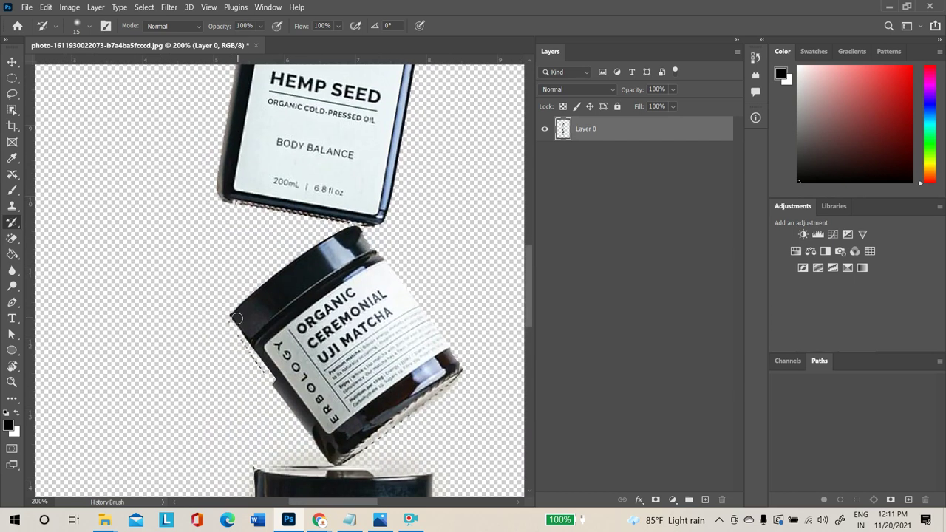
{"action": "left_click_drag", "start_coordinate": [233, 320], "coordinate": [267, 368]}
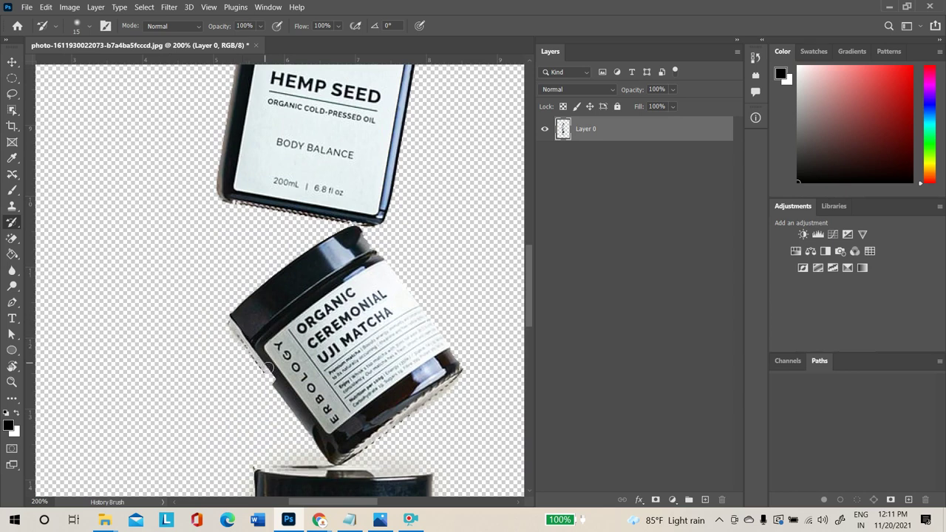
{"action": "scroll", "coordinate": [273, 303], "scroll_direction": "up", "scroll_amount": 5}
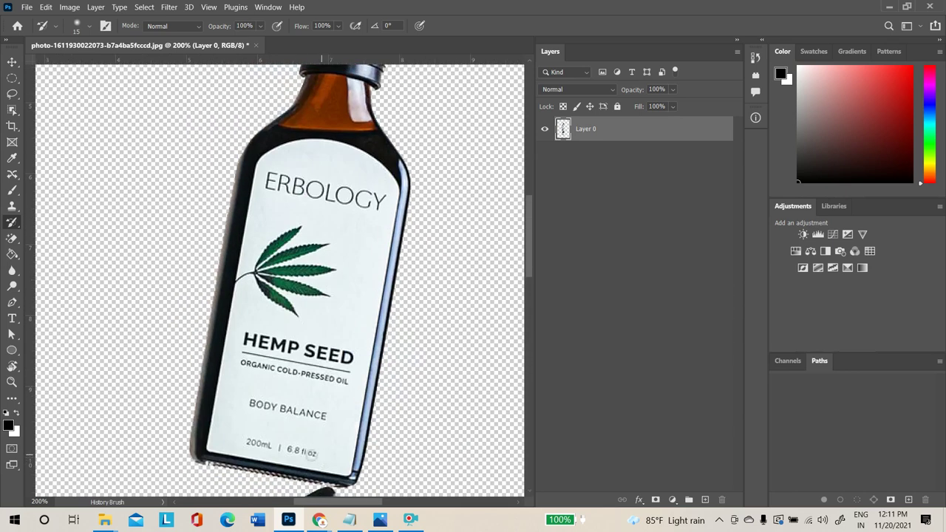
{"action": "left_click_drag", "start_coordinate": [272, 472], "coordinate": [320, 481]}
{"action": "scroll", "coordinate": [353, 180], "scroll_direction": "down", "scroll_amount": 2}
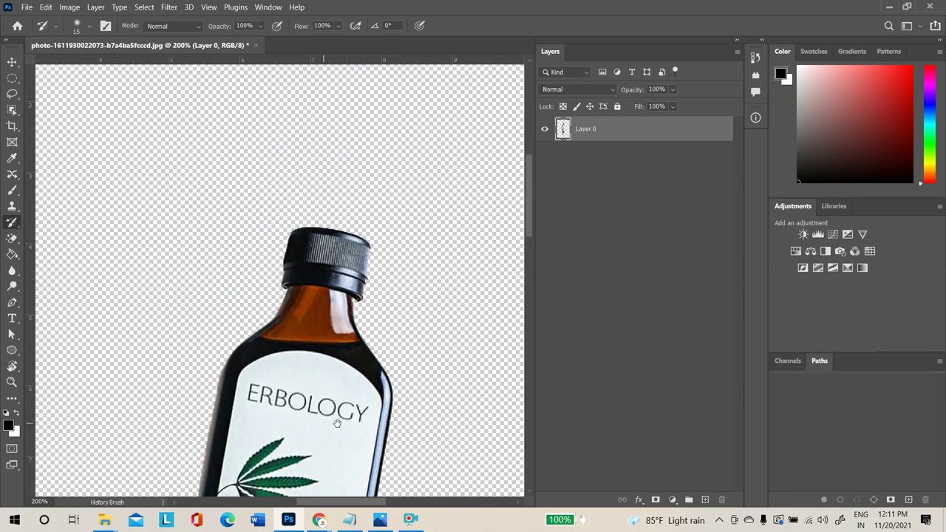
{"action": "scroll", "coordinate": [69, 271], "scroll_direction": "down", "scroll_amount": 3}
Zoom out, select the Blur Tool and minimise Photoshop
{"action": "scroll", "coordinate": [69, 271], "scroll_direction": "down", "scroll_amount": 1}
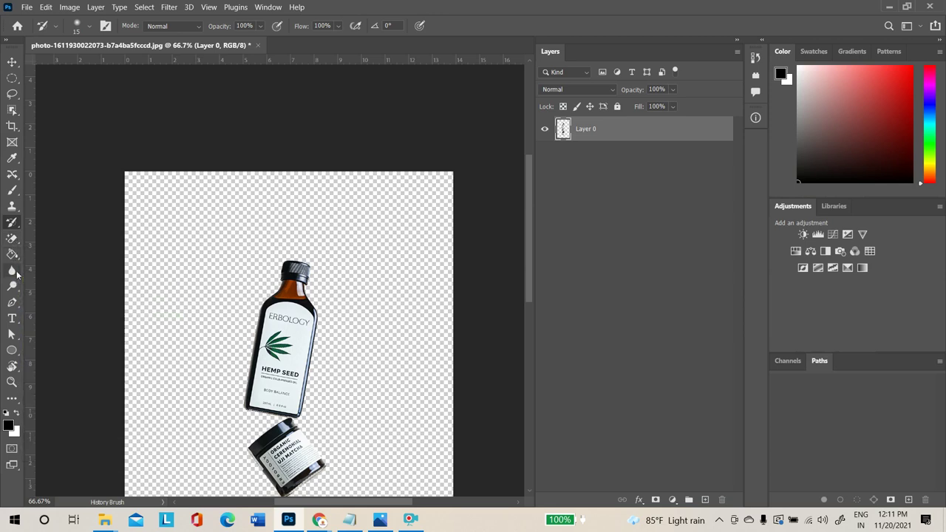
{"action": "left_click", "coordinate": [20, 272]}
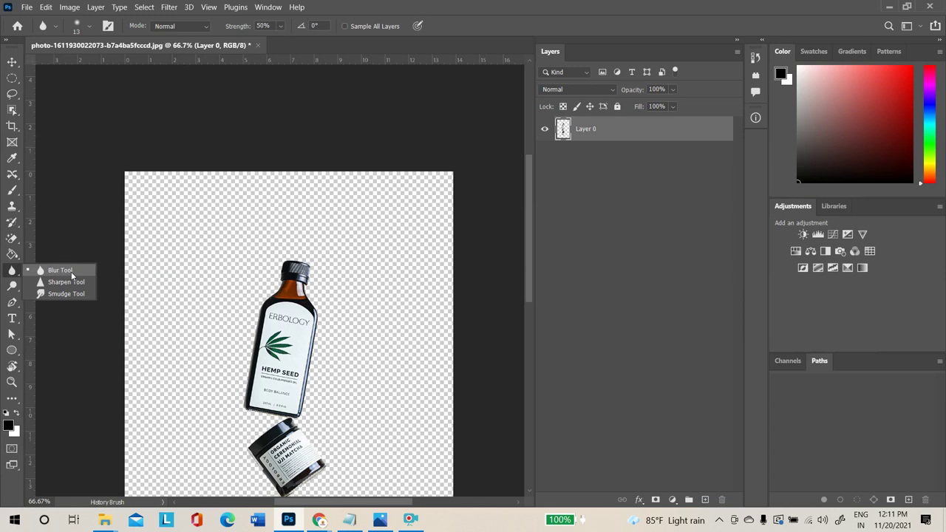
{"action": "left_click", "coordinate": [888, 5]}
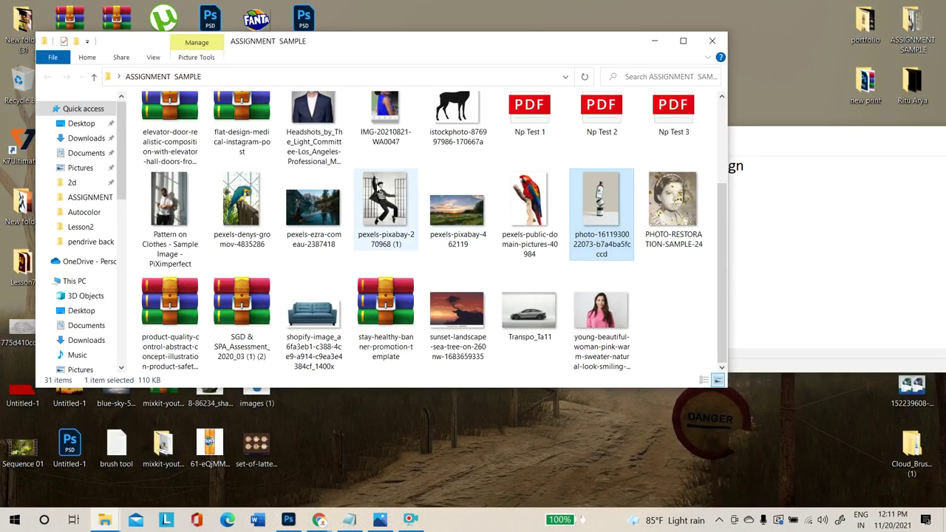
Drag the headshot and pexels-denys-gromov-4835286 parrot photo from Explorer into Photoshop
{"action": "left_click_drag", "start_coordinate": [601, 214], "coordinate": [460, 46]}
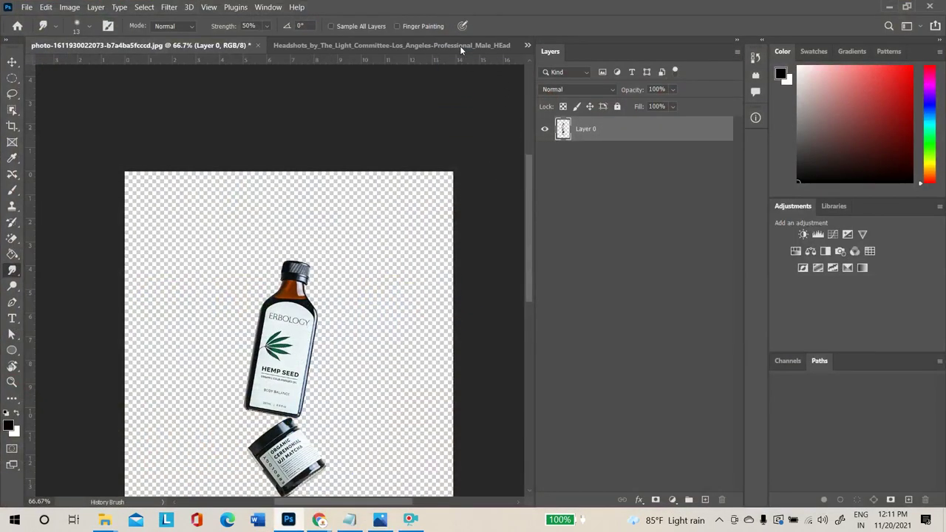
{"action": "left_click", "coordinate": [889, 6]}
{"action": "left_click_drag", "start_coordinate": [242, 207], "coordinate": [520, 44]}
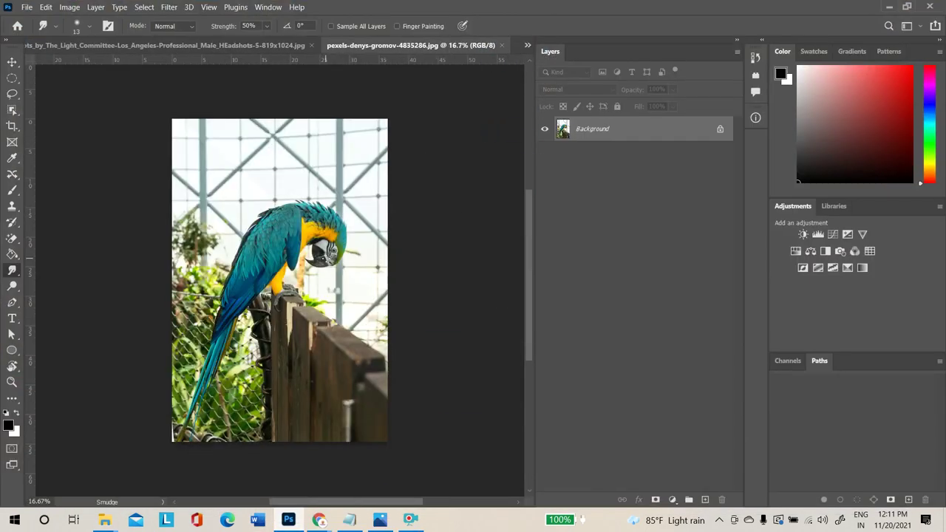
Blur the parrot photo's left foliage with an 1100 px Blur brush, dismissing the locked-layer error
{"action": "key", "text": "ctrl+plus"}
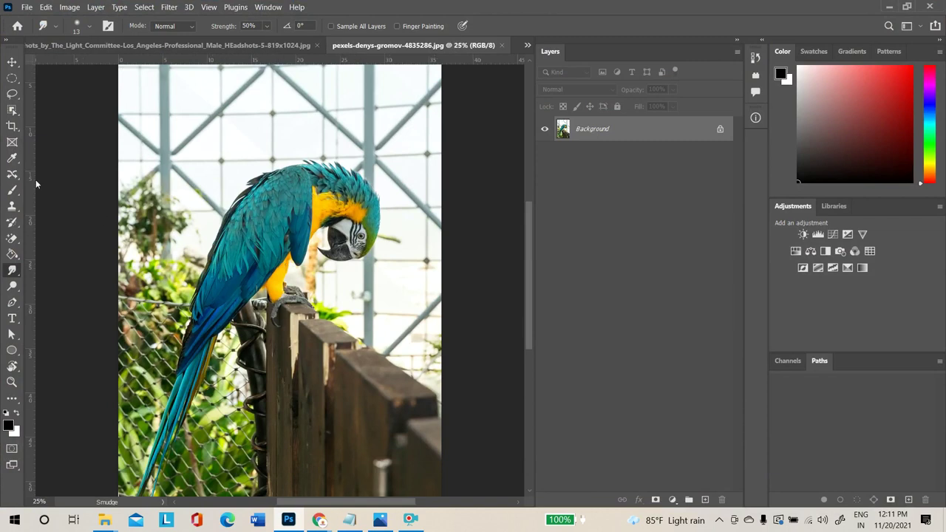
{"action": "right_click", "coordinate": [15, 274]}
{"action": "left_click", "coordinate": [51, 268]}
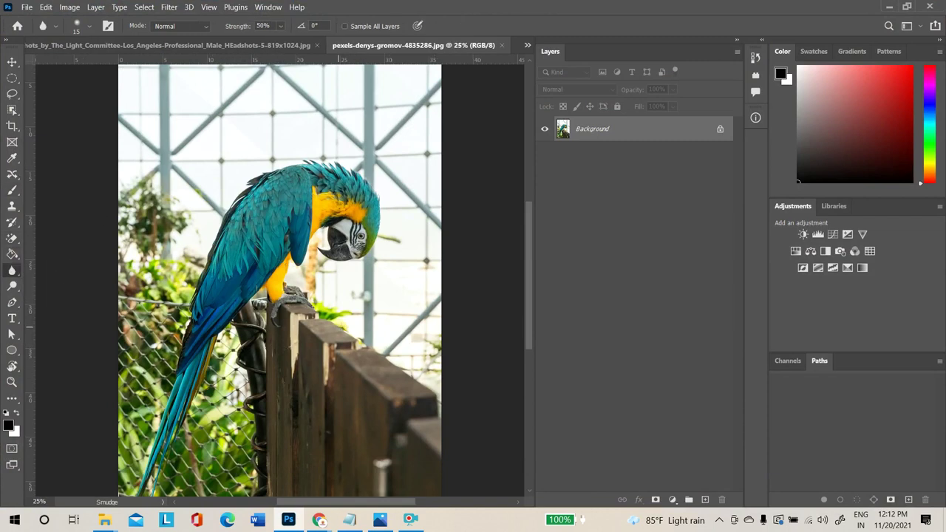
{"action": "key", "text": "bracketright"}
{"action": "key", "text": "bracketright"}
{"action": "key", "text": "bracketright"}
{"action": "key", "text": "bracketright"}
{"action": "key", "text": "bracketright"}
{"action": "key", "text": "bracketright"}
{"action": "key", "text": "bracketright"}
{"action": "key", "text": "bracketright"}
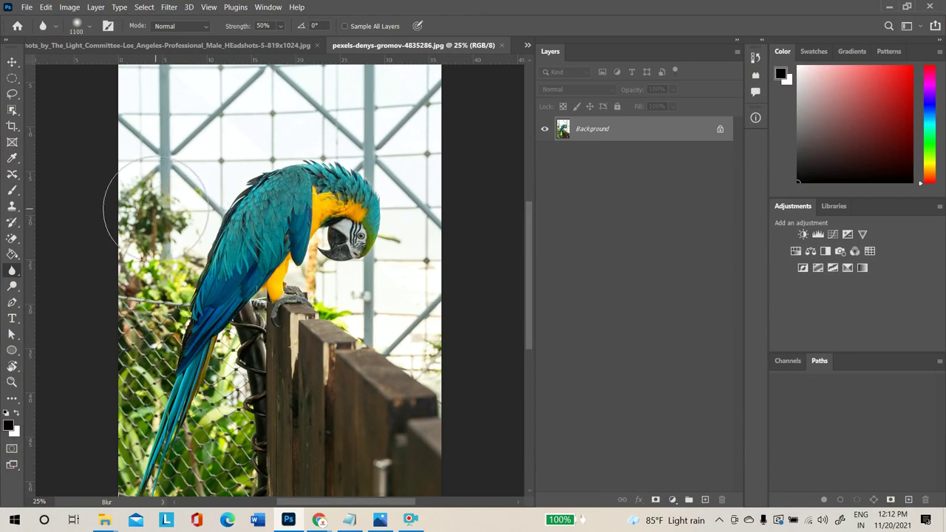
{"action": "key", "text": "bracketright"}
{"action": "key", "text": "bracketright"}
{"action": "mouse_move", "coordinate": [106, 306]}
{"action": "left_mouse_down"}
{"action": "mouse_move", "coordinate": [126, 348]}
{"action": "mouse_move", "coordinate": [131, 180]}
{"action": "mouse_move", "coordinate": [125, 370]}
{"action": "left_mouse_up"}
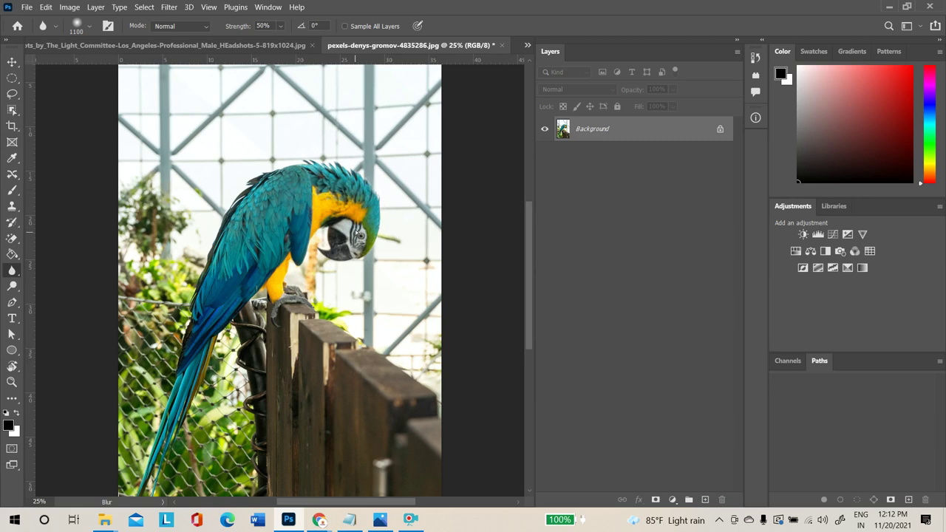
{"action": "left_click", "coordinate": [418, 134], "text": "ctrl"}
{"action": "left_click", "coordinate": [485, 204]}
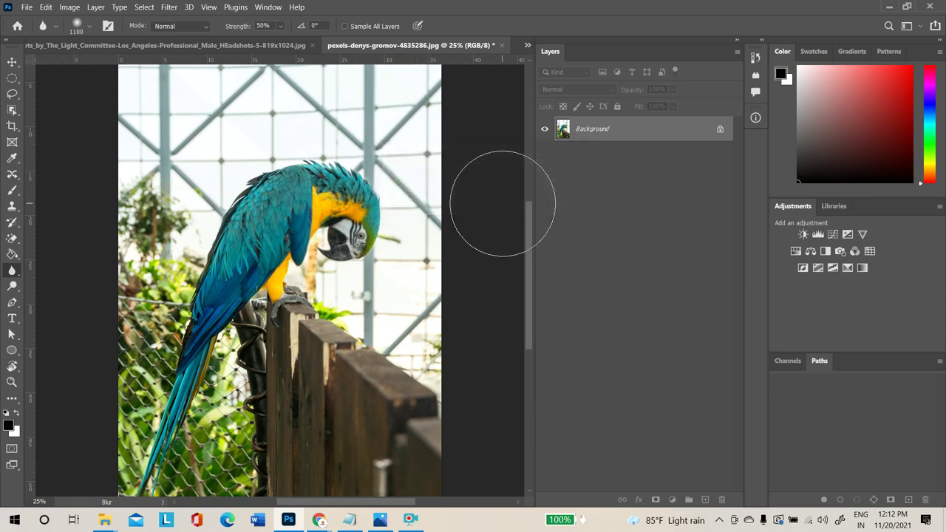
{"action": "key", "text": "ctrl+plus"}
{"action": "key", "text": "ctrl+plus"}
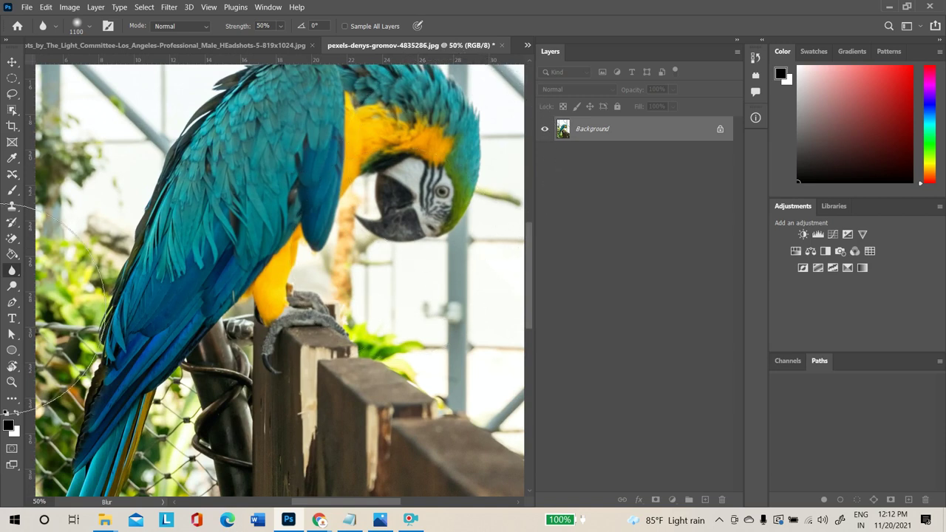
{"action": "left_click", "coordinate": [11, 275]}
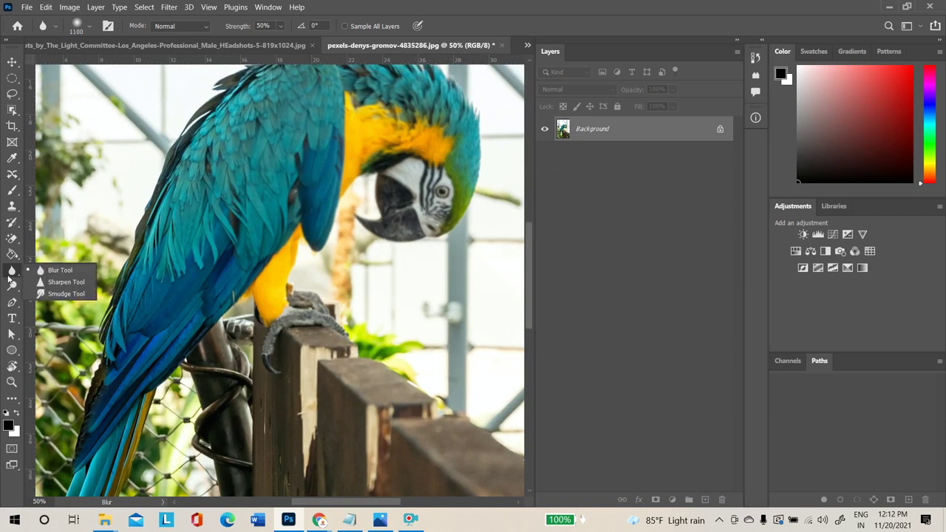
Sharpen the parrot's head and back feathers with a 900 px Sharpen brush, then zoom out
{"action": "left_click", "coordinate": [62, 283]}
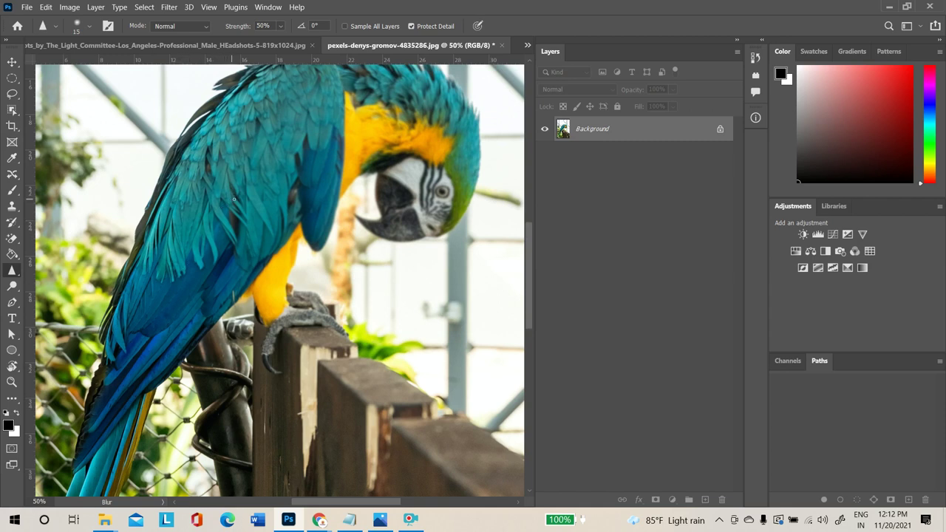
{"action": "key", "text": "bracketright"}
{"action": "key", "text": "bracketright"}
{"action": "key", "text": "bracketright"}
{"action": "key", "text": "bracketright"}
{"action": "key", "text": "bracketright"}
{"action": "key", "text": "bracketright"}
{"action": "key", "text": "bracketright"}
{"action": "key", "text": "bracketright"}
{"action": "key", "text": "bracketright"}
{"action": "key", "text": "bracketright"}
{"action": "key", "text": "bracketright"}
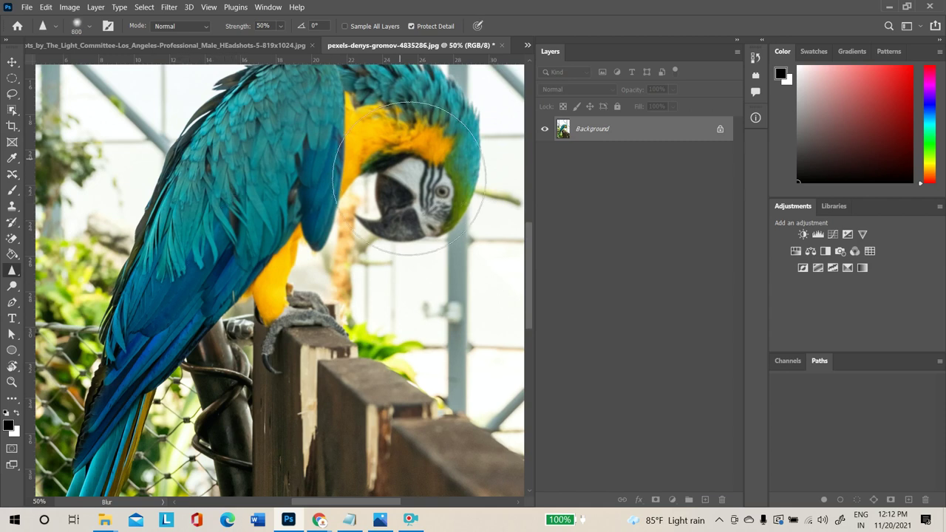
{"action": "mouse_move", "coordinate": [410, 155]}
{"action": "left_mouse_down"}
{"action": "mouse_move", "coordinate": [392, 141]}
{"action": "mouse_move", "coordinate": [384, 188]}
{"action": "mouse_move", "coordinate": [401, 140]}
{"action": "mouse_move", "coordinate": [419, 166]}
{"action": "mouse_move", "coordinate": [400, 133]}
{"action": "mouse_move", "coordinate": [407, 194]}
{"action": "mouse_move", "coordinate": [423, 157]}
{"action": "mouse_move", "coordinate": [406, 213]}
{"action": "mouse_move", "coordinate": [454, 136]}
{"action": "mouse_move", "coordinate": [443, 111]}
{"action": "mouse_move", "coordinate": [137, 318]}
{"action": "mouse_move", "coordinate": [88, 222]}
{"action": "mouse_move", "coordinate": [418, 170]}
{"action": "left_mouse_up"}
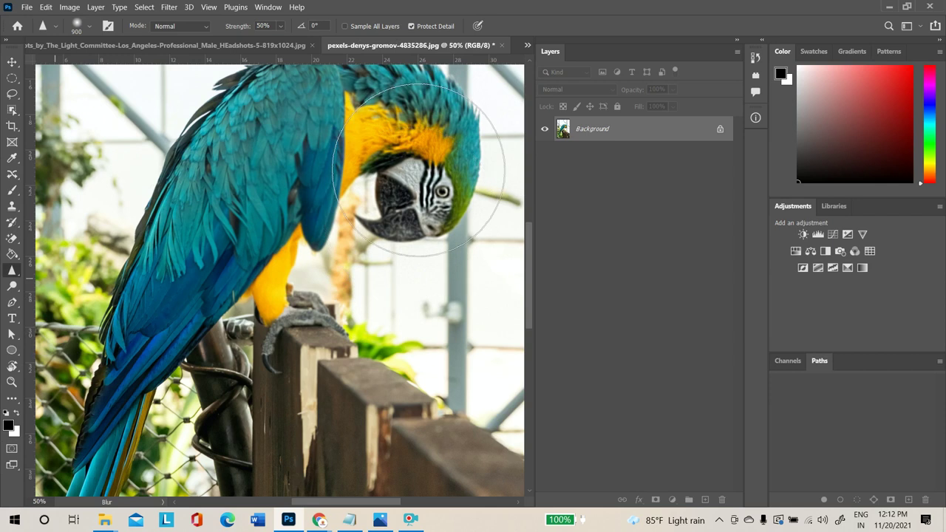
{"action": "mouse_move", "coordinate": [419, 170]}
{"action": "left_mouse_down"}
{"action": "mouse_move", "coordinate": [334, 270]}
{"action": "mouse_move", "coordinate": [85, 488]}
{"action": "mouse_move", "coordinate": [162, 351]}
{"action": "left_mouse_up"}
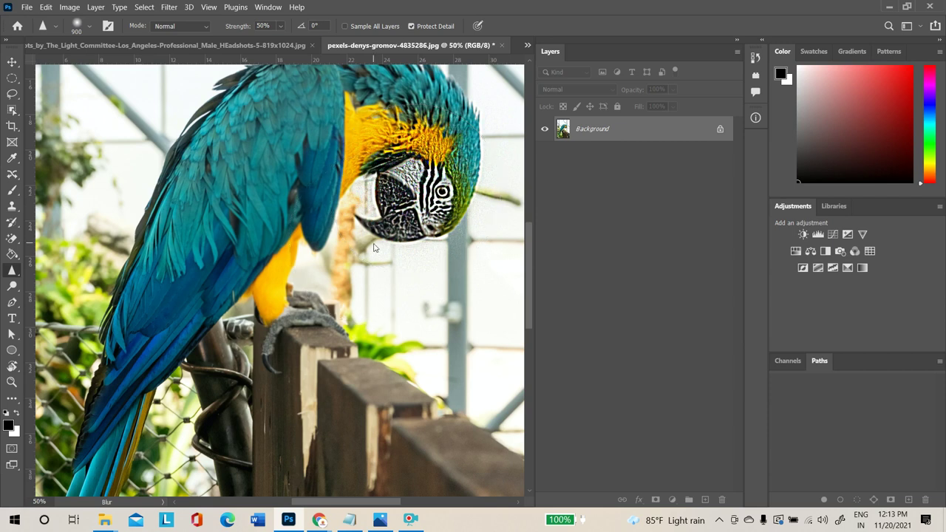
{"action": "scroll", "coordinate": [395, 362], "scroll_direction": "up", "scroll_amount": 2}
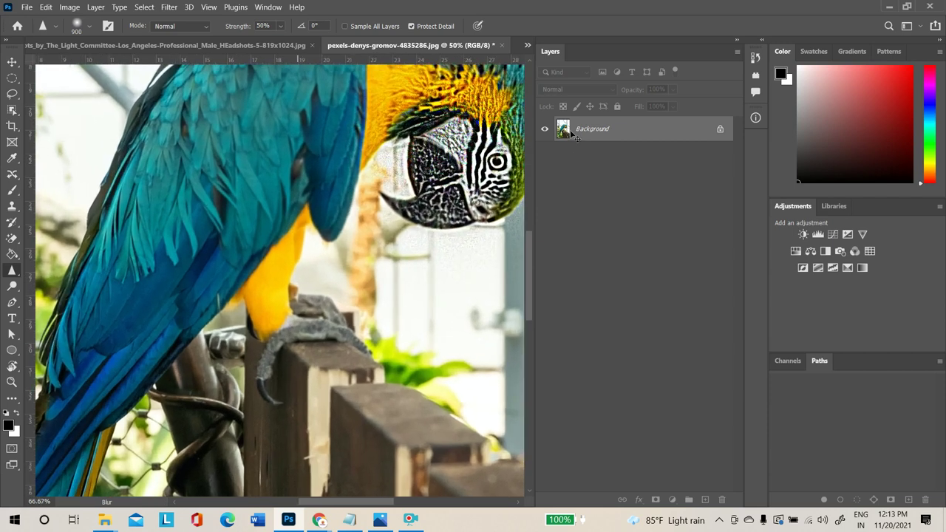
{"action": "scroll", "coordinate": [396, 362], "scroll_direction": "up", "scroll_amount": 4}
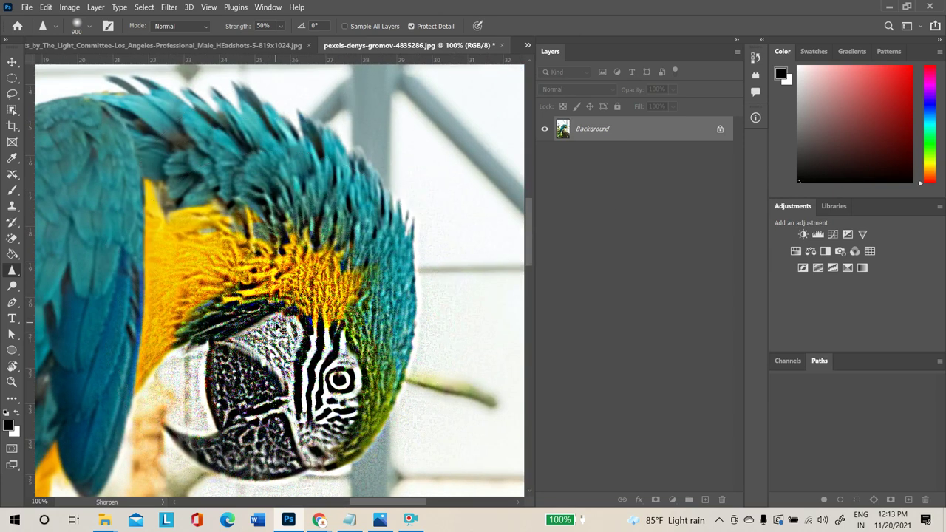
{"action": "scroll", "coordinate": [275, 320], "scroll_direction": "down", "scroll_amount": 3}
{"action": "scroll", "coordinate": [275, 319], "scroll_direction": "down", "scroll_amount": 1}
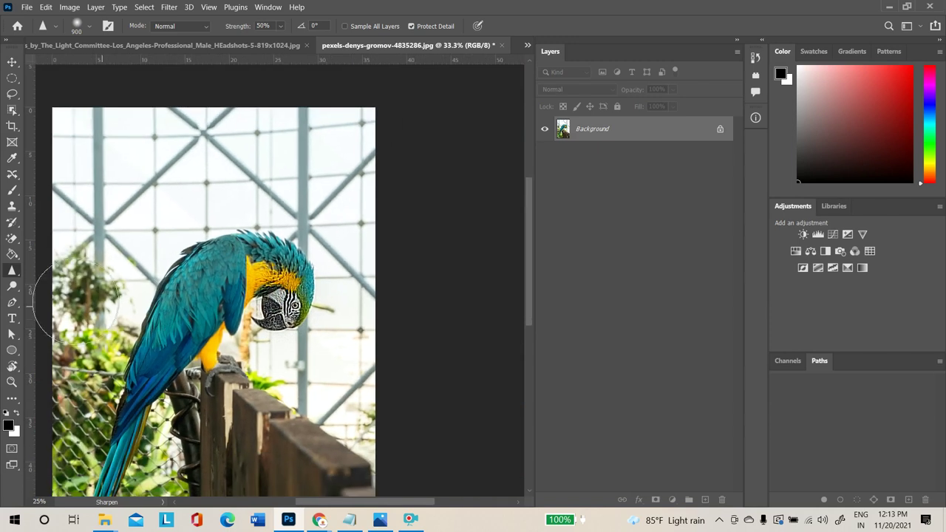
{"action": "right_click", "coordinate": [11, 280]}
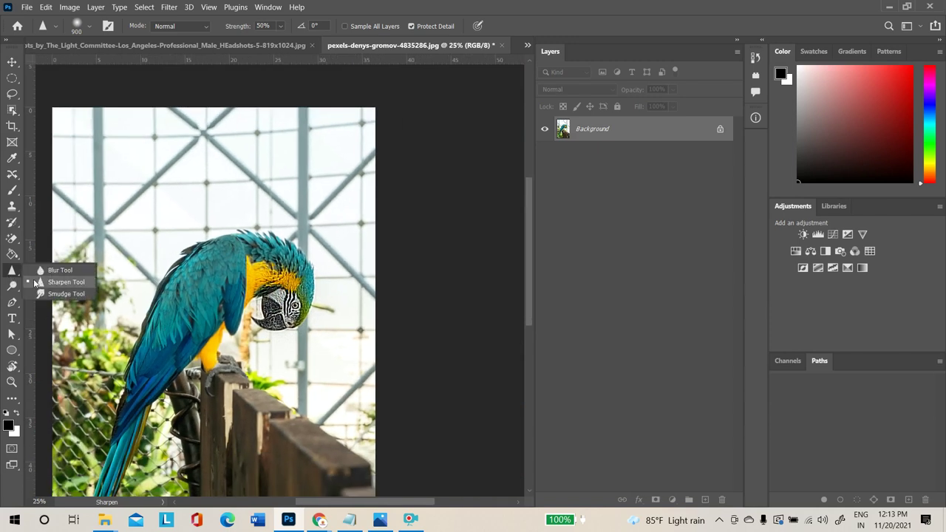
Select the Smudge Tool and zoom to 100% on the parrot's wing and head edge
{"action": "left_click", "coordinate": [37, 291]}
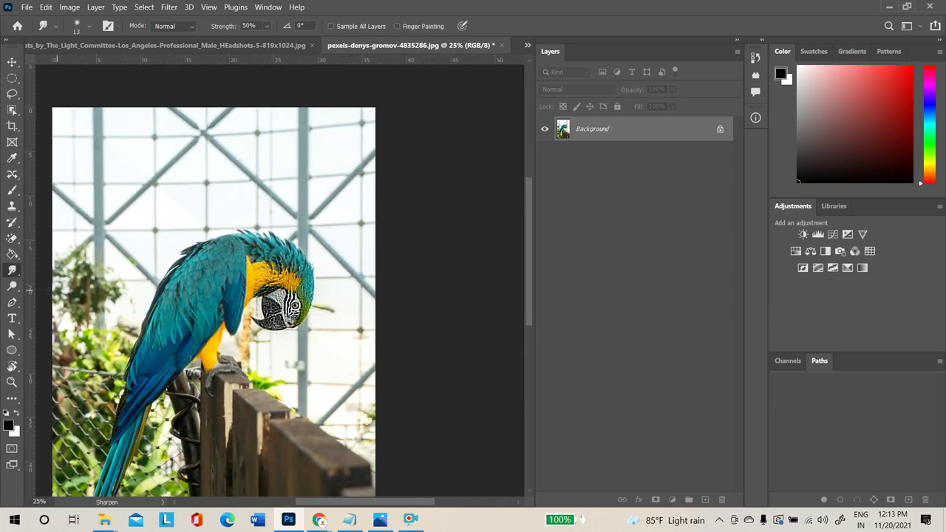
{"action": "key", "text": "ctrl+plus"}
{"action": "key", "text": "ctrl+plus"}
{"action": "left_click", "coordinate": [7, 290]}
{"action": "right_click", "coordinate": [6, 291]}
{"action": "left_click", "coordinate": [11, 274]}
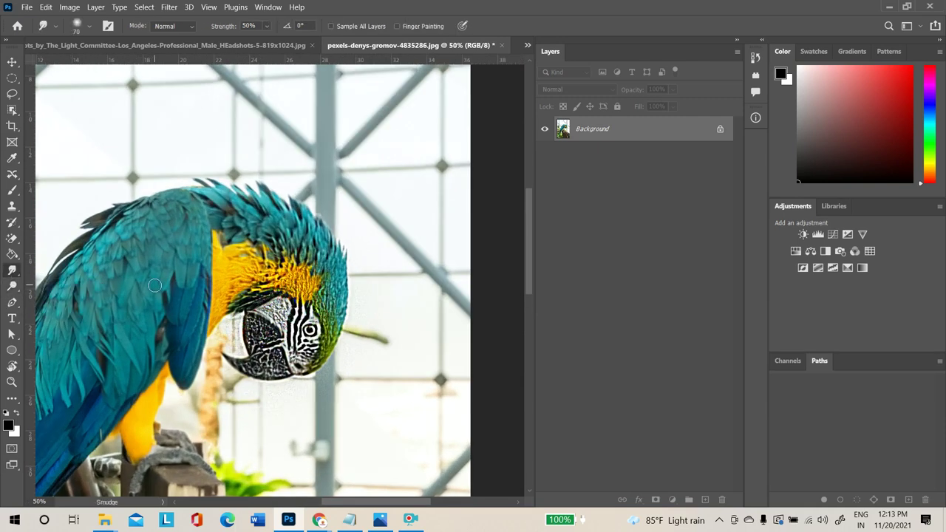
{"action": "key", "text": "ctrl+plus"}
{"action": "key", "text": "ctrl+plus"}
{"action": "left_click_drag", "start_coordinate": [159, 281], "coordinate": [442, 222]}
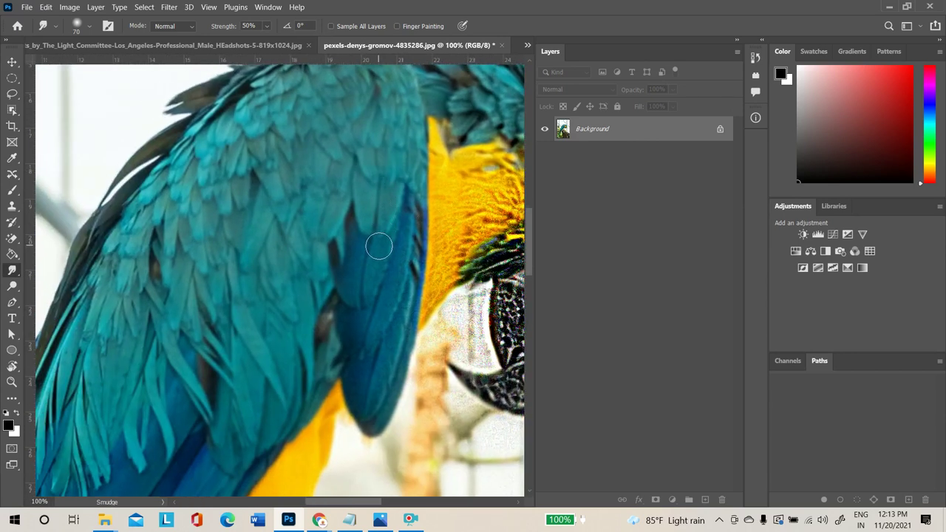
Smear the dark blue feather edge of the wing downward in several strokes
{"action": "mouse_move", "coordinate": [363, 241]}
{"action": "left_mouse_down"}
{"action": "mouse_move", "coordinate": [352, 290]}
{"action": "mouse_move", "coordinate": [363, 218]}
{"action": "mouse_move", "coordinate": [335, 311]}
{"action": "left_mouse_up"}
{"action": "left_click_drag", "start_coordinate": [386, 210], "coordinate": [367, 286]}
{"action": "left_click_drag", "start_coordinate": [407, 205], "coordinate": [372, 296]}
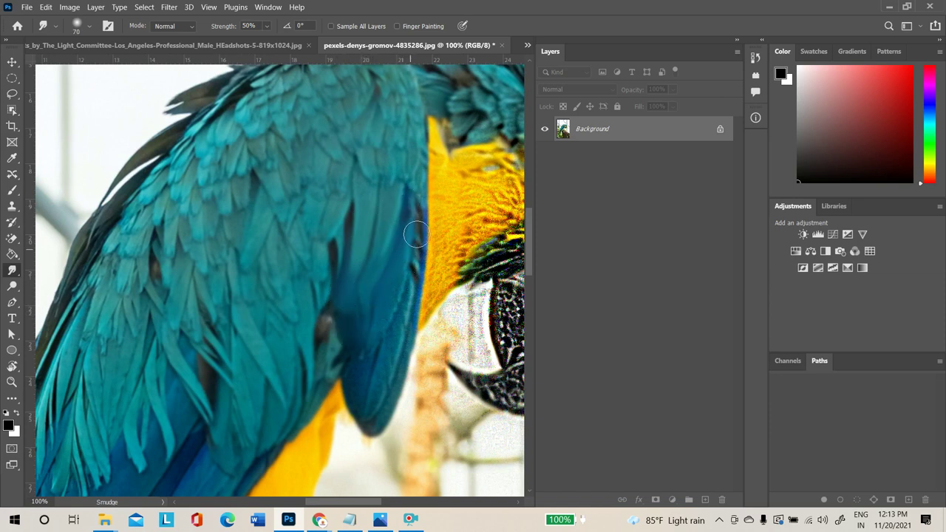
{"action": "left_click_drag", "start_coordinate": [416, 235], "coordinate": [375, 406]}
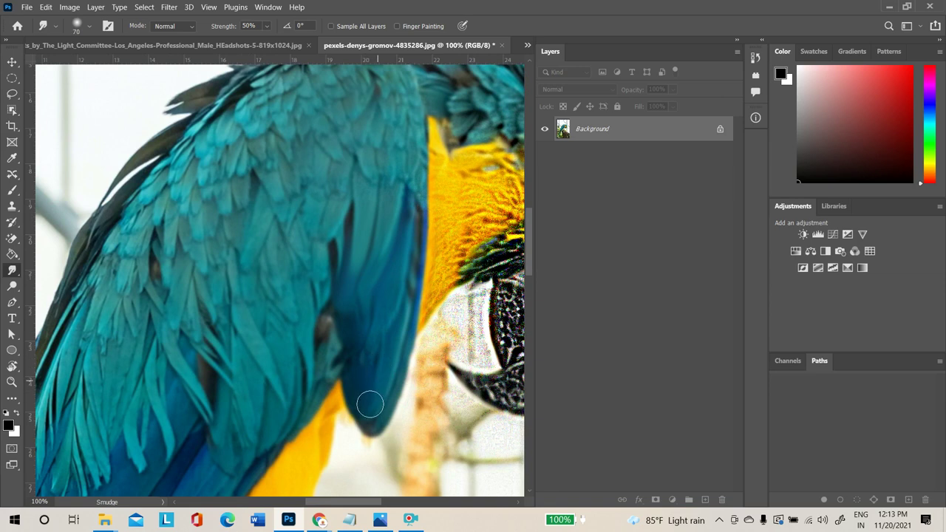
{"action": "left_click_drag", "start_coordinate": [307, 279], "coordinate": [308, 336]}
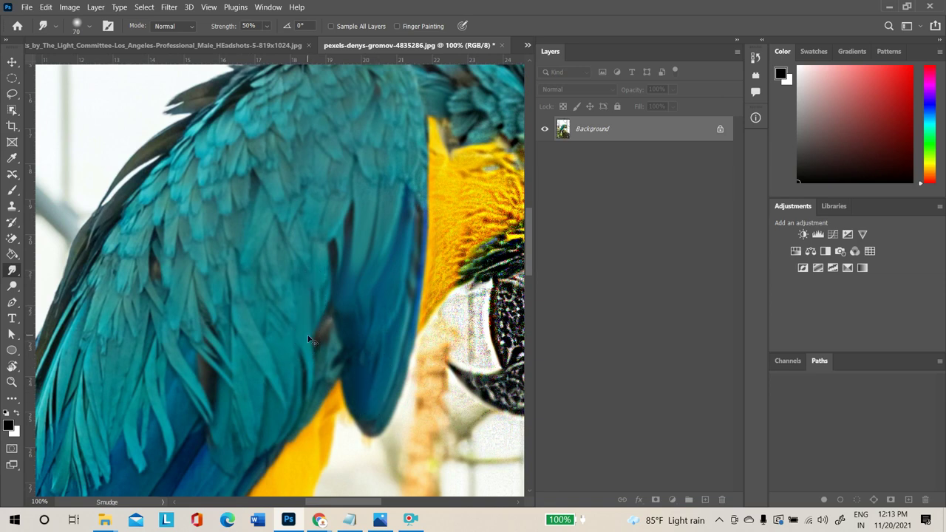
{"action": "left_click", "coordinate": [12, 286]}
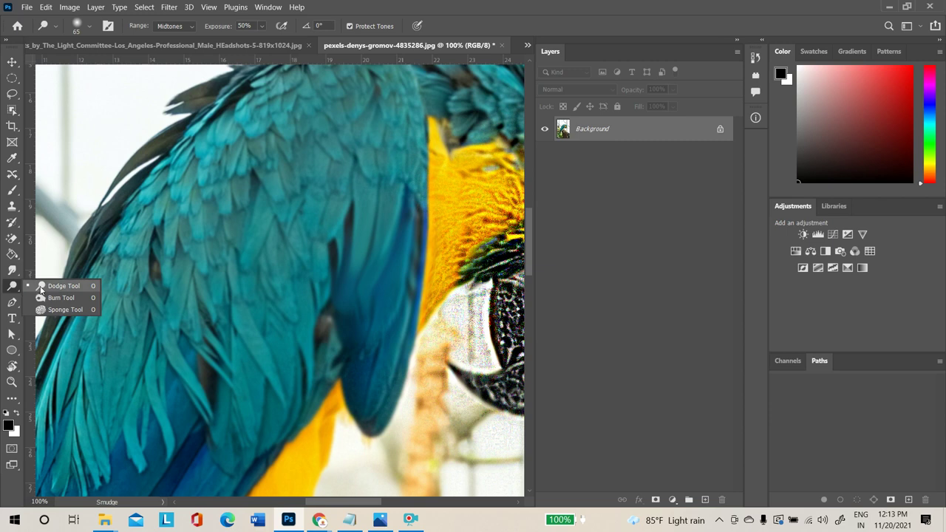
Lighten the man's face from chin to forehead with a 300 px Dodge brush at 100%
{"action": "left_click", "coordinate": [41, 287]}
{"action": "left_click", "coordinate": [222, 45]}
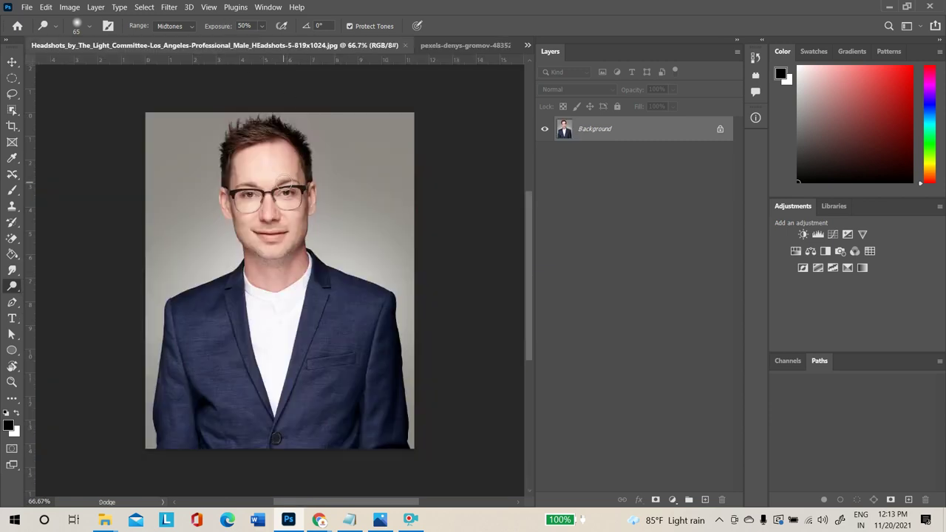
{"action": "left_click_drag", "start_coordinate": [273, 180], "coordinate": [268, 207]}
{"action": "key", "text": "bracketright"}
{"action": "key", "text": "bracketright"}
{"action": "key", "text": "bracketright"}
{"action": "key", "text": "bracketright"}
{"action": "key", "text": "ctrl+plus"}
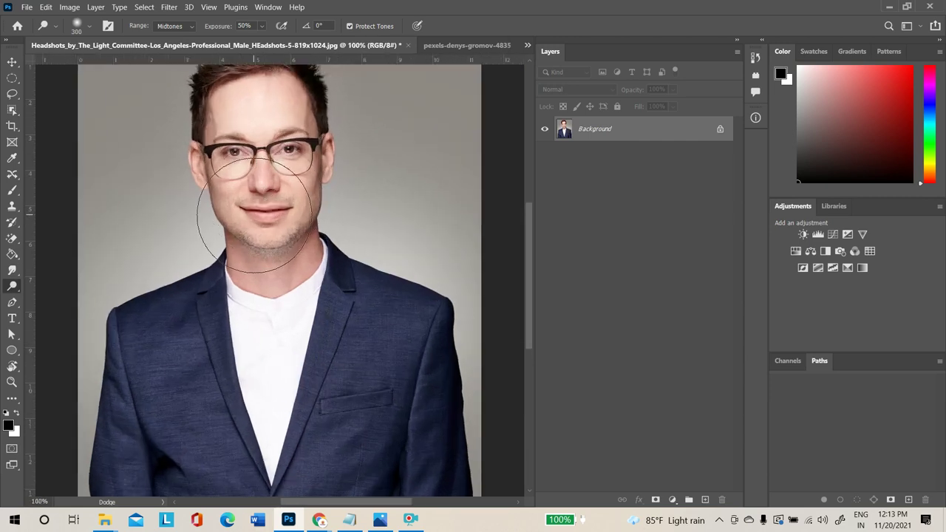
{"action": "left_click_drag", "start_coordinate": [250, 207], "coordinate": [291, 288]}
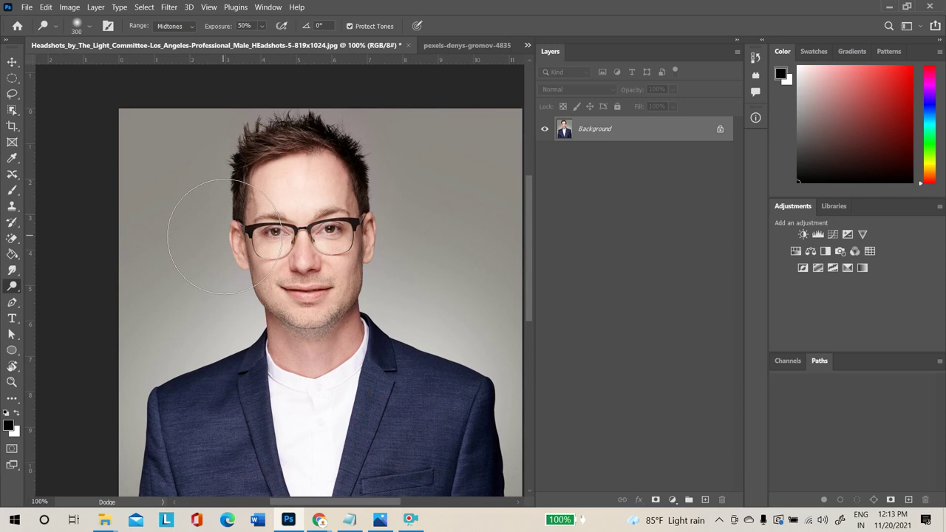
{"action": "mouse_move", "coordinate": [296, 335]}
{"action": "left_mouse_down"}
{"action": "mouse_move", "coordinate": [307, 295]}
{"action": "mouse_move", "coordinate": [319, 314]}
{"action": "mouse_move", "coordinate": [342, 202]}
{"action": "left_mouse_up"}
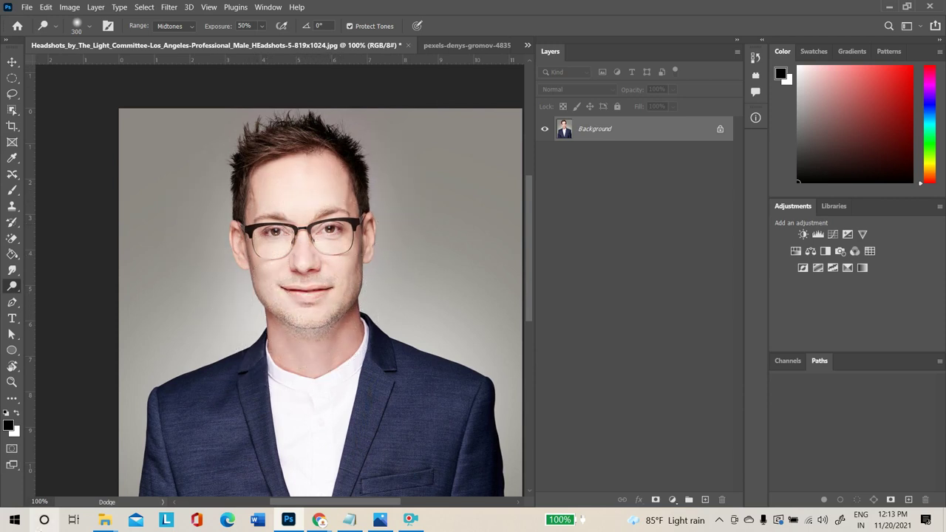
Select the Burn Tool and enlarge its brush to 400
{"action": "right_click", "coordinate": [13, 289]}
{"action": "left_click", "coordinate": [53, 298]}
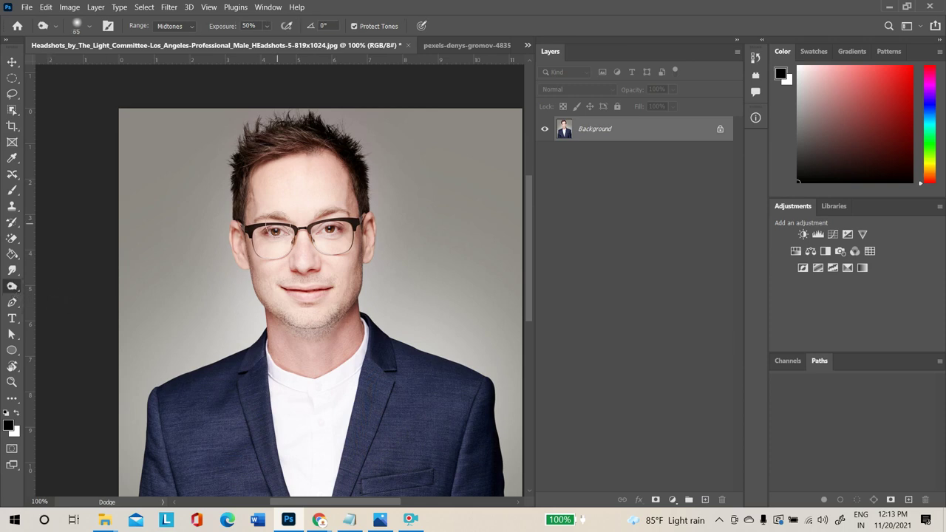
{"action": "key", "text": "bracketright"}
{"action": "key", "text": "bracketright"}
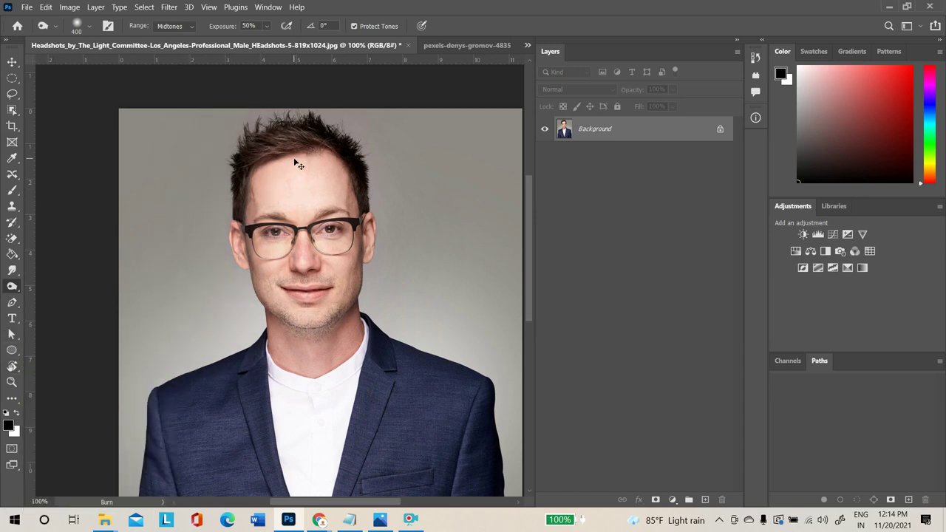
{"action": "right_click", "coordinate": [8, 289]}
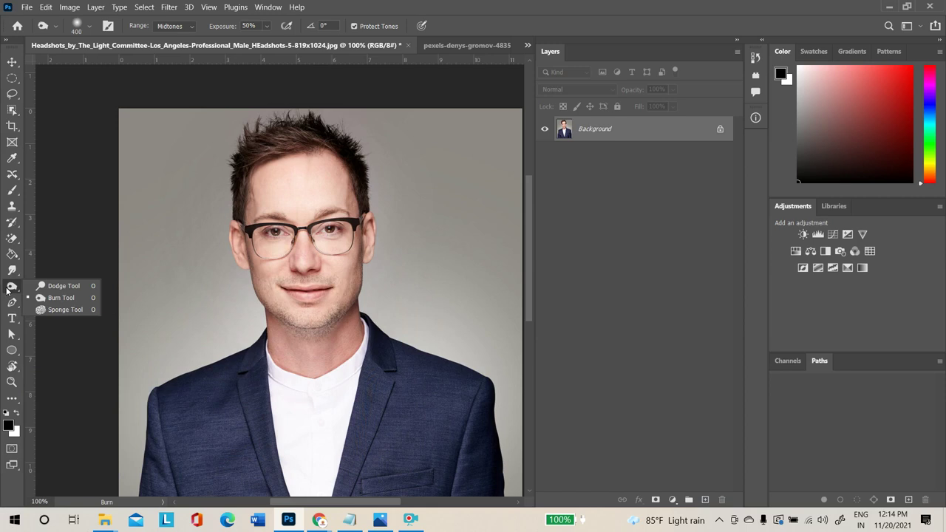
Grey out the man's forehead and face with the Sponge tool in Desaturate mode, then switch to the Move tool
{"action": "left_click", "coordinate": [58, 310]}
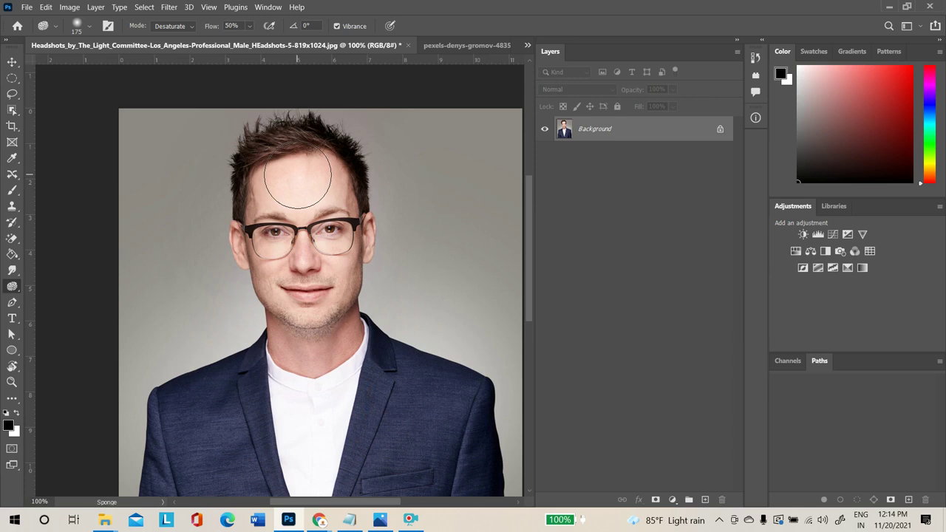
{"action": "mouse_move", "coordinate": [297, 179]}
{"action": "left_mouse_down"}
{"action": "mouse_move", "coordinate": [299, 222]}
{"action": "mouse_move", "coordinate": [281, 243]}
{"action": "mouse_move", "coordinate": [291, 189]}
{"action": "mouse_move", "coordinate": [263, 350]}
{"action": "mouse_move", "coordinate": [329, 178]}
{"action": "left_mouse_up"}
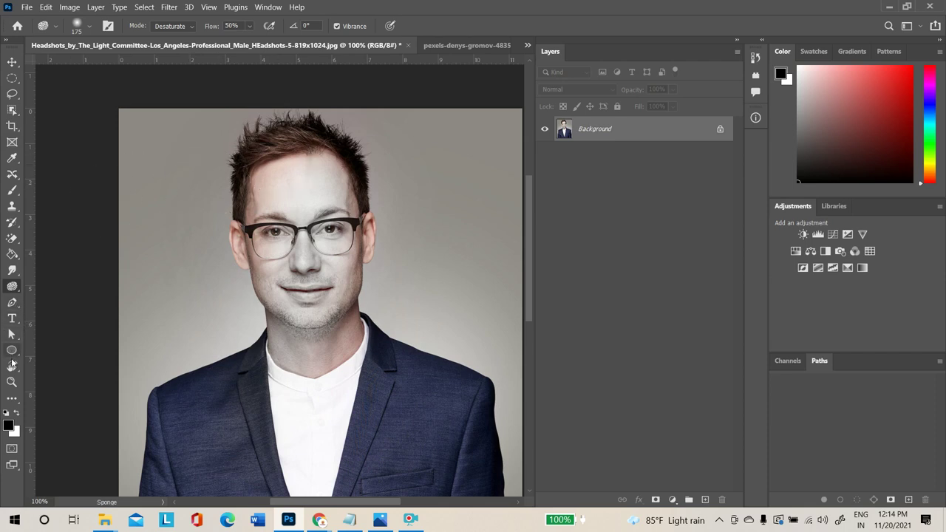
{"action": "left_click", "coordinate": [12, 62]}
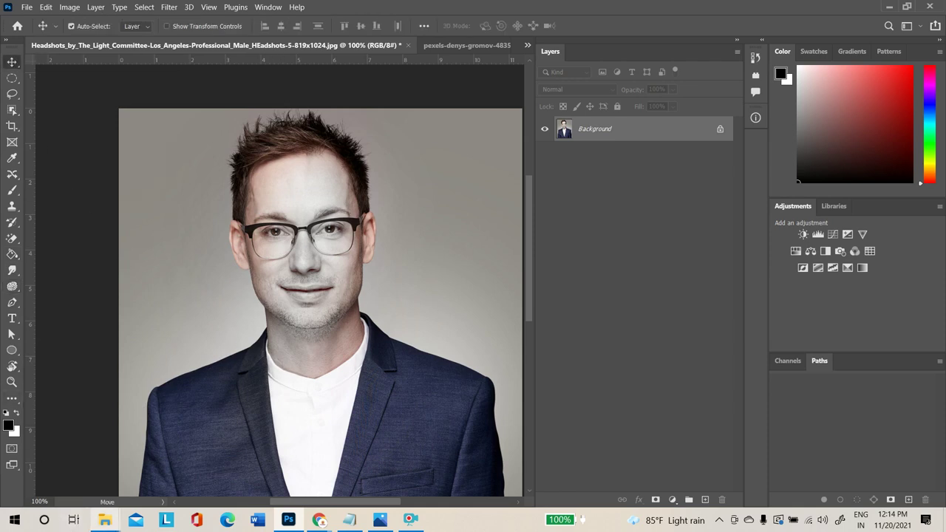
Switch from Photoshop to the Chrome window with the coffee art search and select the Meet call tab
{"action": "mouse_move", "coordinate": [316, 515]}
{"action": "left_click", "coordinate": [294, 496]}
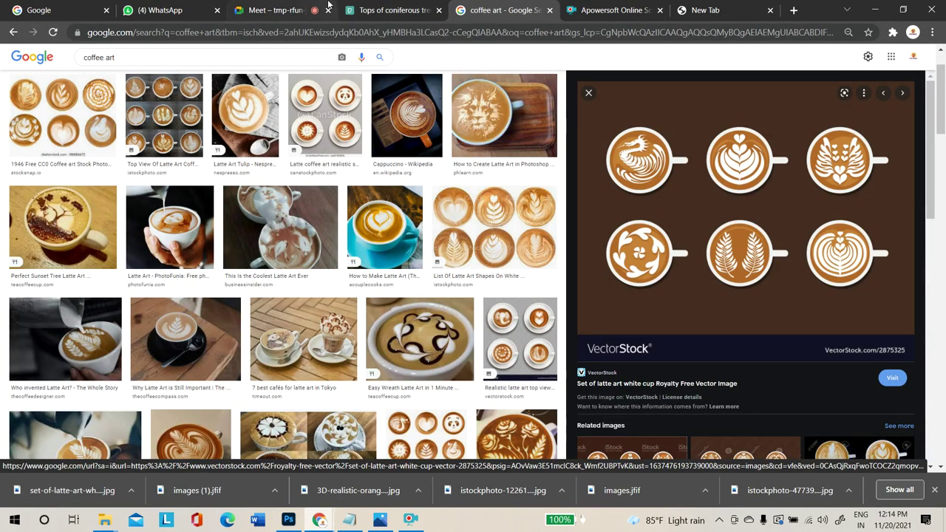
{"action": "left_click", "coordinate": [309, 6]}
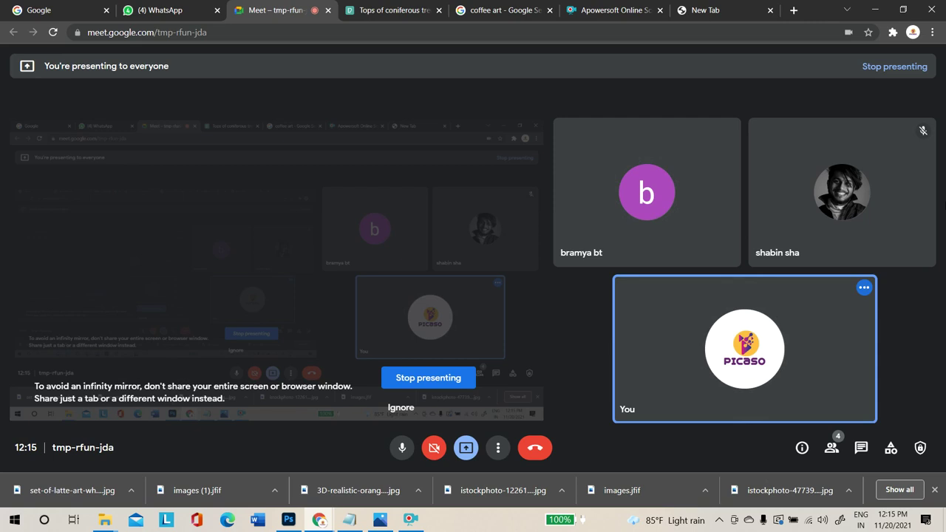
View the November 2021 taskbar calendar, cancel ending the Meet call, then reopen the calendar
{"action": "left_click", "coordinate": [902, 520]}
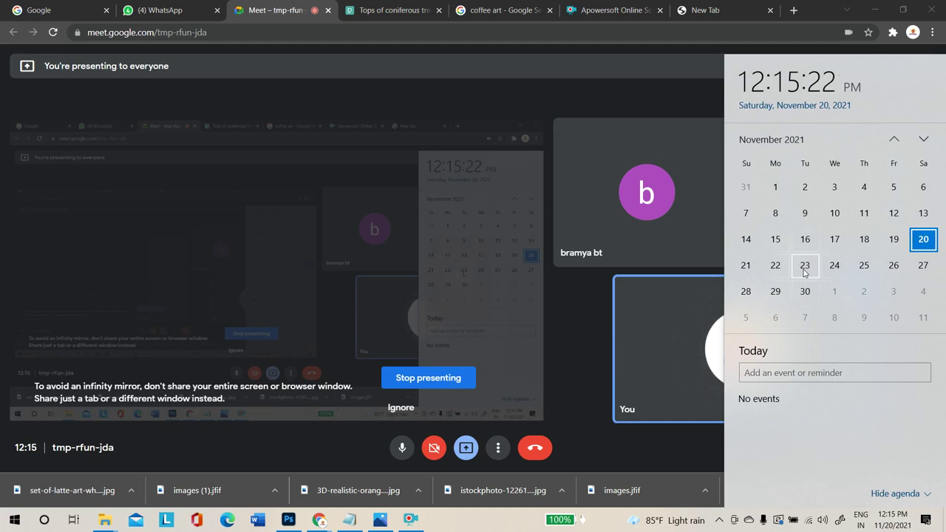
{"action": "left_click", "coordinate": [807, 9]}
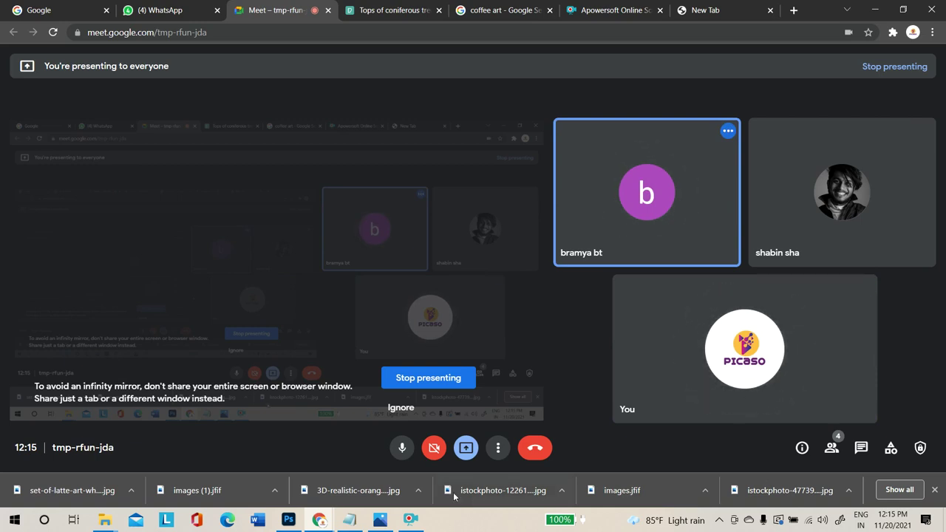
{"action": "left_click", "coordinate": [533, 451]}
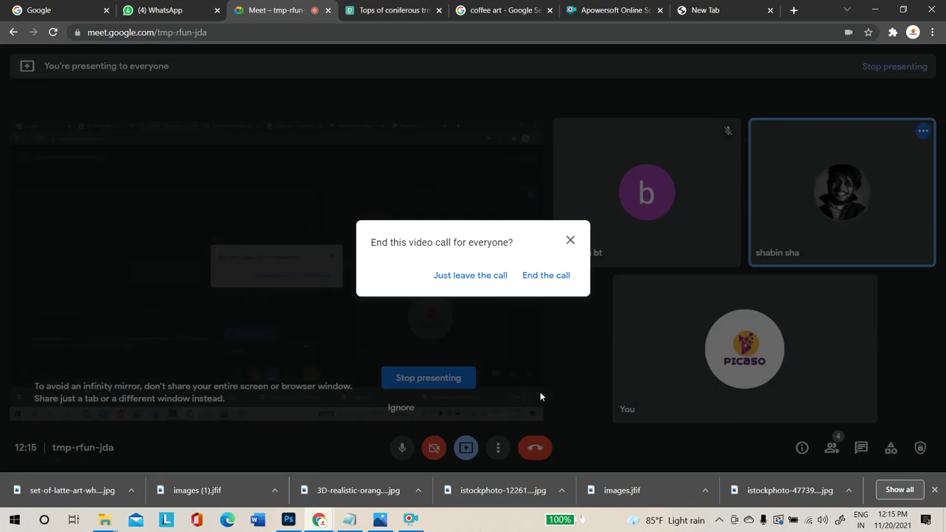
{"action": "left_click", "coordinate": [561, 242]}
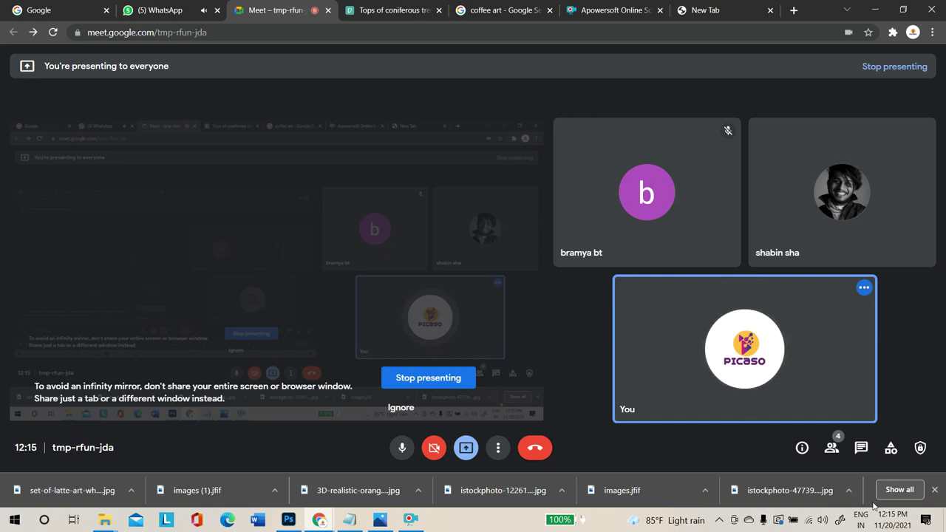
{"action": "left_click", "coordinate": [893, 520]}
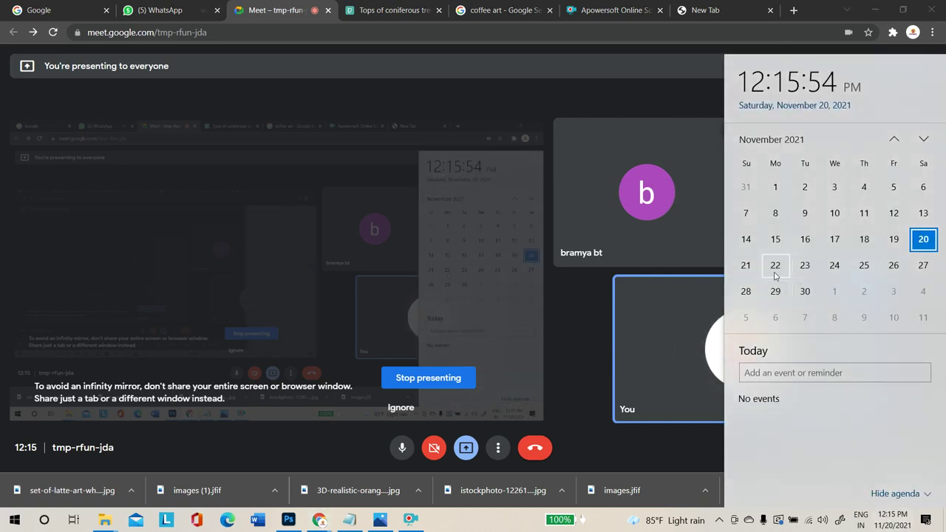